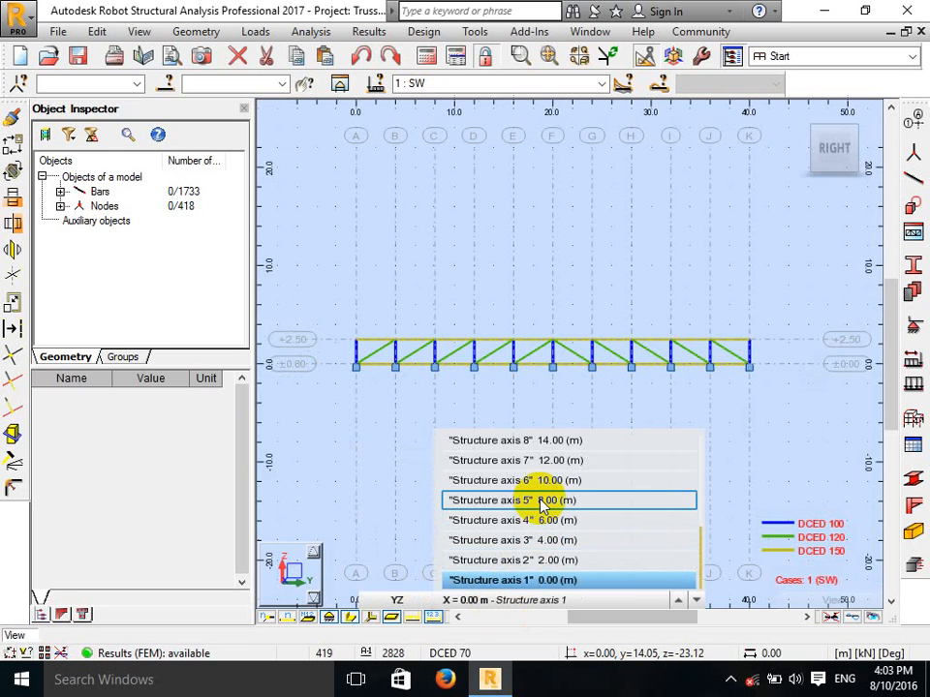
# Switch the view to the XZ plane at structure axis D, Y = 12.00 m, to show that truss in elevation.
pyautogui.scroll(1, 539, 500)
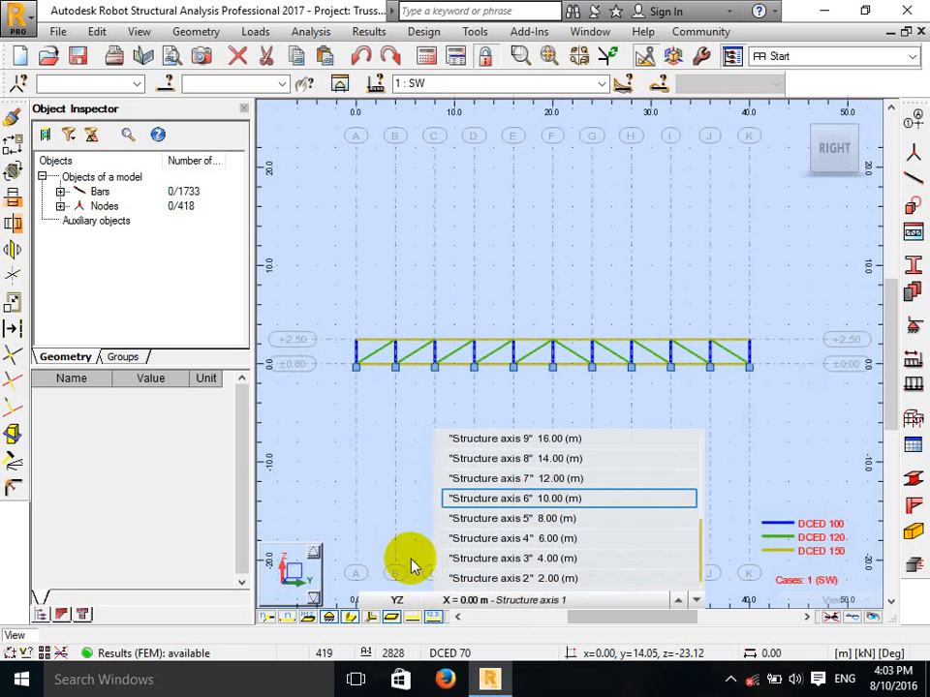
pyautogui.click(395, 600)
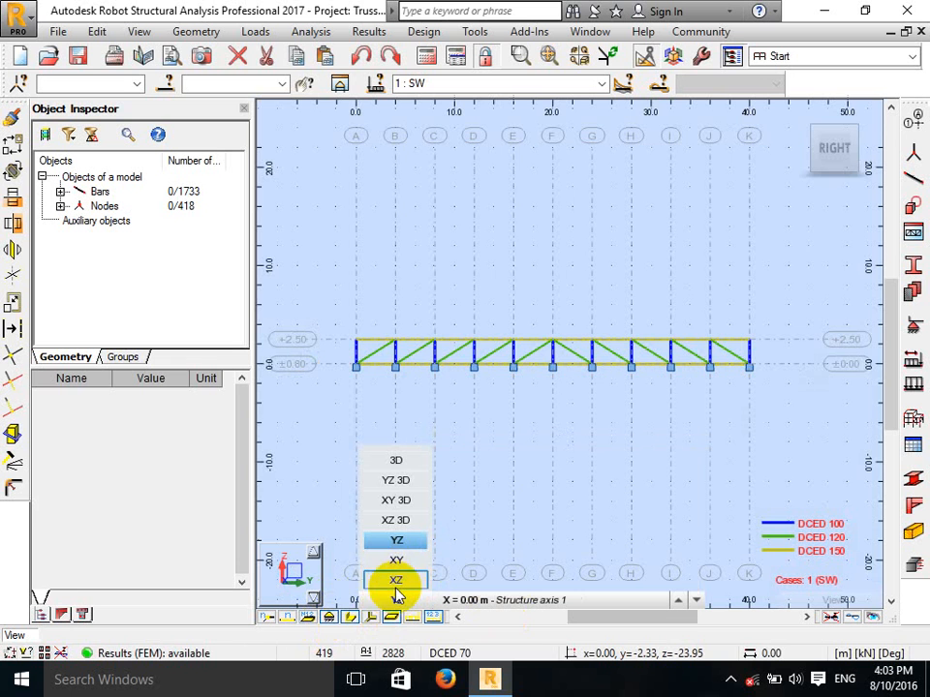
pyautogui.click(402, 584)
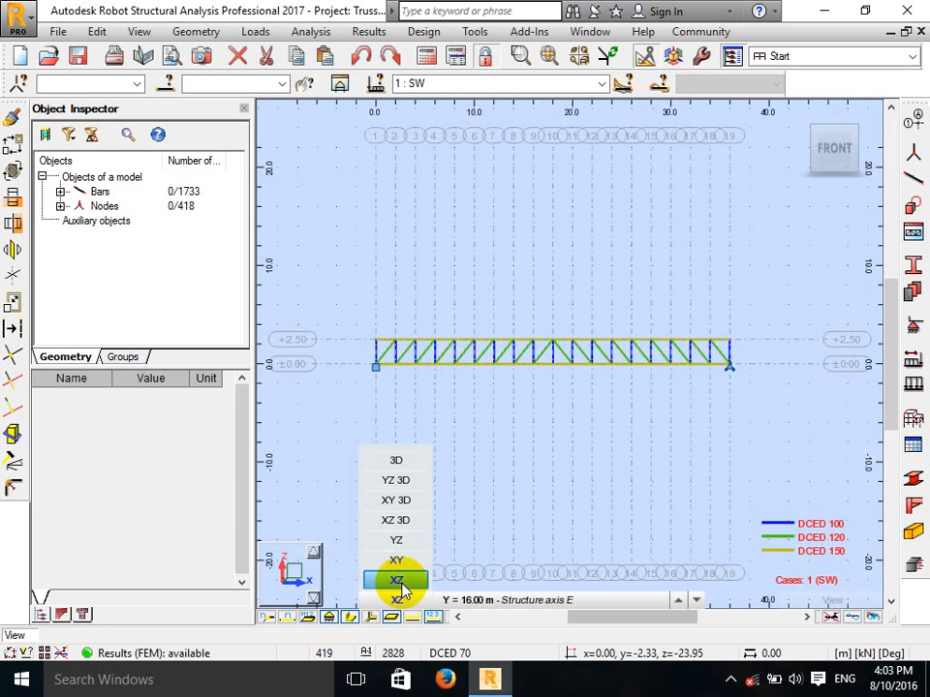
pyautogui.click(521, 600)
pyautogui.scroll(1, 541, 498)
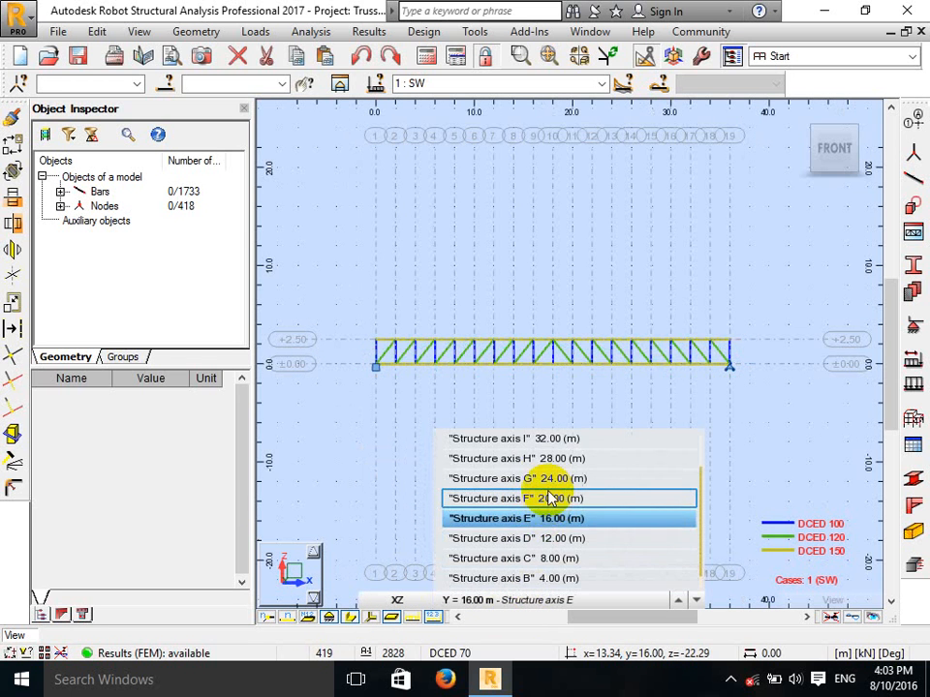
pyautogui.scroll(-1, 535, 523)
pyautogui.click(535, 522)
pyautogui.moveTo(515, 254); pyautogui.dragTo(492, 229, button='middle')
pyautogui.scroll(1, 502, 273)
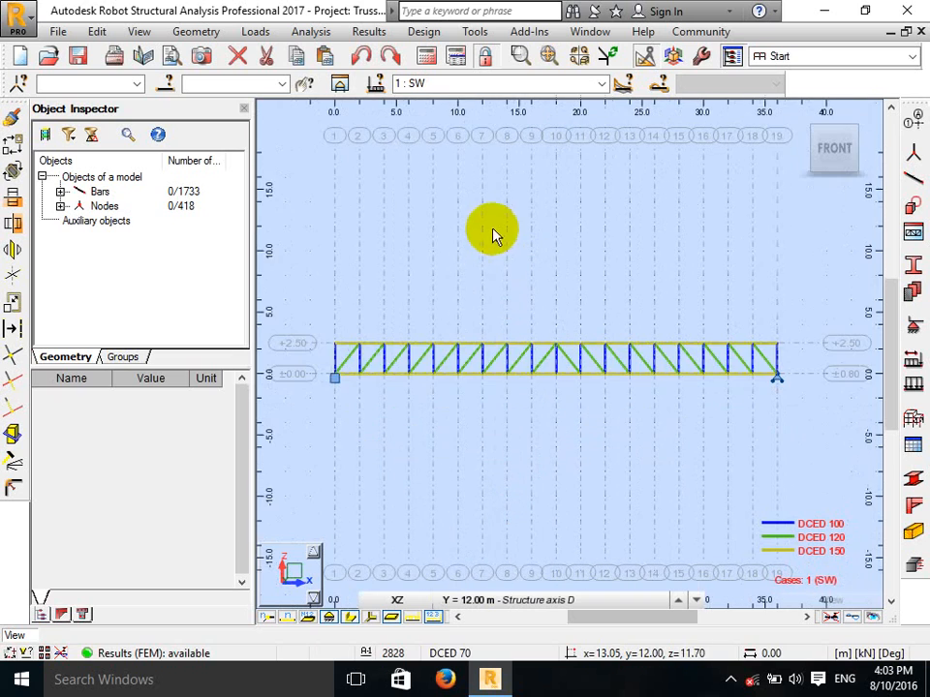
# Close the Object Inspector and frame the whole axis D truss in the enlarged view.
pyautogui.click(243, 108)
pyautogui.scroll(2, 353, 246)
pyautogui.scroll(1, 354, 242)
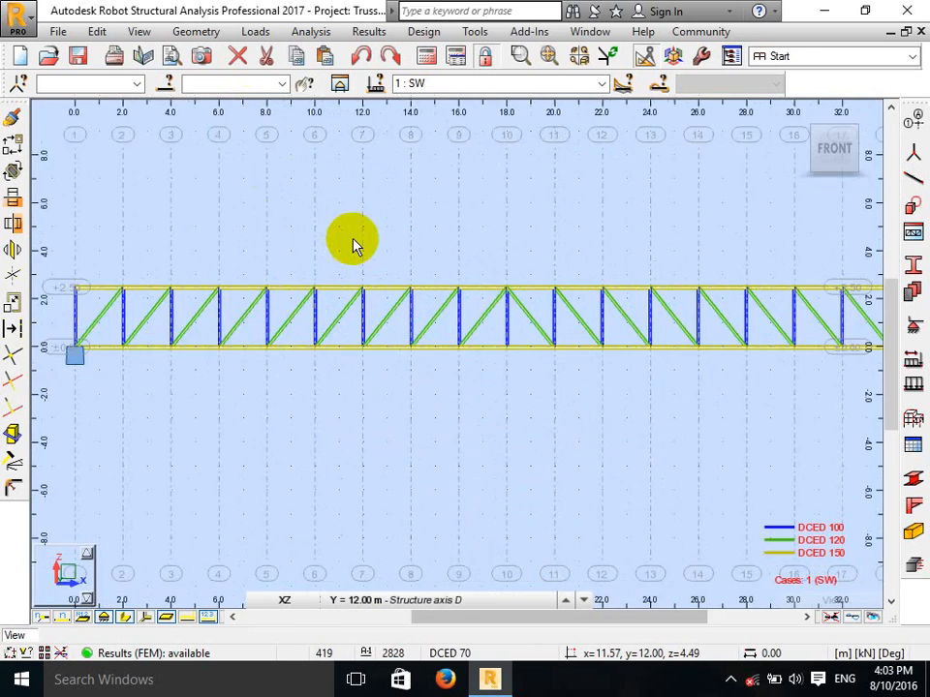
pyautogui.scroll(-1, 374, 211)
pyautogui.moveTo(374, 212)
pyautogui.mouseDown(button='middle')
pyautogui.moveTo(336, 182)
pyautogui.moveTo(376, 205)
pyautogui.mouseUp(button='middle')
pyautogui.scroll(-1, 338, 181)
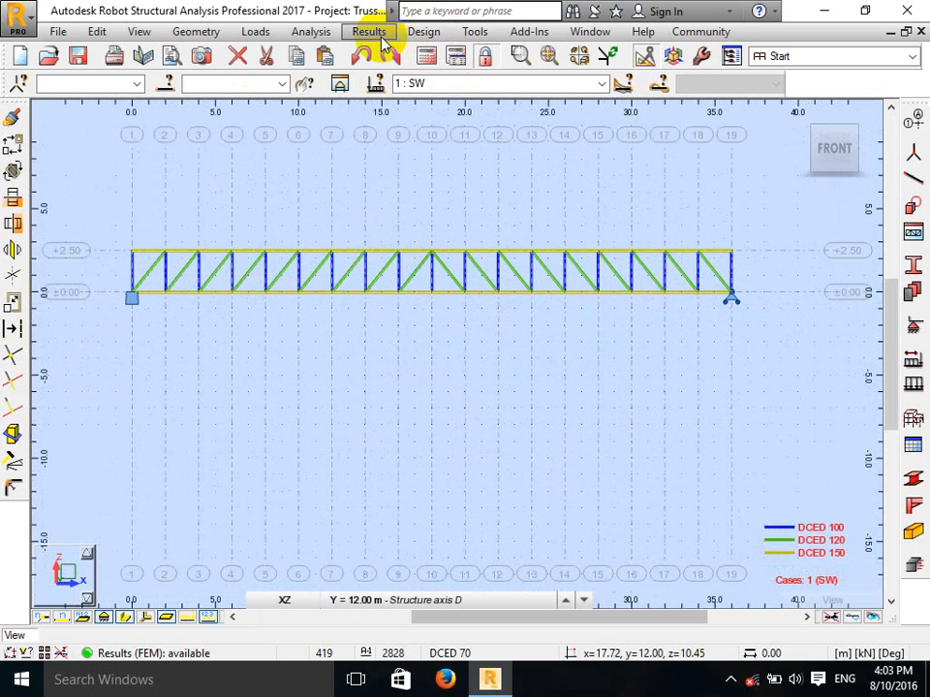
pyautogui.click(447, 602)
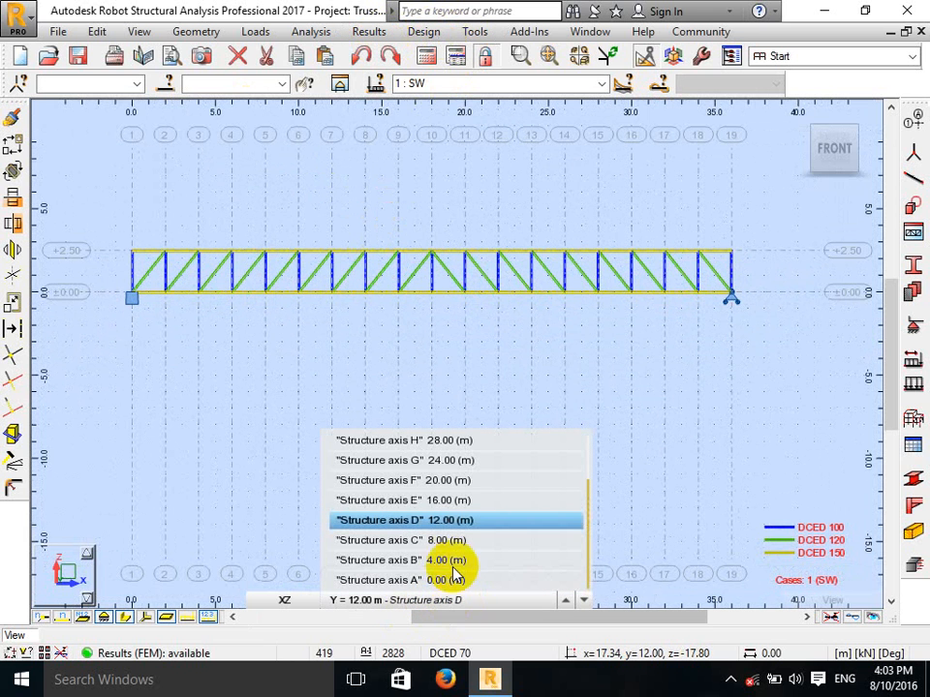
pyautogui.moveTo(374, 343); pyautogui.dragTo(272, 358, button='middle')
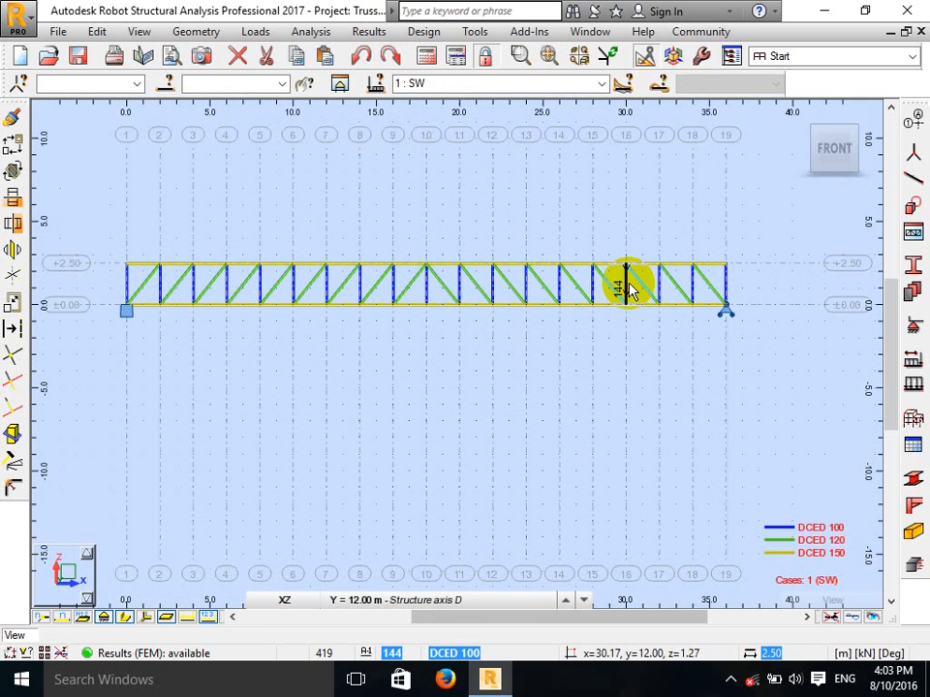
pyautogui.moveTo(458, 197); pyautogui.dragTo(459, 181, button='middle')
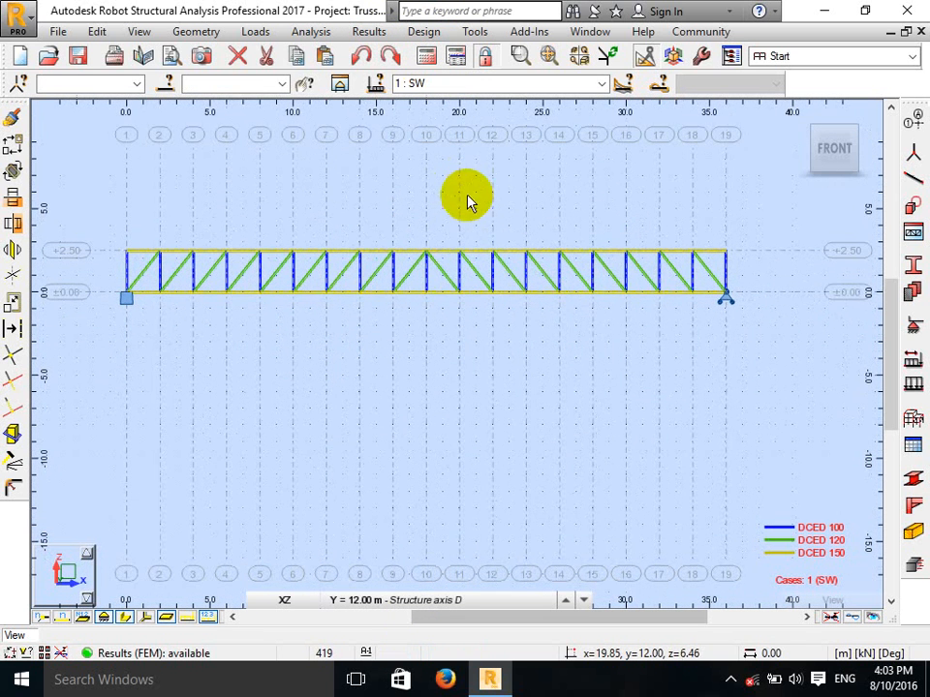
# Display the Fx Force diagram on the truss bars using Diagrams for Bars.
pyautogui.click(370, 30)
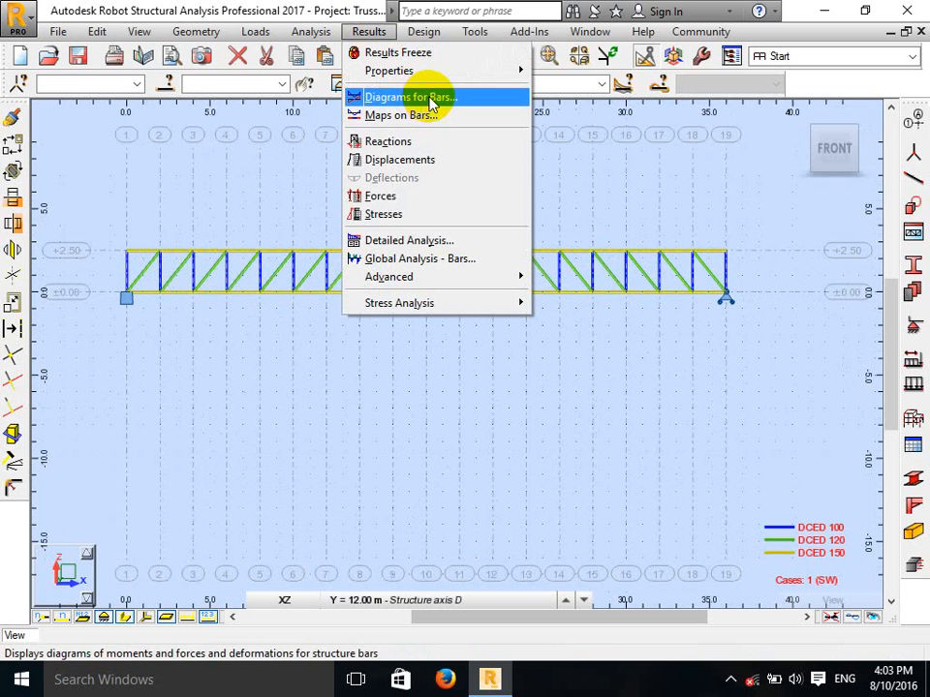
pyautogui.click(432, 99)
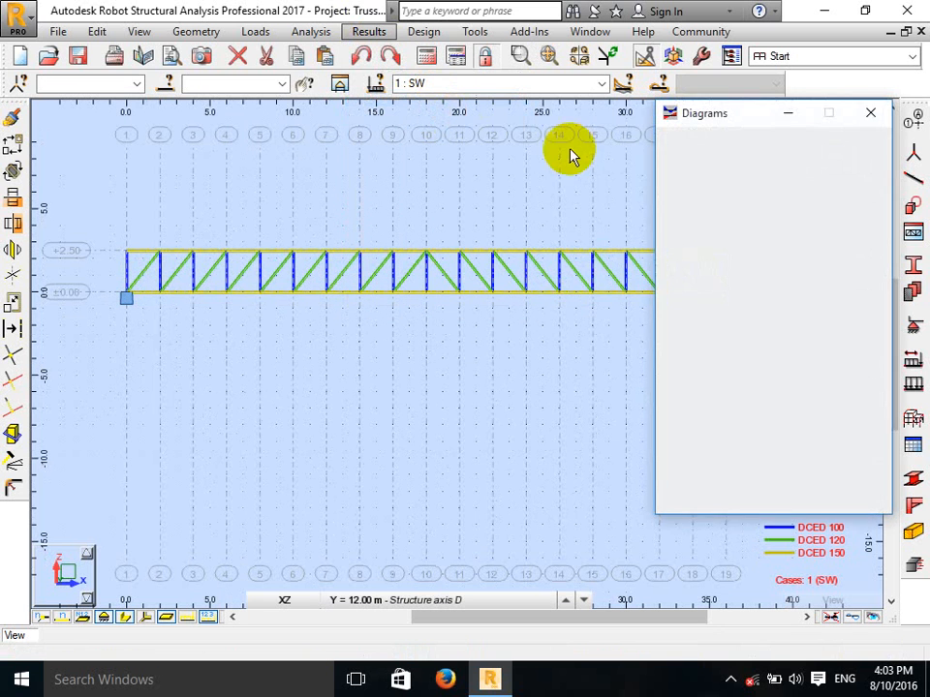
pyautogui.click(707, 211)
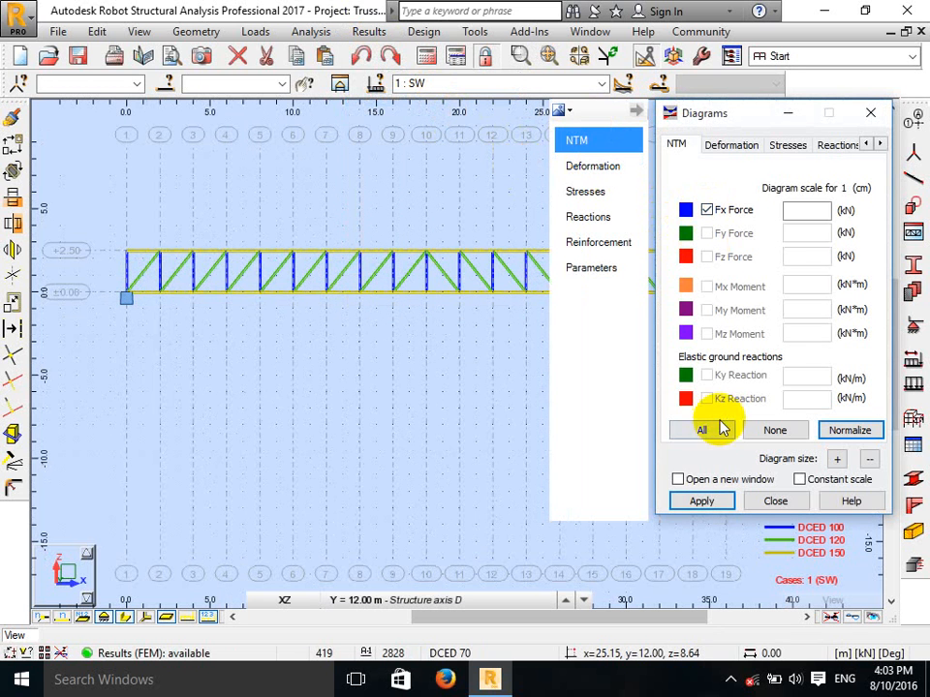
pyautogui.click(702, 502)
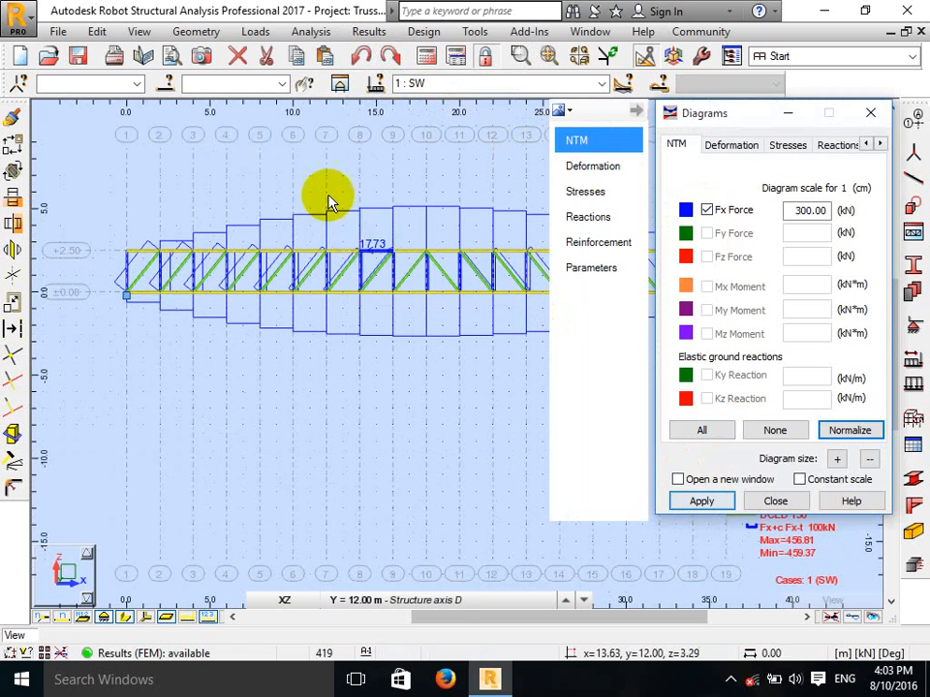
# Show the Fx diagram for load case 5: ULS/2=1*1.20 + 2*1.20 + 3*1.60 and normalize it.
pyautogui.click(599, 86)
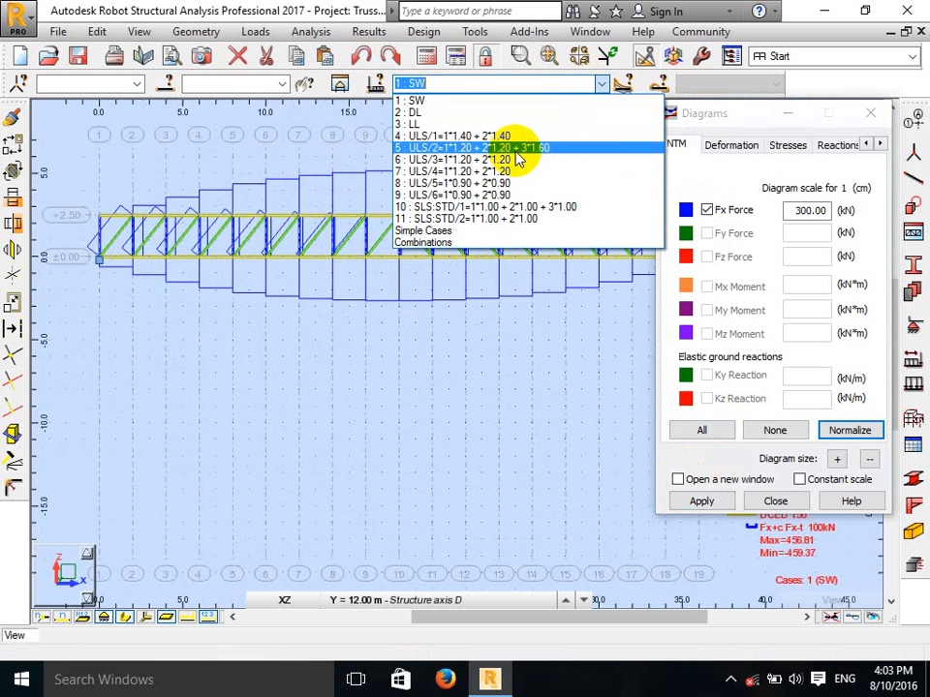
pyautogui.click(511, 150)
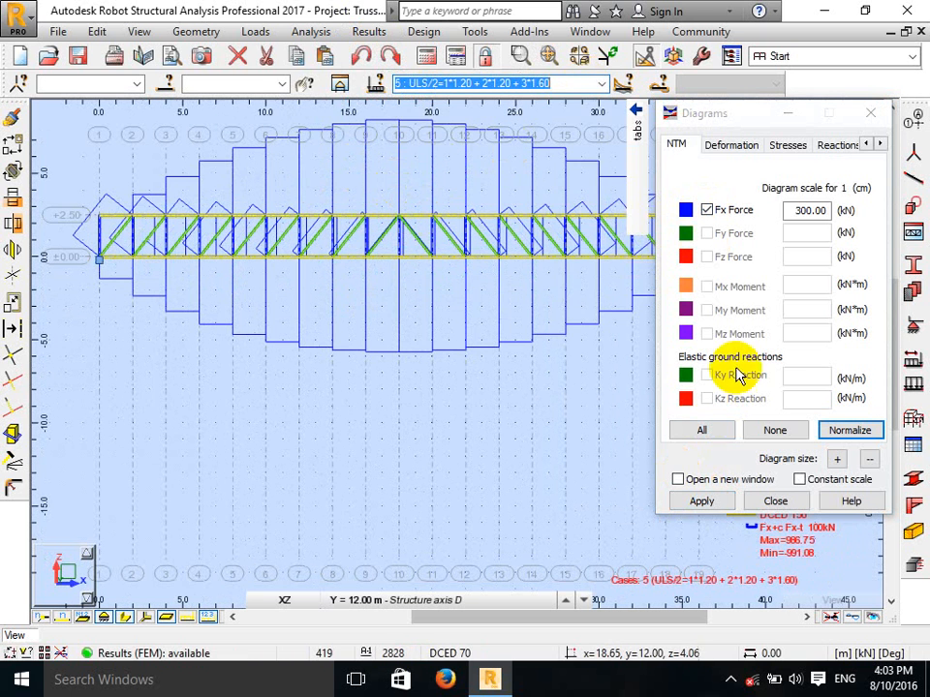
pyautogui.click(843, 426)
# Set the diagram description to labels in the diagram parameters and apply it to the truss.
pyautogui.moveTo(602, 171)
pyautogui.click(596, 270)
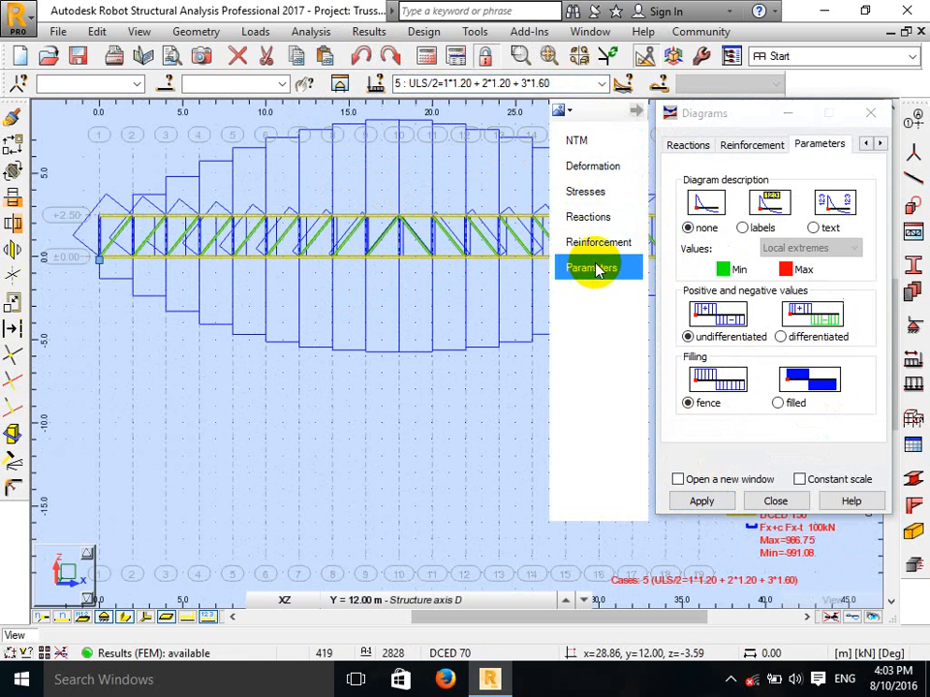
pyautogui.click(744, 229)
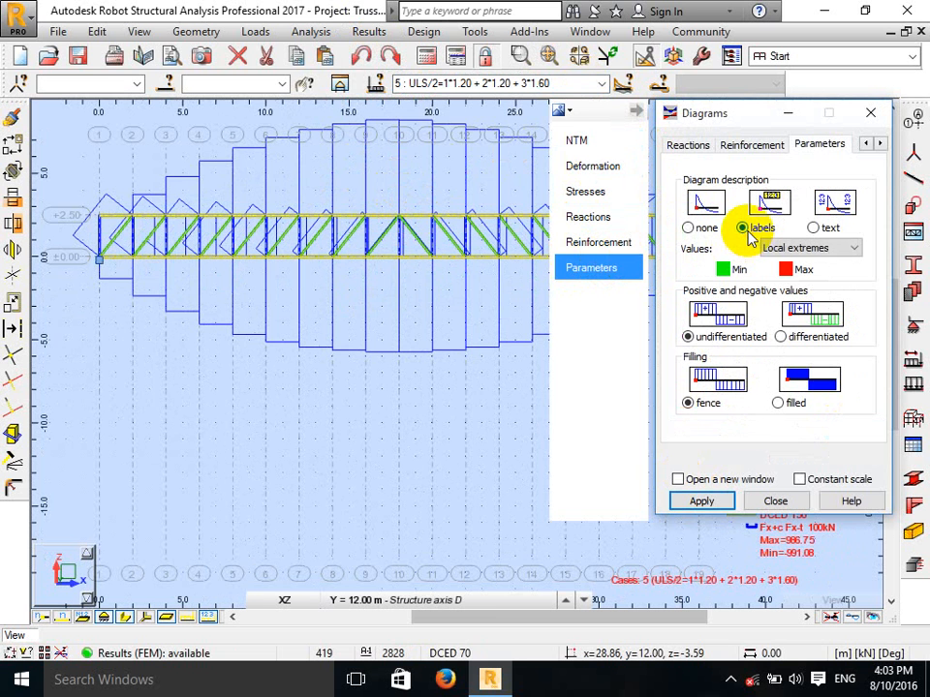
pyautogui.click(692, 504)
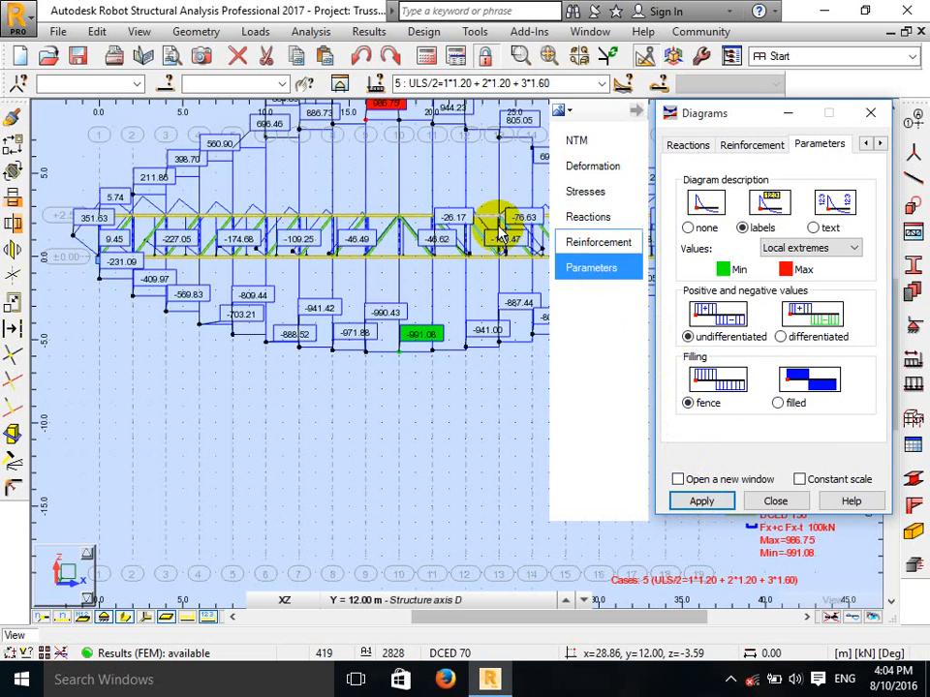
pyautogui.moveTo(470, 244); pyautogui.dragTo(473, 267, button='middle')
# Normalize the scale of the labelled Fx Force diagram and move the Diagrams dialog clear of the truss.
pyautogui.click(591, 140)
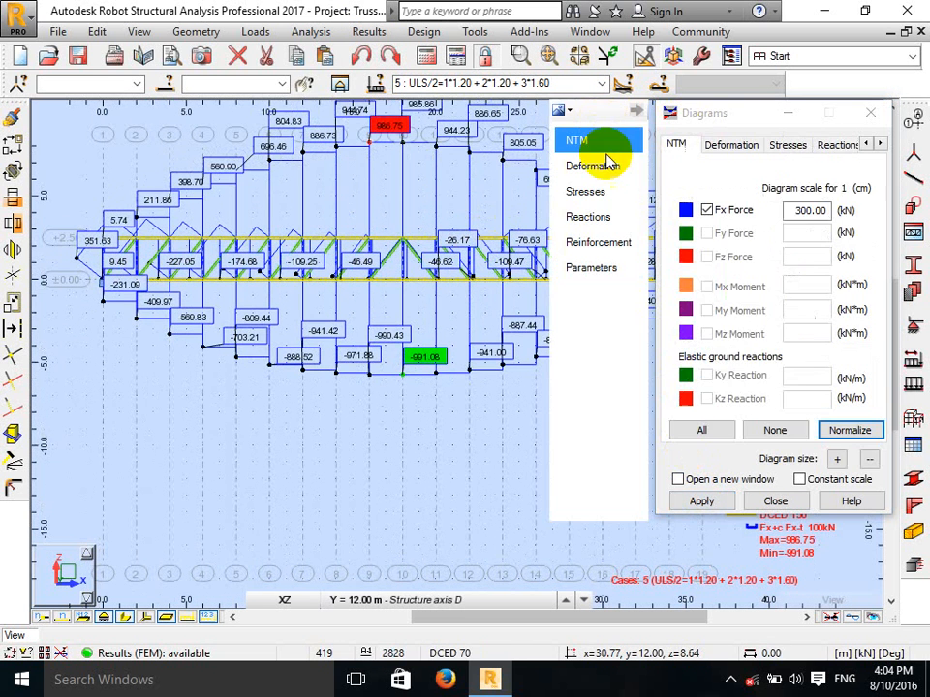
pyautogui.click(849, 430)
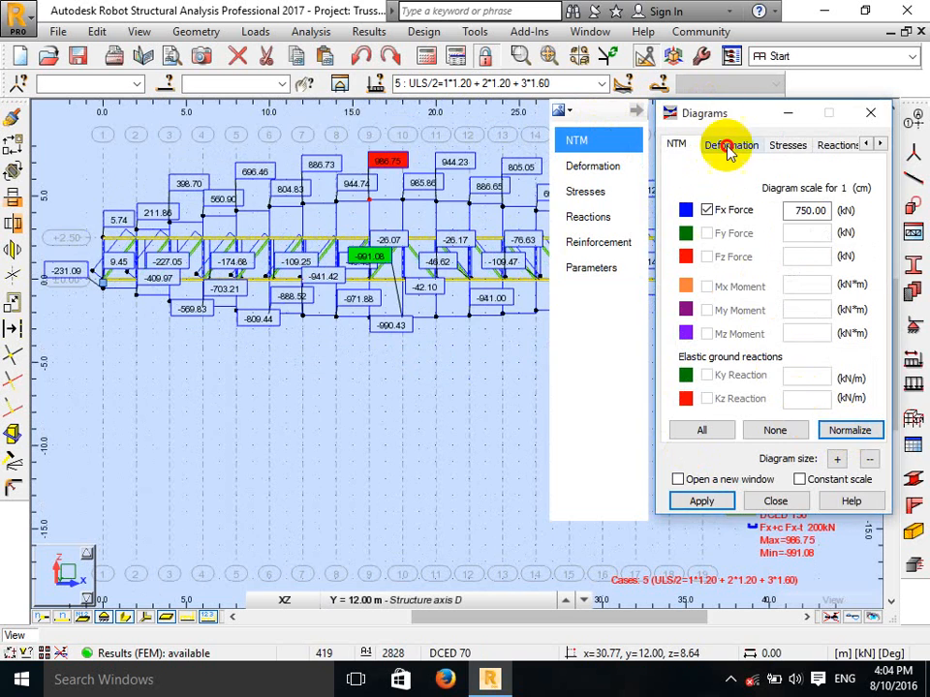
pyautogui.moveTo(726, 113); pyautogui.dragTo(785, 423)
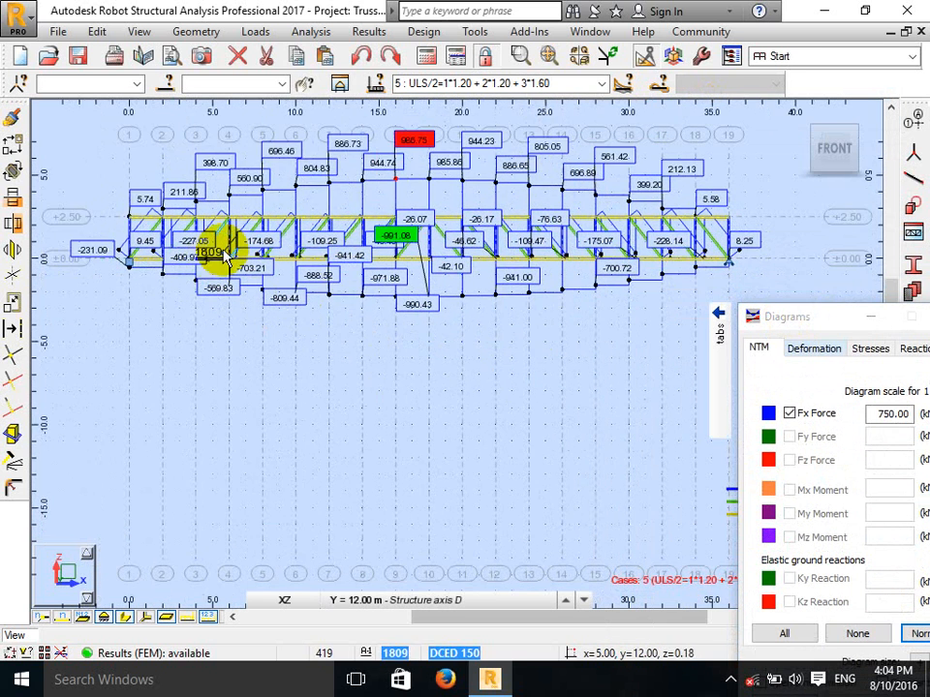
pyautogui.scroll(1, 225, 254)
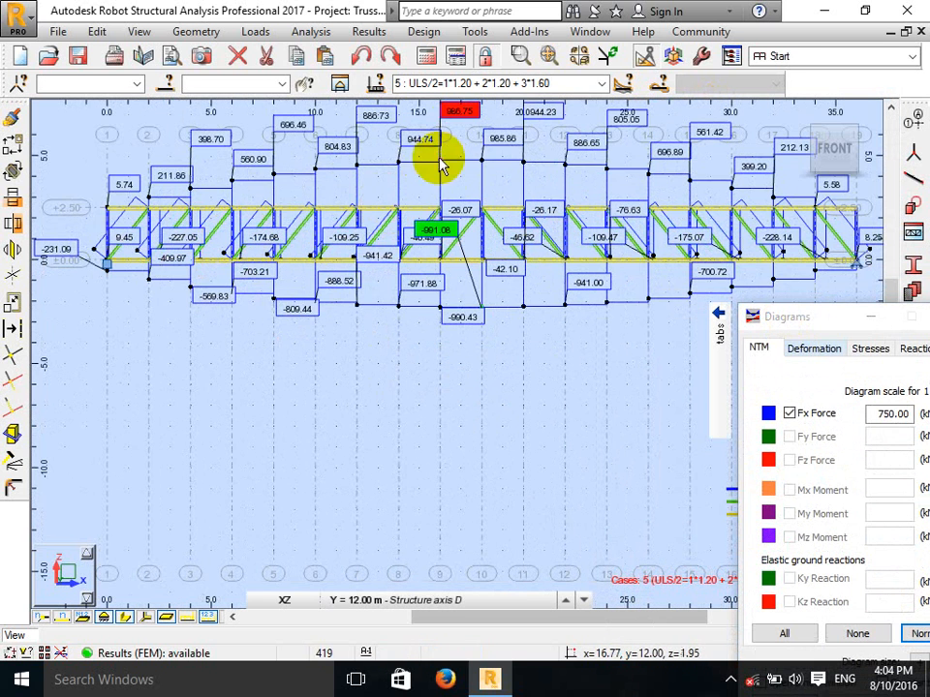
pyautogui.moveTo(441, 145); pyautogui.dragTo(441, 174, button='middle')
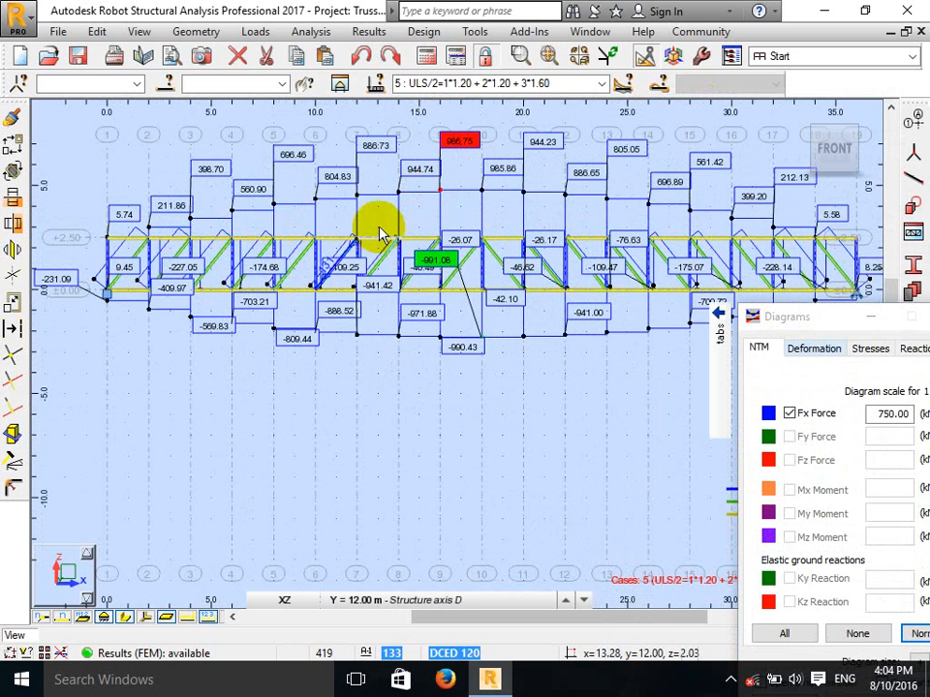
# Isolate top-chord bar 1773 between axes 8 and 9 to examine its Fx diagram, and return to the full truss.
pyautogui.moveTo(409, 241); pyautogui.dragTo(369, 216, button='middle')
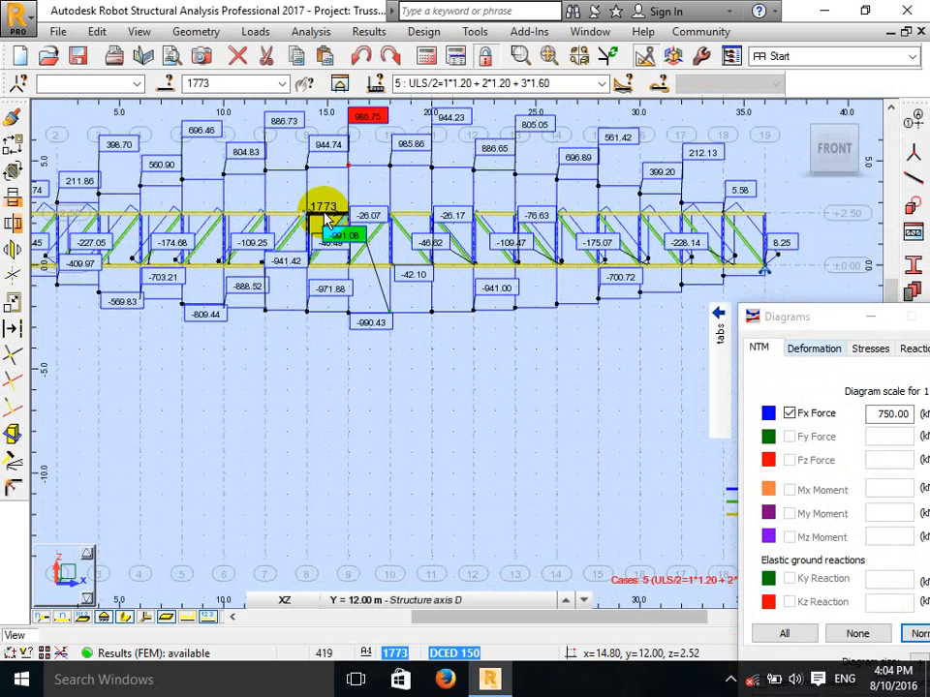
pyautogui.click(339, 85)
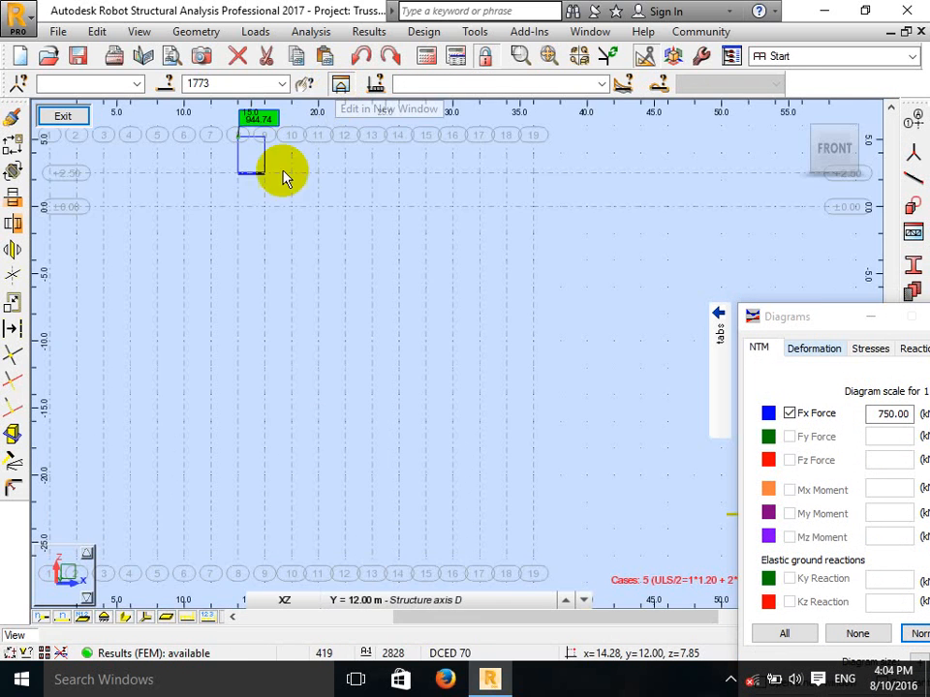
pyautogui.moveTo(245, 154); pyautogui.dragTo(323, 276, button='middle')
pyautogui.scroll(4, 324, 274)
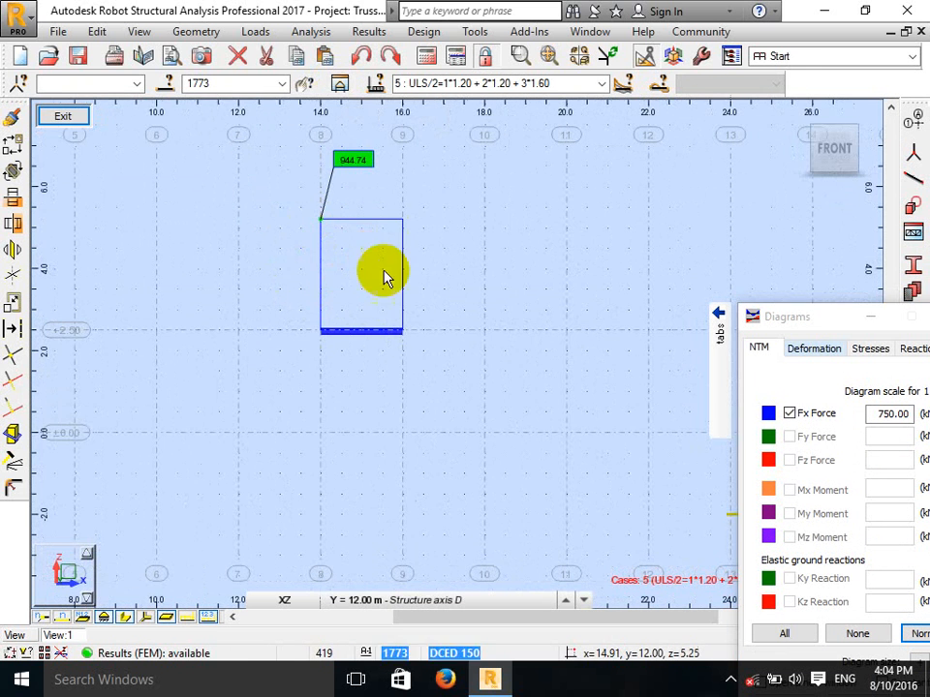
pyautogui.click(68, 124)
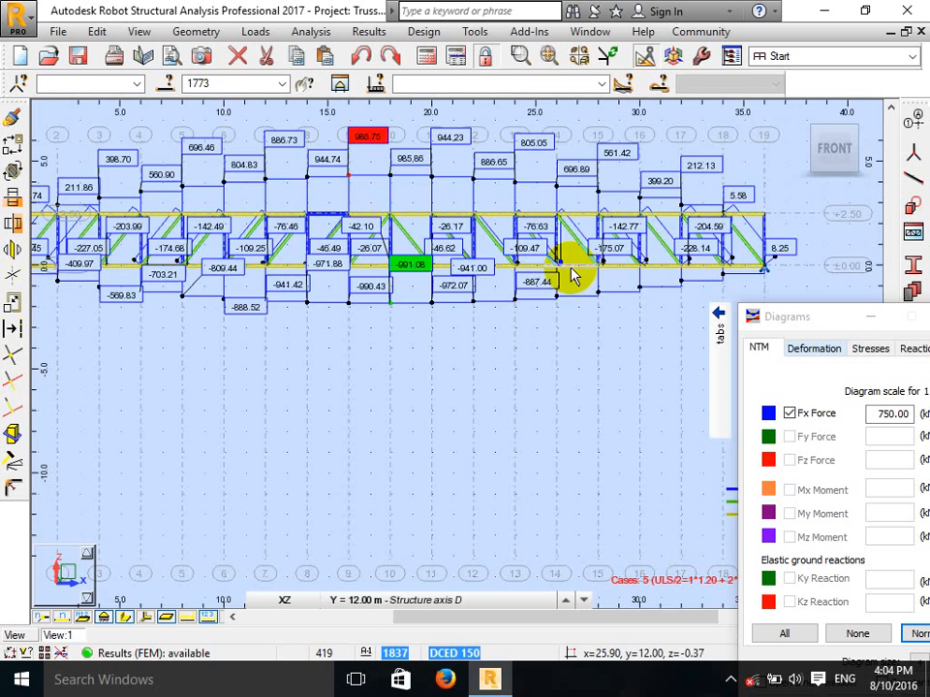
# Set the diagrams to differentiated positive and negative values with filled shading, and apply this to the truss.
pyautogui.scroll(-2, 461, 233)
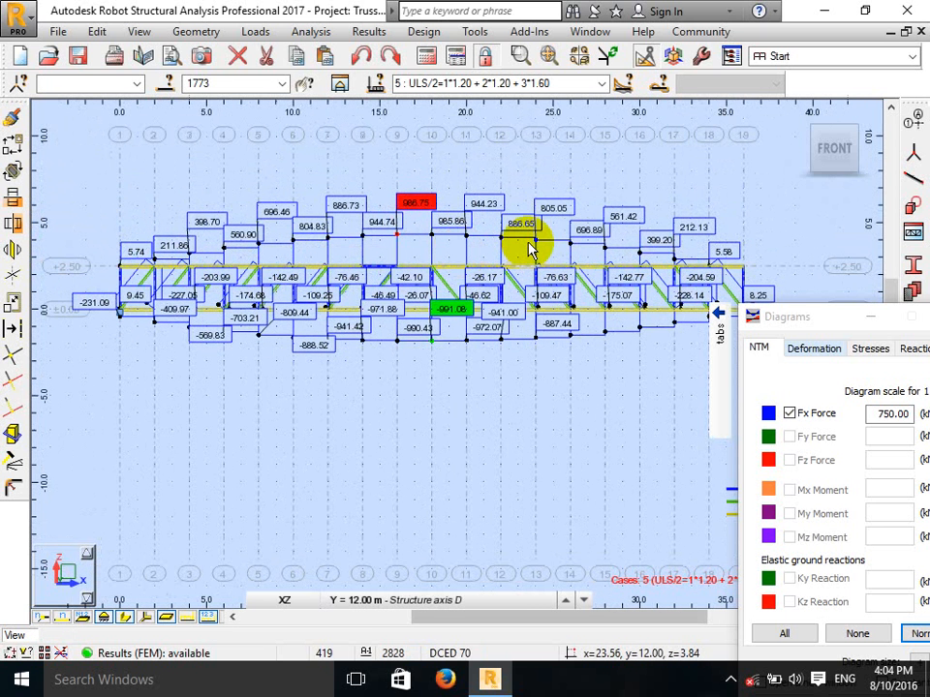
pyautogui.moveTo(342, 254); pyautogui.dragTo(338, 236, button='middle')
pyautogui.moveTo(802, 319); pyautogui.dragTo(712, 135)
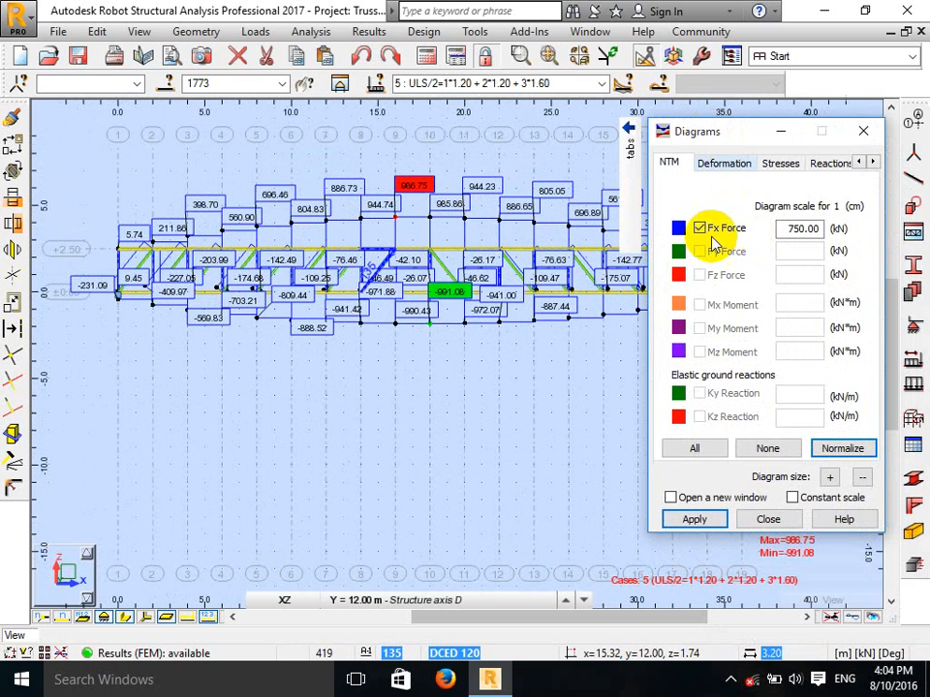
pyautogui.moveTo(628, 232)
pyautogui.click(617, 288)
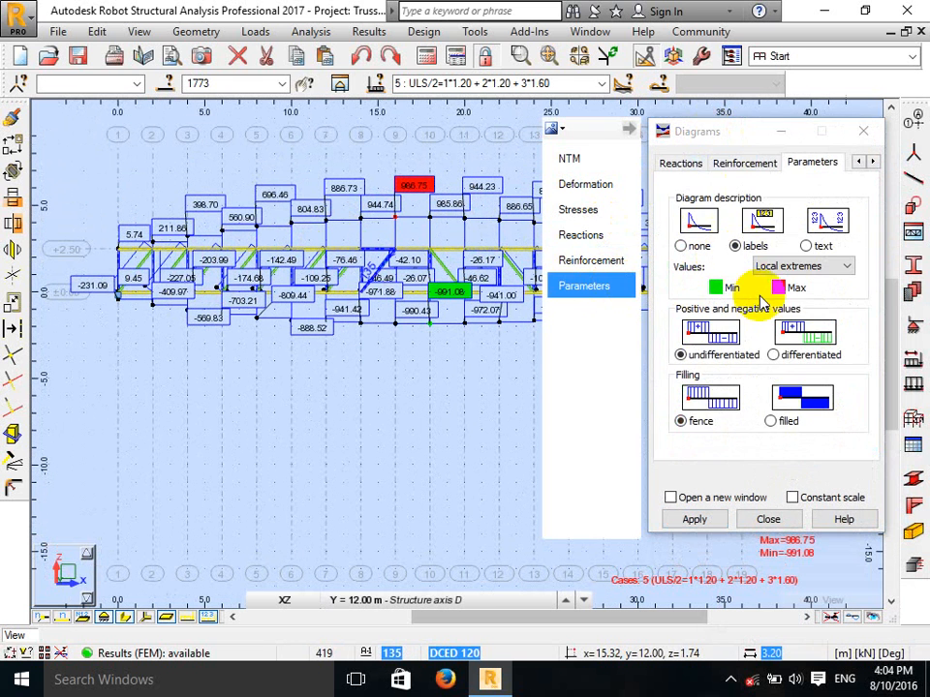
pyautogui.click(772, 356)
pyautogui.click(770, 420)
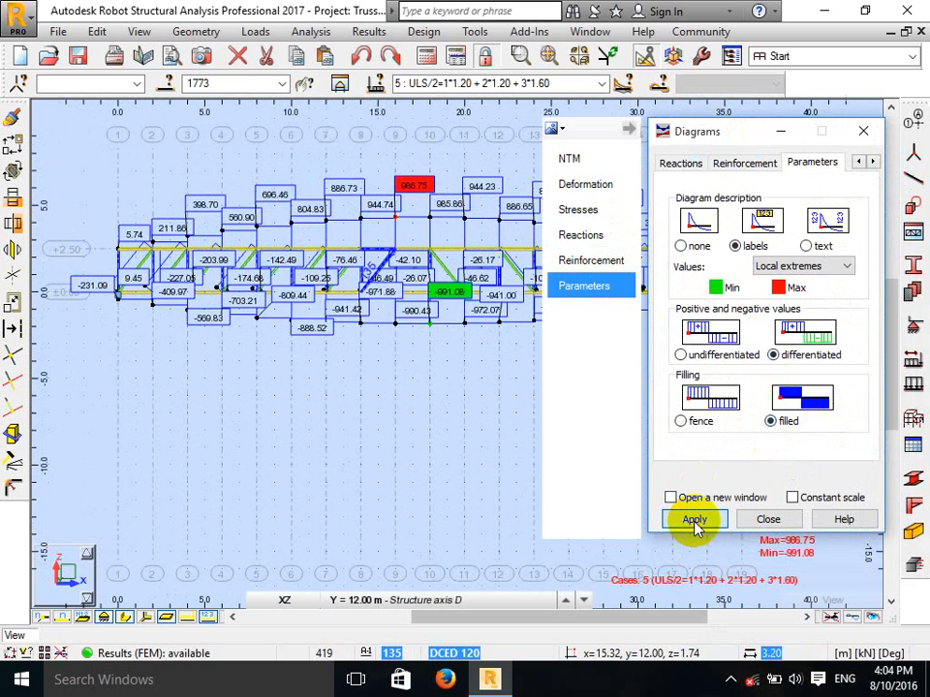
pyautogui.click(694, 520)
pyautogui.moveTo(363, 186); pyautogui.dragTo(338, 166, button='middle')
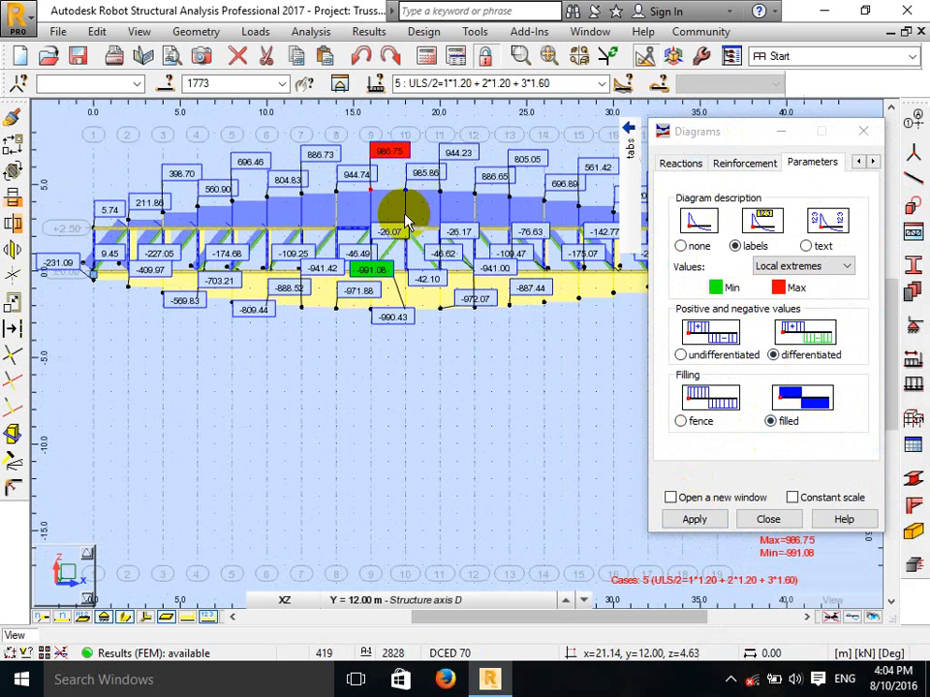
pyautogui.moveTo(451, 187); pyautogui.dragTo(456, 217, button='middle')
# Replace the Fx Force diagram with FZ support reactions including descriptions, apply it, and move the Diagrams dialog clear of the truss.
pyautogui.moveTo(630, 147)
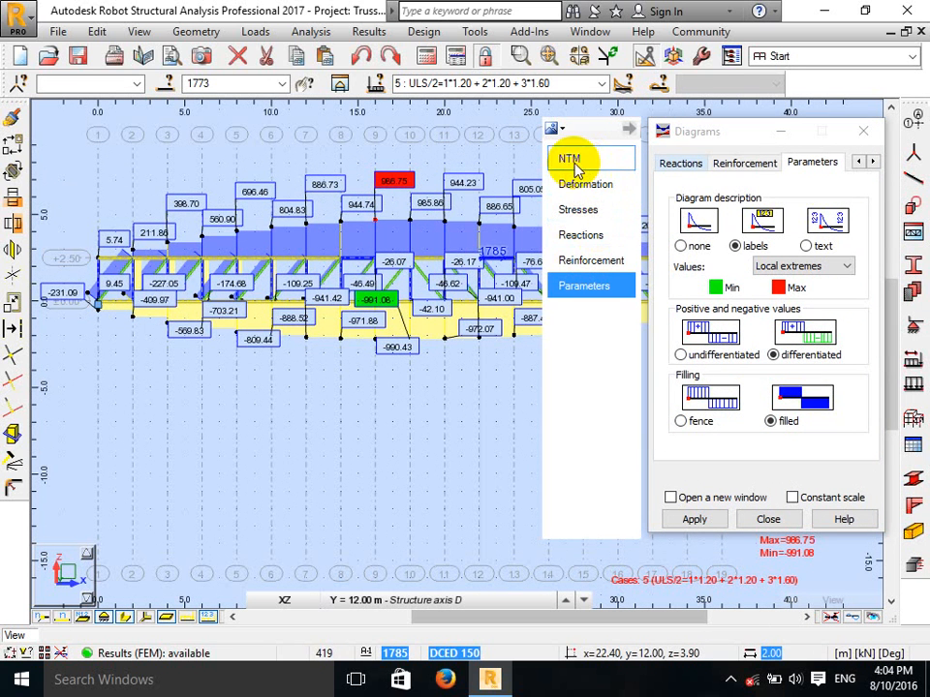
pyautogui.click(579, 164)
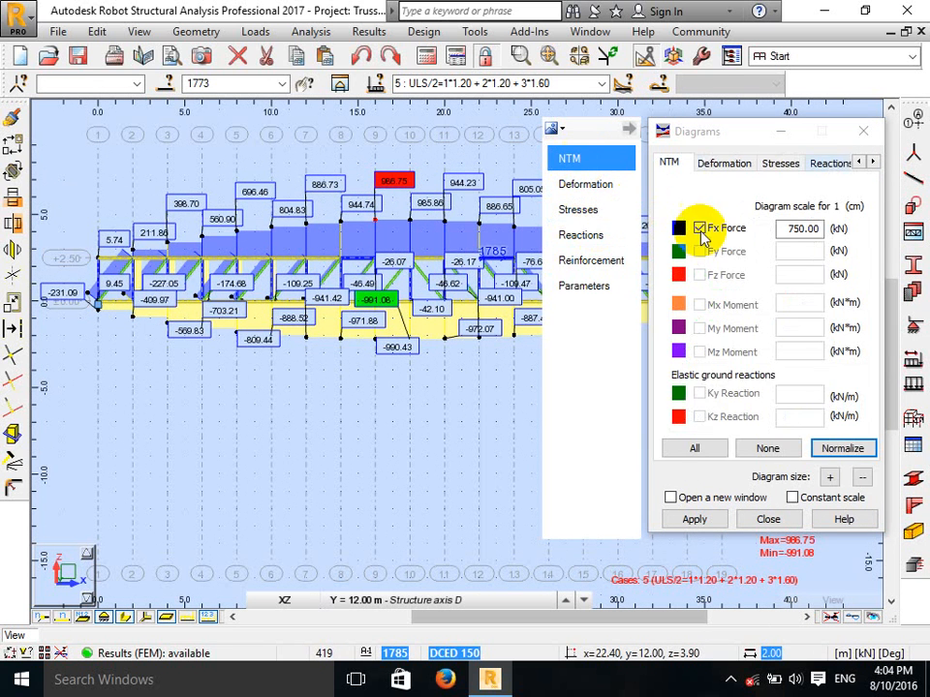
pyautogui.click(592, 234)
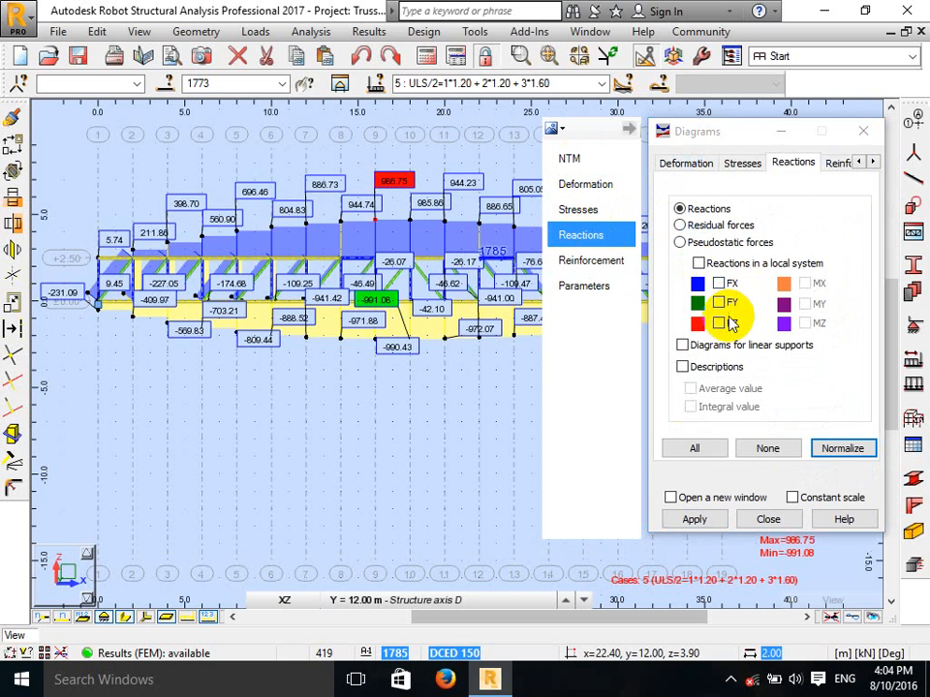
pyautogui.click(718, 324)
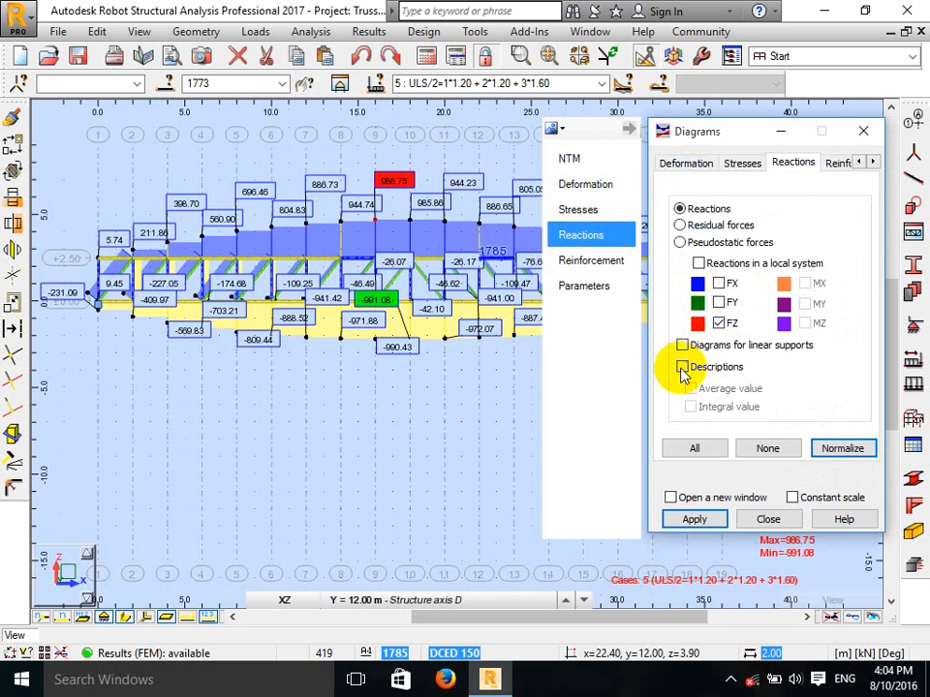
pyautogui.click(708, 523)
pyautogui.moveTo(705, 135); pyautogui.dragTo(678, 411)
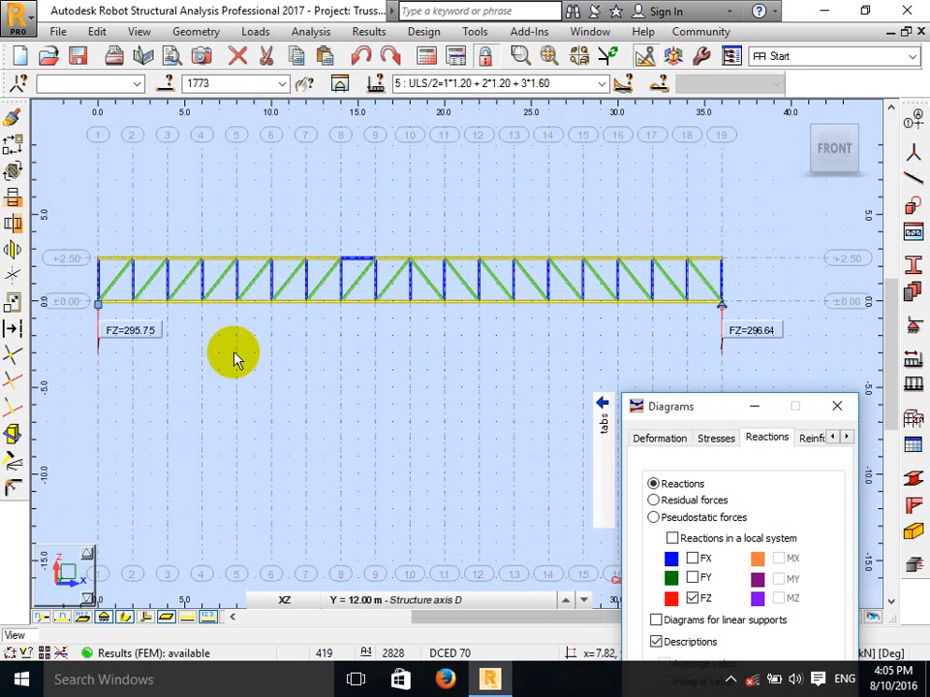
pyautogui.rightClick(332, 336)
pyautogui.click(338, 371)
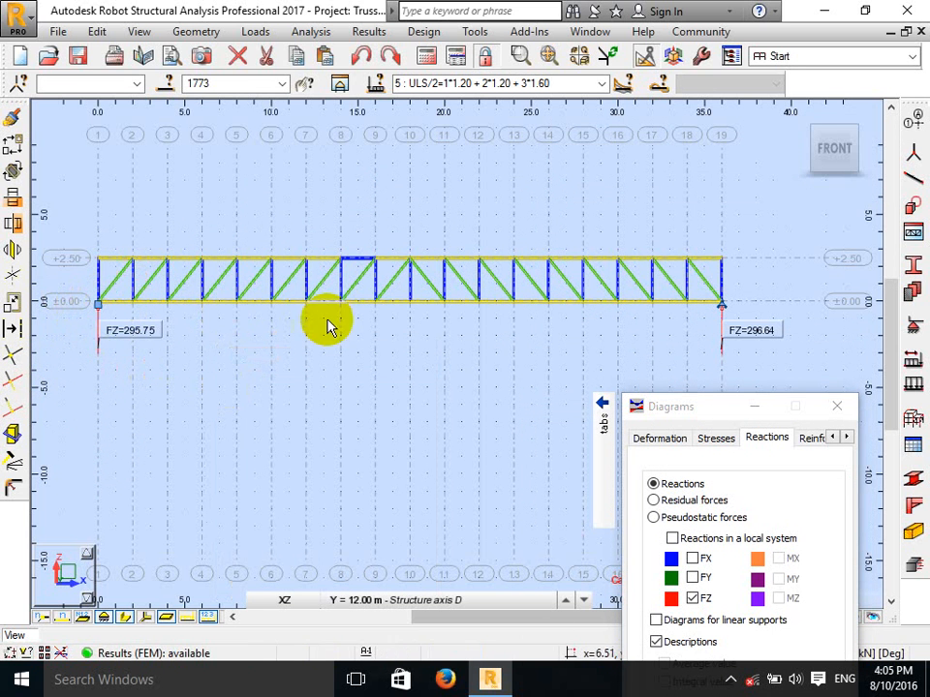
# Turn off the FZ reactions and their descriptions, and display Deformation and Exact deformation for bars on the truss.
pyautogui.moveTo(692, 407); pyautogui.dragTo(533, 243)
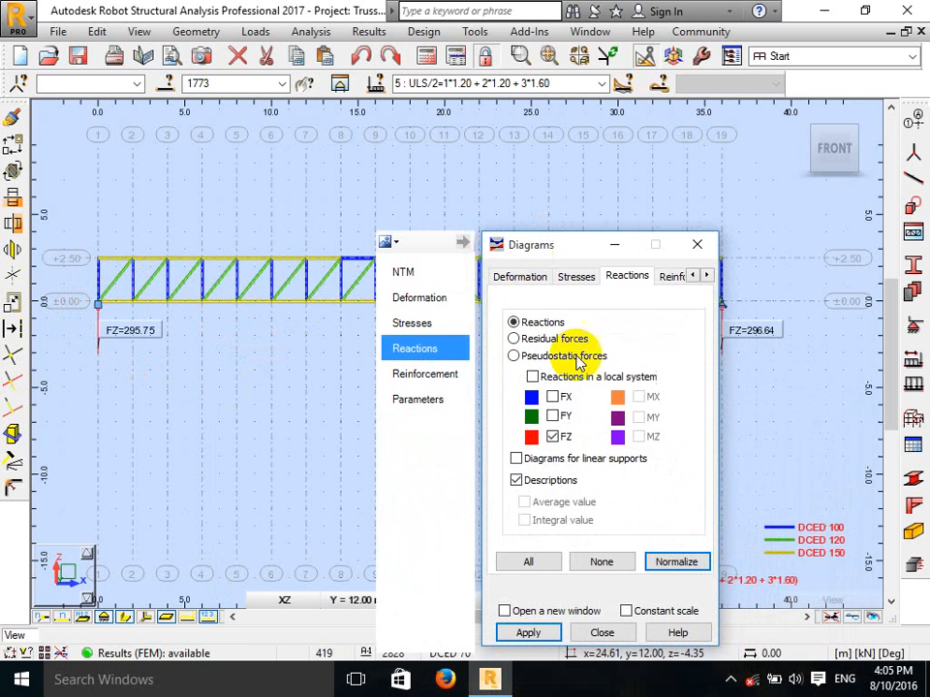
pyautogui.click(519, 481)
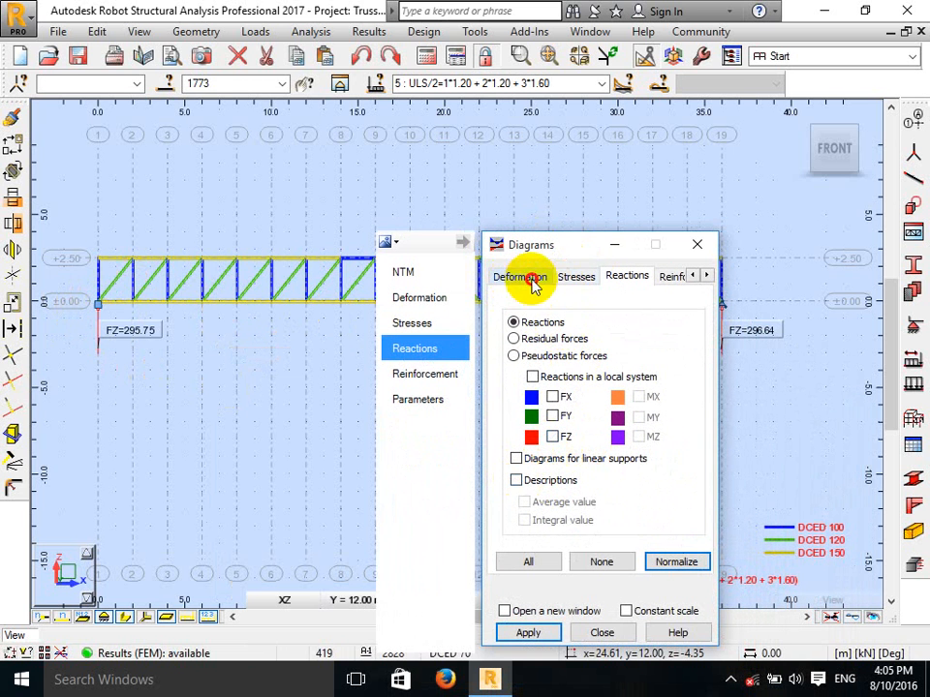
pyautogui.click(523, 278)
pyautogui.click(533, 360)
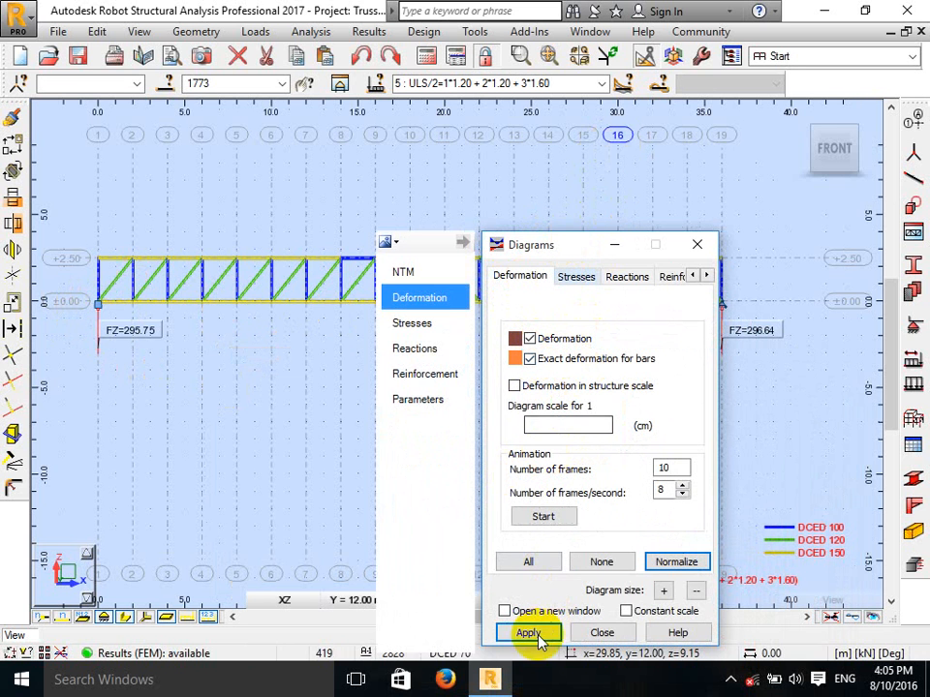
# Switch the displayed case to 10 : SLS:STD/1 and move the Diagrams dialog away from the deformed truss.
pyautogui.click(602, 83)
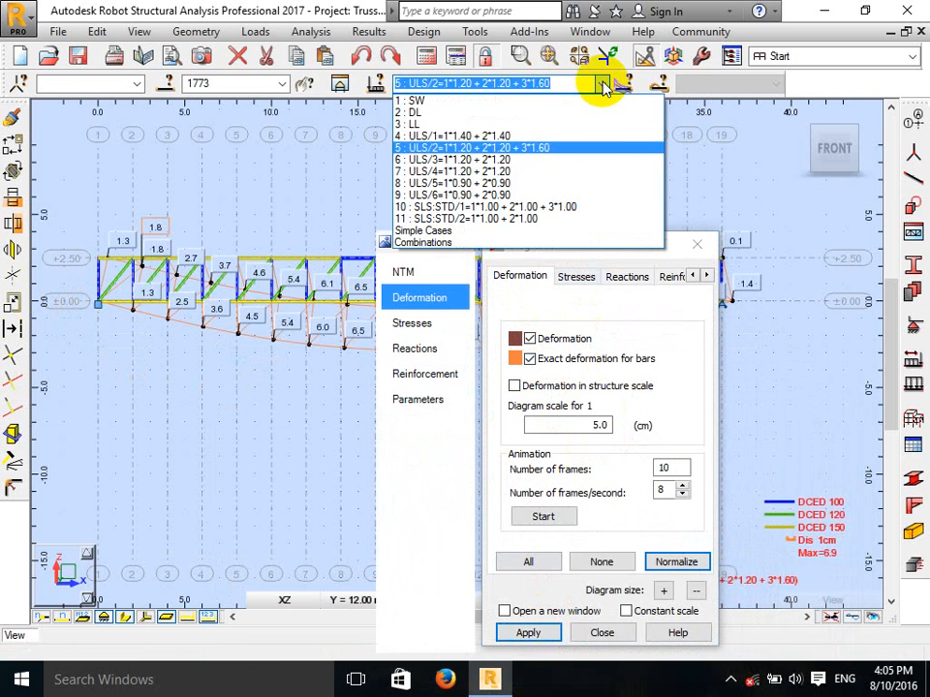
pyautogui.click(500, 207)
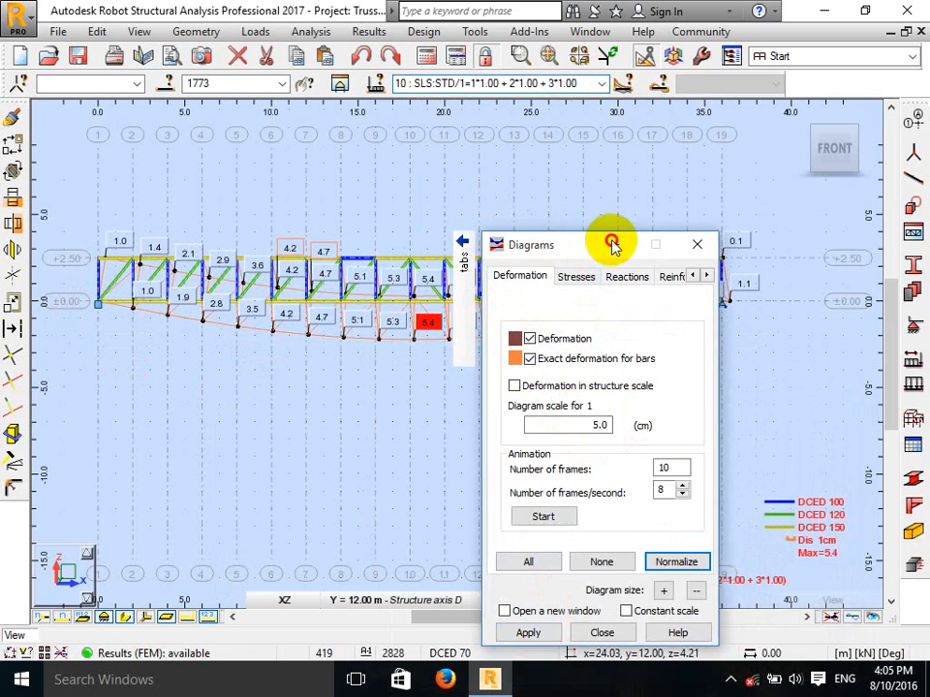
pyautogui.moveTo(605, 240); pyautogui.dragTo(696, 270)
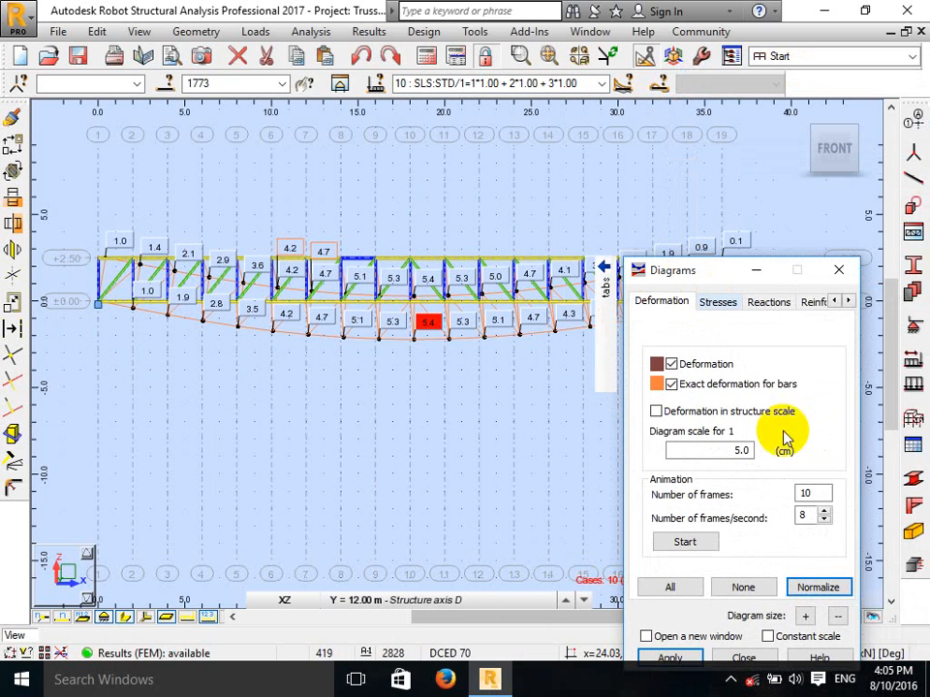
# Animate the truss deformation with 10 frames at 8 frames per second, stop the playback and close the animation player.
pyautogui.click(684, 543)
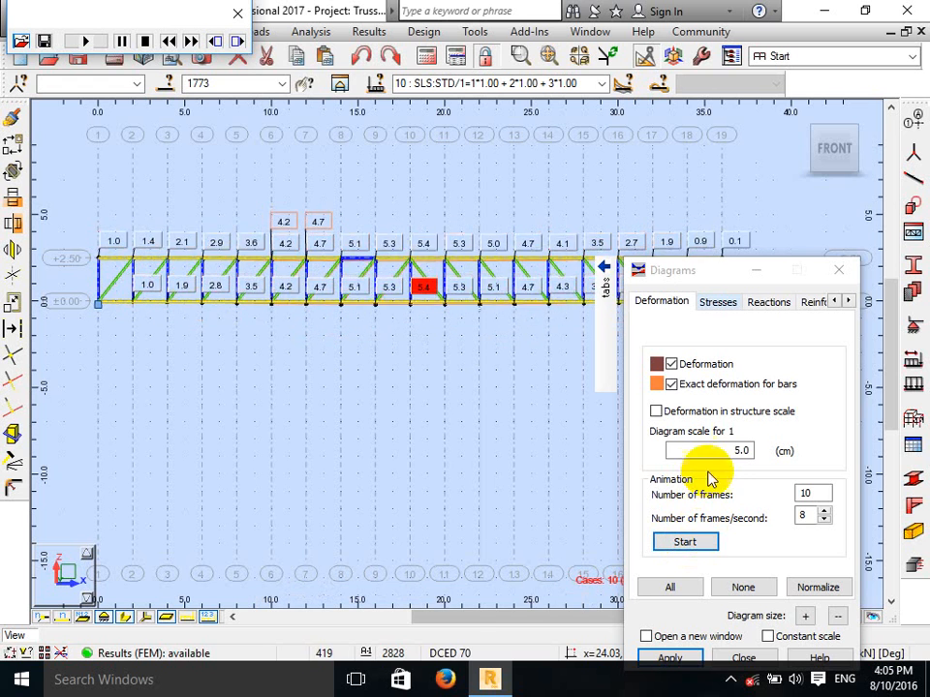
pyautogui.click(146, 44)
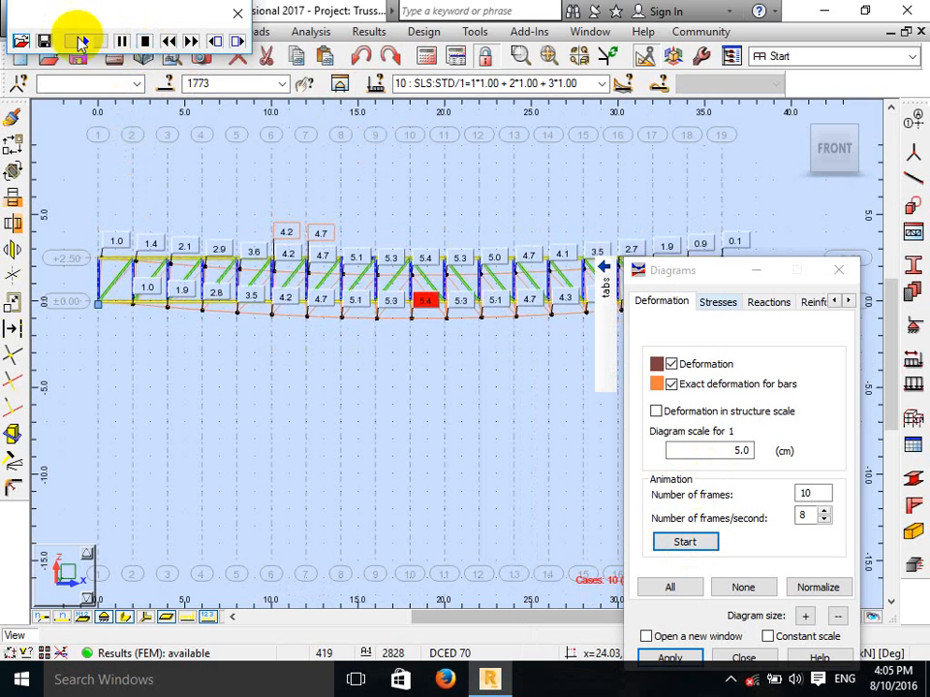
pyautogui.click(145, 41)
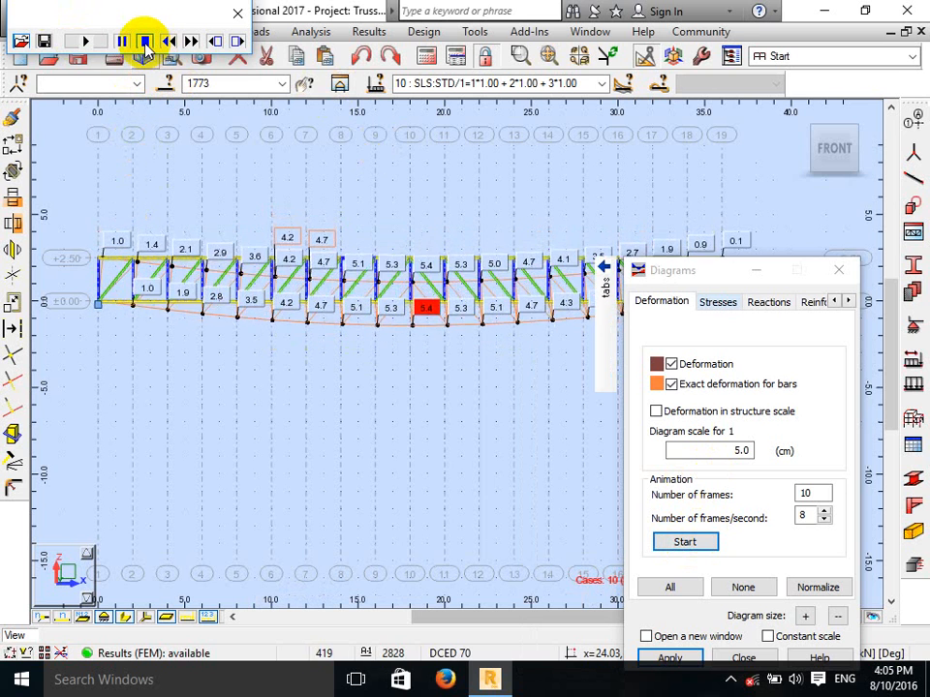
pyautogui.click(238, 19)
# Set the deformation diagram scale to 1.0 cm and apply it to exaggerate the deformed shape.
pyautogui.moveTo(465, 202); pyautogui.dragTo(473, 173, button='middle')
pyautogui.moveTo(695, 274); pyautogui.dragTo(691, 176)
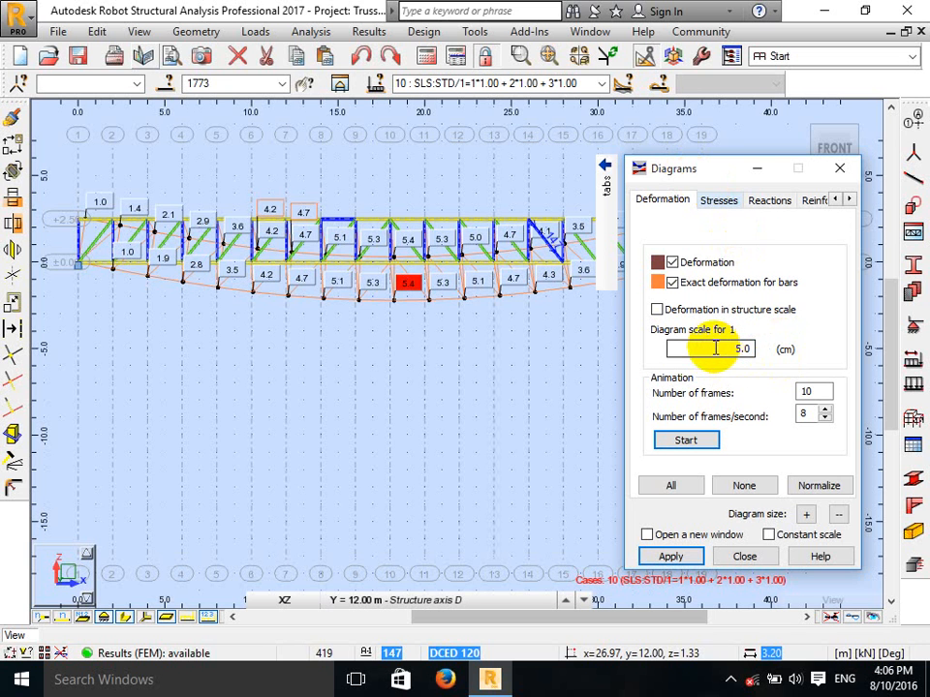
pyautogui.moveTo(696, 347); pyautogui.dragTo(784, 351)
pyautogui.write('1.0')
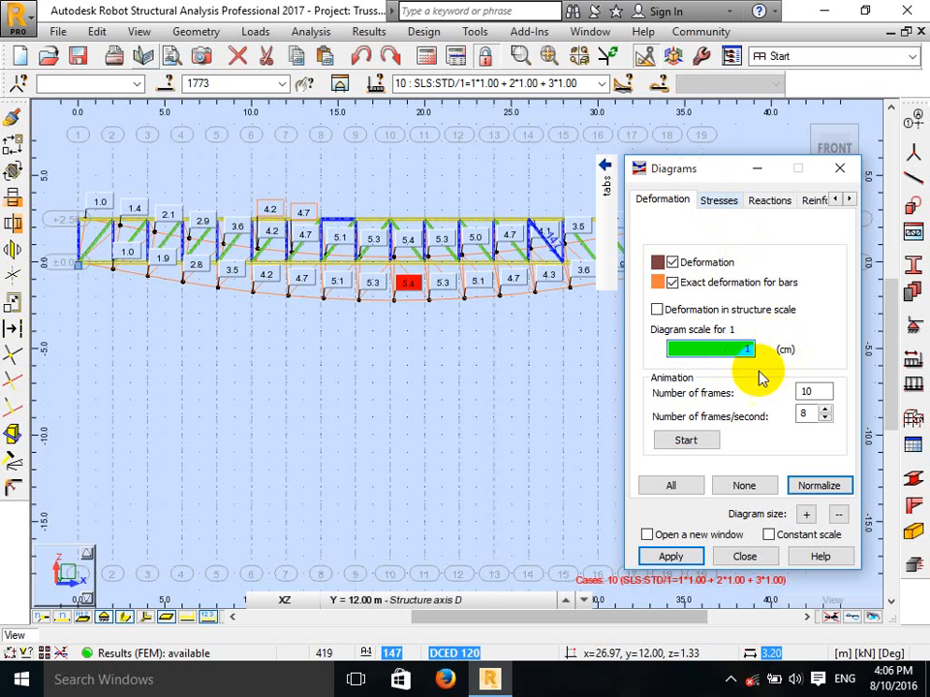
pyautogui.click(671, 556)
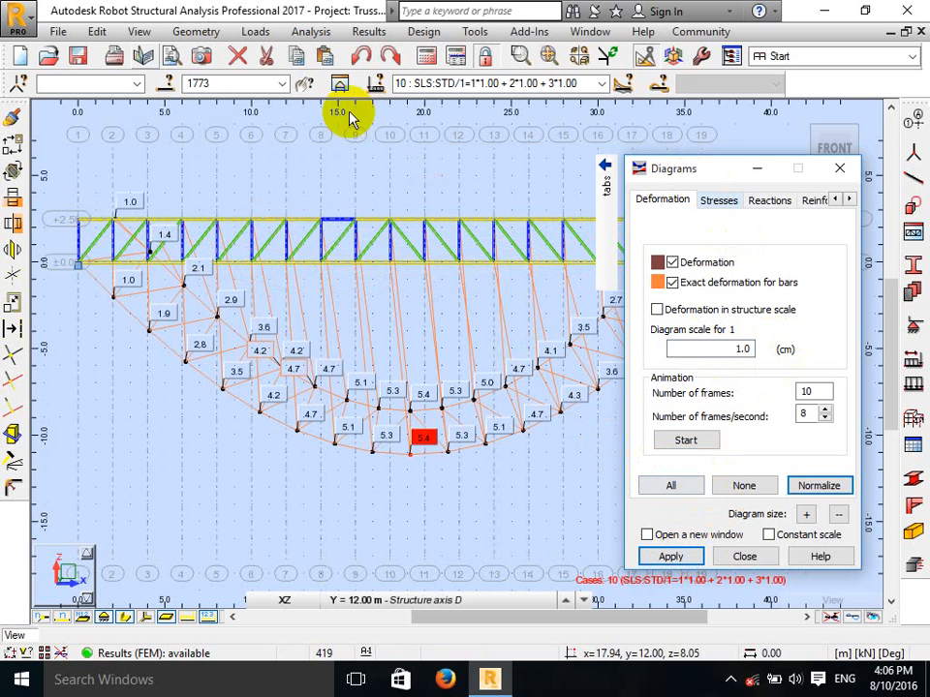
# Animate the rescaled deformation, slow the animation to 1 frame per second and replay it.
pyautogui.click(692, 442)
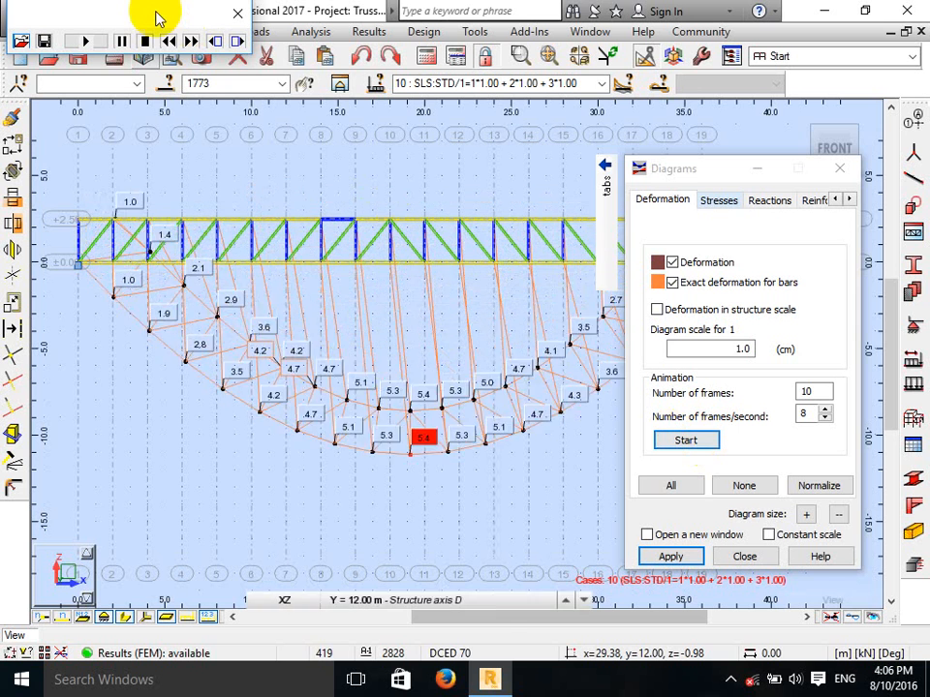
pyautogui.click(145, 41)
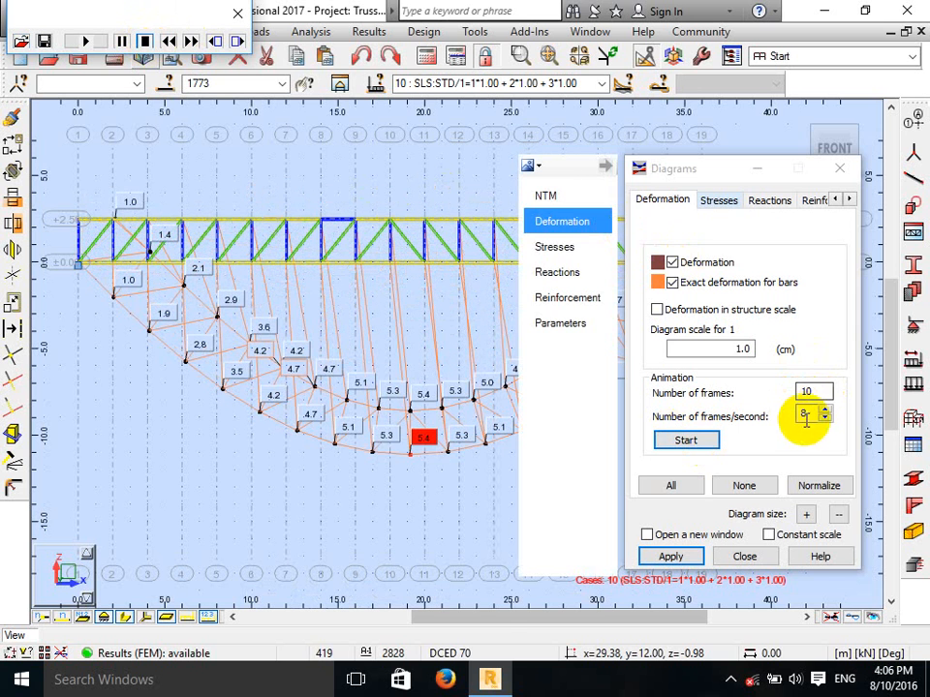
pyautogui.click(774, 416)
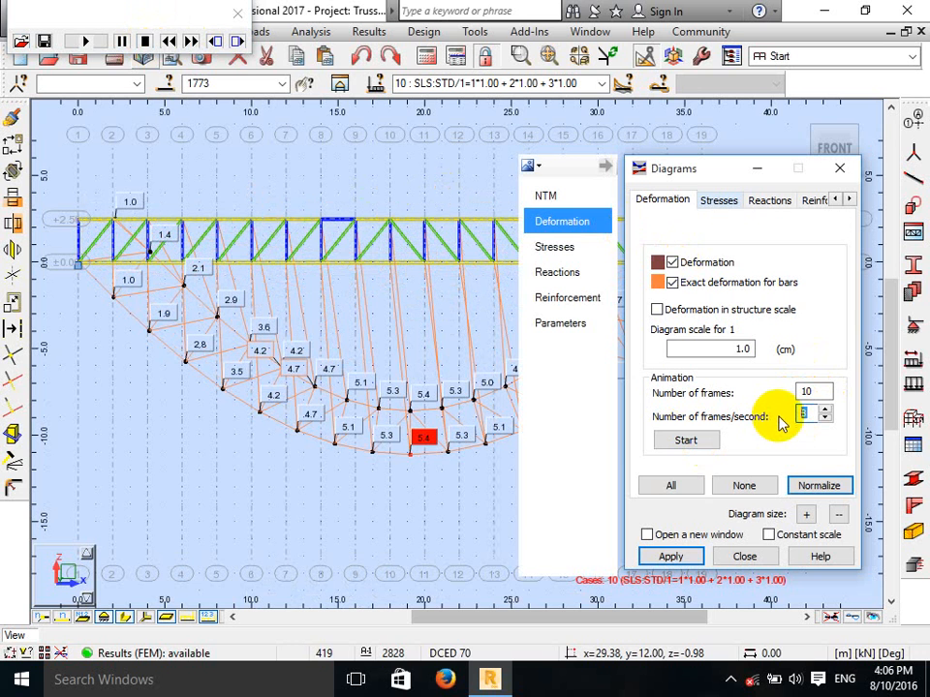
pyautogui.click(684, 562)
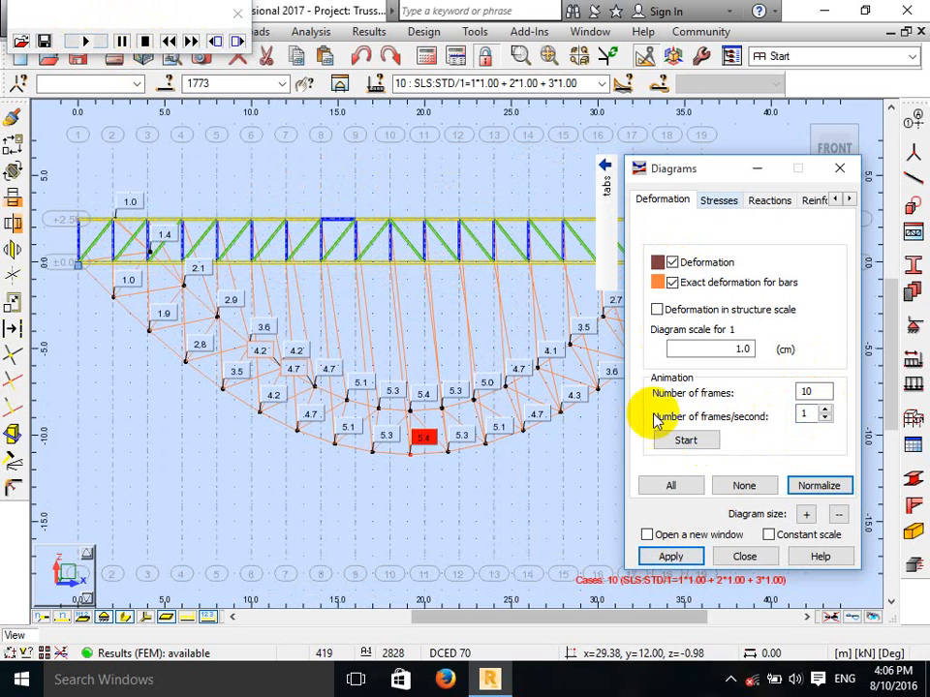
pyautogui.click(685, 439)
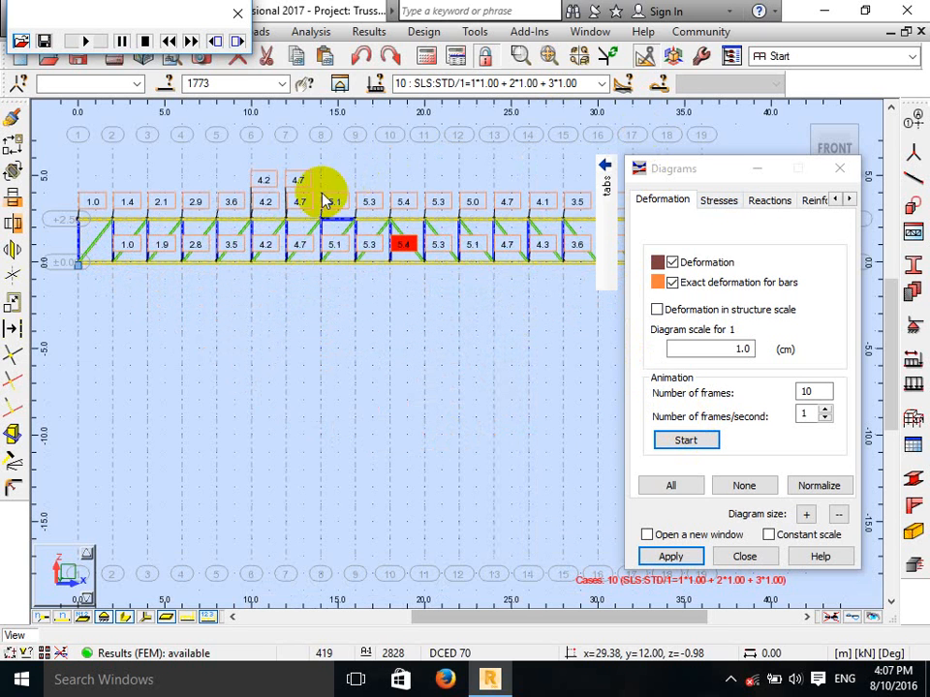
pyautogui.click(238, 14)
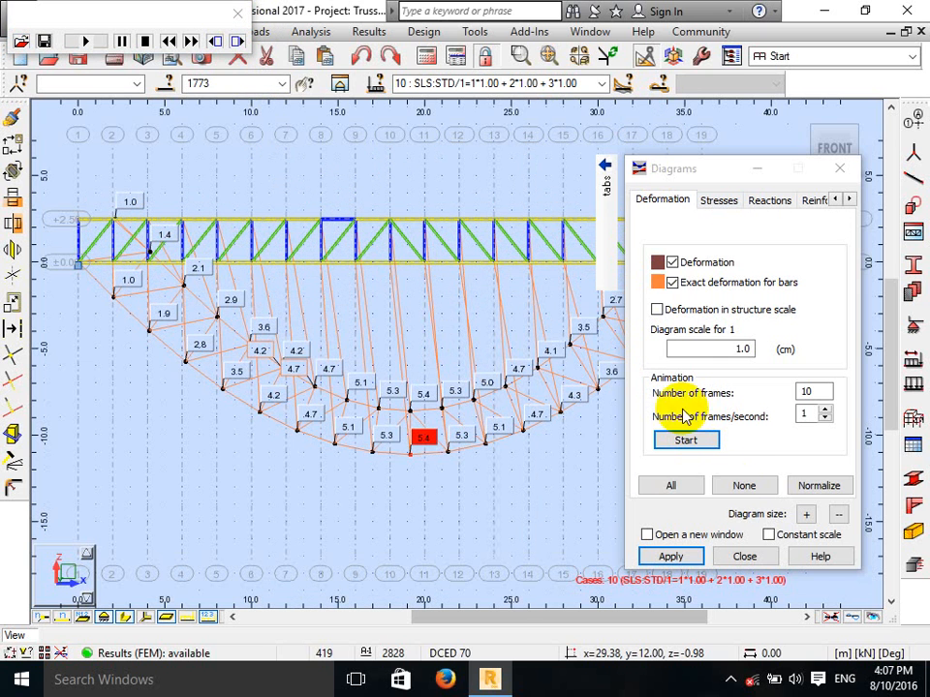
# Try to turn off the Deformation and Exact deformation for bars displays, and close the animation player and the Diagrams dialog.
pyautogui.click(672, 262)
pyautogui.click(672, 282)
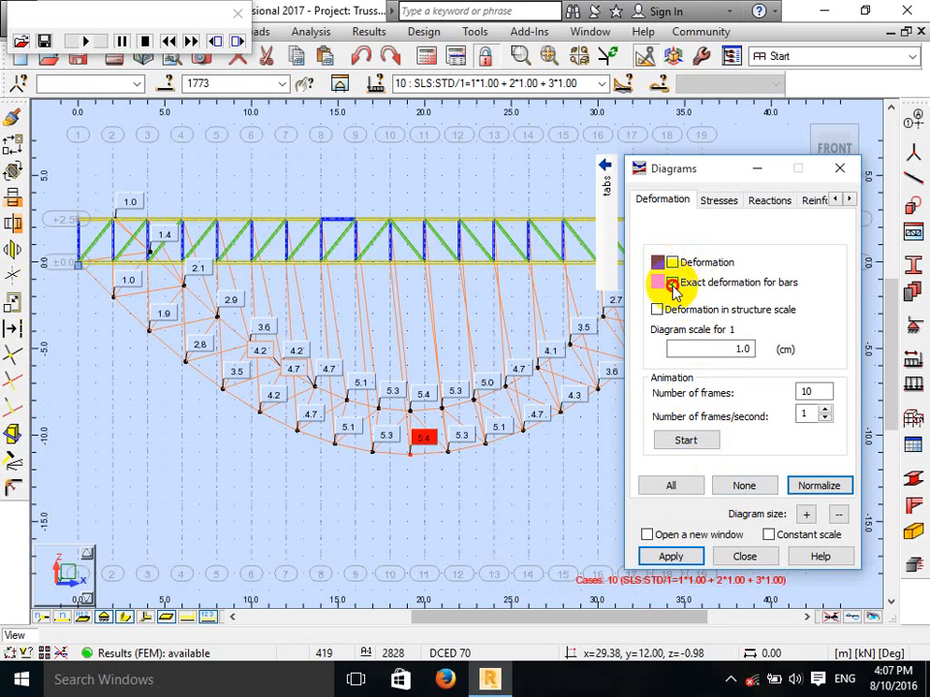
pyautogui.click(237, 14)
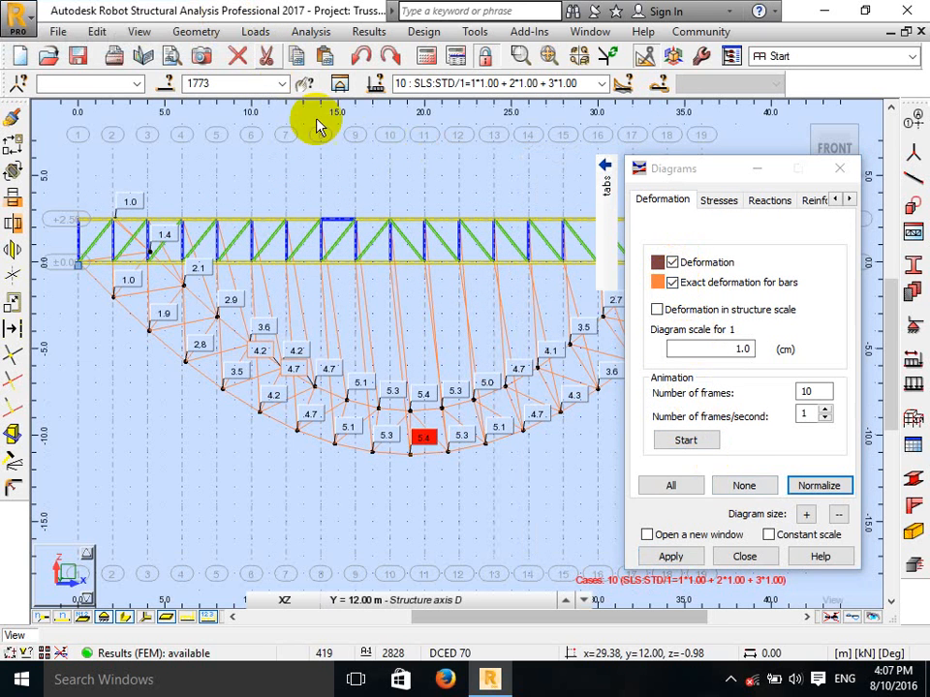
pyautogui.click(678, 559)
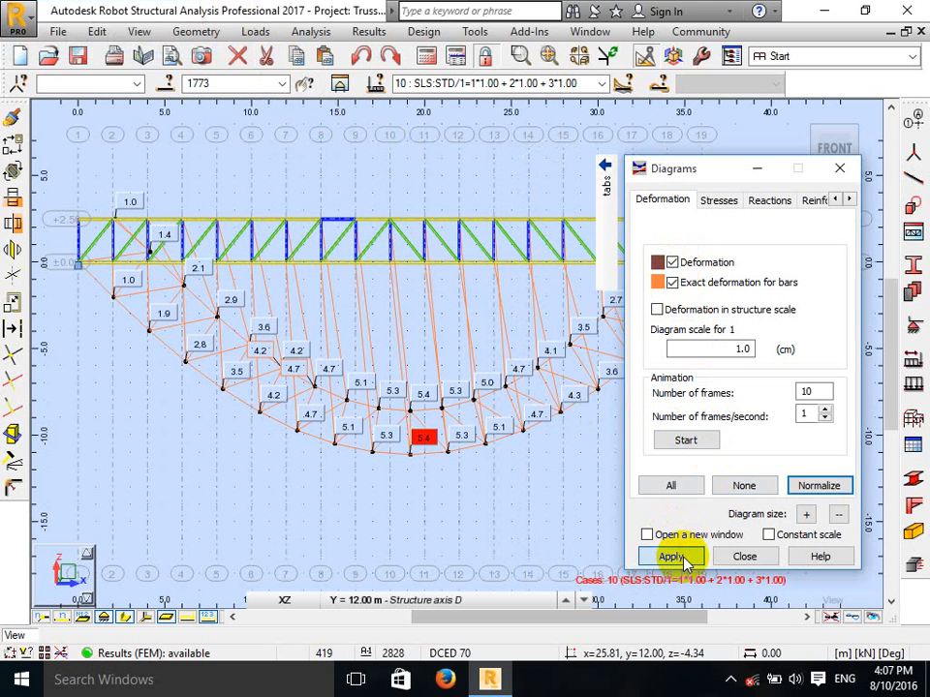
pyautogui.click(742, 559)
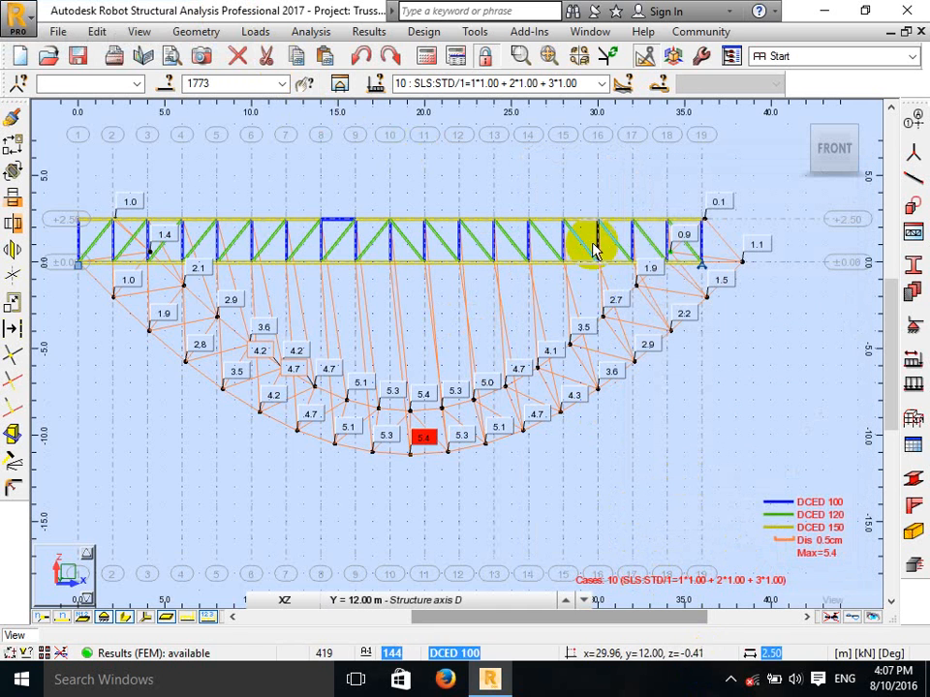
pyautogui.rightClick(585, 196)
pyautogui.click(593, 220)
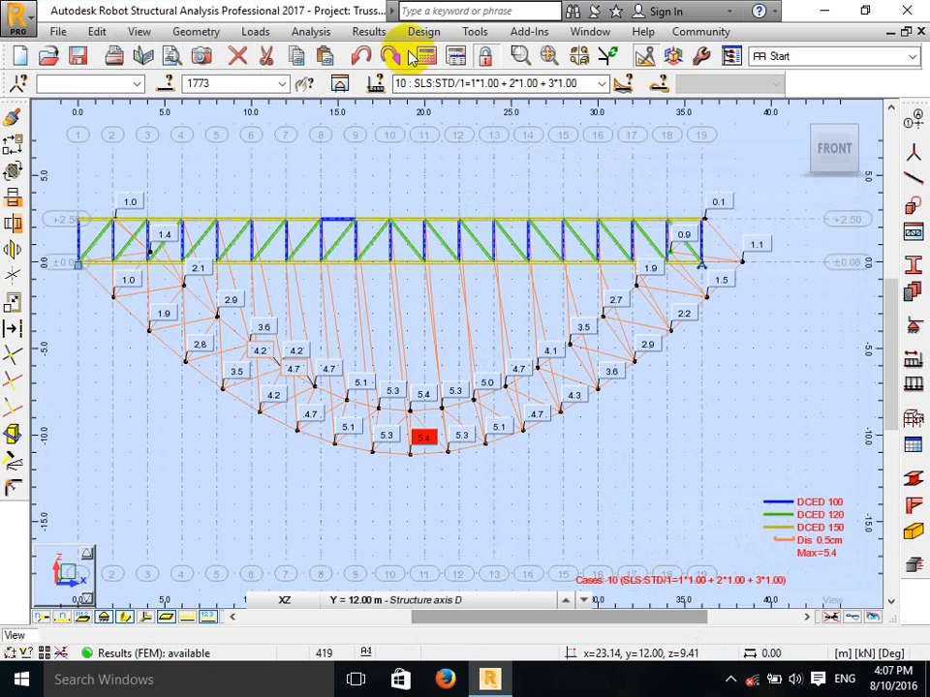
# Reopen the bar diagrams, turn off Deformation and Exact deformation for bars, apply the change and close the dialog.
pyautogui.click(369, 31)
pyautogui.click(401, 97)
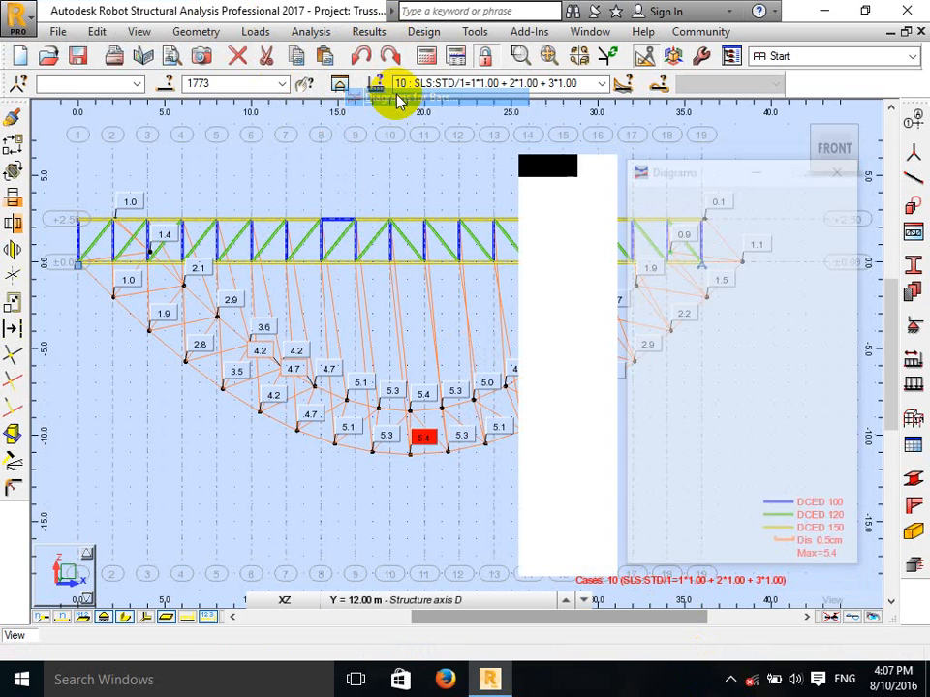
pyautogui.click(710, 201)
pyautogui.click(672, 263)
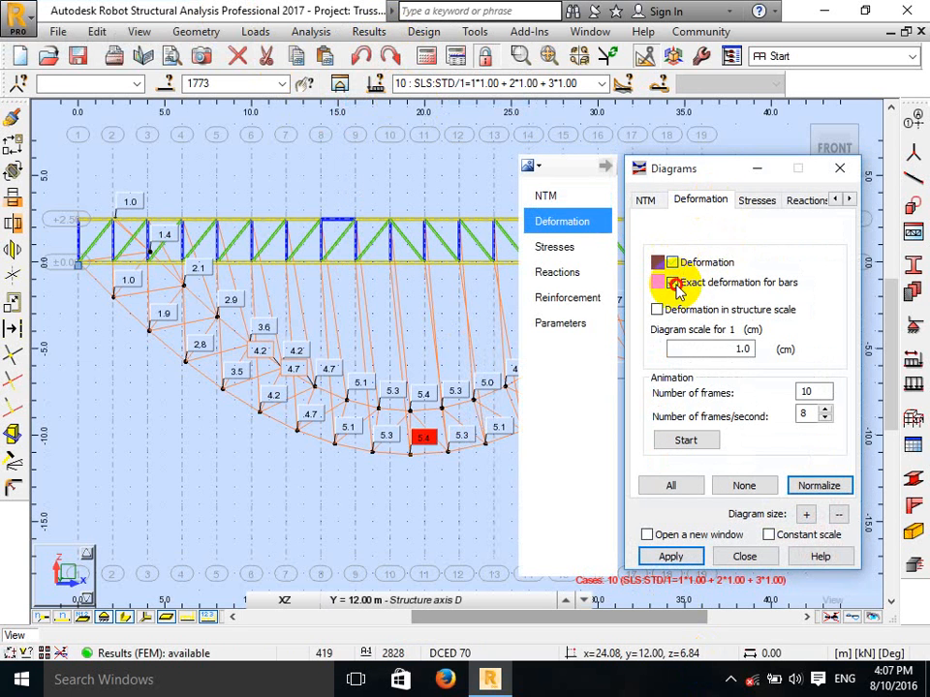
pyautogui.click(673, 283)
pyautogui.click(670, 557)
pyautogui.click(744, 558)
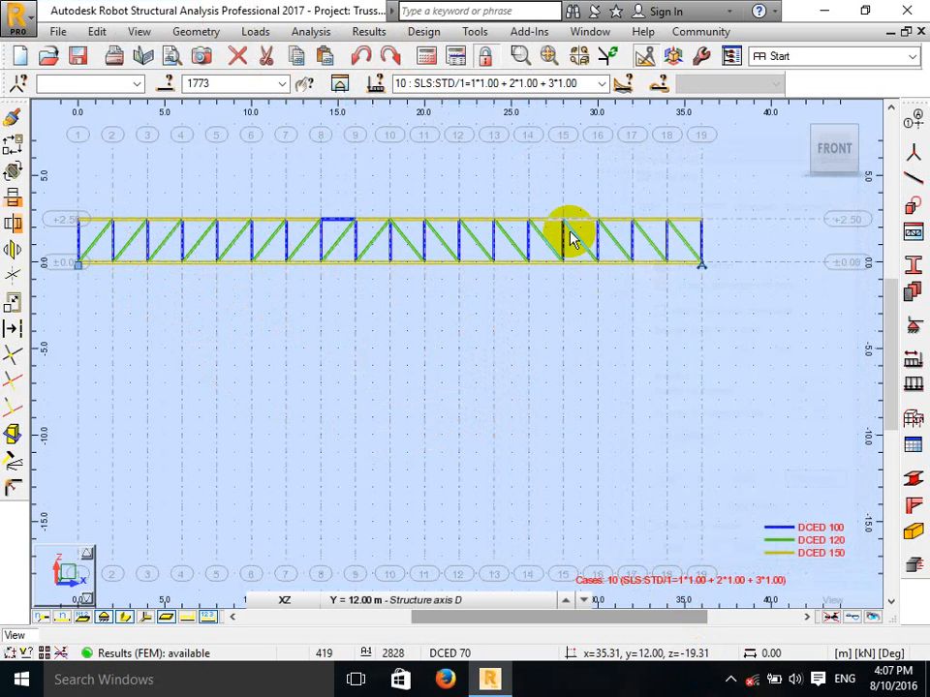
# Return from the axis D elevation to the 3D view of the whole space truss.
pyautogui.scroll(-1, 571, 235)
pyautogui.moveTo(483, 162); pyautogui.dragTo(462, 212, button='middle')
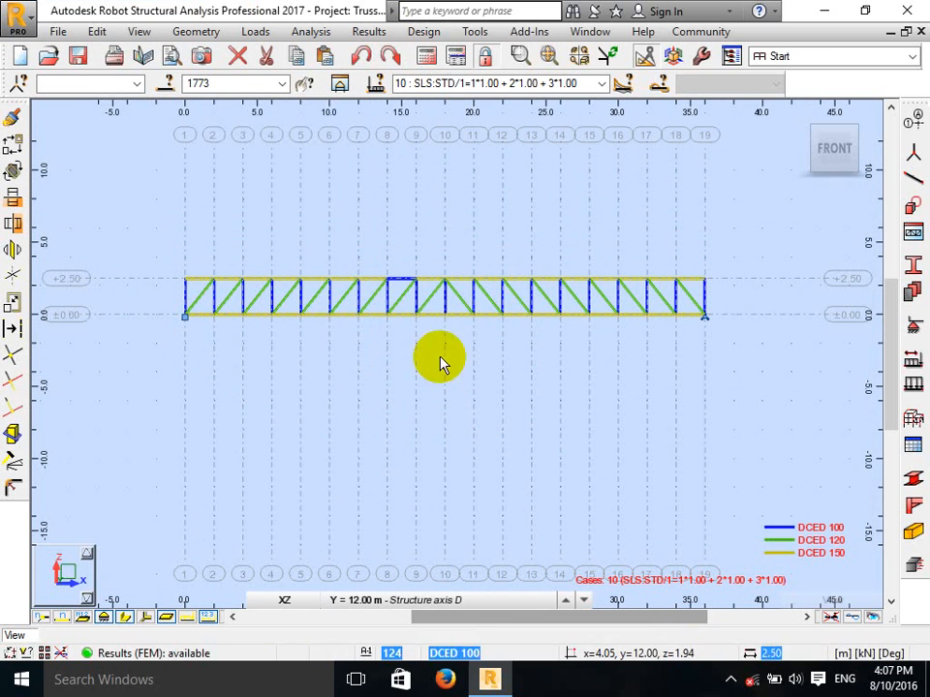
pyautogui.rightClick(469, 183)
pyautogui.click(473, 210)
pyautogui.moveTo(800, 117)
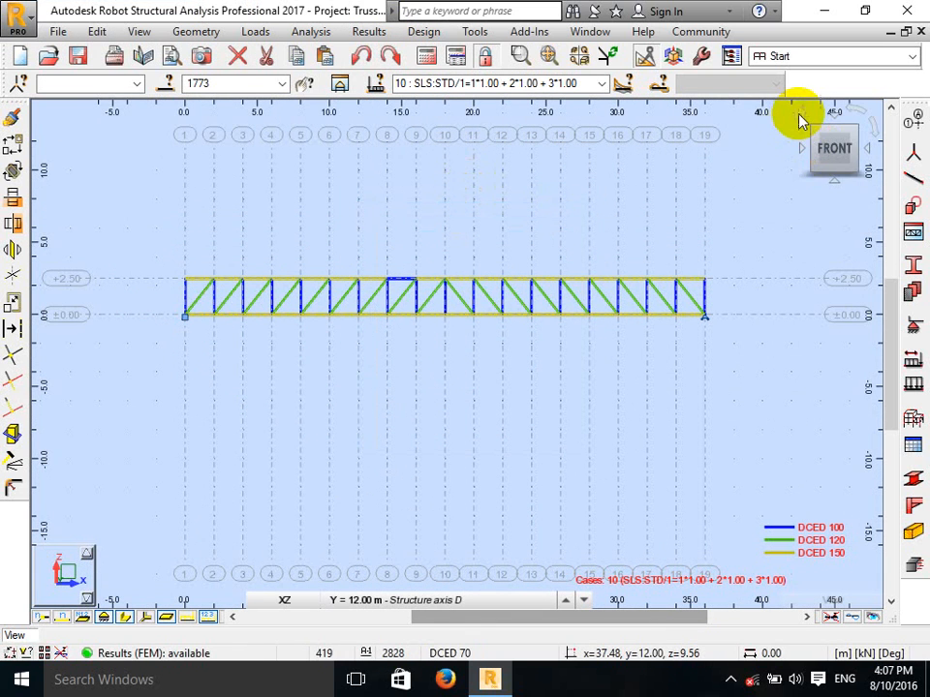
pyautogui.click(800, 117)
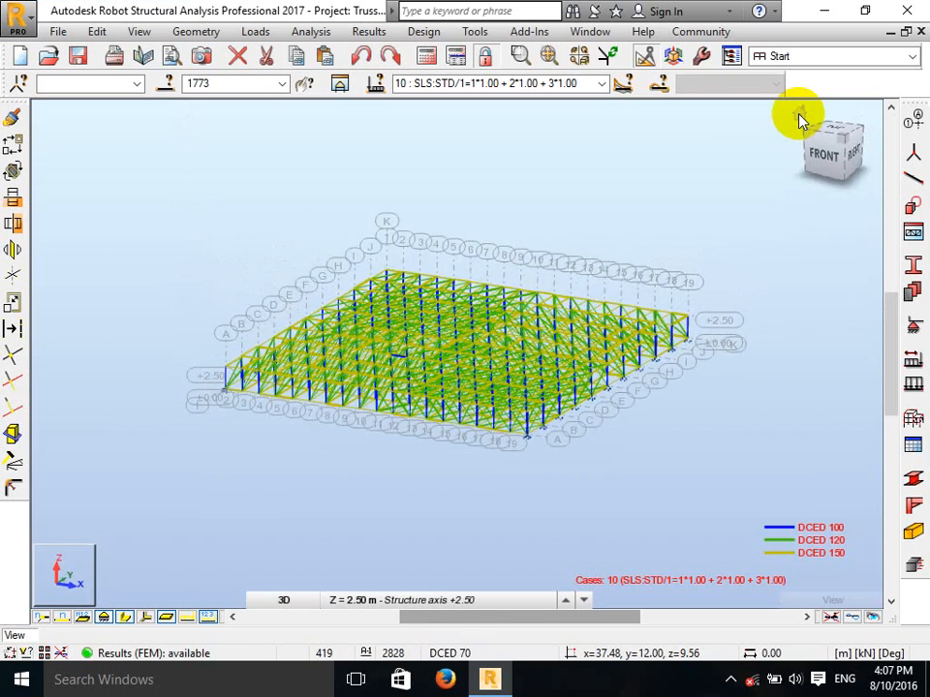
# Return to Select mode in the 3D view of the space truss.
pyautogui.moveTo(366, 229); pyautogui.dragTo(374, 191, button='middle')
pyautogui.scroll(1, 348, 205)
pyautogui.rightClick(509, 181)
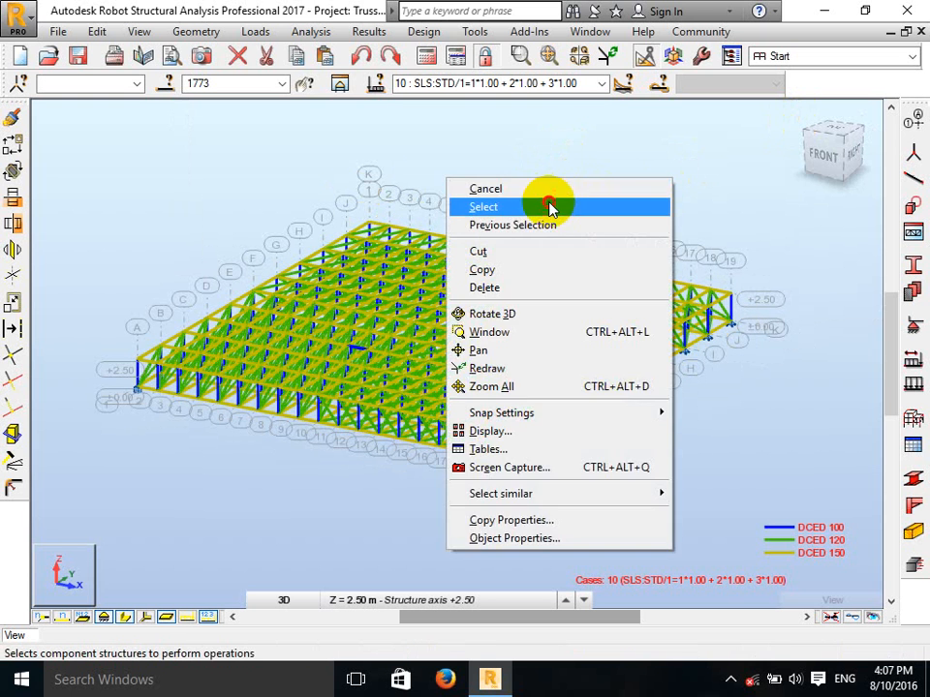
pyautogui.click(544, 205)
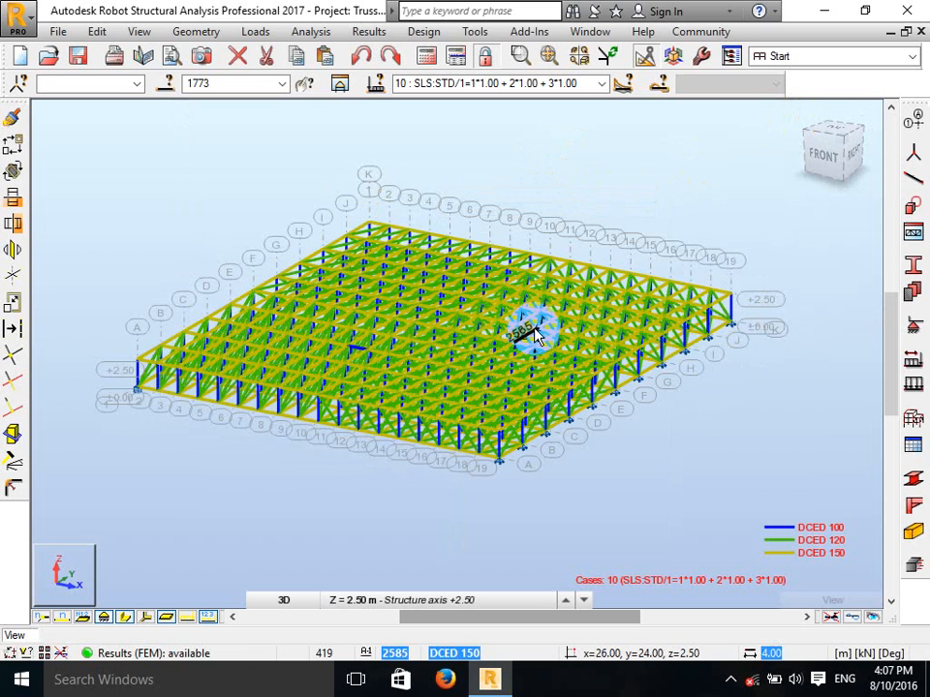
pyautogui.moveTo(602, 183); pyautogui.dragTo(623, 166, button='middle')
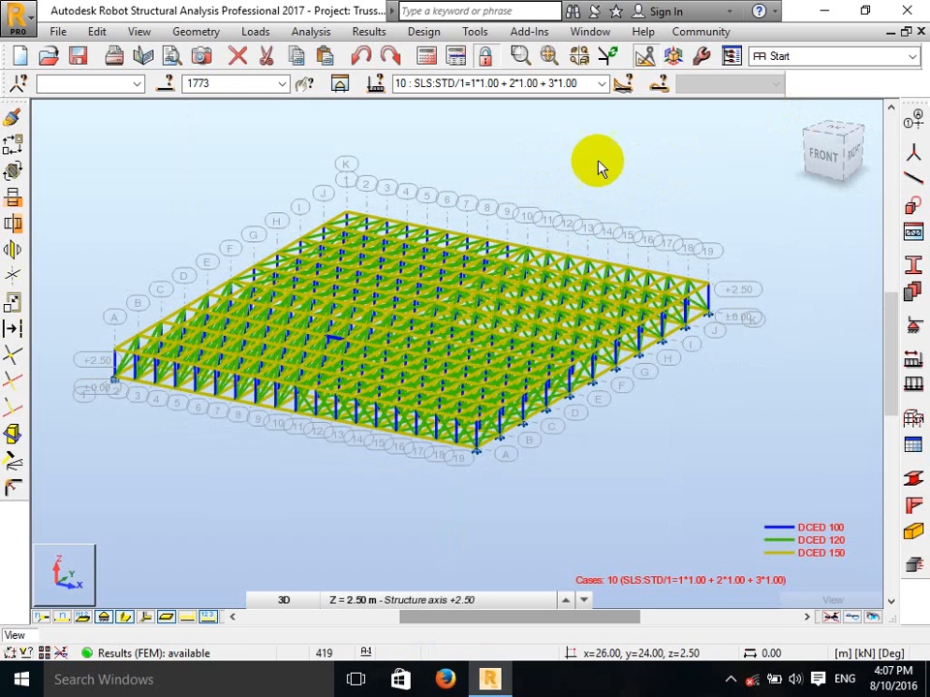
# Open Steel Members Design for the space truss.
pyautogui.click(431, 33)
pyautogui.click(426, 32)
pyautogui.click(424, 32)
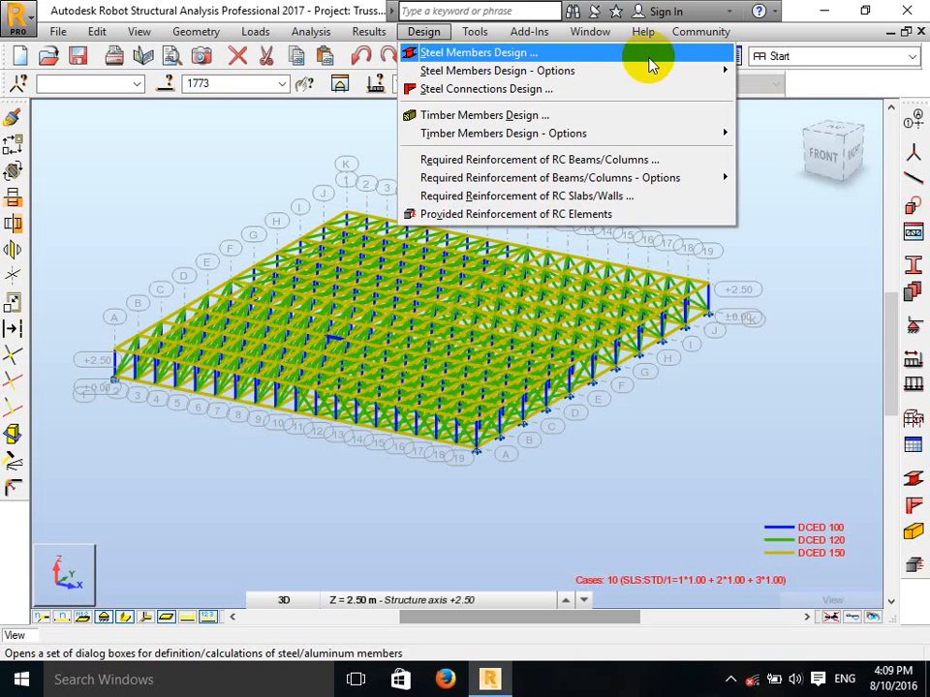
pyautogui.click(586, 56)
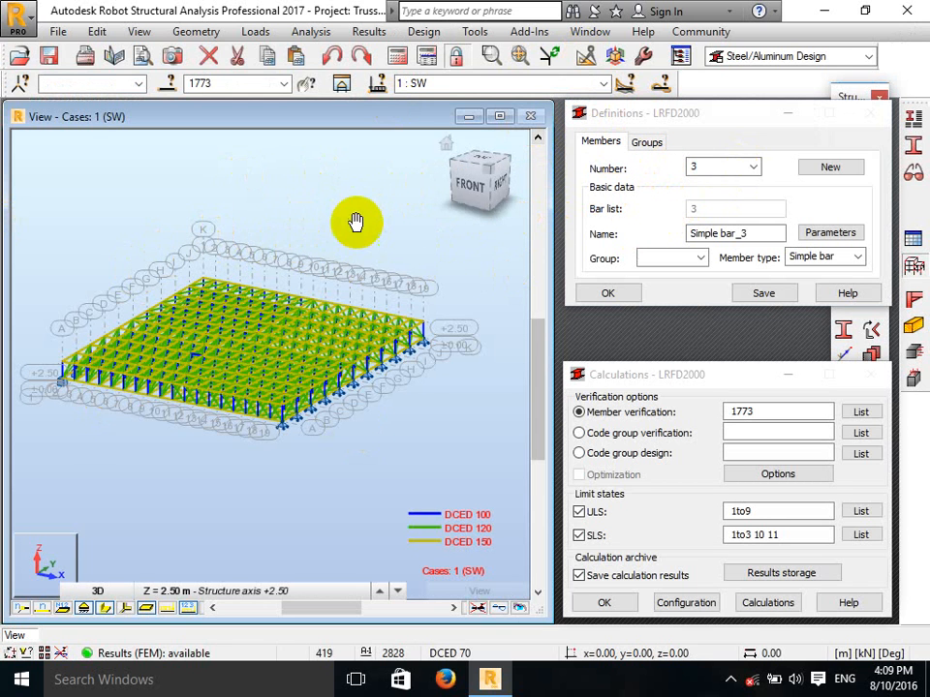
pyautogui.scroll(2, 329, 223)
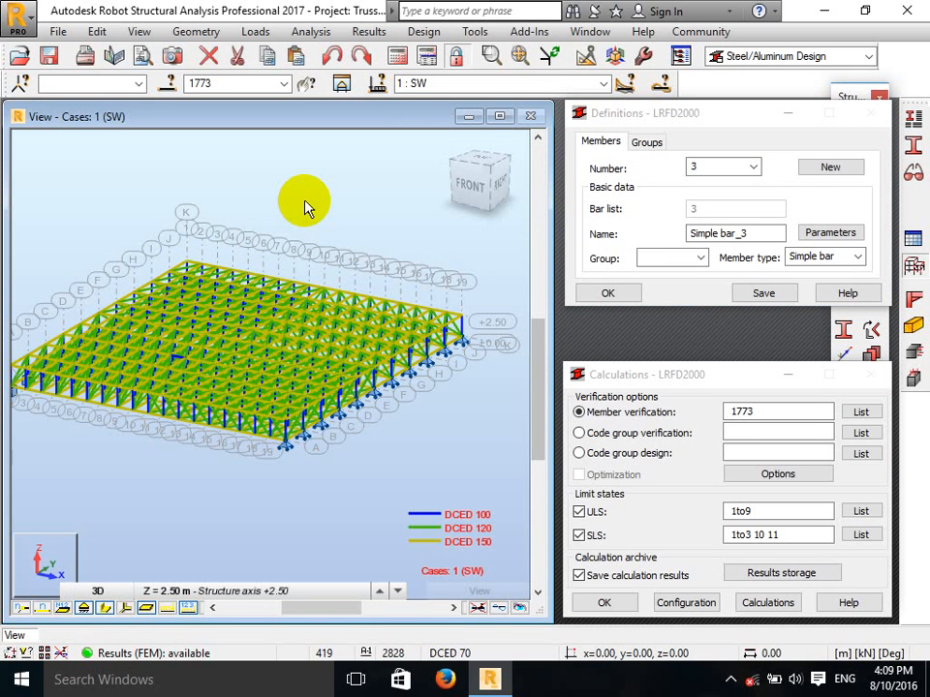
pyautogui.scroll(-1, 308, 198)
pyautogui.moveTo(308, 197); pyautogui.dragTo(325, 172, button='middle')
pyautogui.scroll(1, 311, 181)
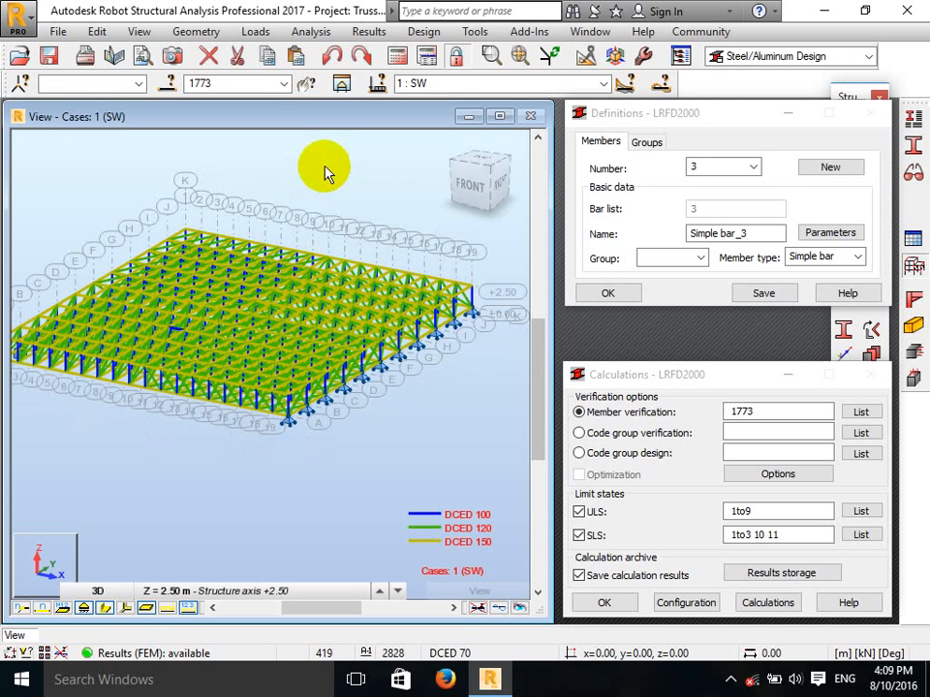
pyautogui.moveTo(381, 182); pyautogui.dragTo(379, 180, button='middle')
pyautogui.moveTo(679, 132)
pyautogui.mouseDown()
pyautogui.moveTo(492, 173)
pyautogui.moveTo(494, 139)
pyautogui.moveTo(650, 118)
pyautogui.moveTo(667, 128)
pyautogui.mouseUp()
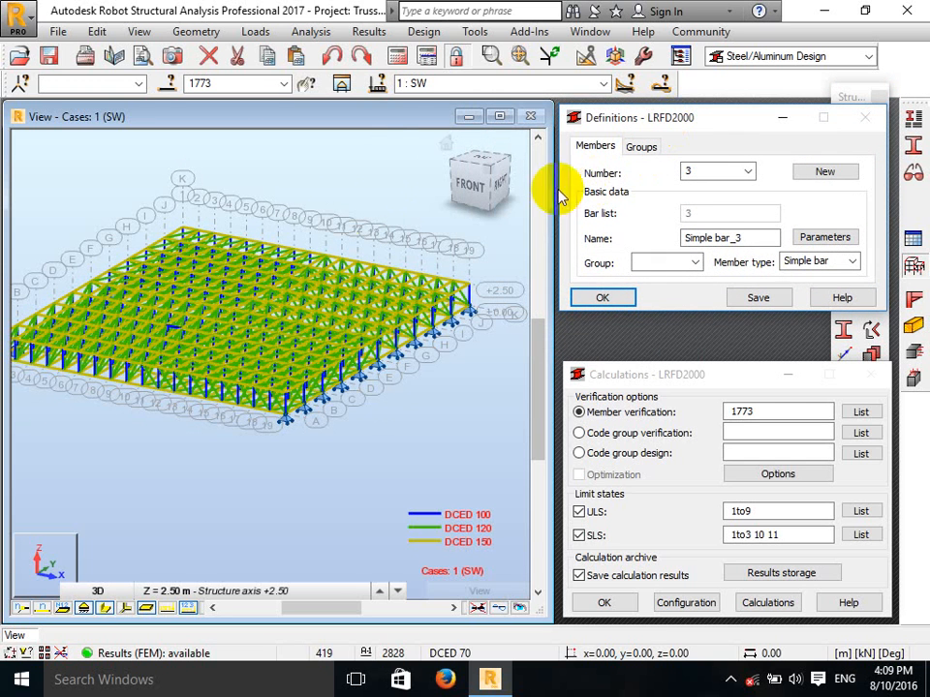
pyautogui.moveTo(339, 201); pyautogui.dragTo(345, 190, button='middle')
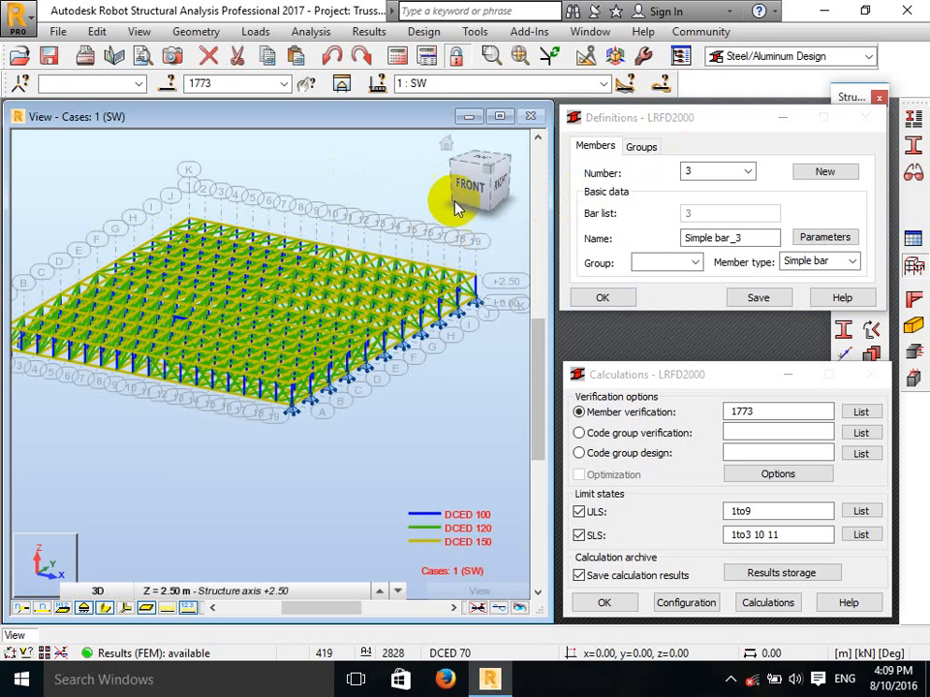
pyautogui.moveTo(330, 175); pyautogui.dragTo(332, 190, button='middle')
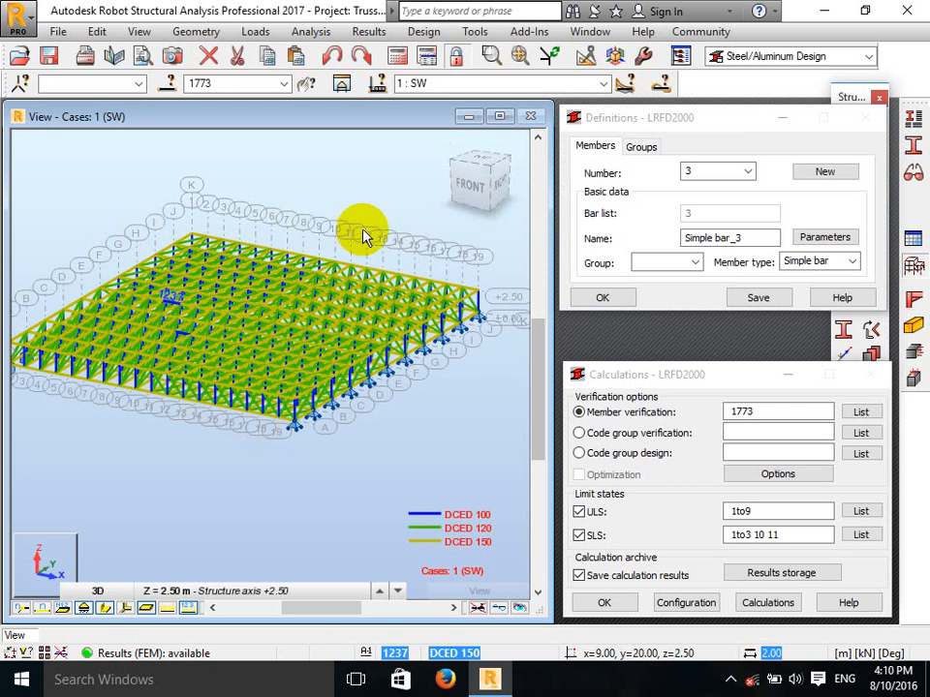
# Select all bars of the space truss and enter them as the member verification list.
pyautogui.click(781, 414)
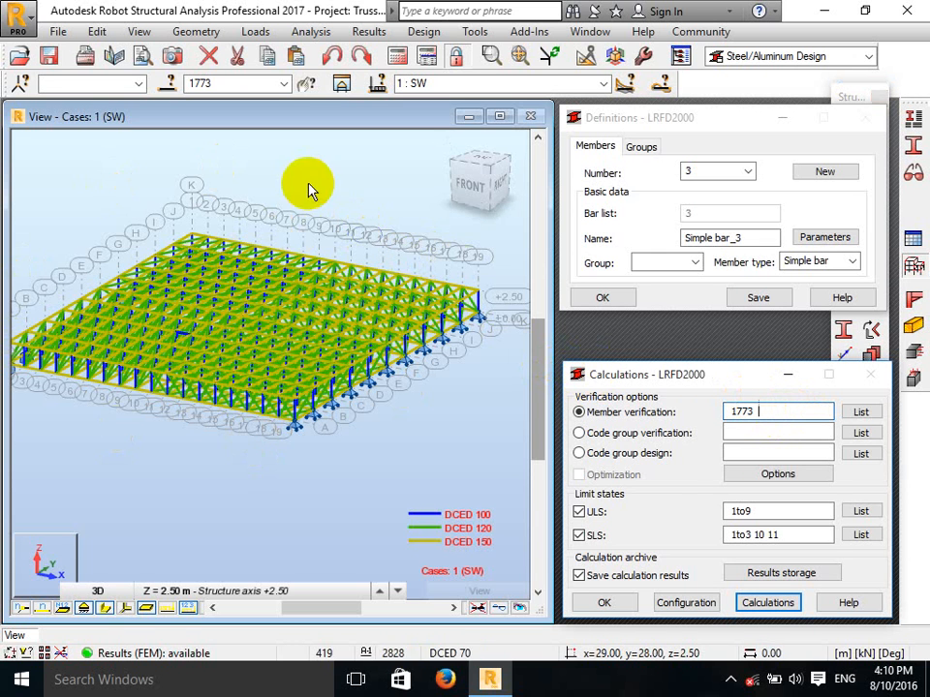
pyautogui.scroll(-1, 254, 373)
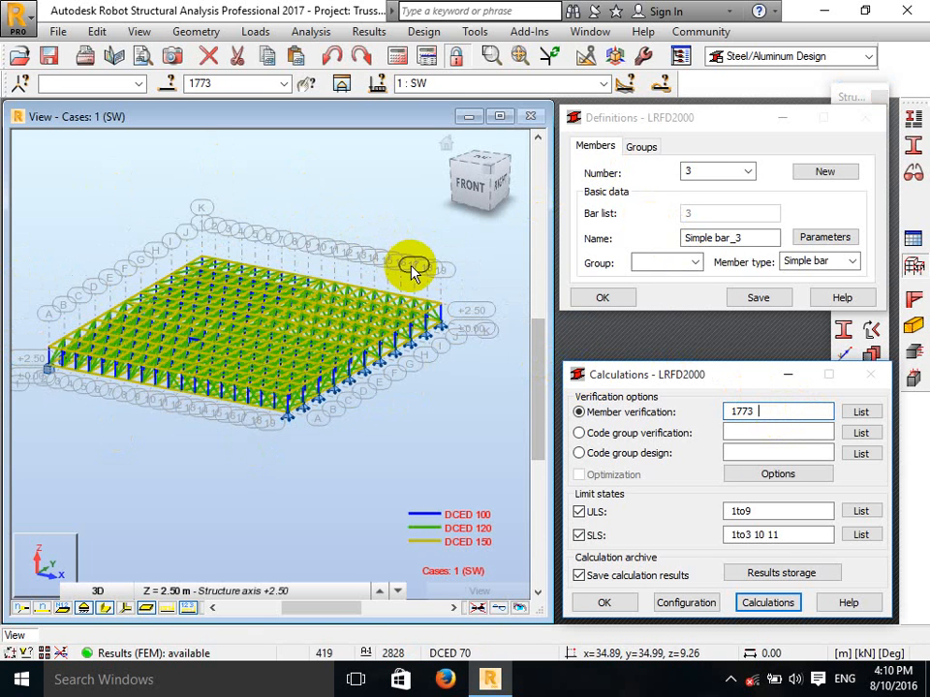
pyautogui.click(799, 409)
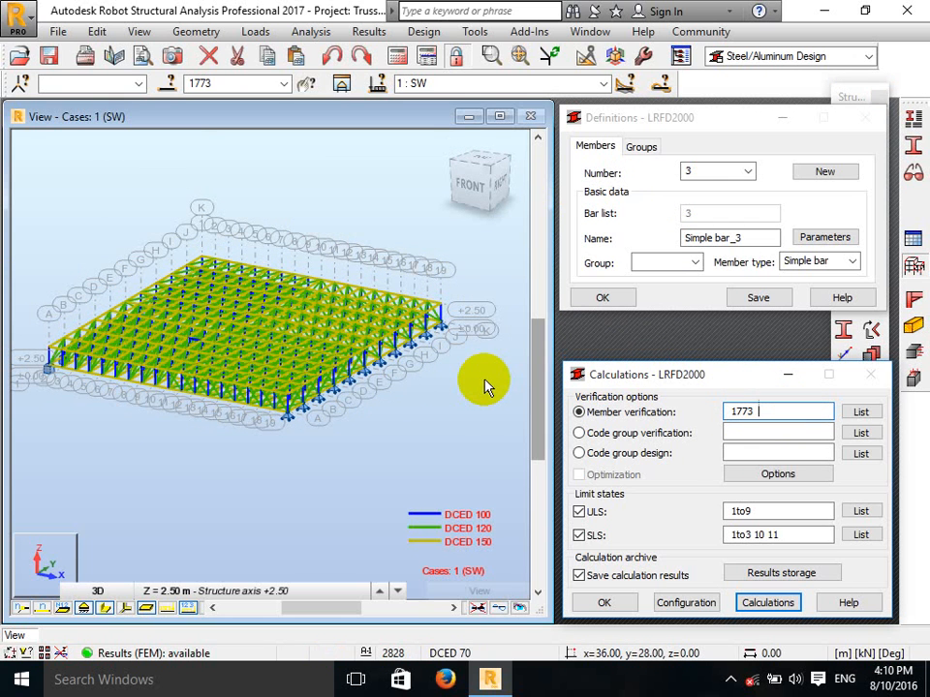
pyautogui.moveTo(492, 485); pyautogui.dragTo(40, 259)
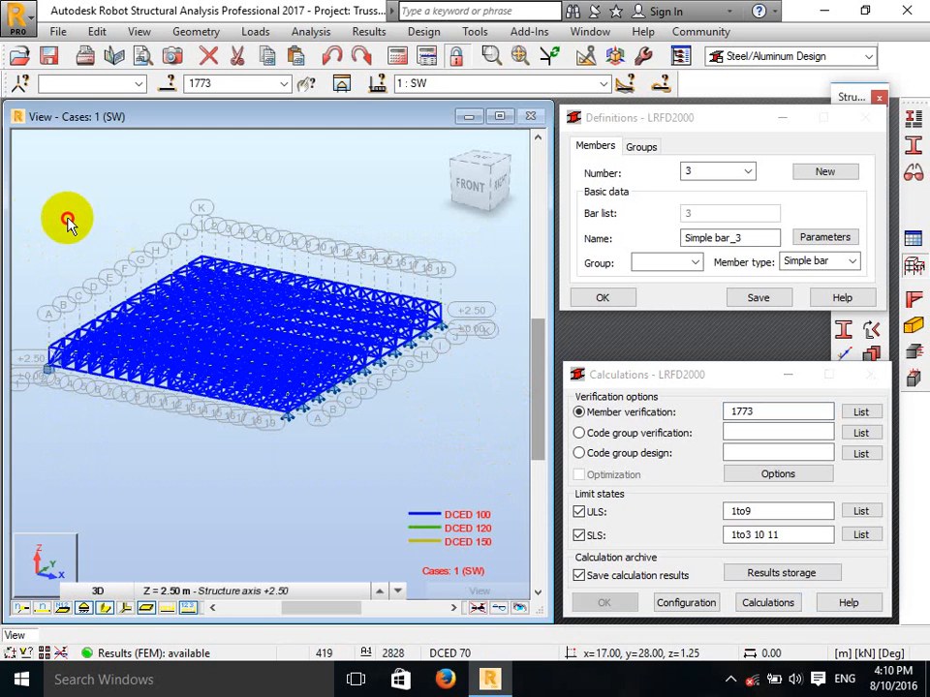
pyautogui.moveTo(68, 219); pyautogui.dragTo(3, 195)
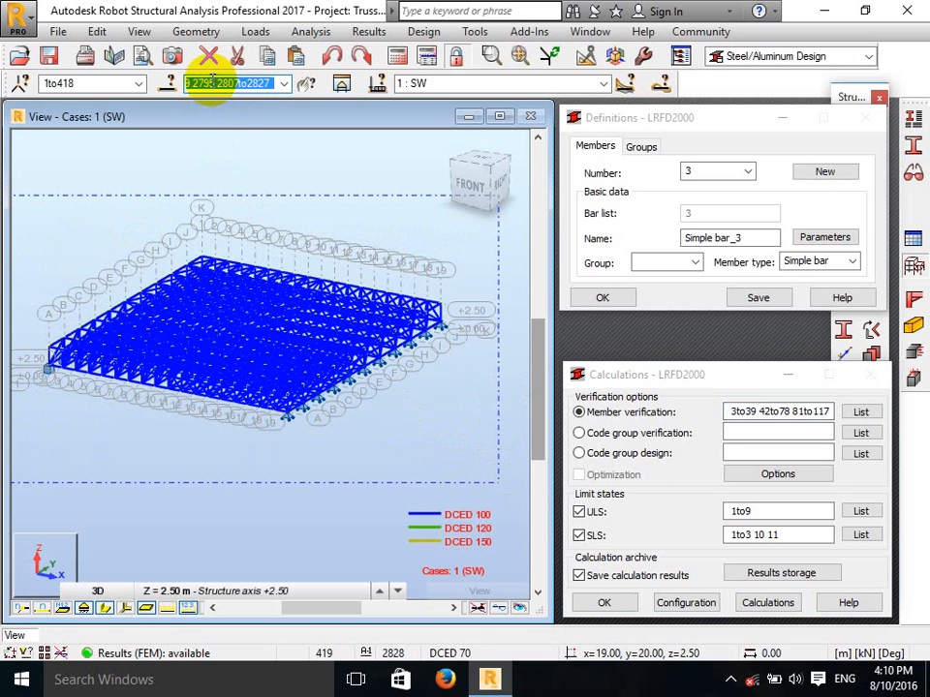
pyautogui.click(790, 413)
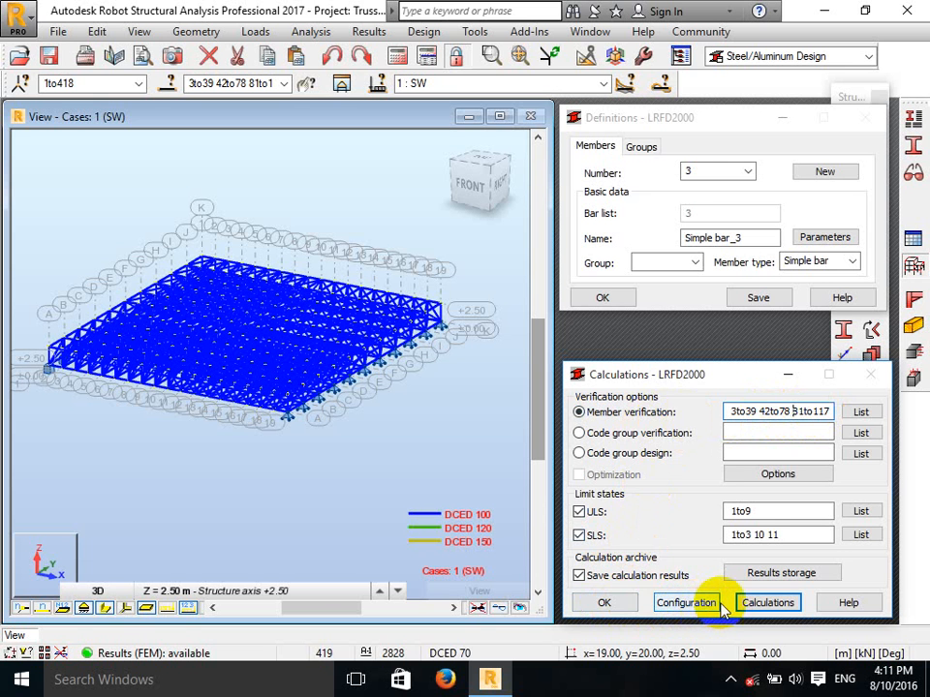
# Open the configuration of the steel member calculations and turn on Characteristic points.
pyautogui.click(685, 603)
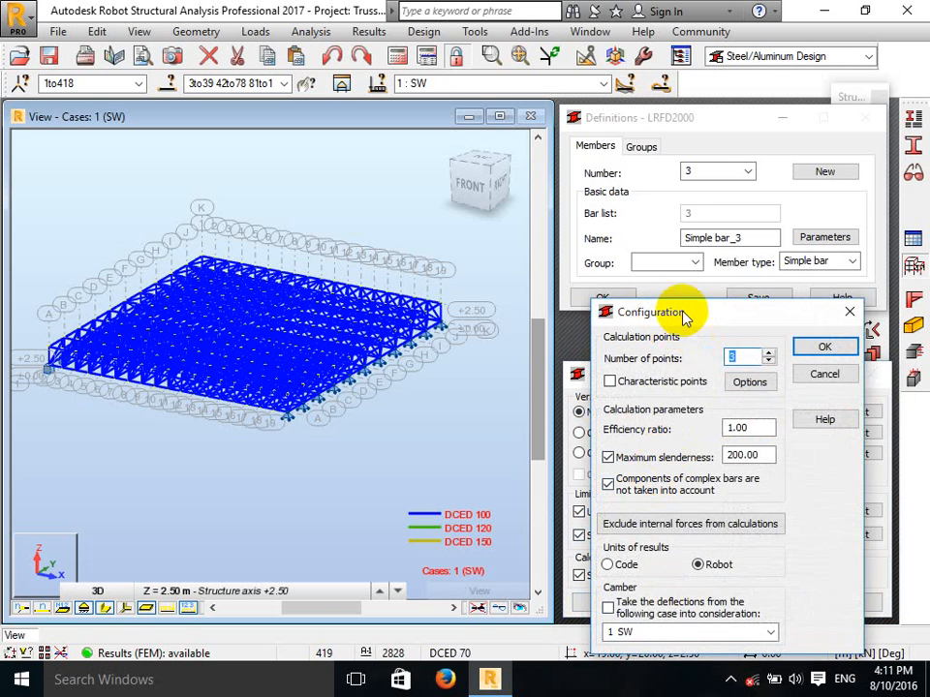
pyautogui.moveTo(679, 311); pyautogui.dragTo(327, 154)
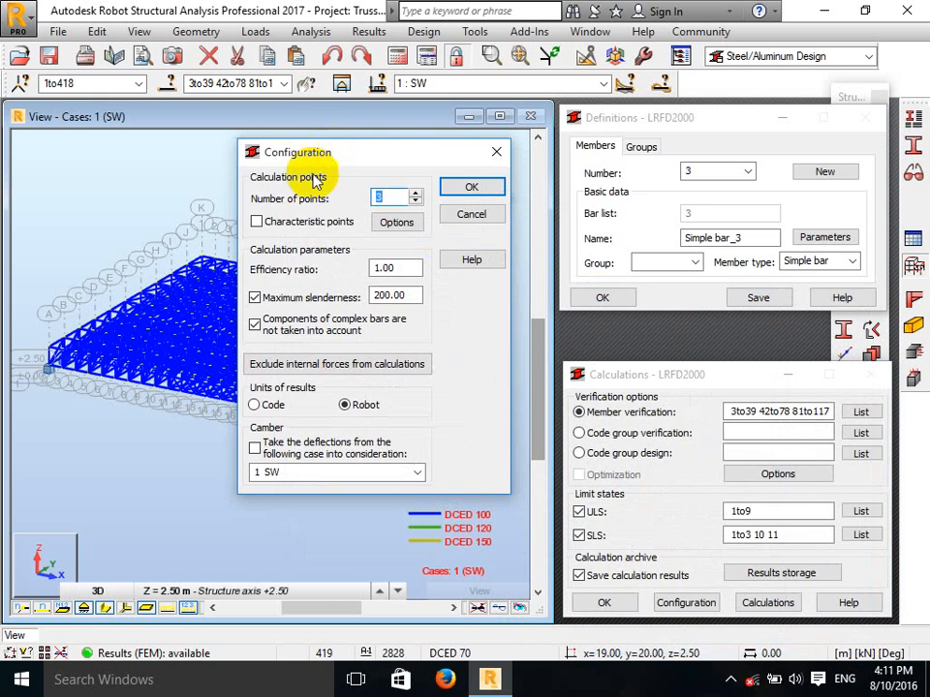
pyautogui.click(385, 197)
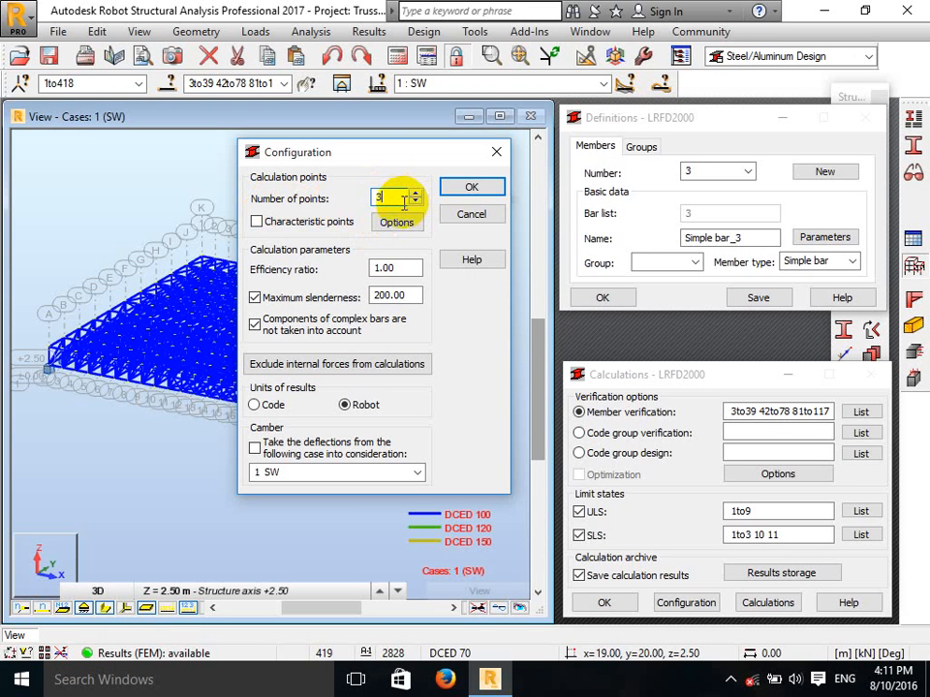
pyautogui.moveTo(403, 199); pyautogui.dragTo(360, 205)
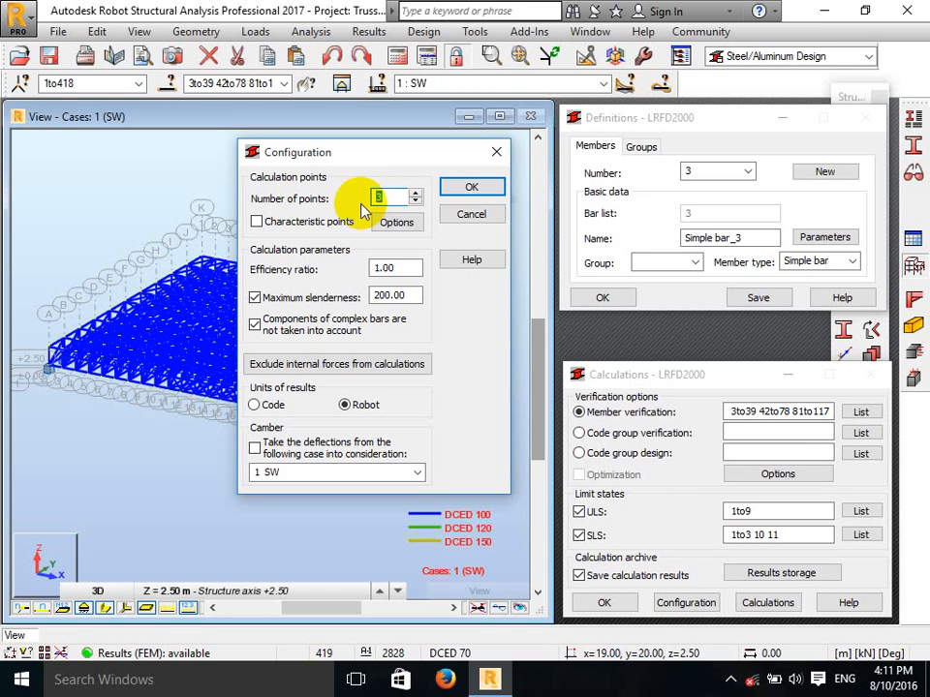
pyautogui.click(394, 196)
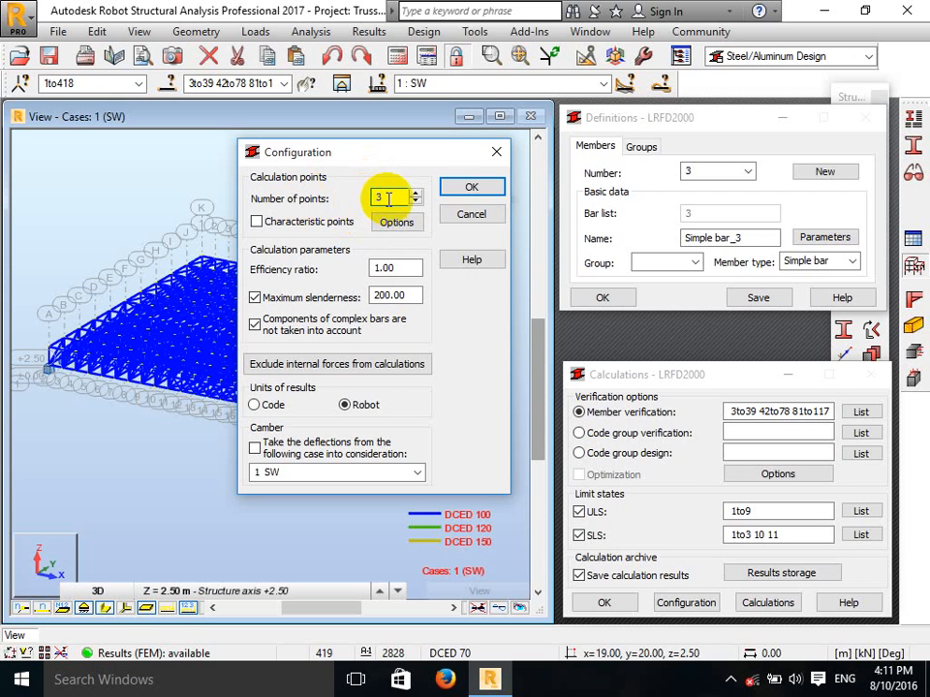
pyautogui.click(257, 223)
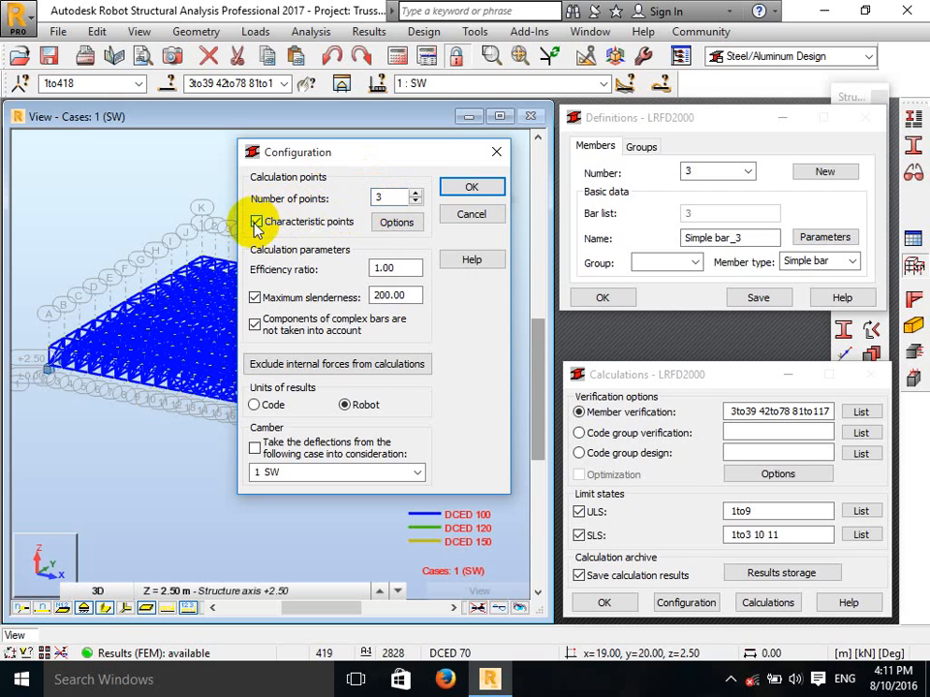
# Enable simultaneous calculations in characteristic and even-division points, with points for max Fx, Fy, Fz, My and Mz, and accept the options.
pyautogui.click(393, 224)
pyautogui.moveTo(384, 201); pyautogui.dragTo(598, 271)
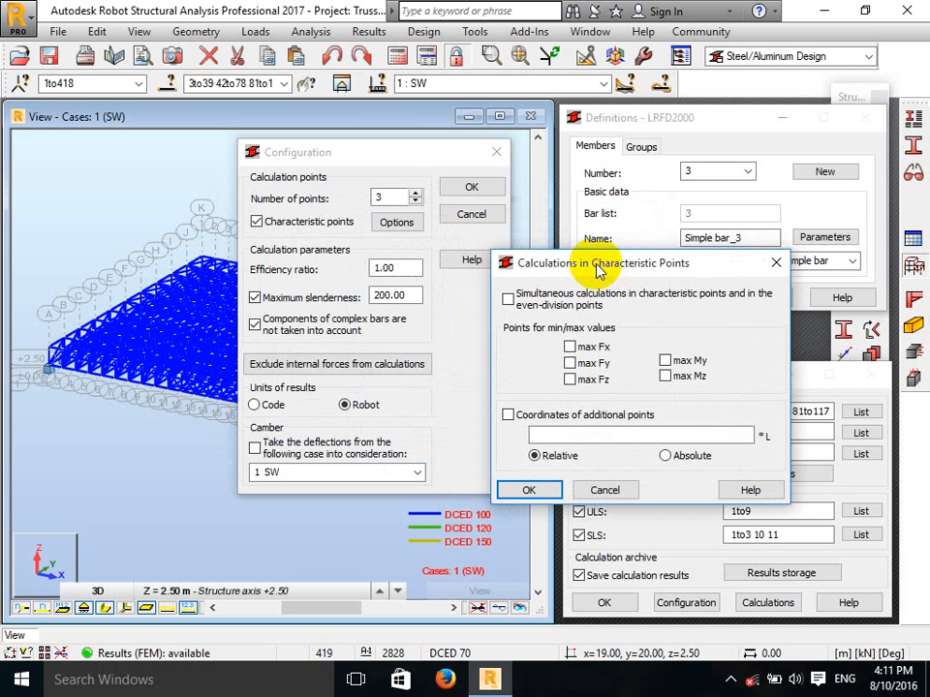
pyautogui.click(508, 299)
pyautogui.click(569, 346)
pyautogui.click(569, 363)
pyautogui.click(570, 379)
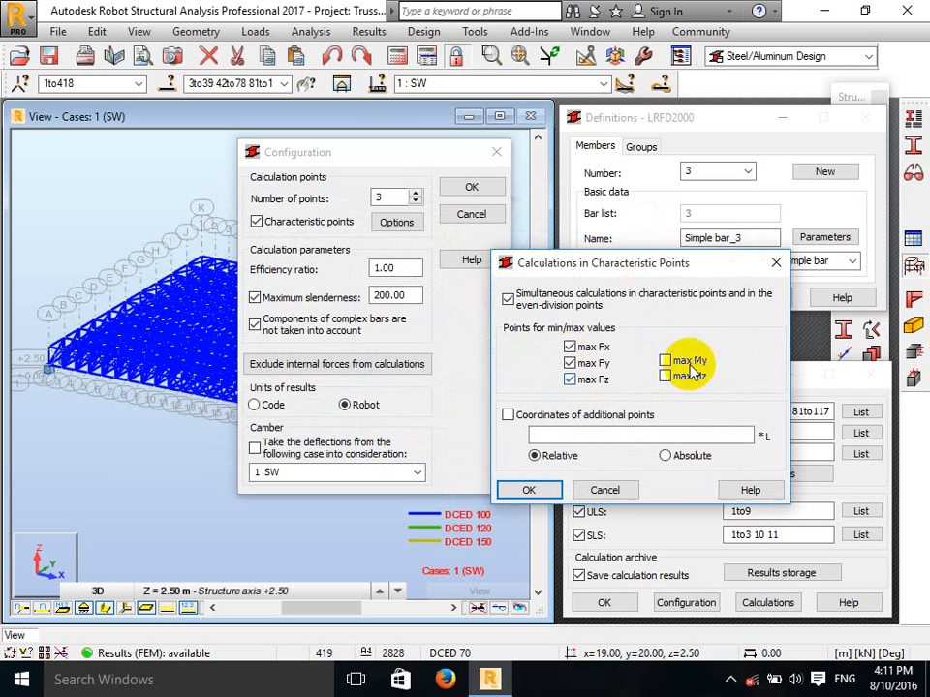
pyautogui.click(666, 361)
pyautogui.click(666, 376)
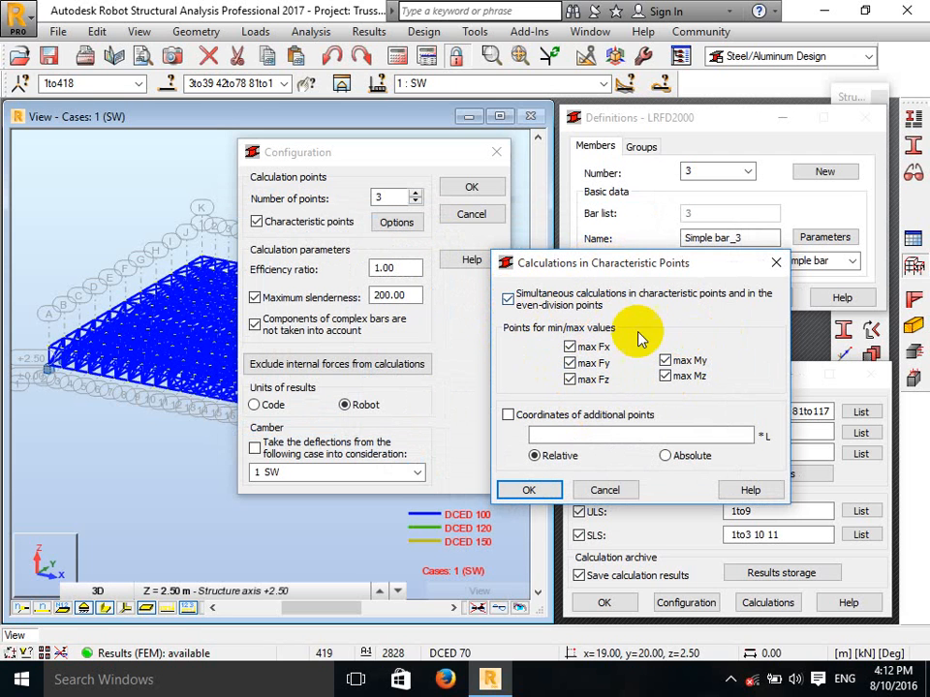
pyautogui.click(529, 491)
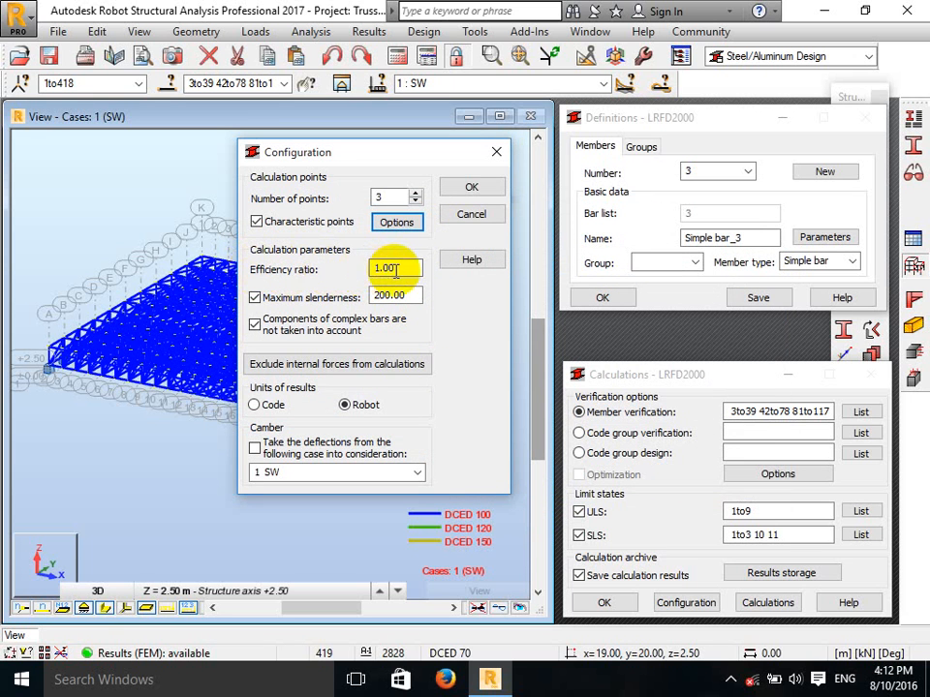
# Check the efficiency ratio and maximum slenderness parameters and accept the calculation configuration.
pyautogui.moveTo(413, 269); pyautogui.dragTo(317, 277)
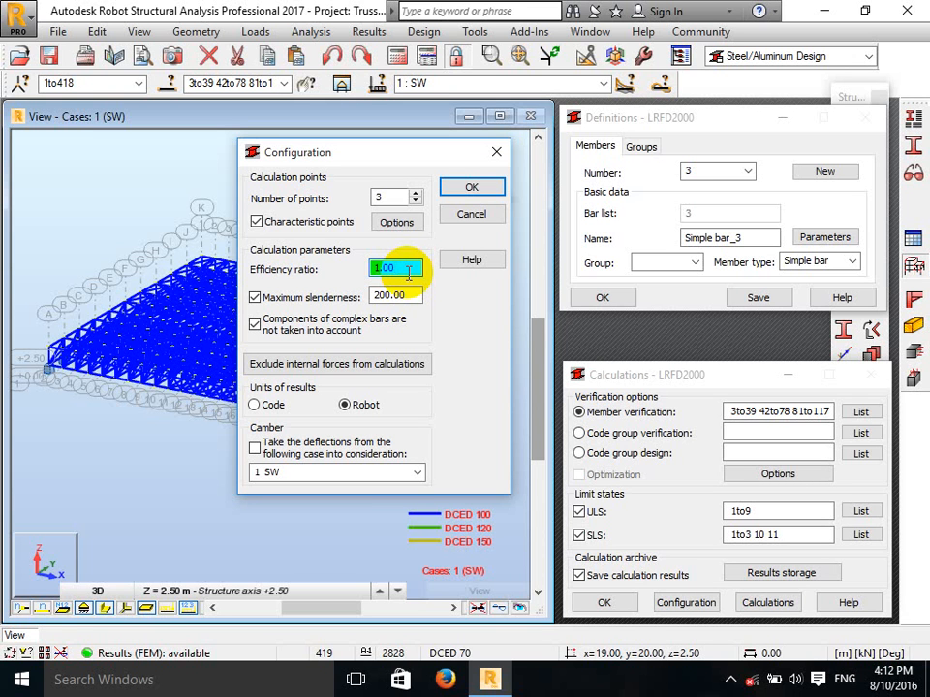
pyautogui.moveTo(409, 273); pyautogui.dragTo(341, 272)
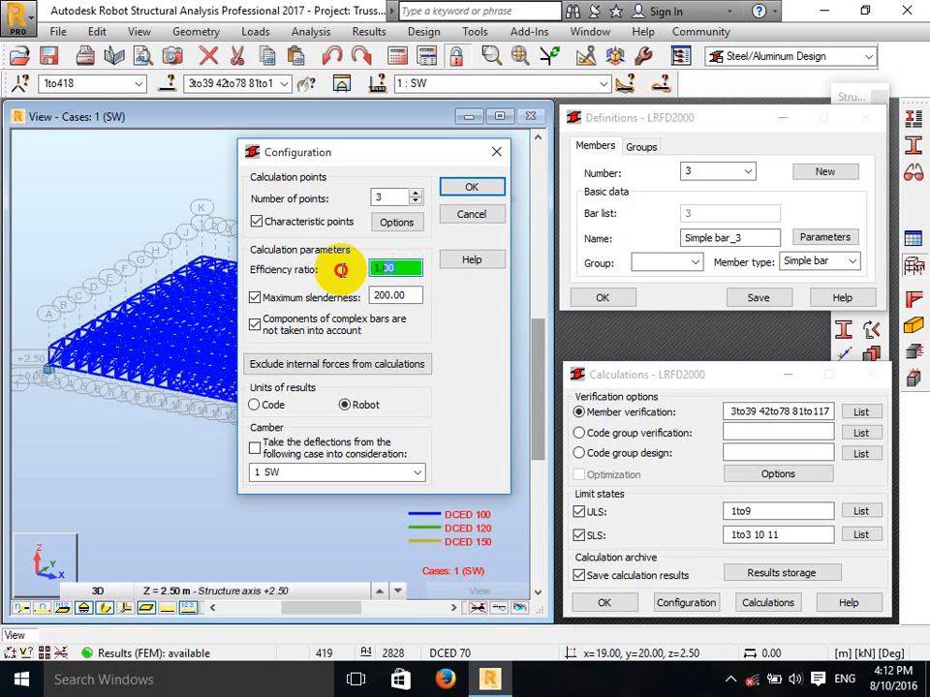
pyautogui.click(411, 267)
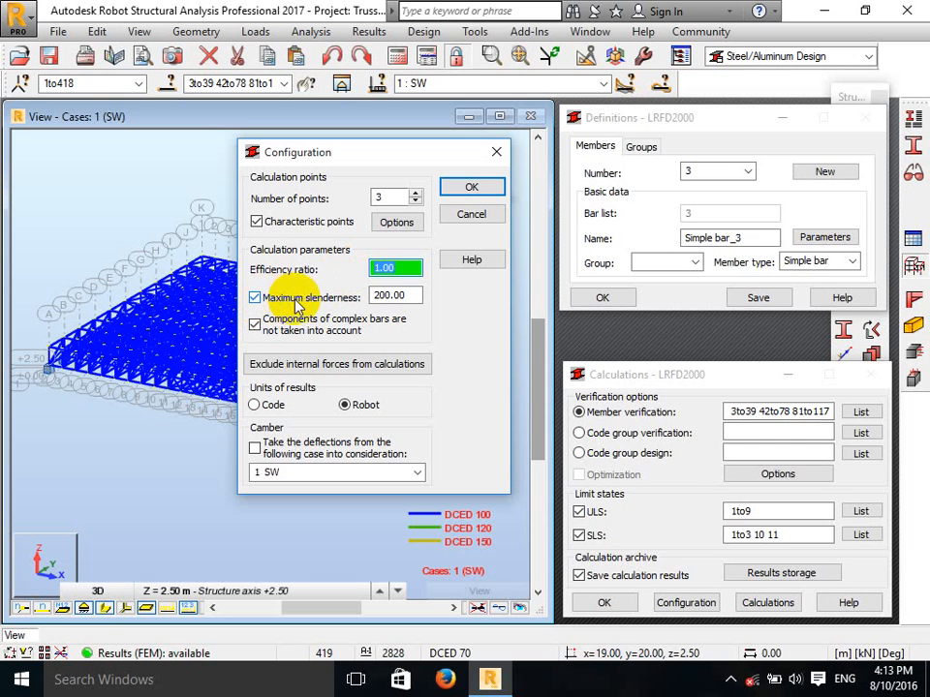
pyautogui.doubleClick(418, 295)
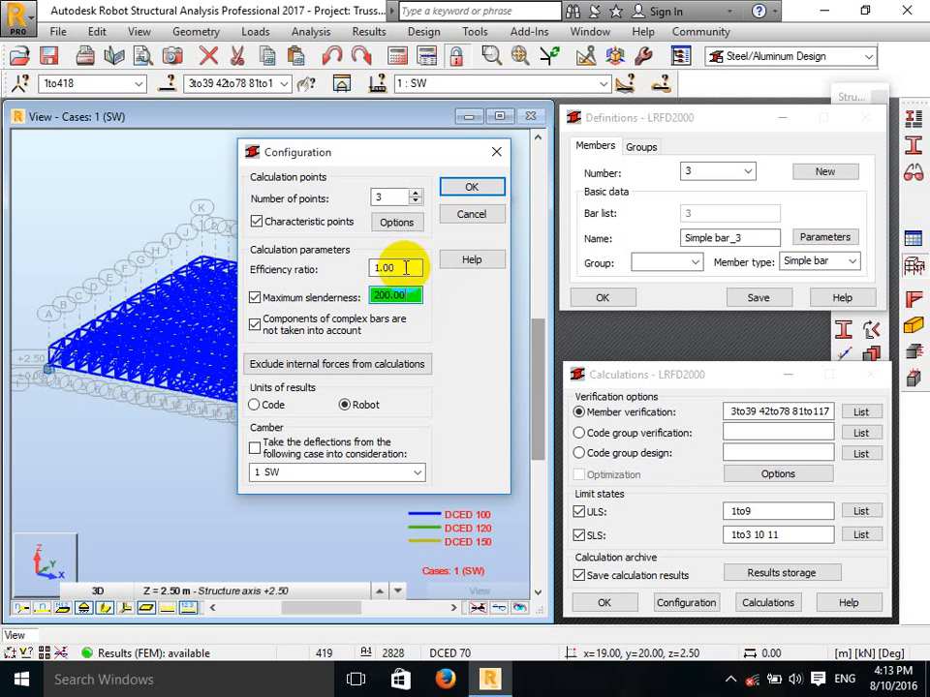
pyautogui.click(464, 196)
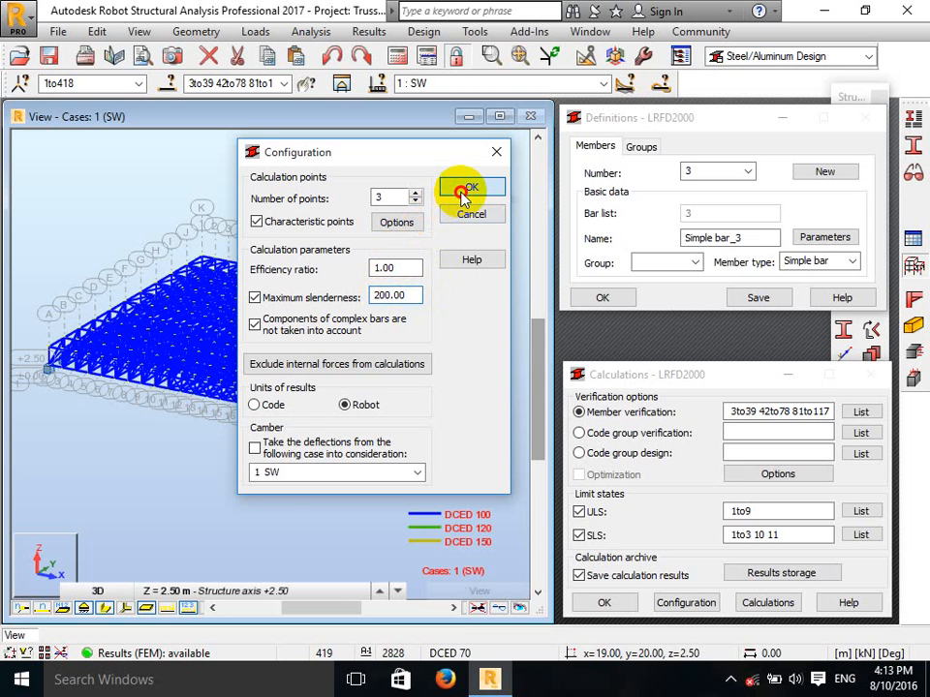
# Switch to File Explorer and open the Data(D) (D:) drive.
pyautogui.click(824, 12)
pyautogui.doubleClick(29, 126)
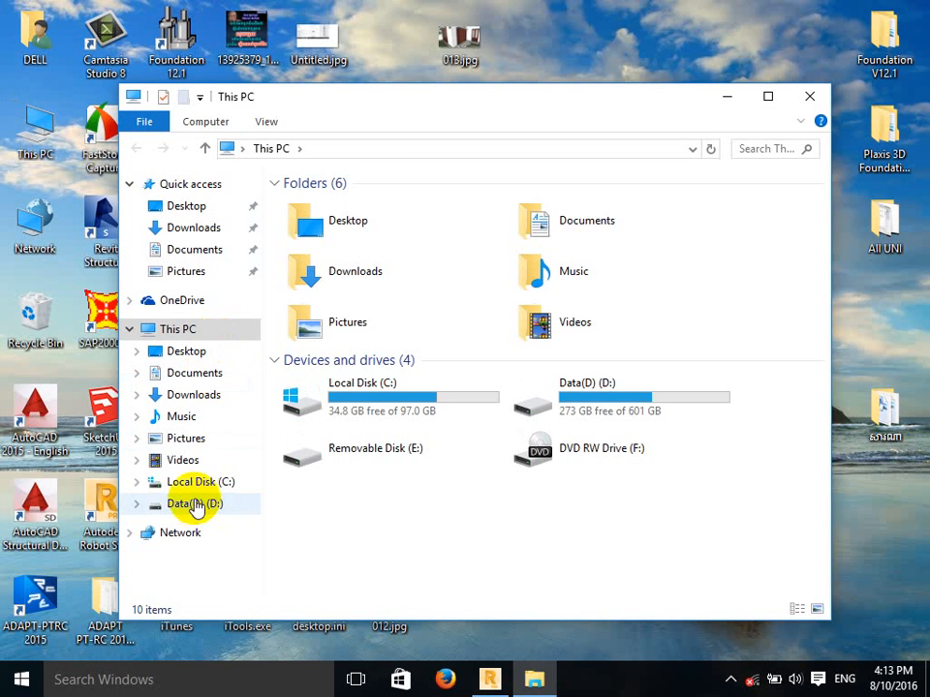
pyautogui.click(194, 503)
# Look through the folders on the D: drive, including the Soft folder, for the location of the reference documents.
pyautogui.scroll(-10, 481, 380)
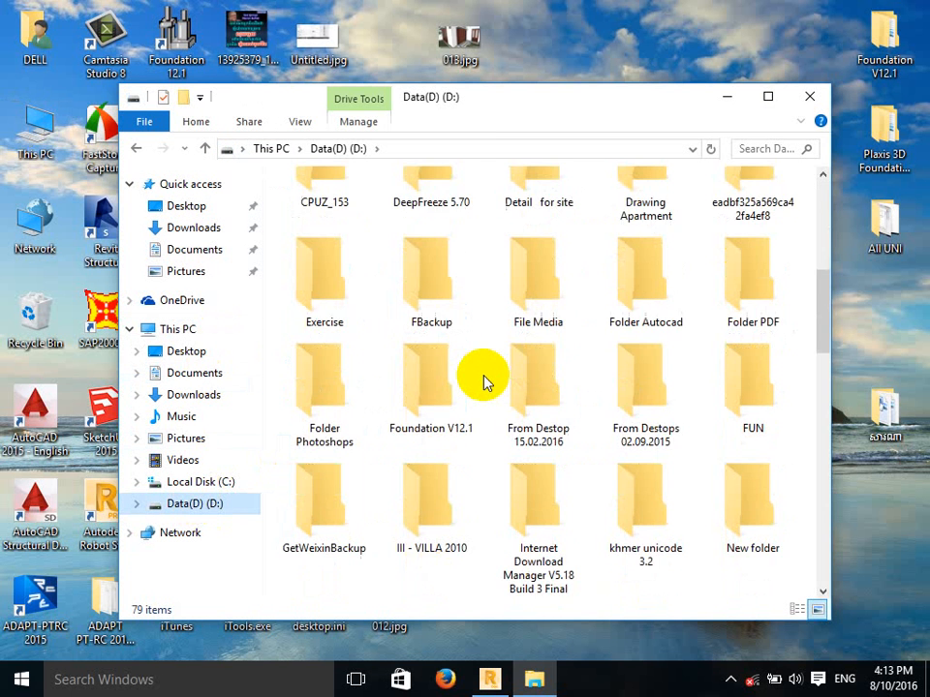
pyautogui.scroll(-10, 482, 380)
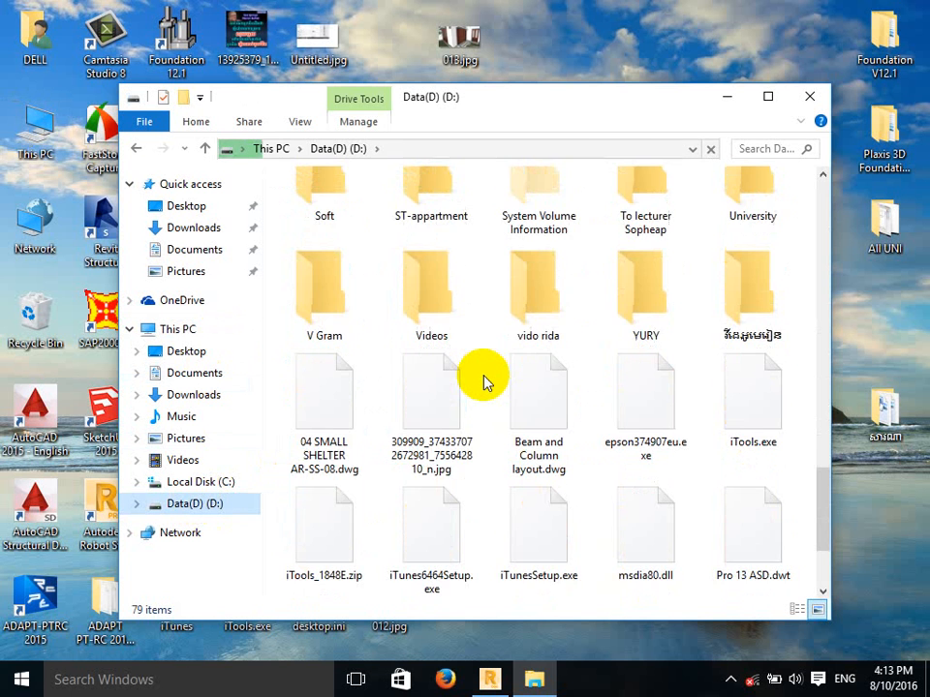
pyautogui.scroll(2, 484, 381)
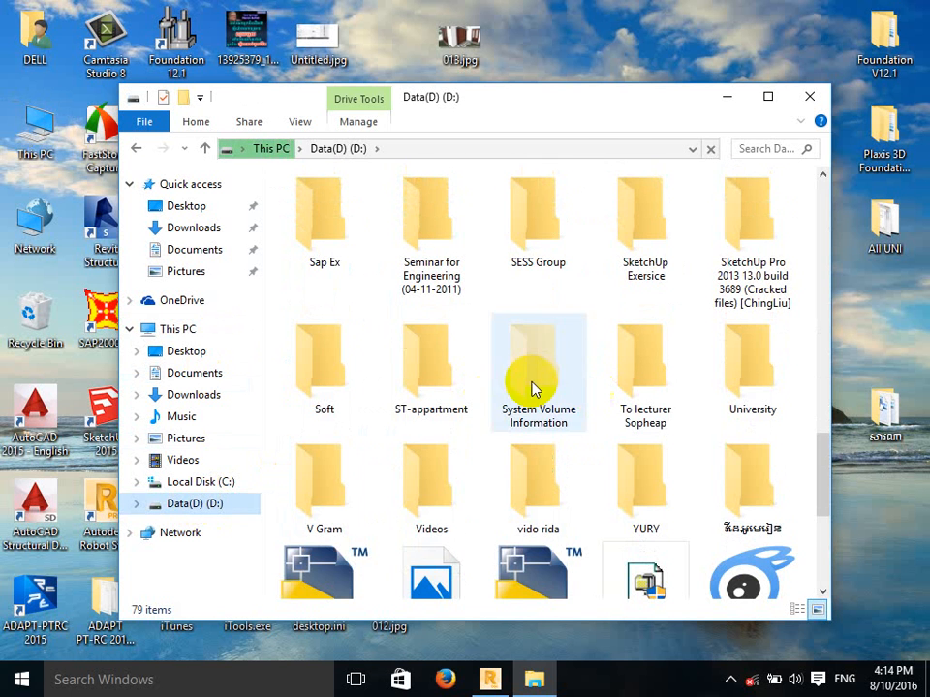
pyautogui.scroll(-2, 372, 341)
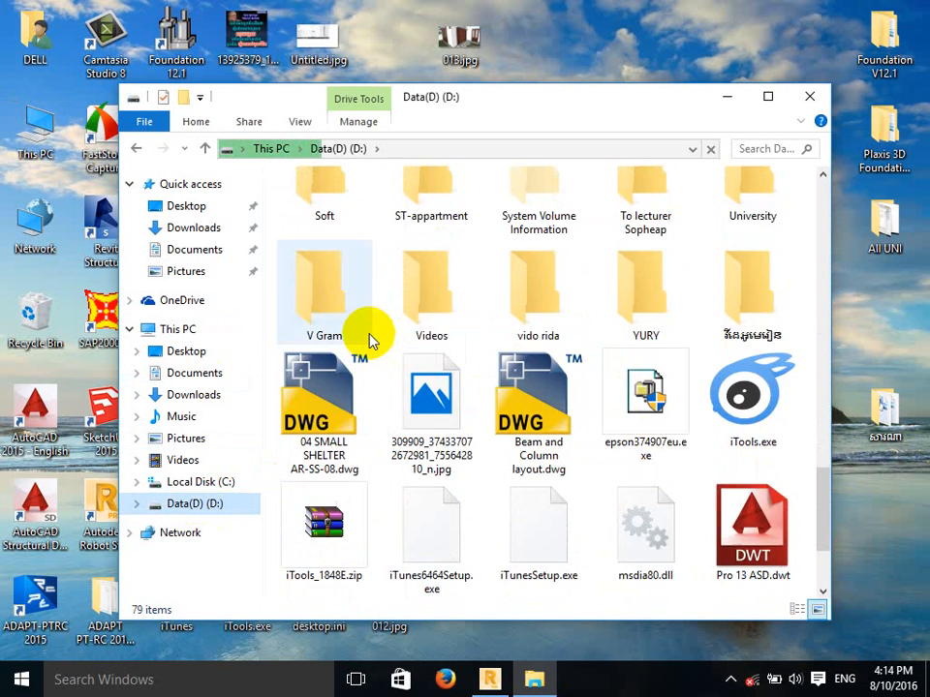
pyautogui.scroll(2, 339, 373)
pyautogui.doubleClick(331, 375)
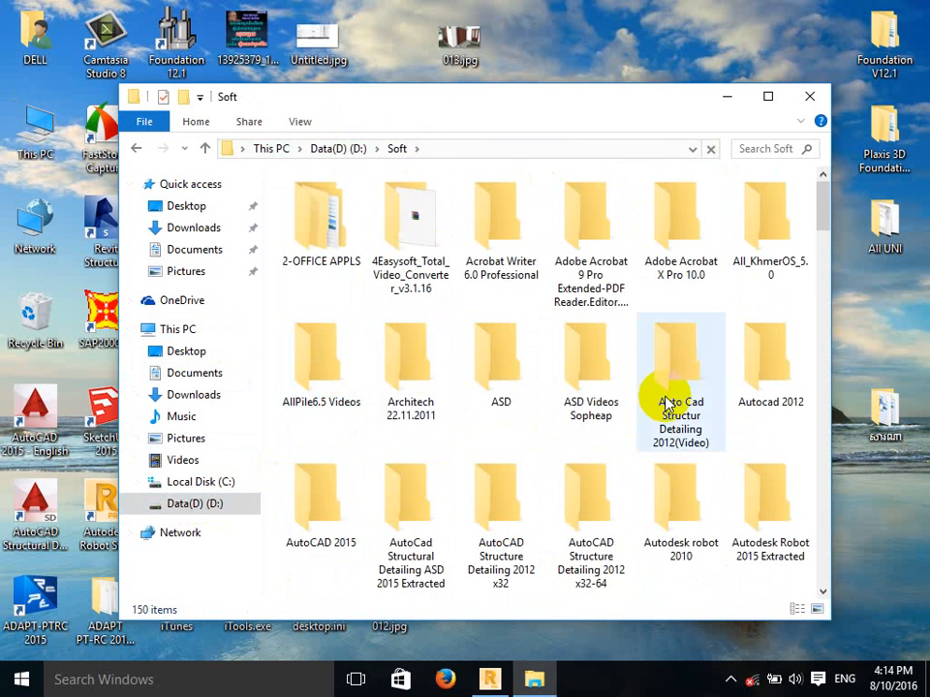
pyautogui.click(134, 148)
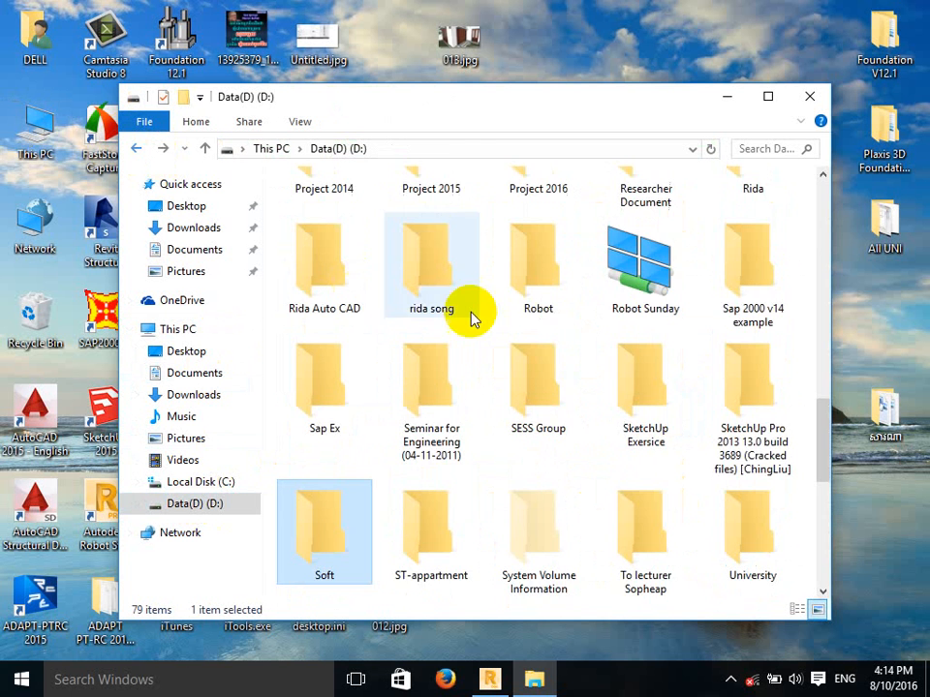
pyautogui.scroll(2, 504, 339)
pyautogui.scroll(3, 575, 355)
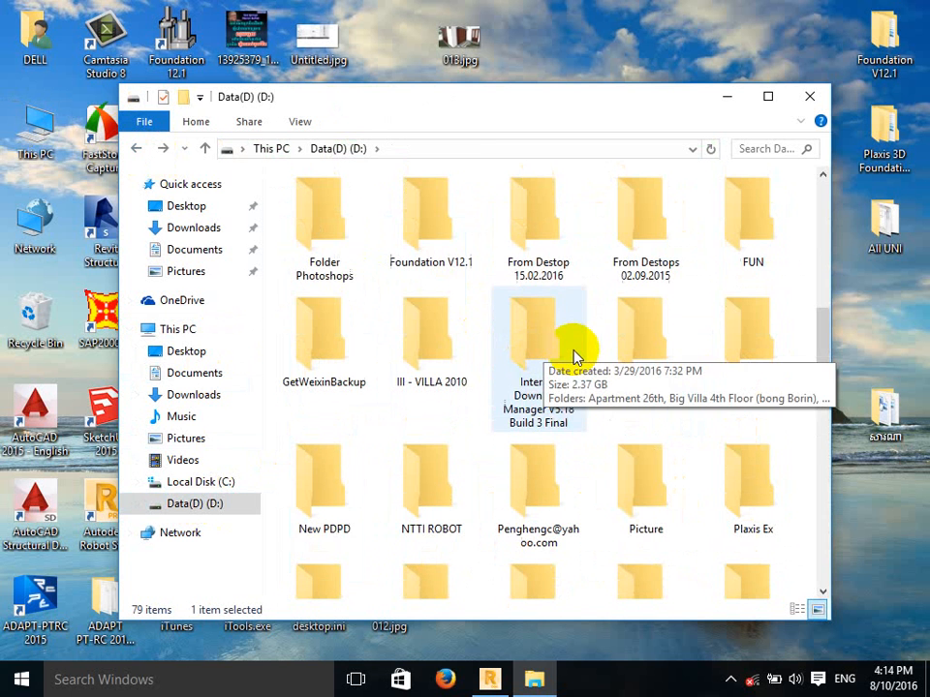
pyautogui.click(455, 411)
pyautogui.scroll(3, 456, 412)
pyautogui.scroll(4, 456, 411)
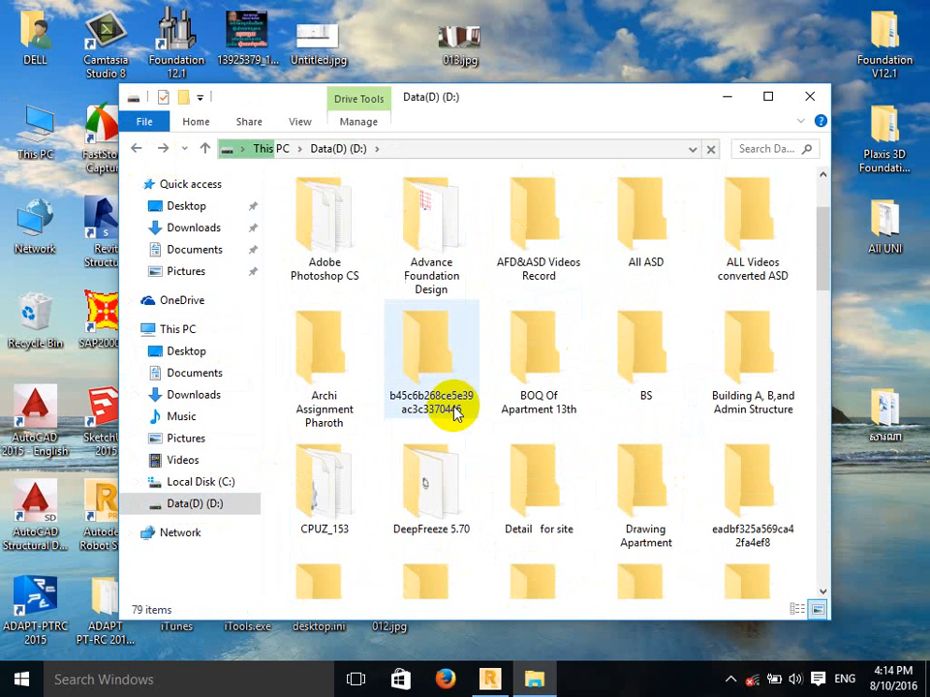
pyautogui.scroll(-3, 465, 401)
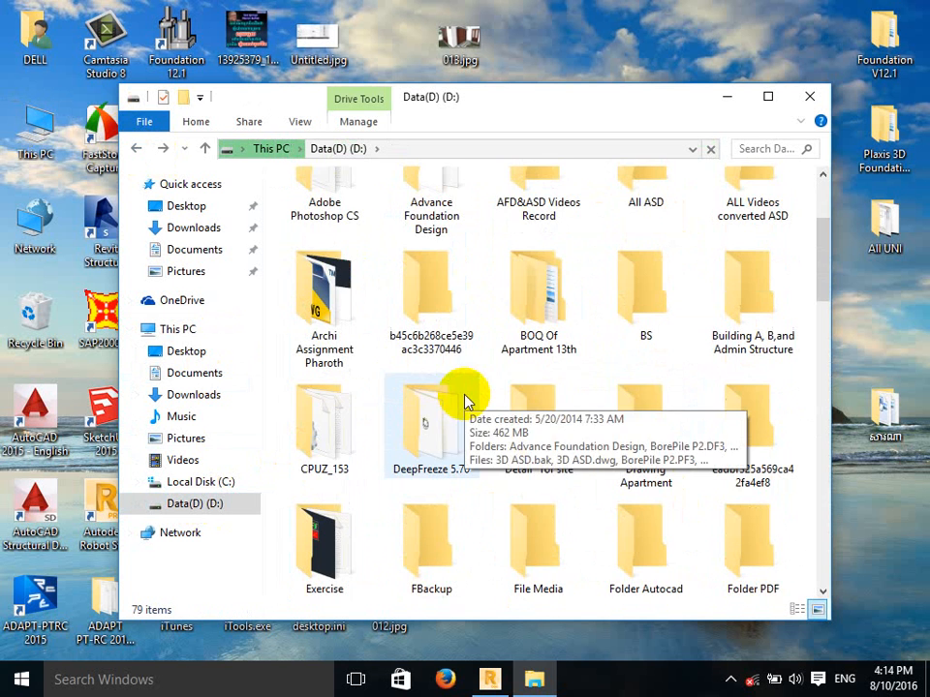
pyautogui.scroll(3, 722, 387)
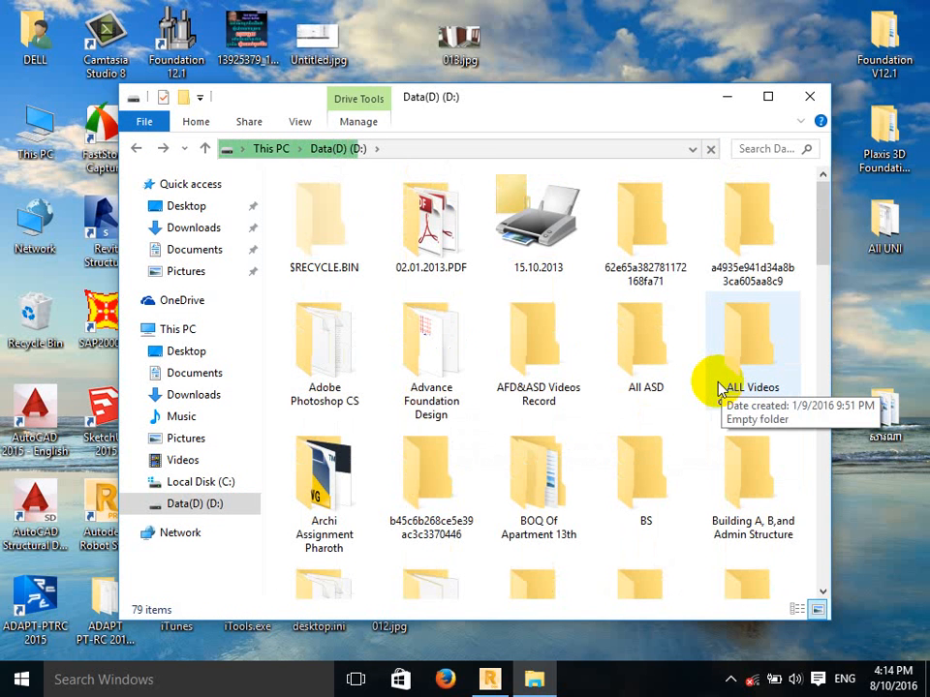
pyautogui.scroll(-6, 722, 389)
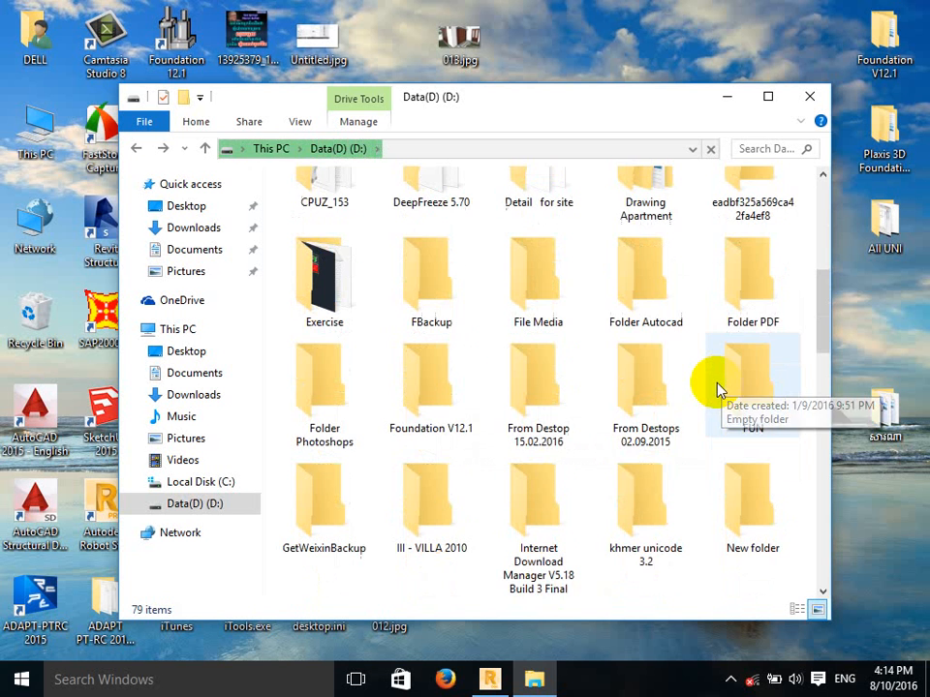
pyautogui.click(496, 473)
pyautogui.scroll(-5, 491, 475)
# Open the Special folder inside Researcher Document and select Steel_Design_Segui_5th_Ed(2).pdf.
pyautogui.doubleClick(620, 254)
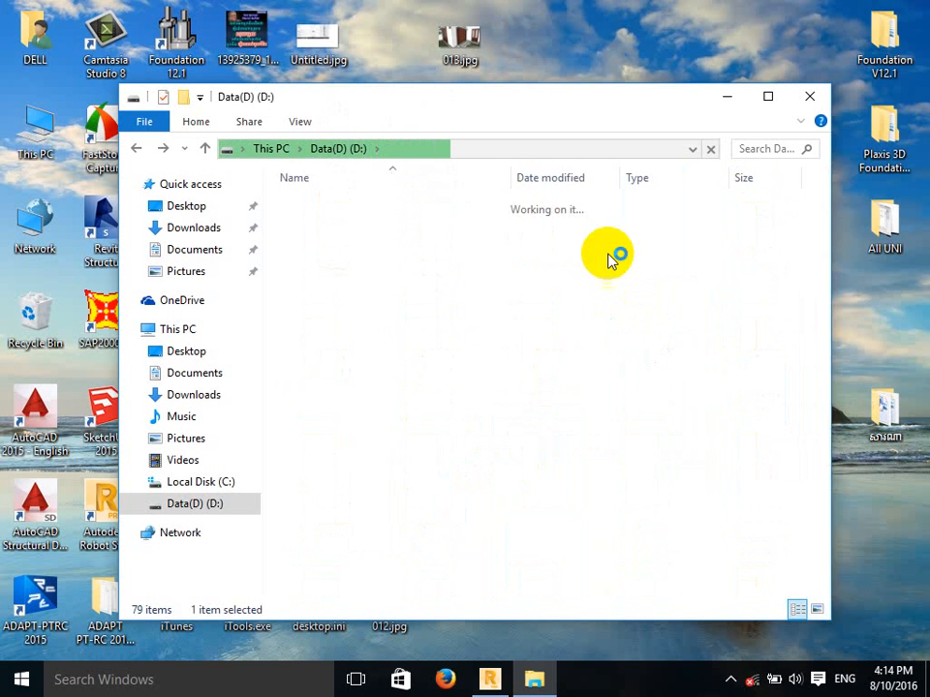
pyautogui.doubleClick(319, 242)
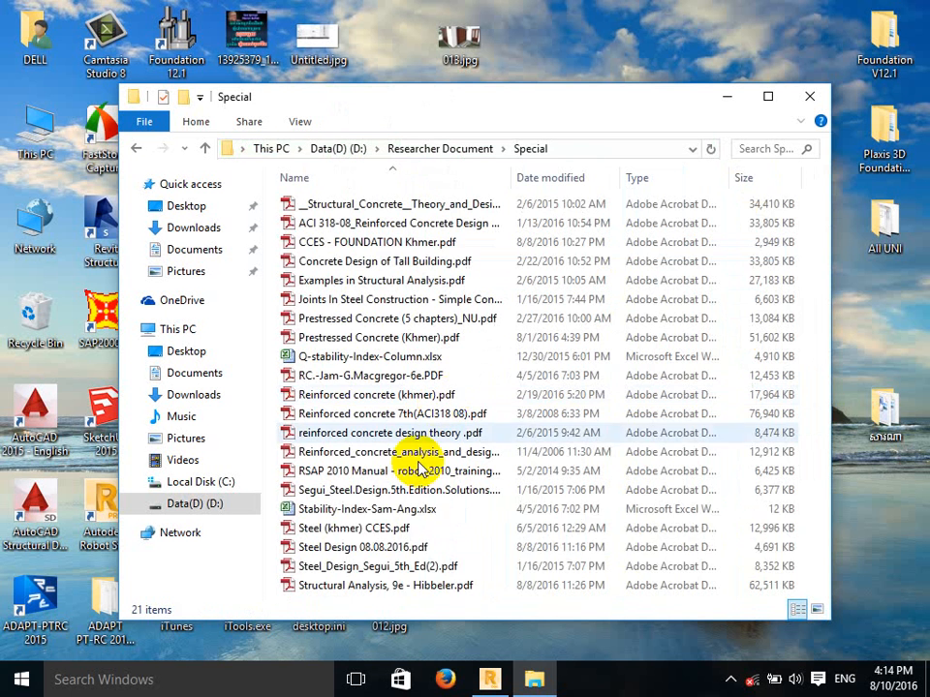
pyautogui.click(381, 567)
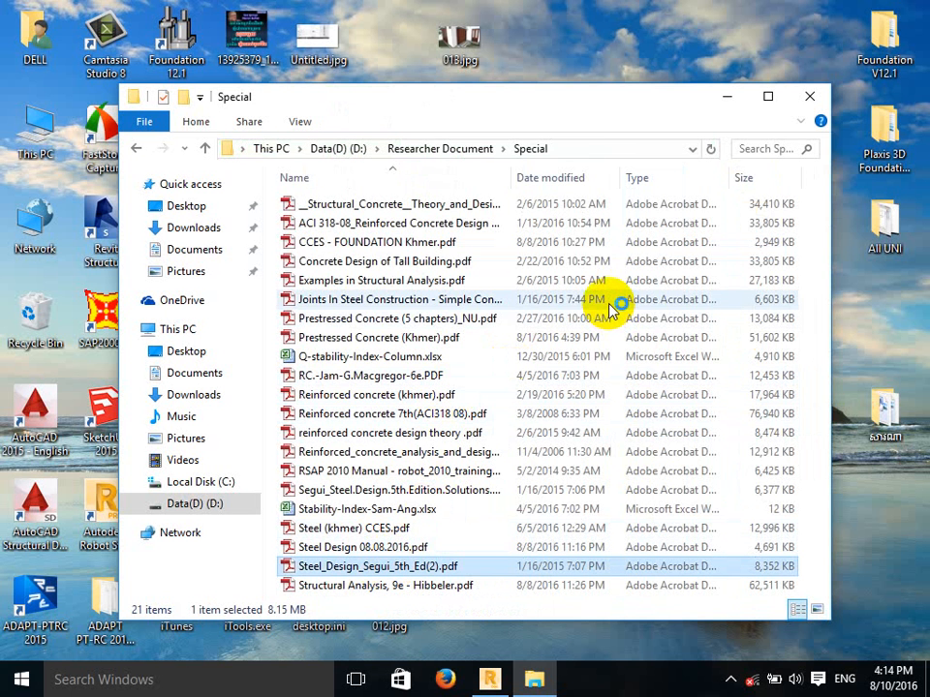
pyautogui.rightClick(883, 294)
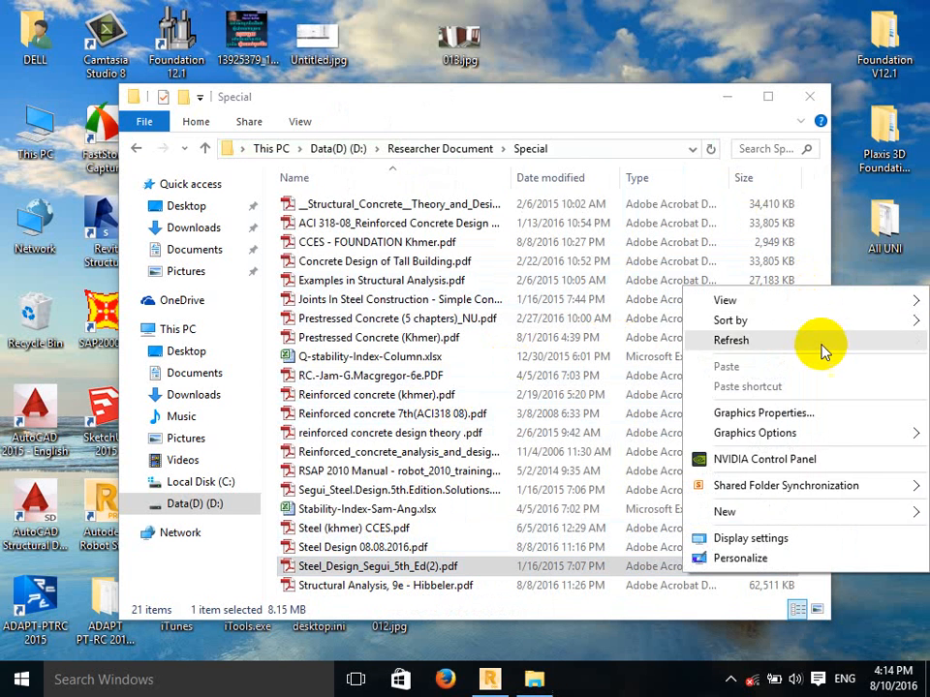
pyautogui.click(824, 350)
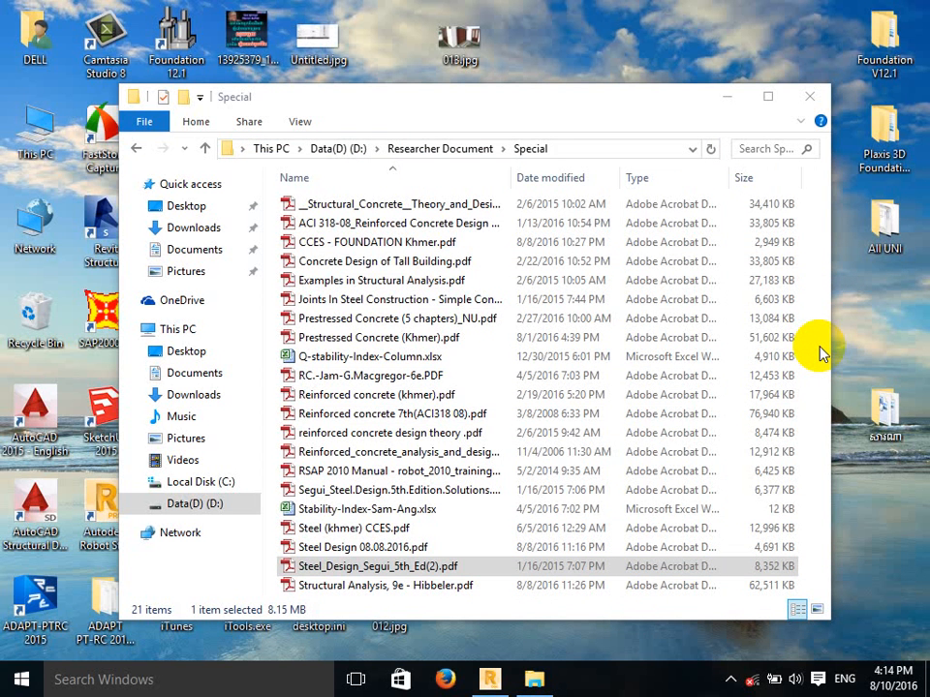
pyautogui.rightClick(895, 315)
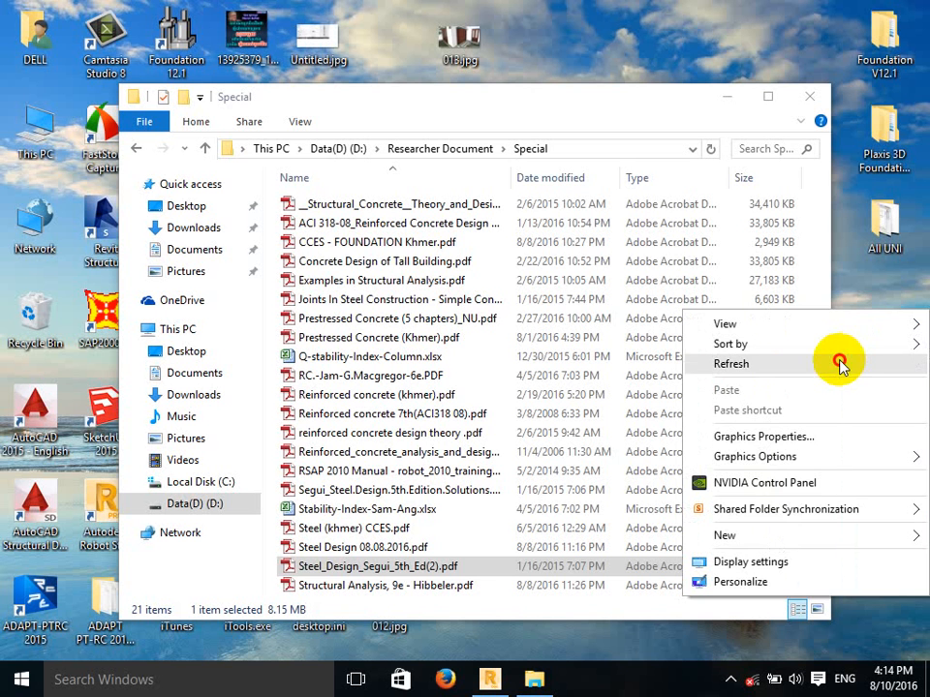
pyautogui.click(839, 363)
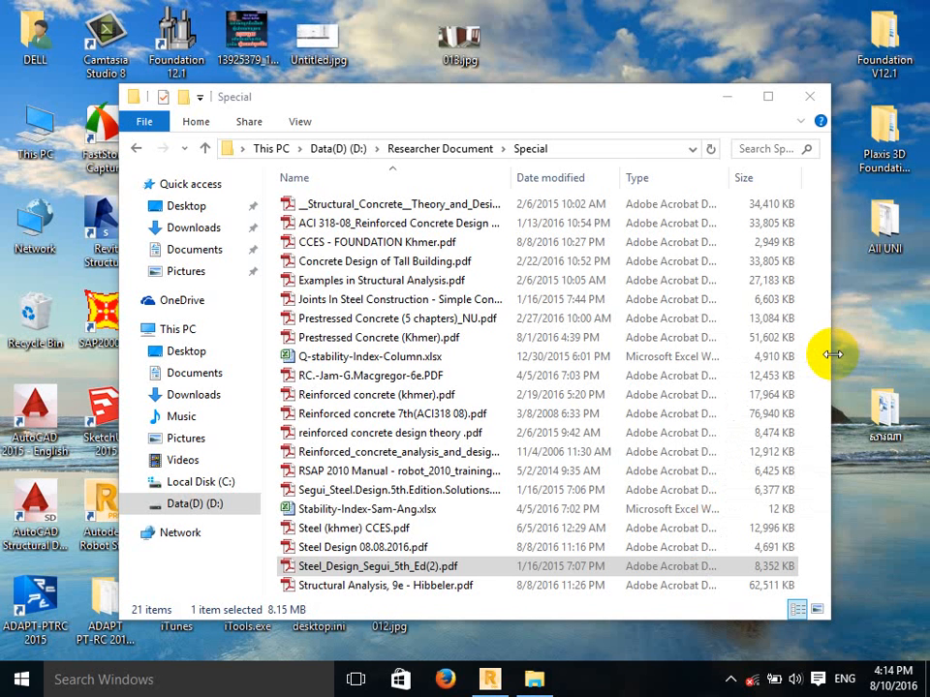
# Open Steel_Design_Segui_5th_Ed(2).pdf in Adobe Acrobat Pro and look through the front matter, contents and preface up to chapter 1.
pyautogui.doubleClick(319, 563)
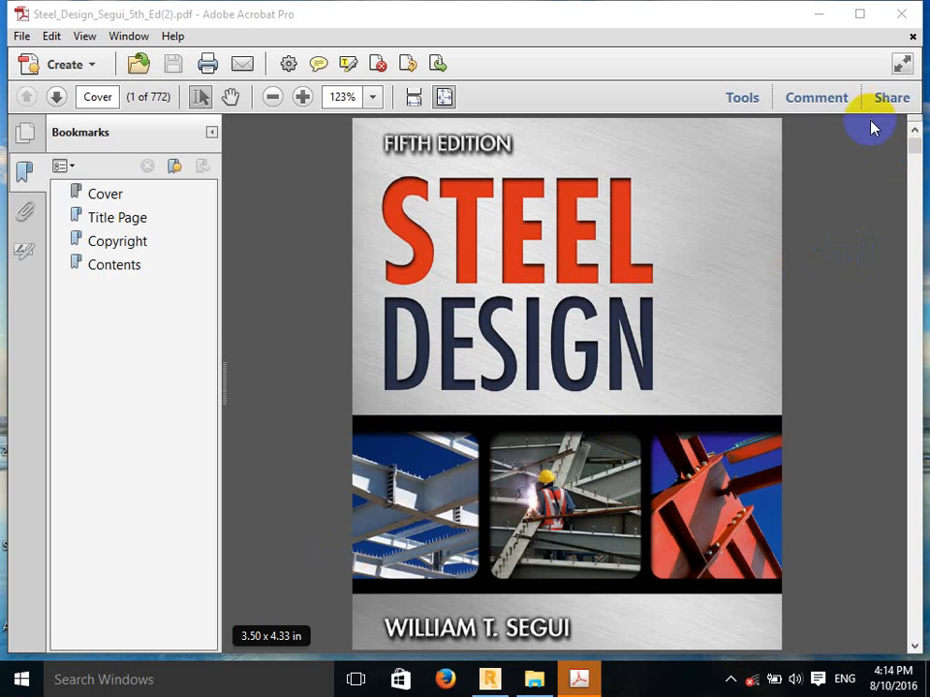
pyautogui.scroll(-3, 778, 264)
pyautogui.scroll(-3, 779, 263)
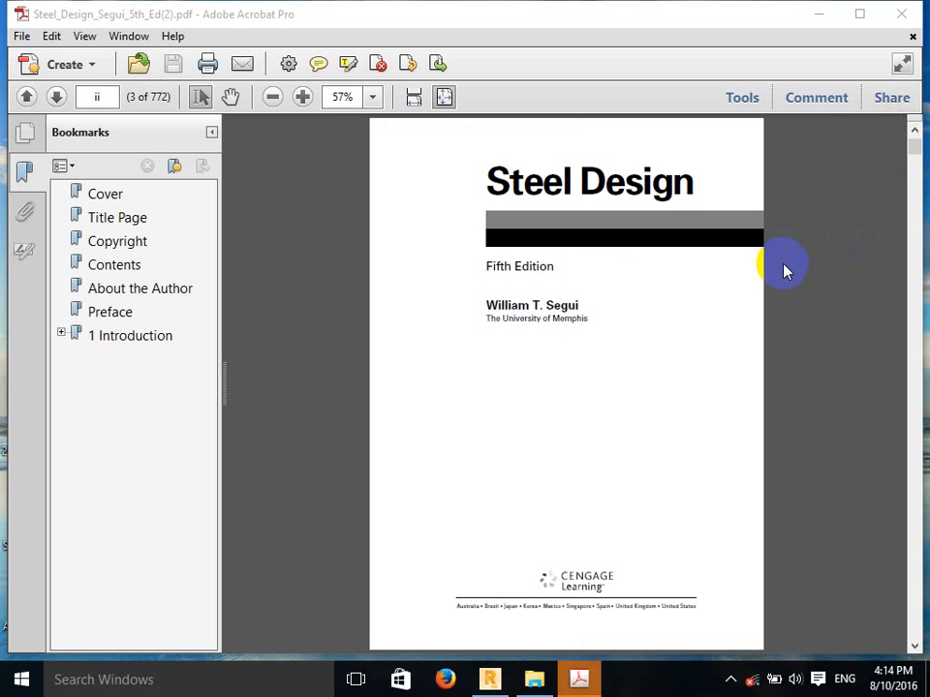
pyautogui.scroll(-3, 801, 267)
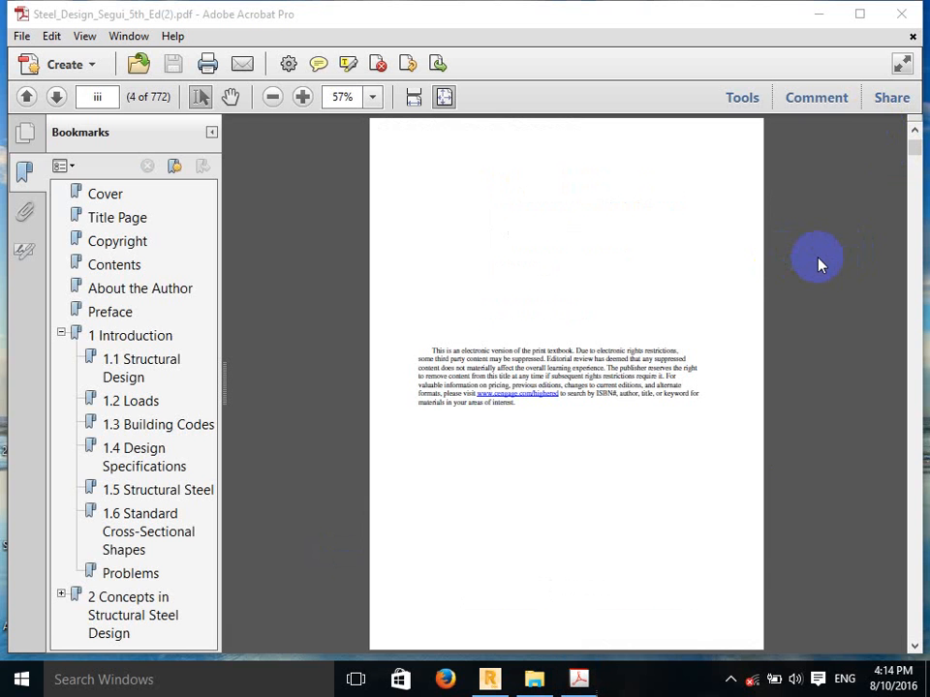
pyautogui.scroll(-1, 819, 258)
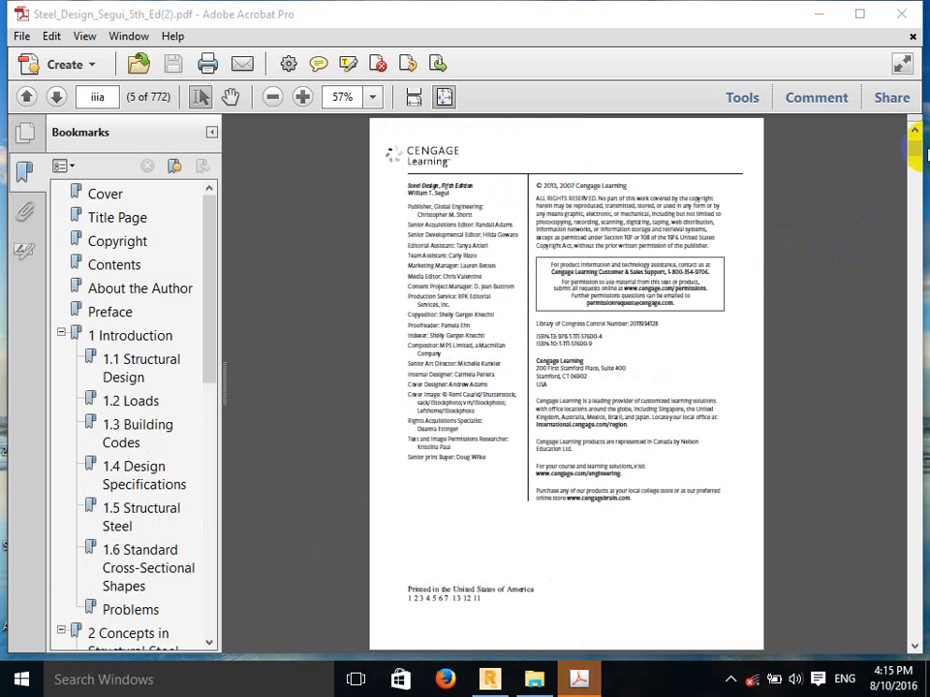
pyautogui.scroll(-1, 908, 132)
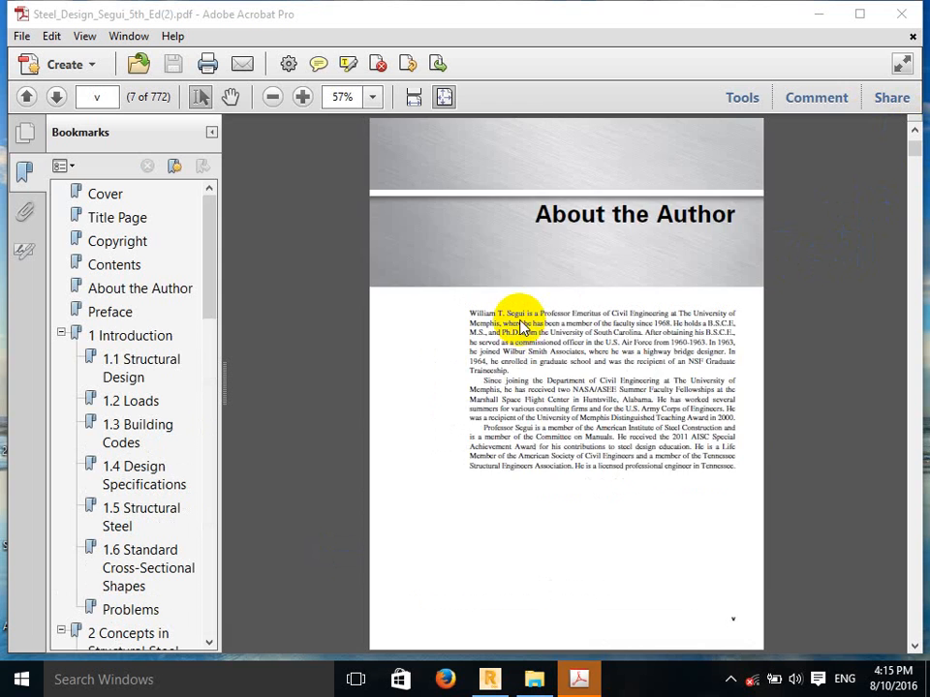
pyautogui.scroll(-1, 521, 324)
pyautogui.scroll(-1, 521, 322)
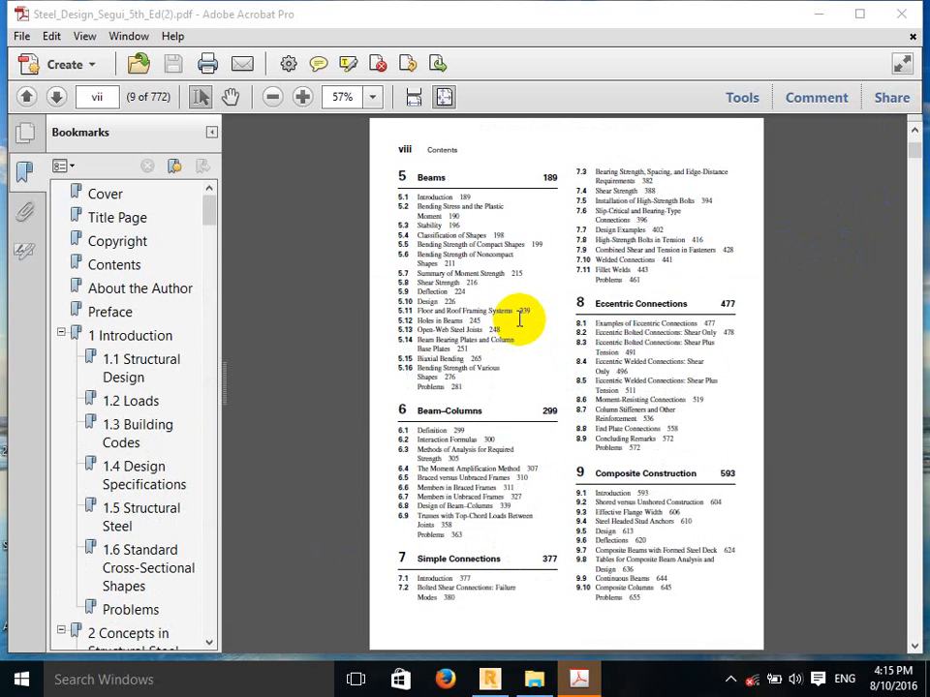
pyautogui.scroll(-2, 579, 306)
pyautogui.scroll(-2, 577, 302)
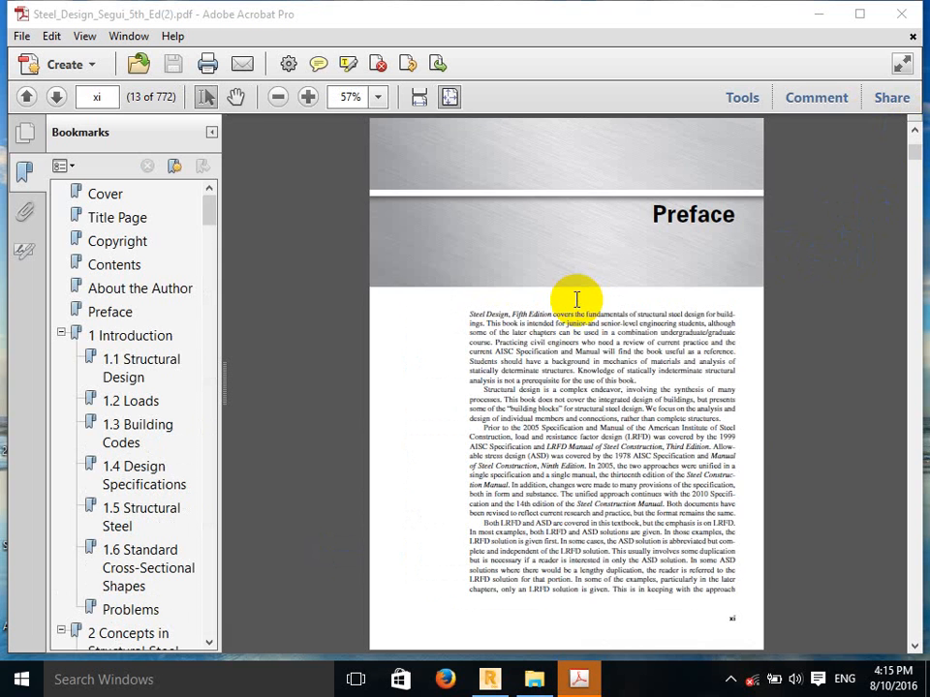
pyautogui.scroll(-3, 581, 308)
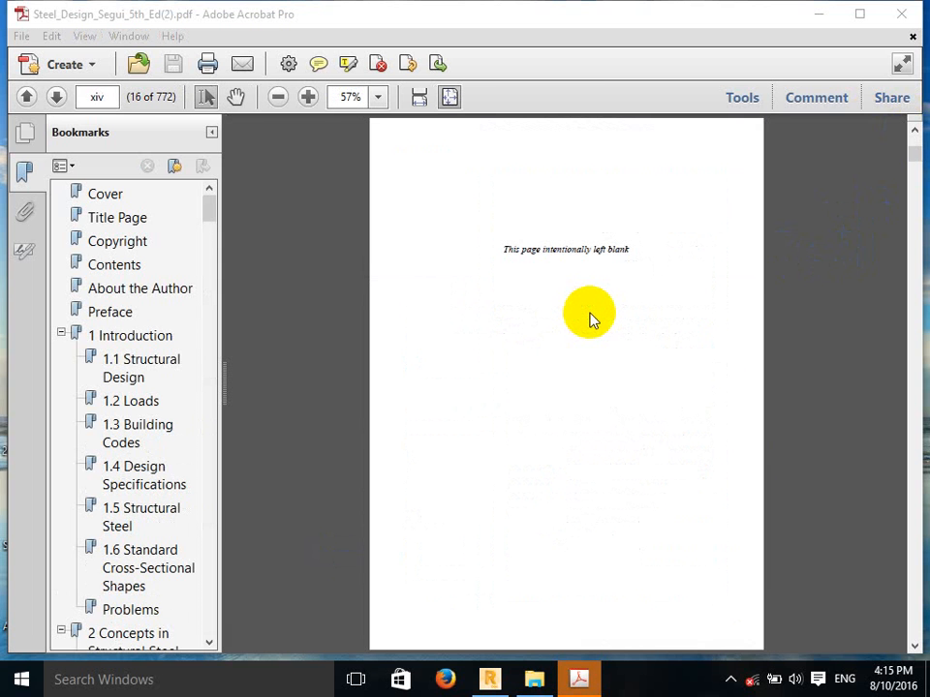
pyautogui.scroll(-1, 593, 320)
pyautogui.scroll(-2, 592, 318)
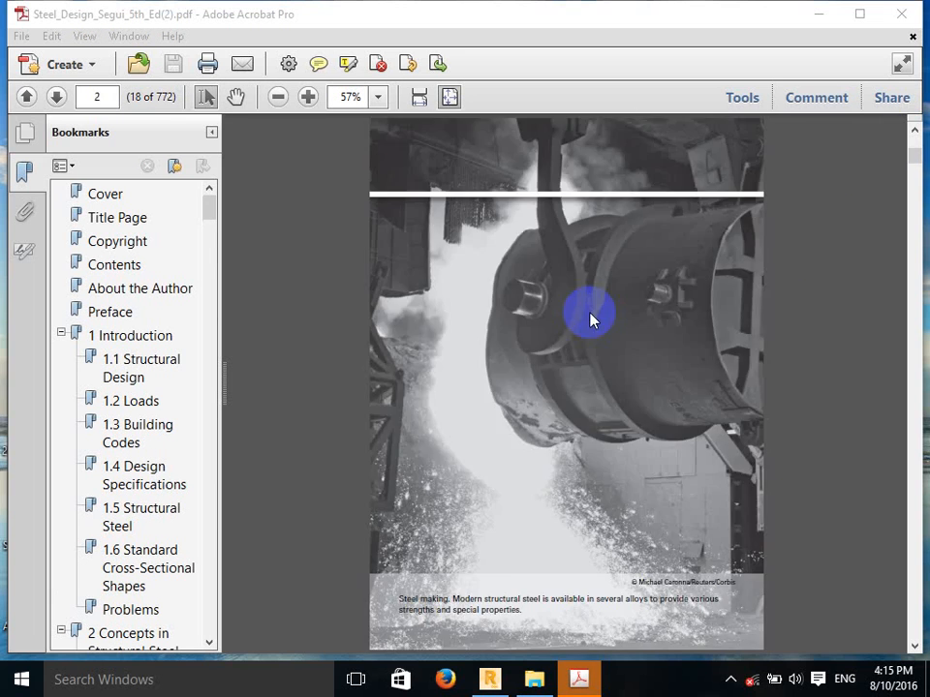
# Look through chapters 1 to 4 of the steel design textbook for Example 4.4 in section 4.4, Local Stability, on page 125.
pyautogui.scroll(-10, 589, 310)
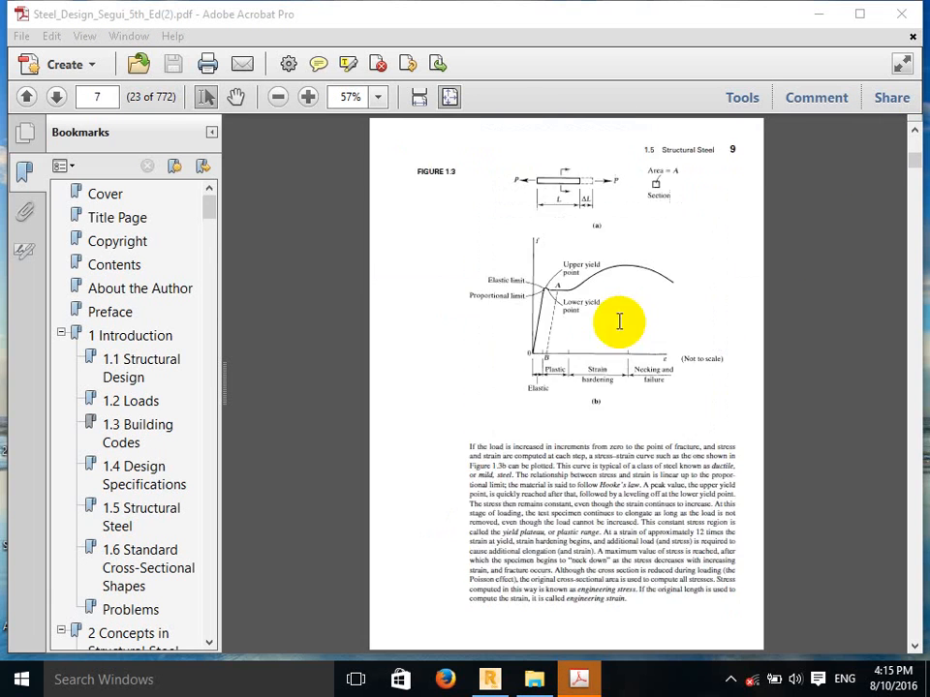
pyautogui.scroll(-15, 619, 322)
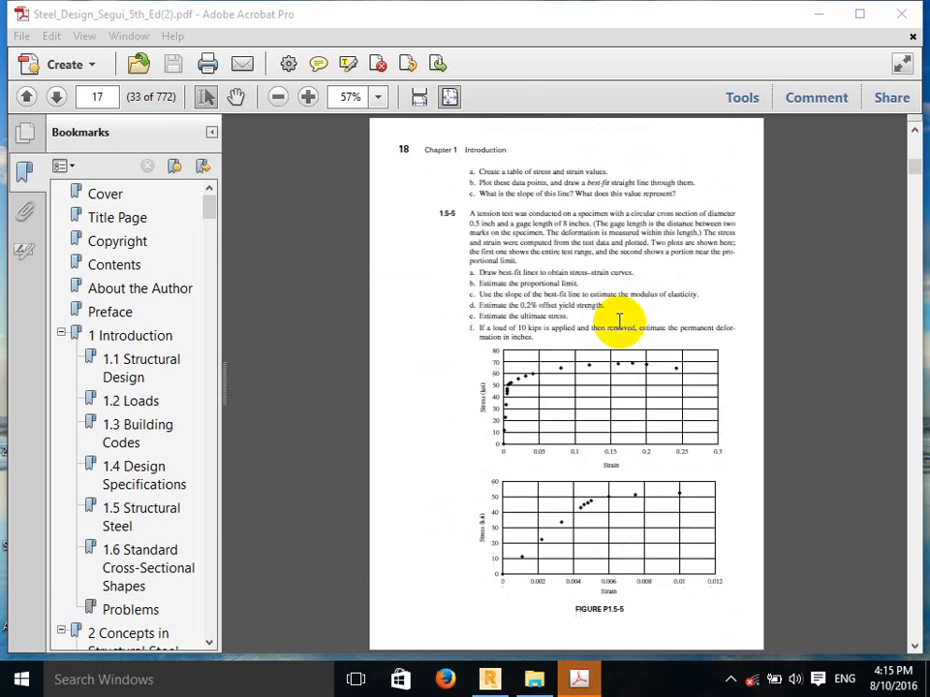
pyautogui.scroll(-4, 725, 299)
pyautogui.scroll(2, 726, 306)
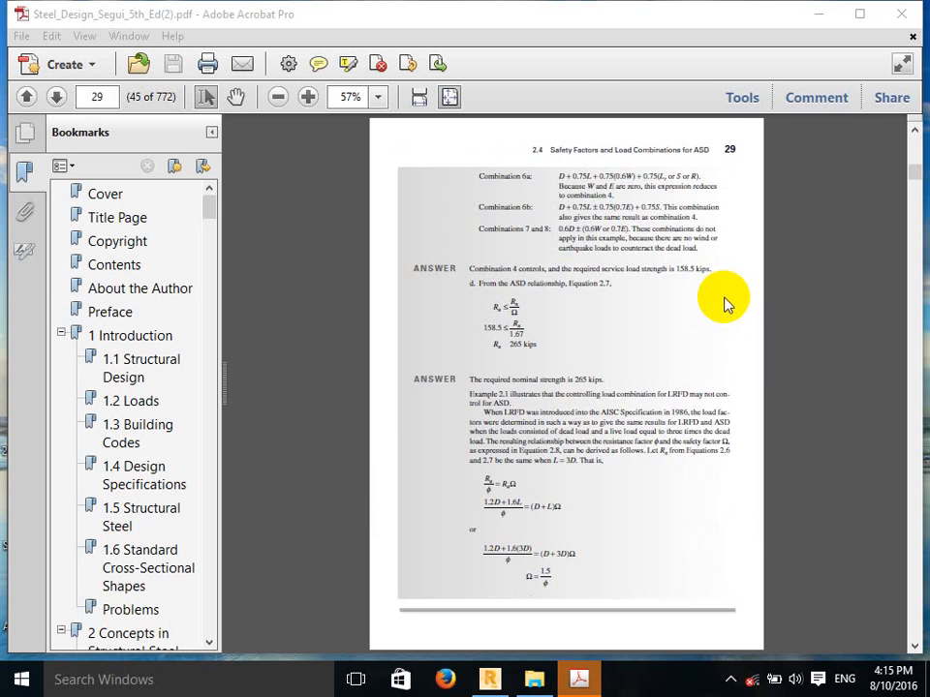
pyautogui.scroll(-1, 725, 301)
pyautogui.scroll(3, 724, 299)
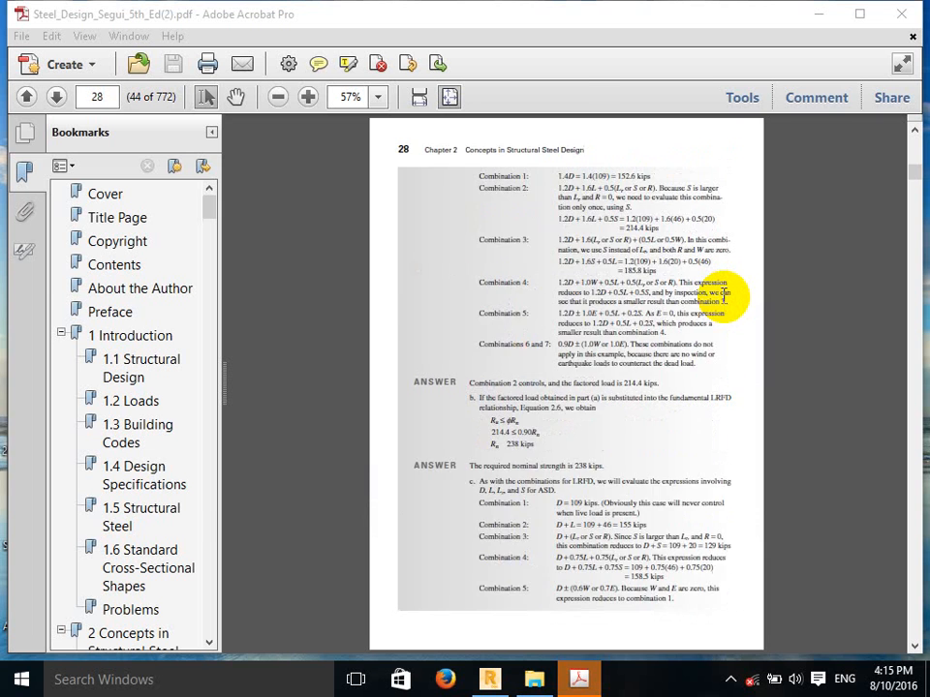
pyautogui.scroll(-3, 724, 298)
pyautogui.scroll(-6, 724, 299)
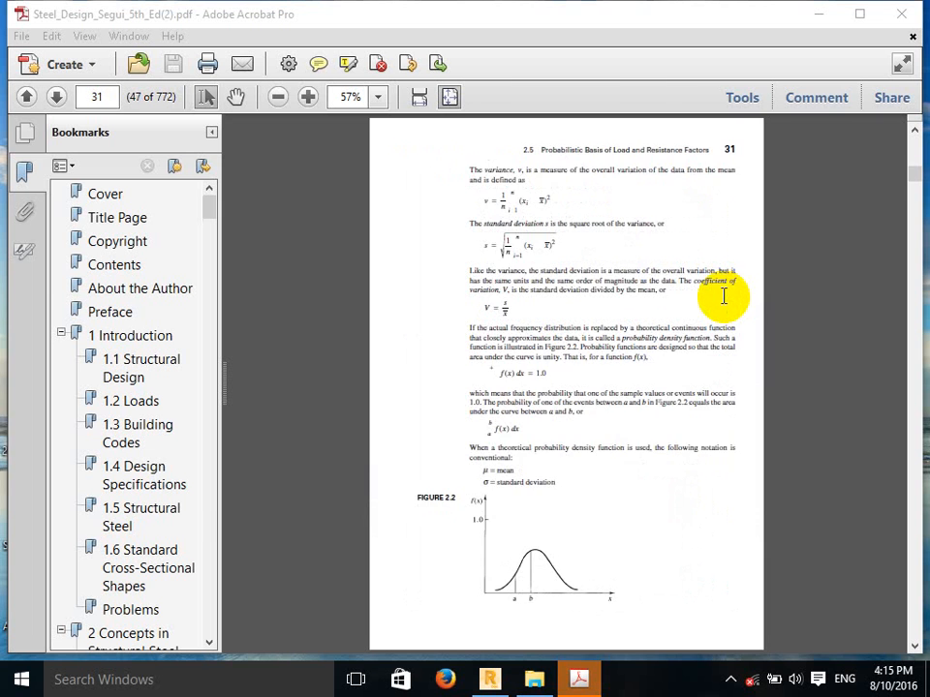
pyautogui.scroll(-2, 724, 300)
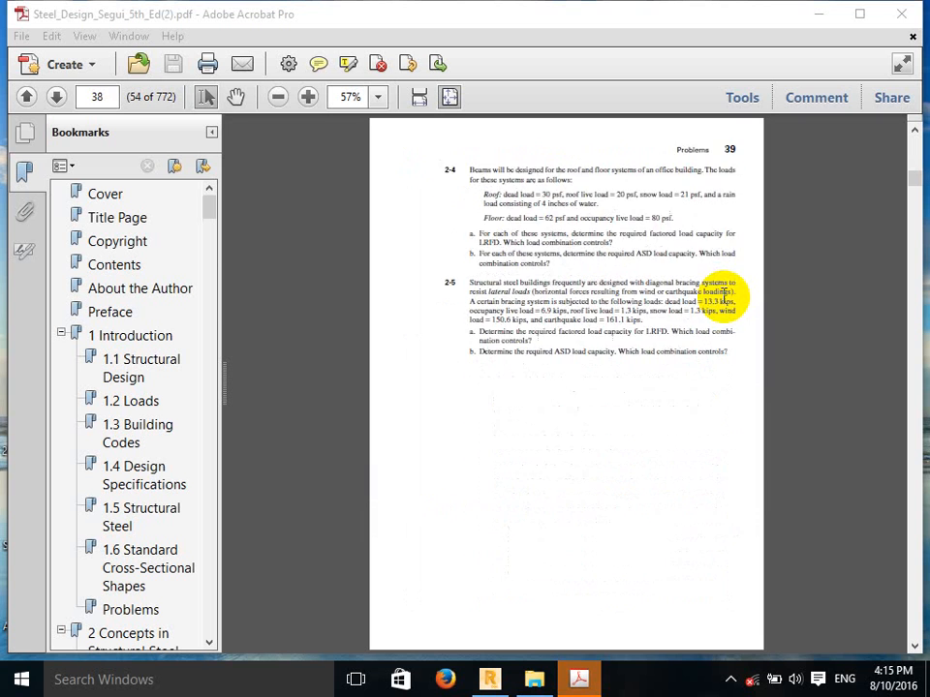
pyautogui.scroll(-9, 725, 302)
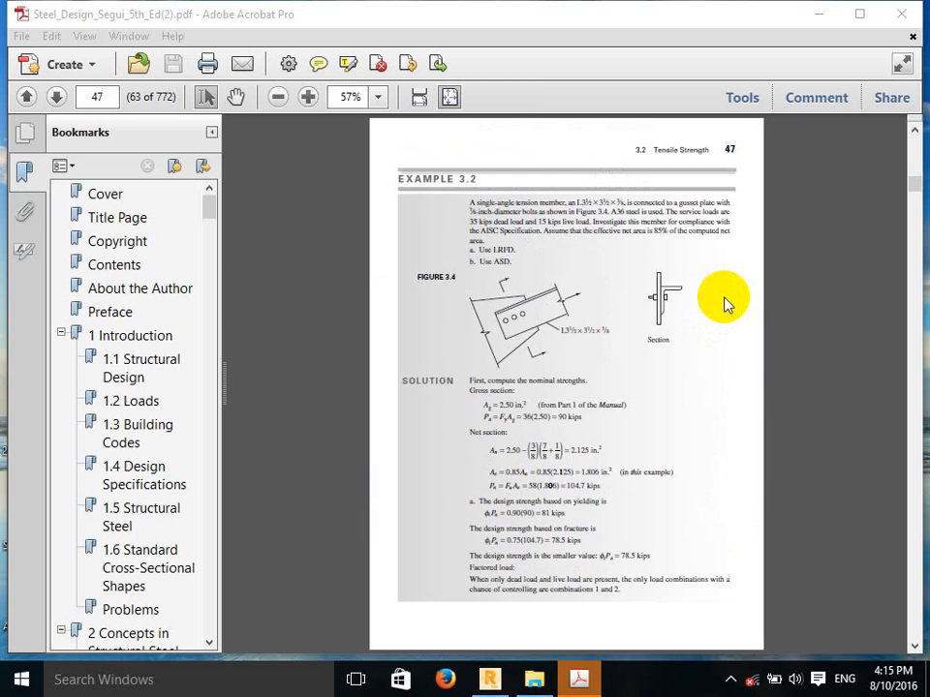
pyautogui.scroll(2, 725, 303)
pyautogui.scroll(-14, 724, 304)
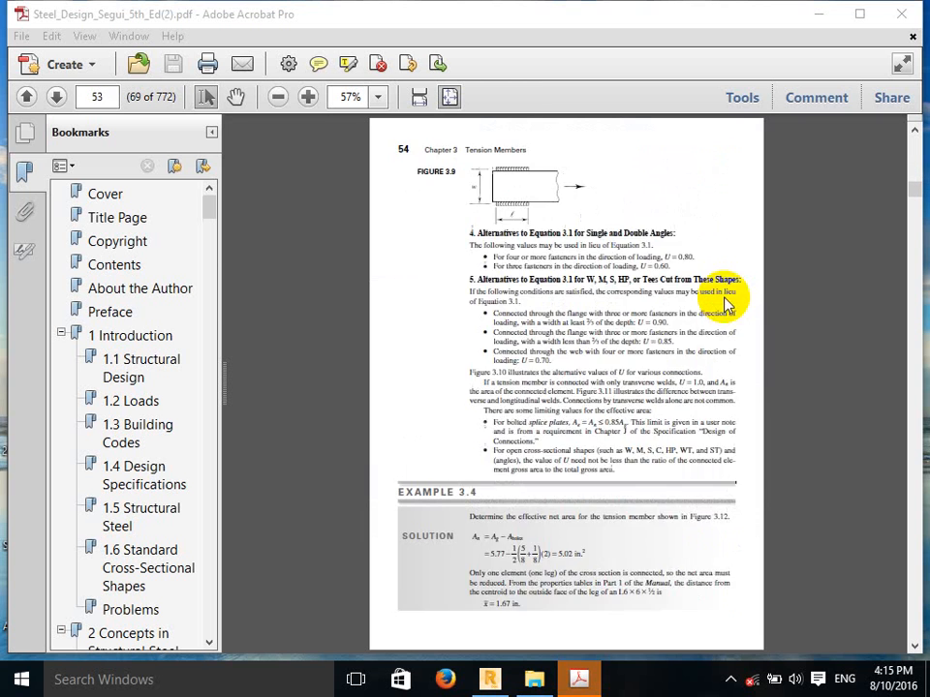
pyautogui.scroll(-10, 725, 298)
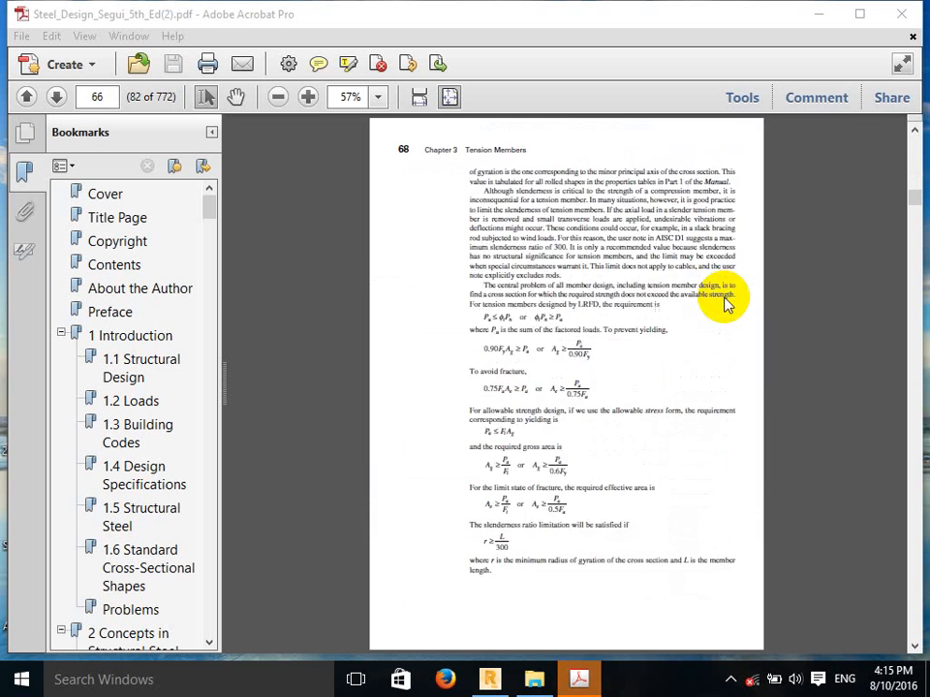
pyautogui.scroll(-11, 724, 303)
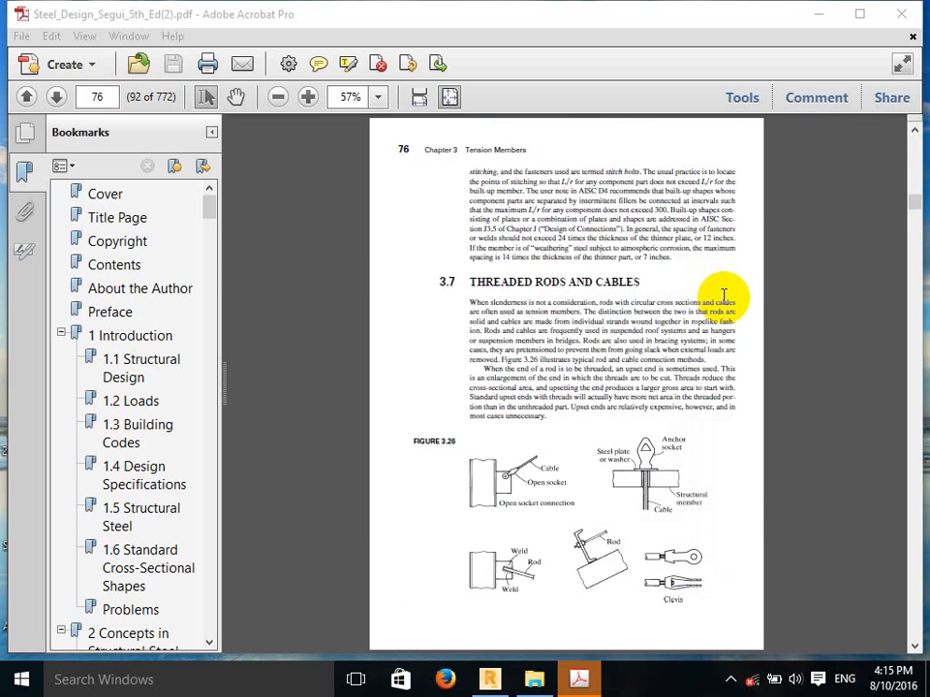
pyautogui.scroll(-13, 724, 304)
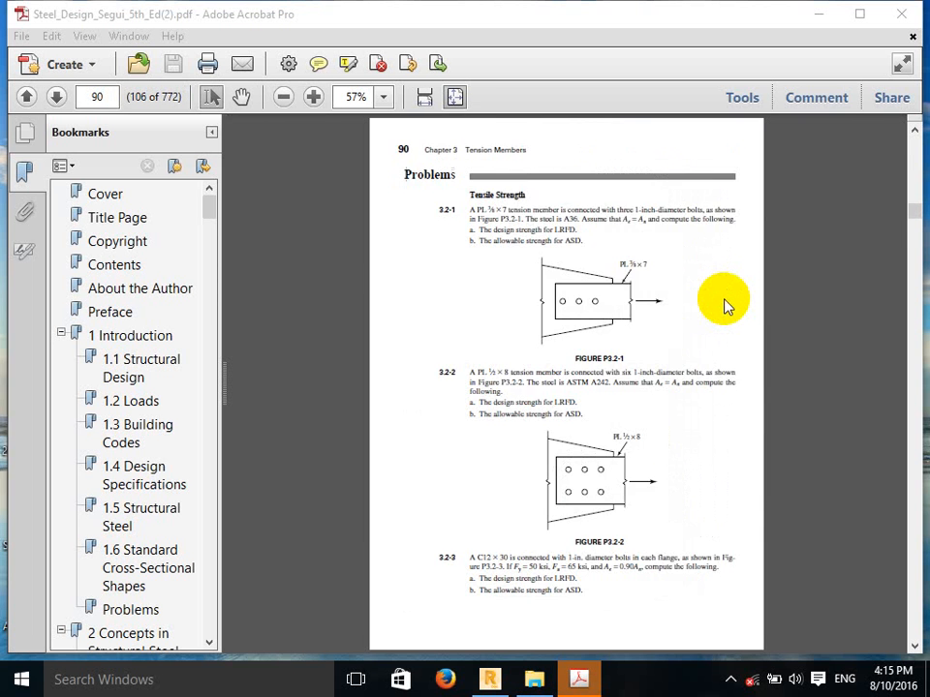
pyautogui.scroll(-14, 725, 301)
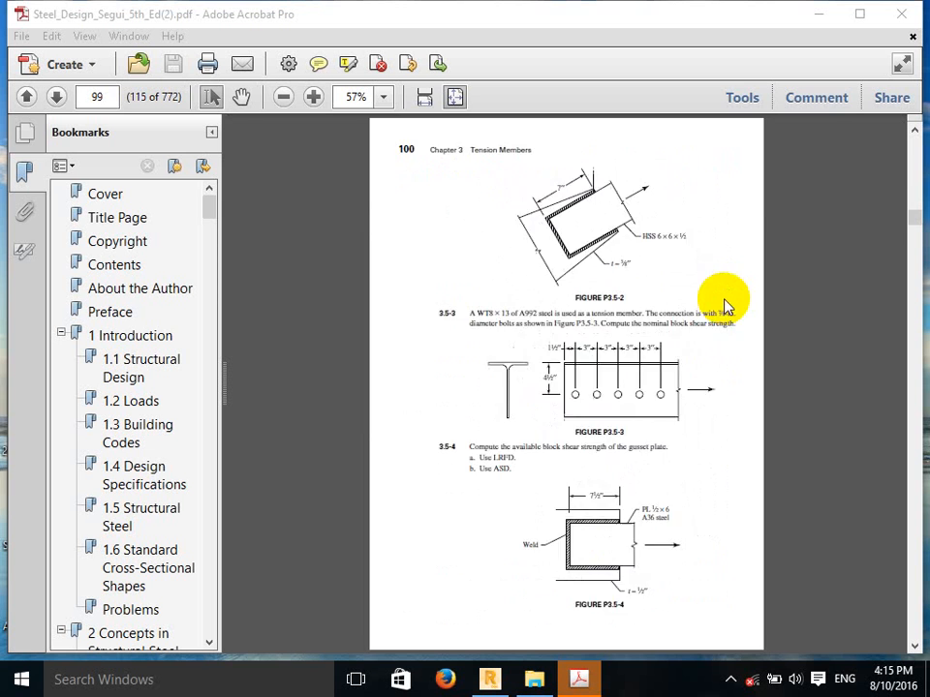
pyautogui.scroll(-10, 724, 303)
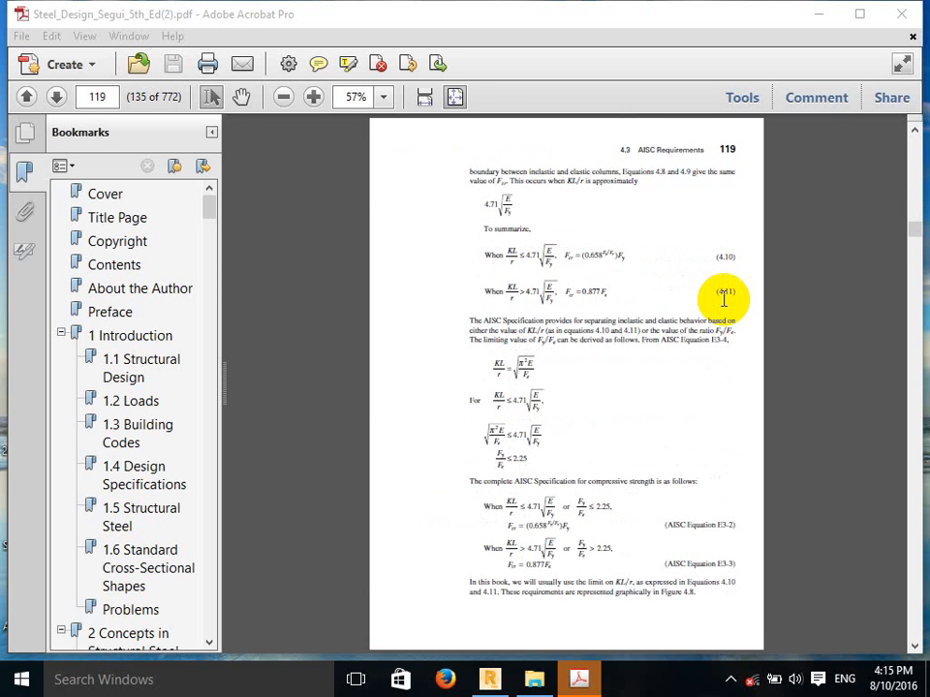
pyautogui.scroll(-8, 724, 300)
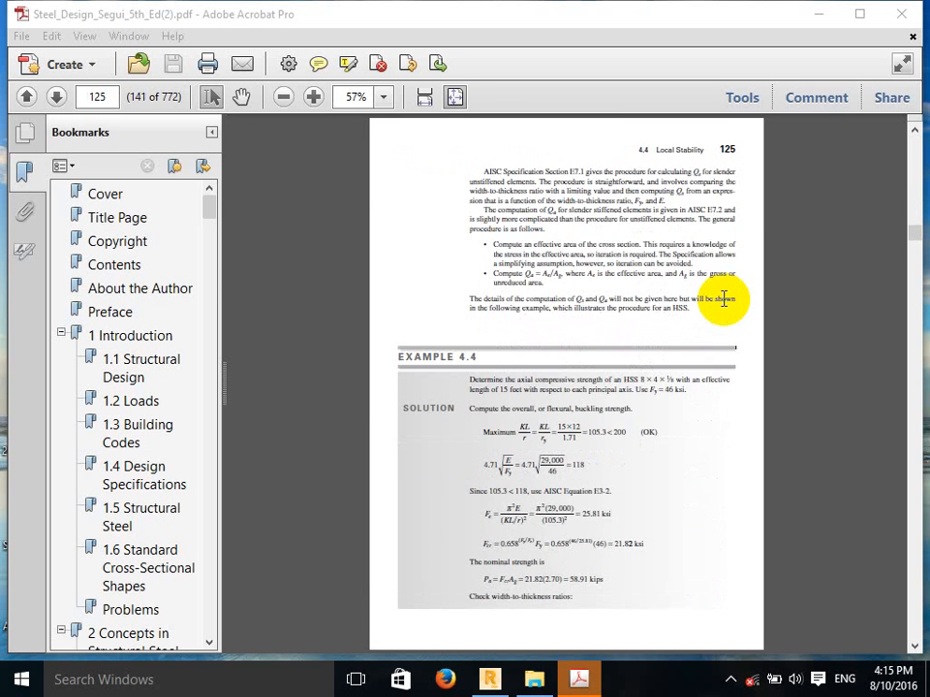
pyautogui.scroll(-1, 724, 300)
pyautogui.scroll(1, 710, 320)
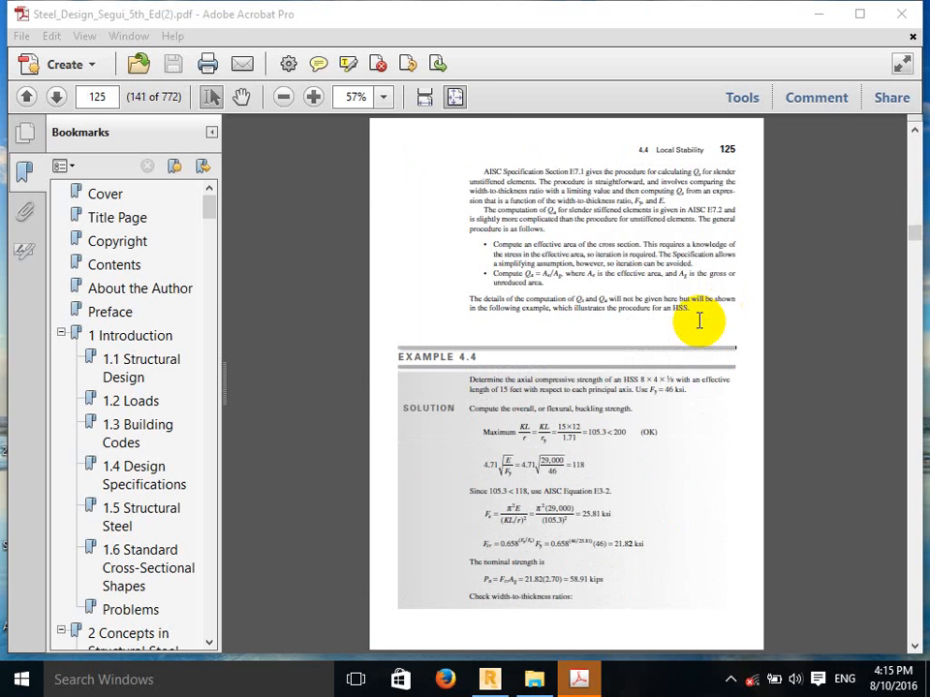
# Examine Example 4.4 at 150% zoom, focusing on the maximum KL/r check against the limit of 200 and the strength calculations on page 126.
pyautogui.keyDown('ctrl'); pyautogui.scroll(4, 643, 432); pyautogui.keyUp('ctrl')
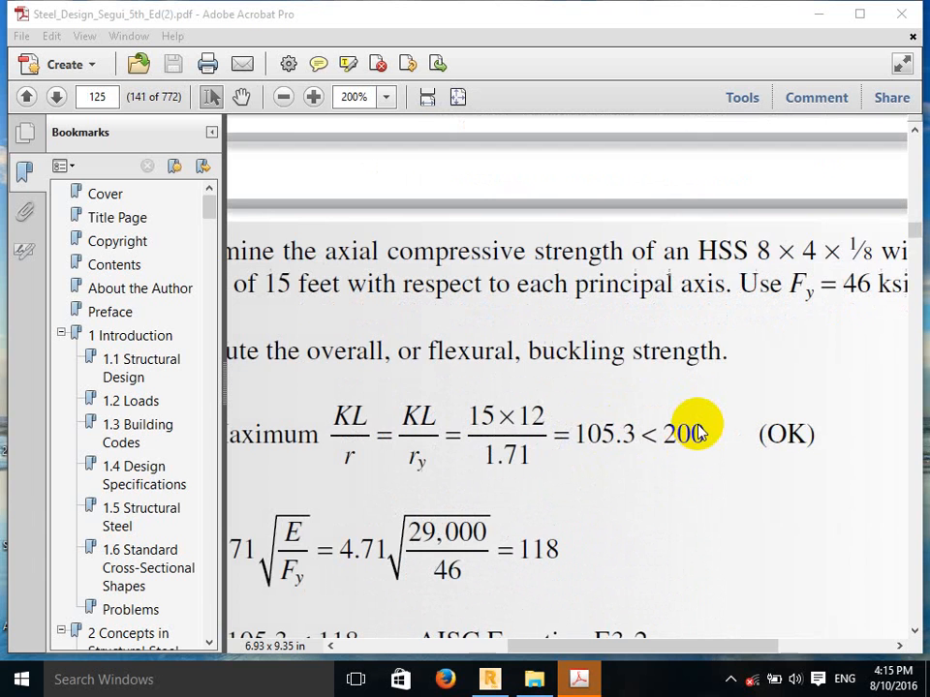
pyautogui.keyDown('ctrl'); pyautogui.scroll(-1, 698, 432); pyautogui.keyUp('ctrl')
pyautogui.scroll(-2, 695, 423)
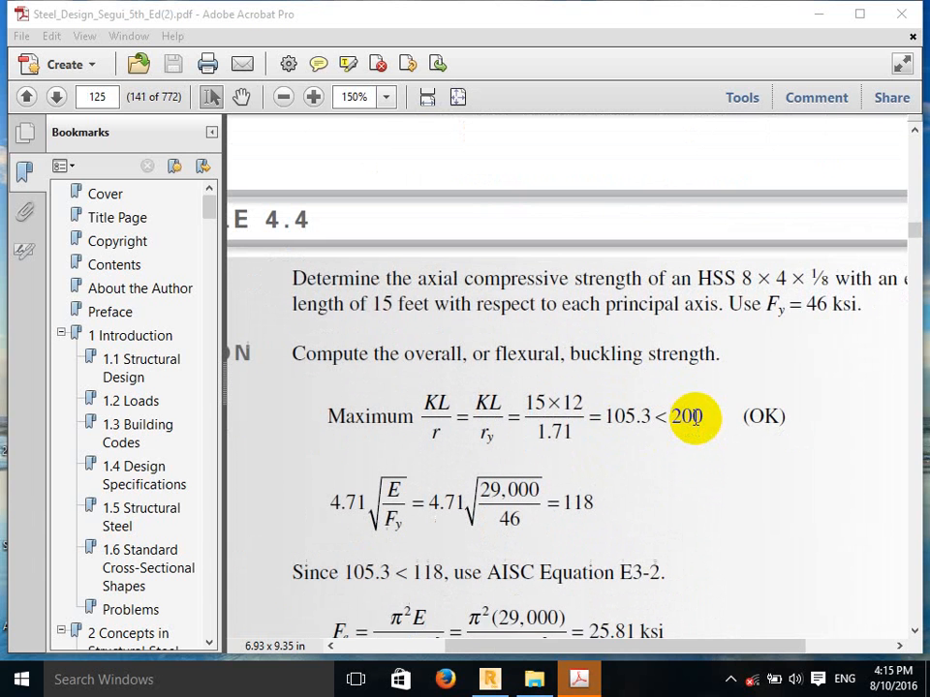
pyautogui.moveTo(480, 392); pyautogui.dragTo(477, 423)
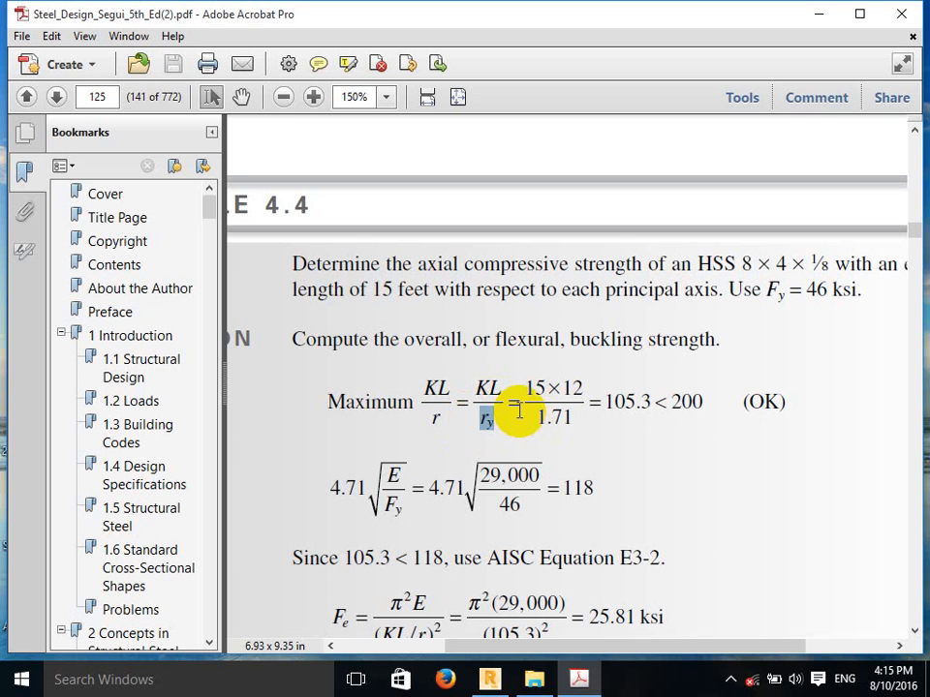
pyautogui.moveTo(706, 405); pyautogui.dragTo(656, 410)
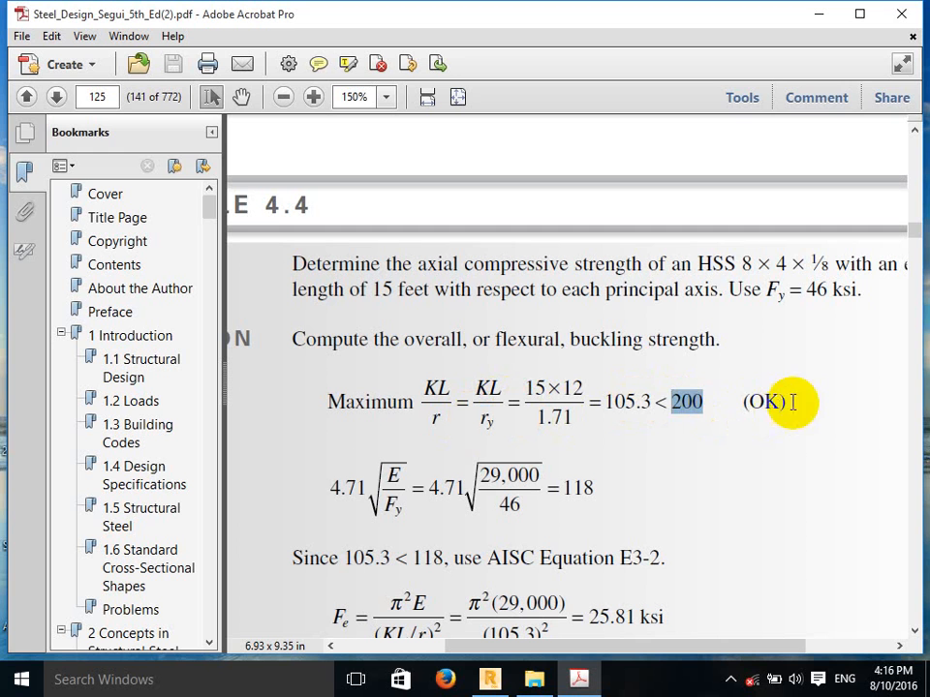
pyautogui.moveTo(786, 403); pyautogui.dragTo(667, 404)
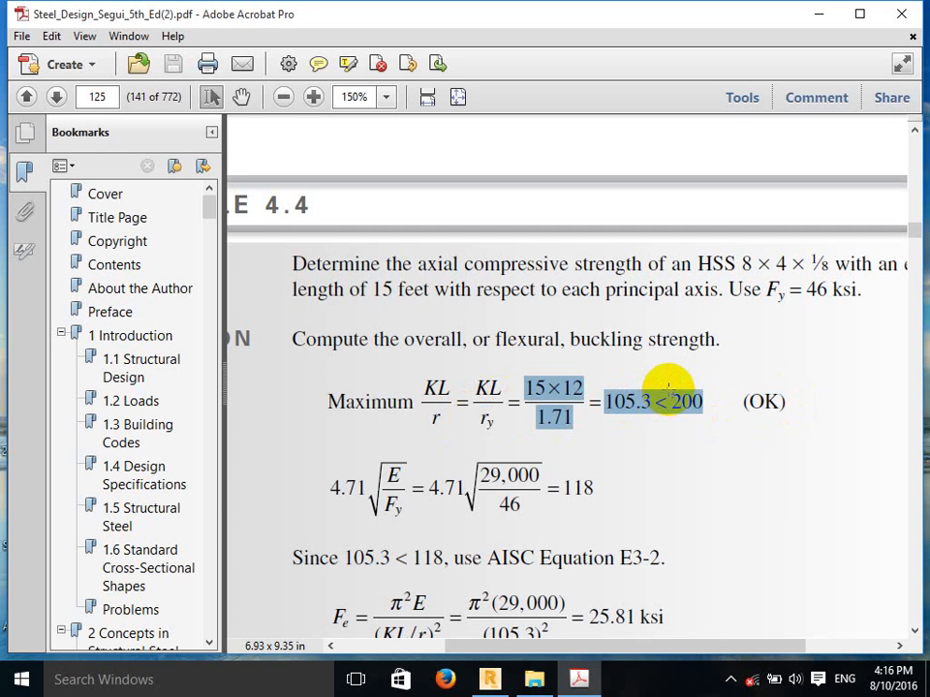
pyautogui.scroll(-2, 670, 374)
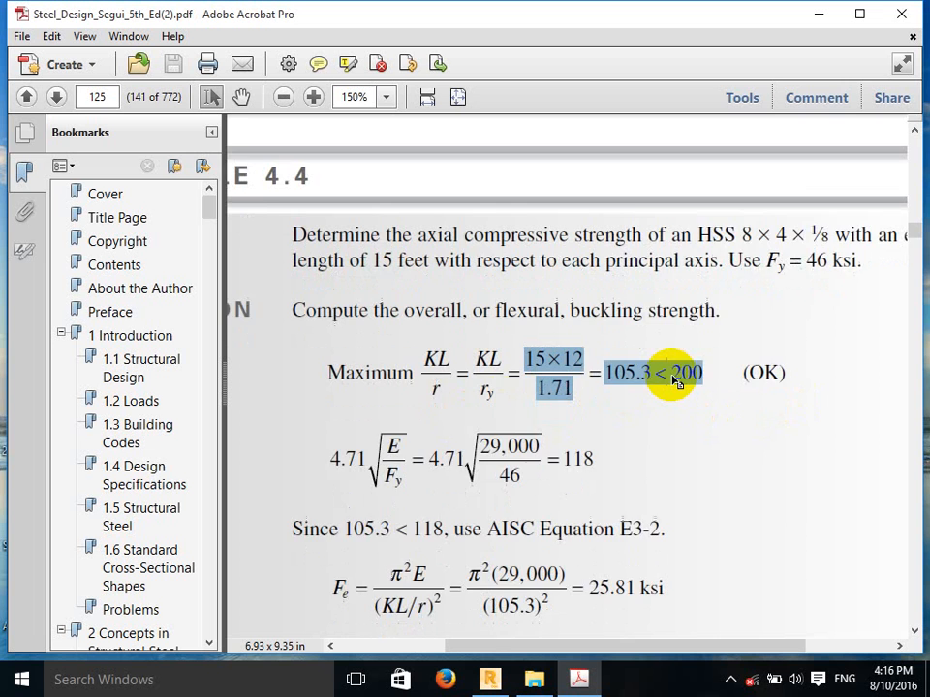
pyautogui.scroll(-6, 698, 373)
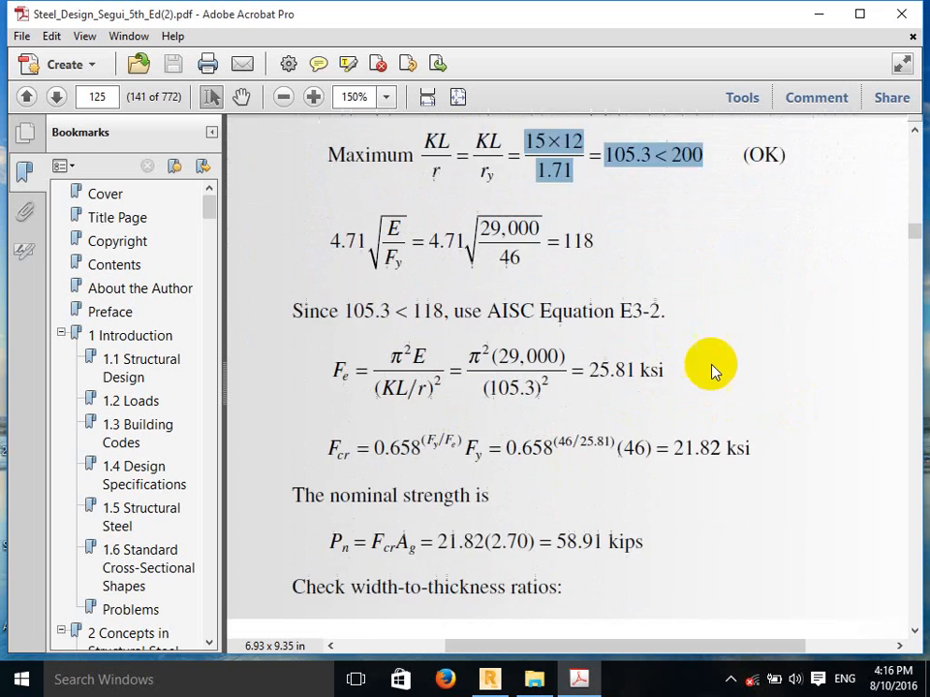
pyautogui.scroll(-10, 737, 355)
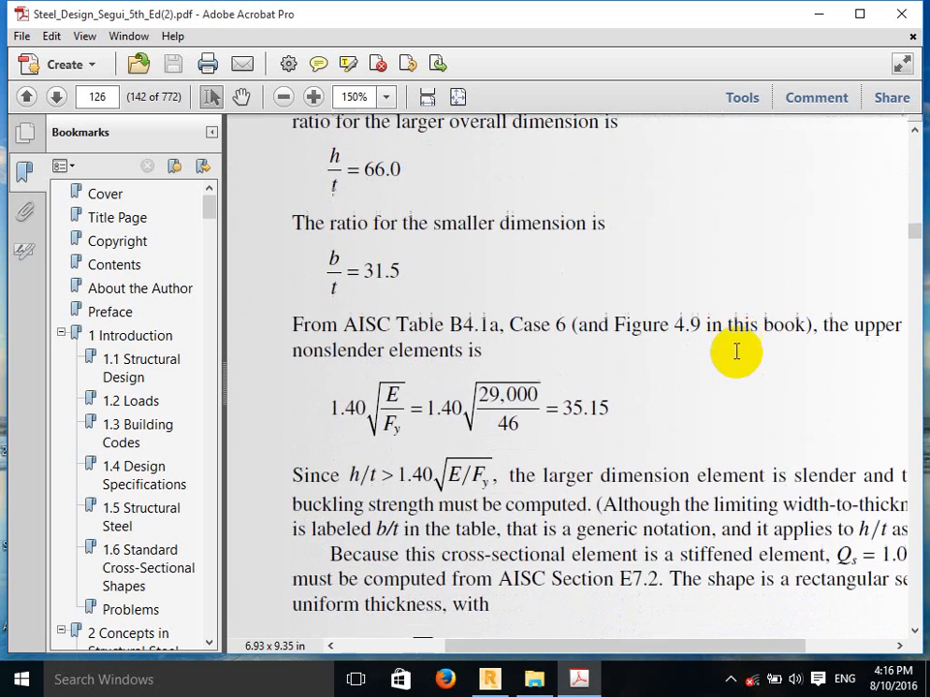
pyautogui.scroll(-14, 737, 348)
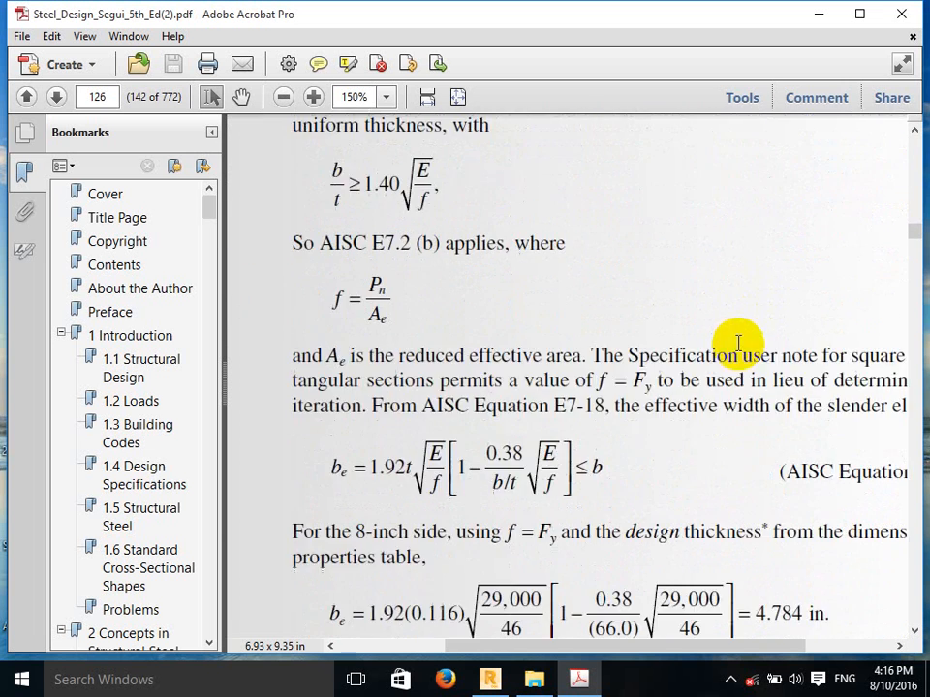
# Close the textbook and the Special folder window, and return to the Calculations - LRFD2000 dialog in Autodesk Robot Structural Analysis.
pyautogui.click(909, 12)
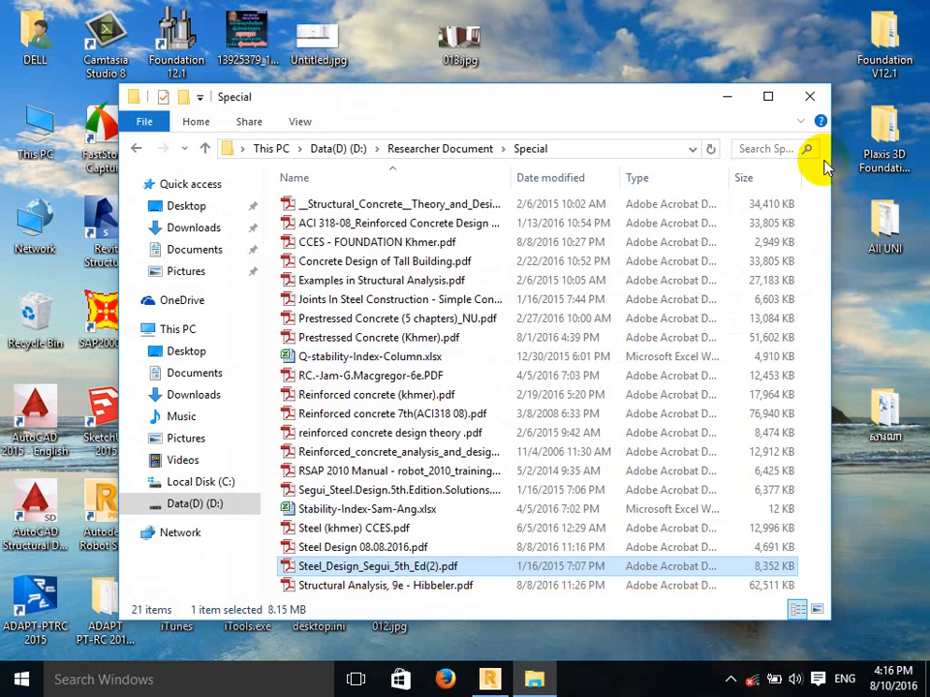
pyautogui.click(810, 95)
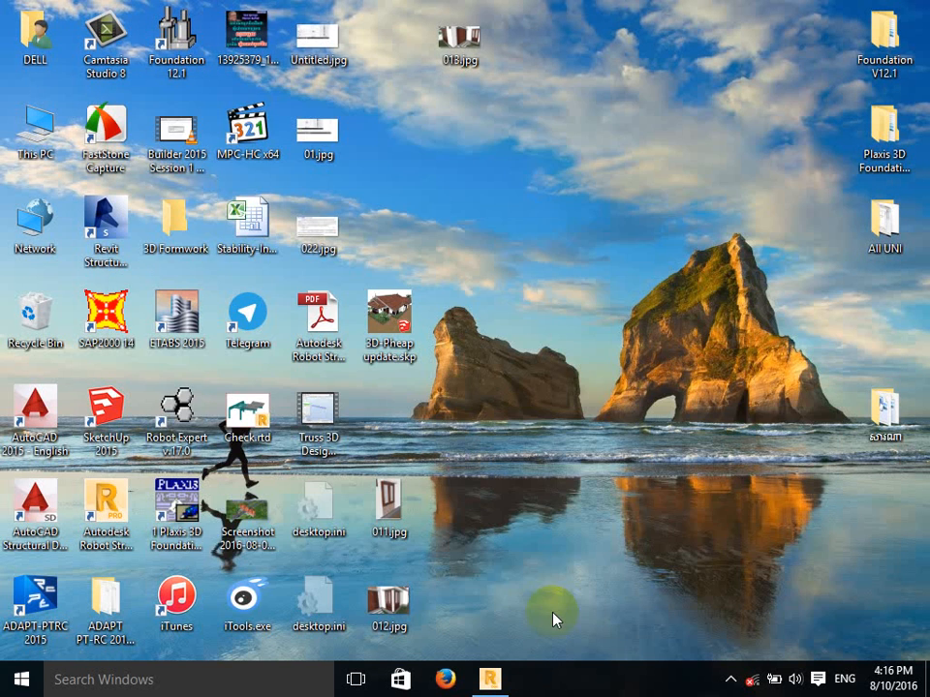
pyautogui.click(492, 678)
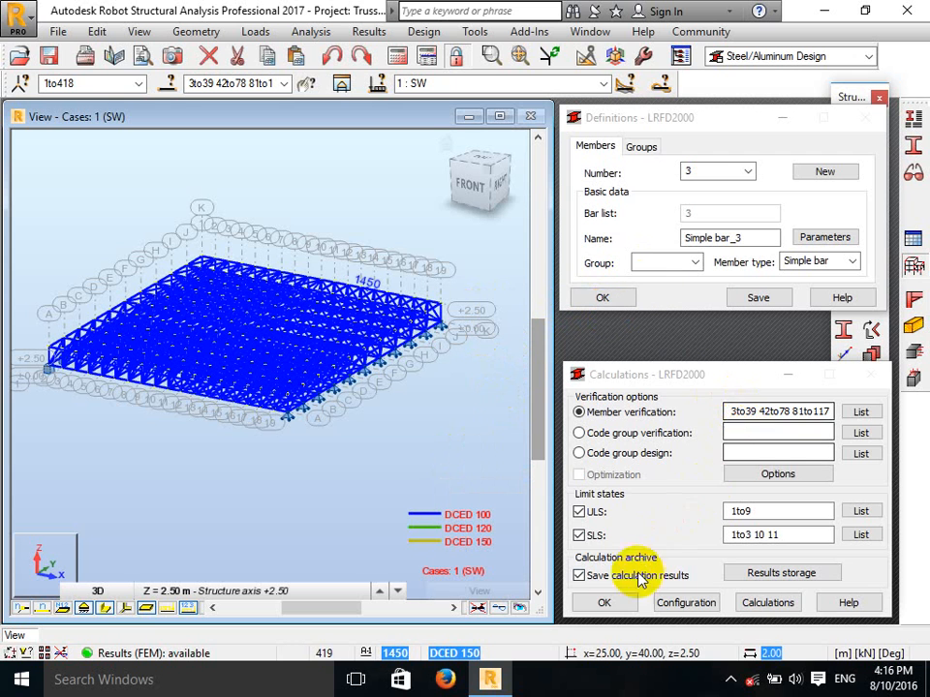
pyautogui.click(611, 606)
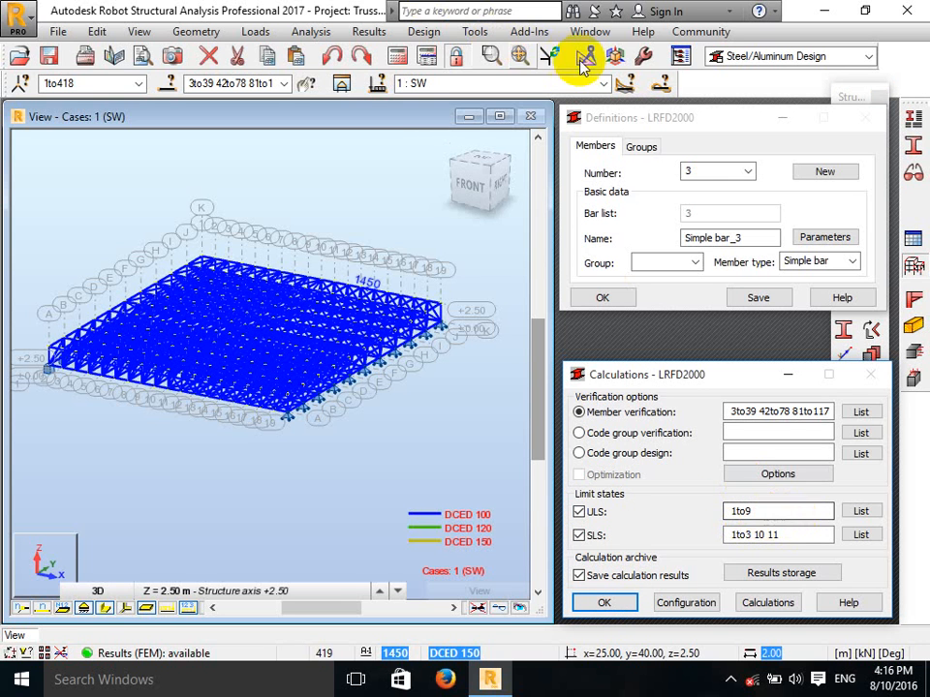
# Compare the ULS case list 1to9 with the defined simple load cases and ULS combinations.
pyautogui.click(602, 83)
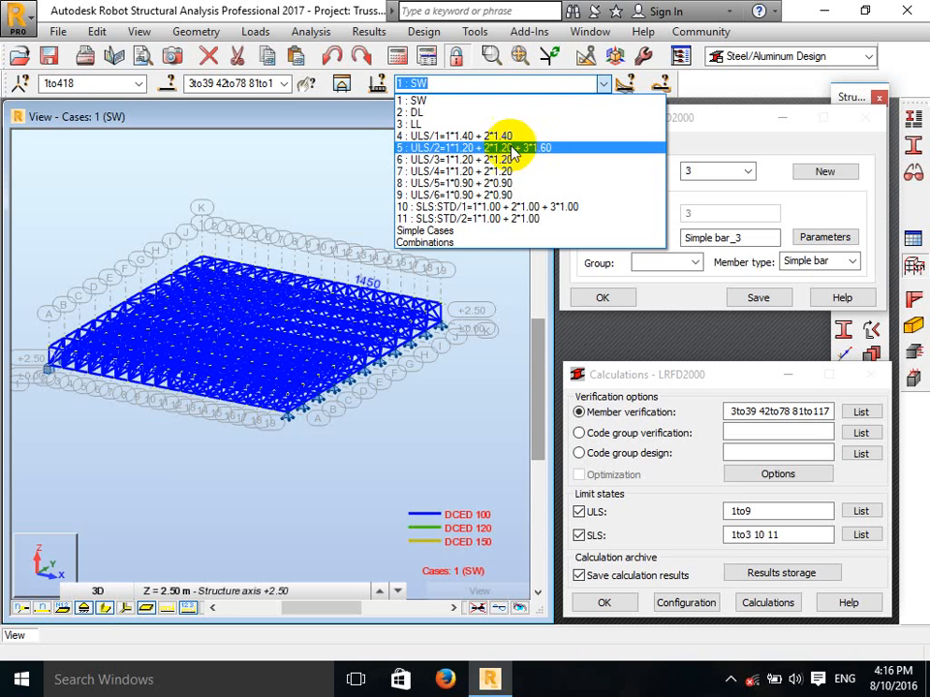
pyautogui.click(774, 150)
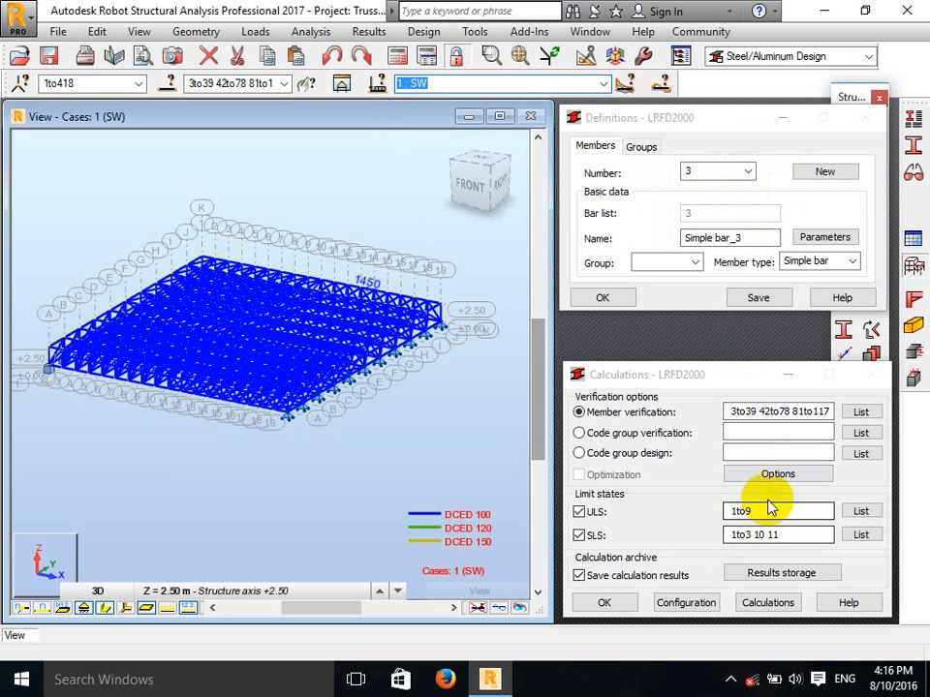
pyautogui.doubleClick(759, 511)
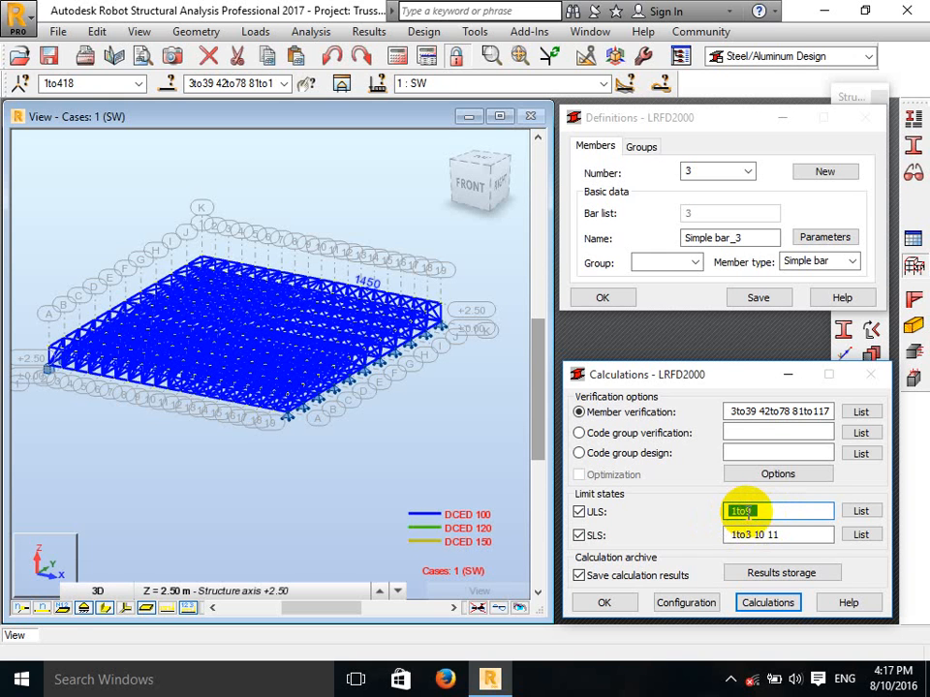
pyautogui.click(430, 84)
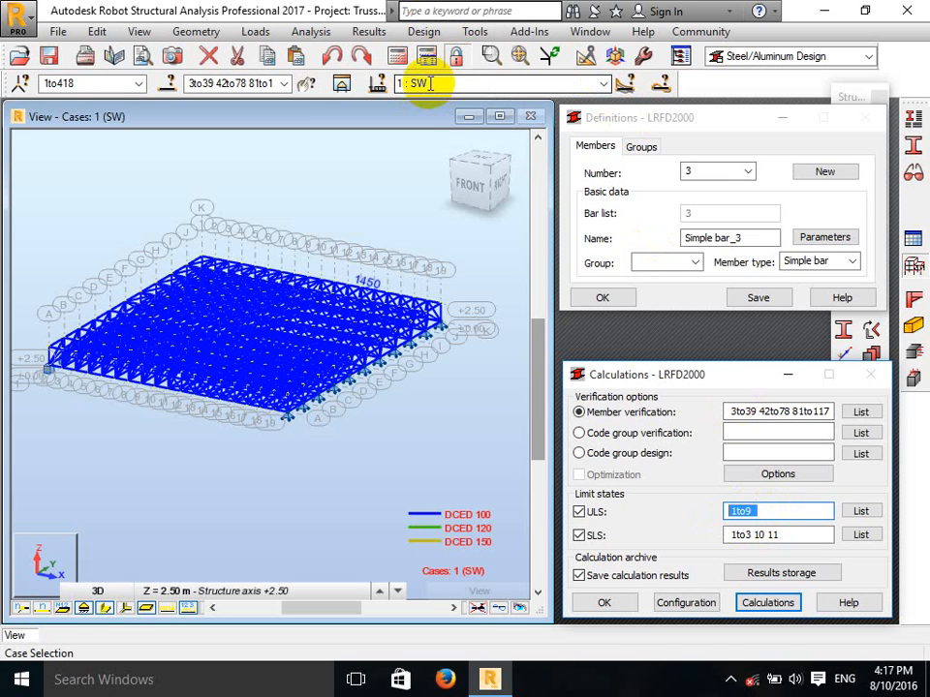
pyautogui.click(445, 83)
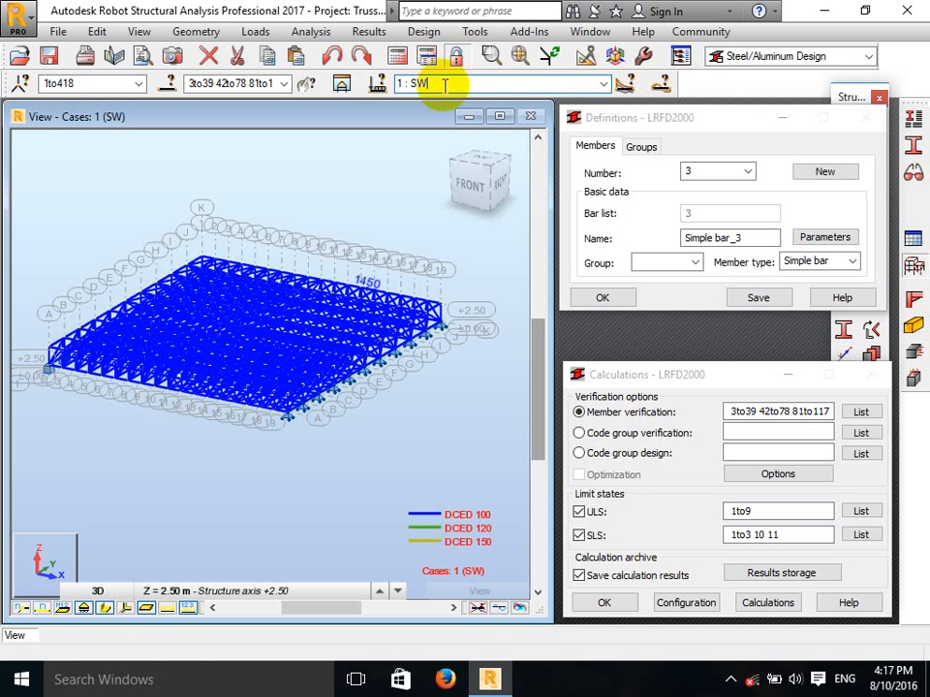
pyautogui.click(766, 512)
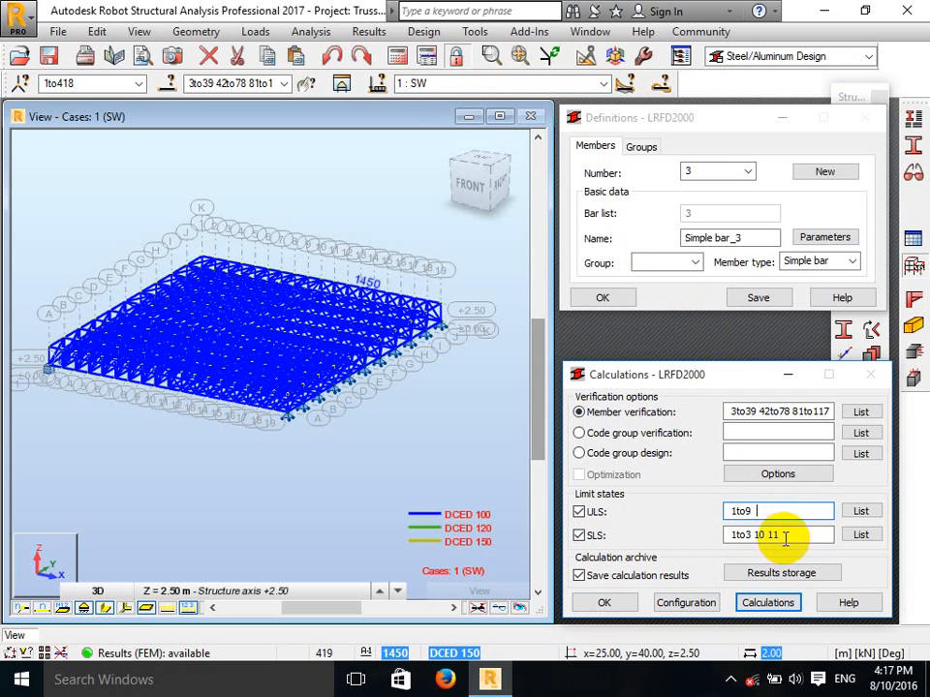
pyautogui.click(601, 83)
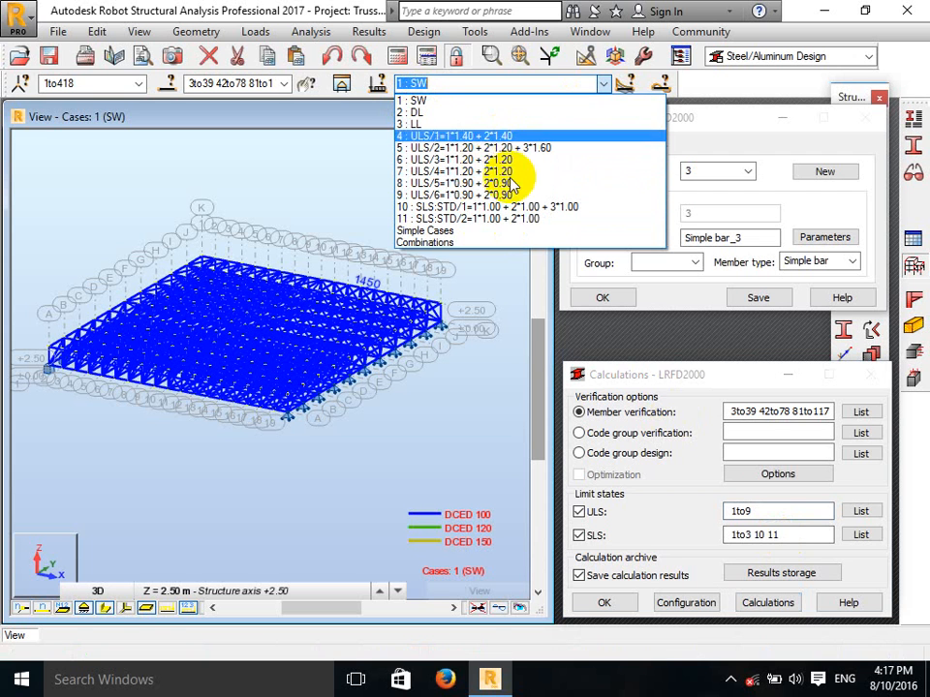
pyautogui.click(731, 144)
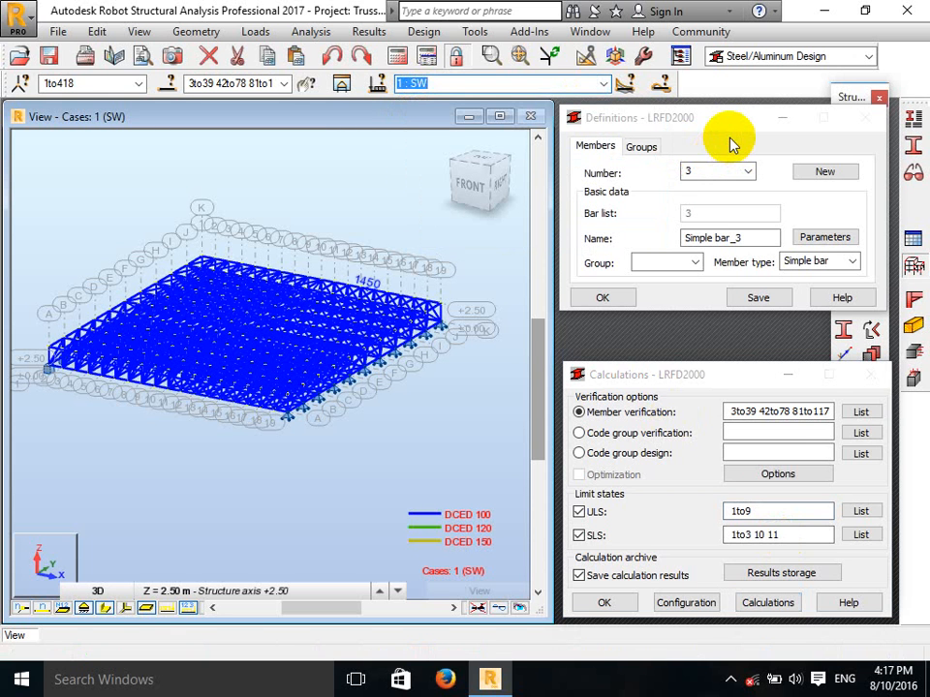
# Look through the combinations in the ULS Load Case Selection, highlighting case 5 (ULS/2), and close it without changing the list.
pyautogui.click(859, 514)
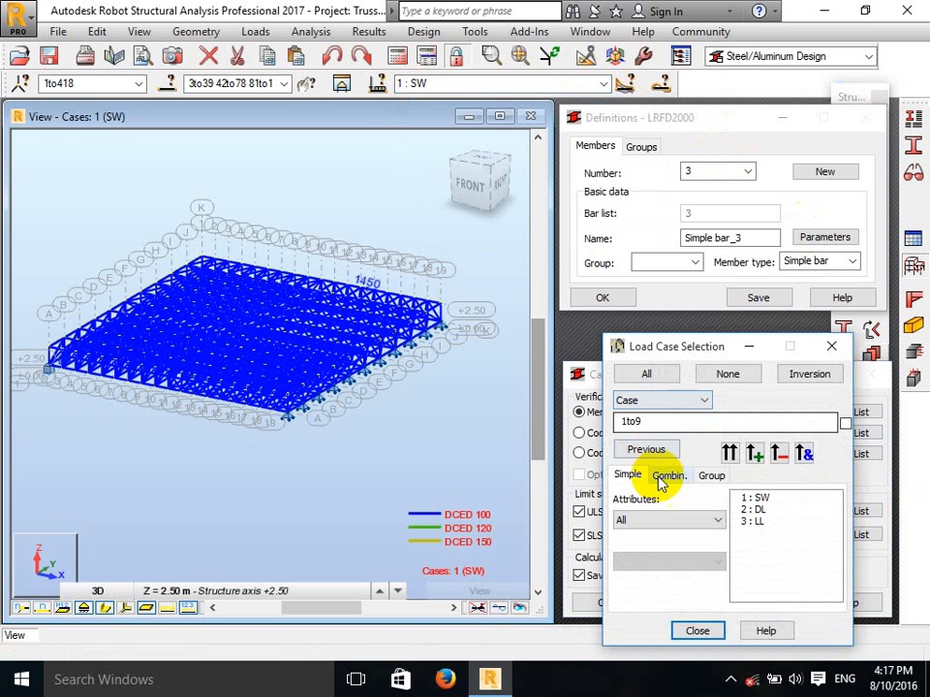
pyautogui.click(669, 484)
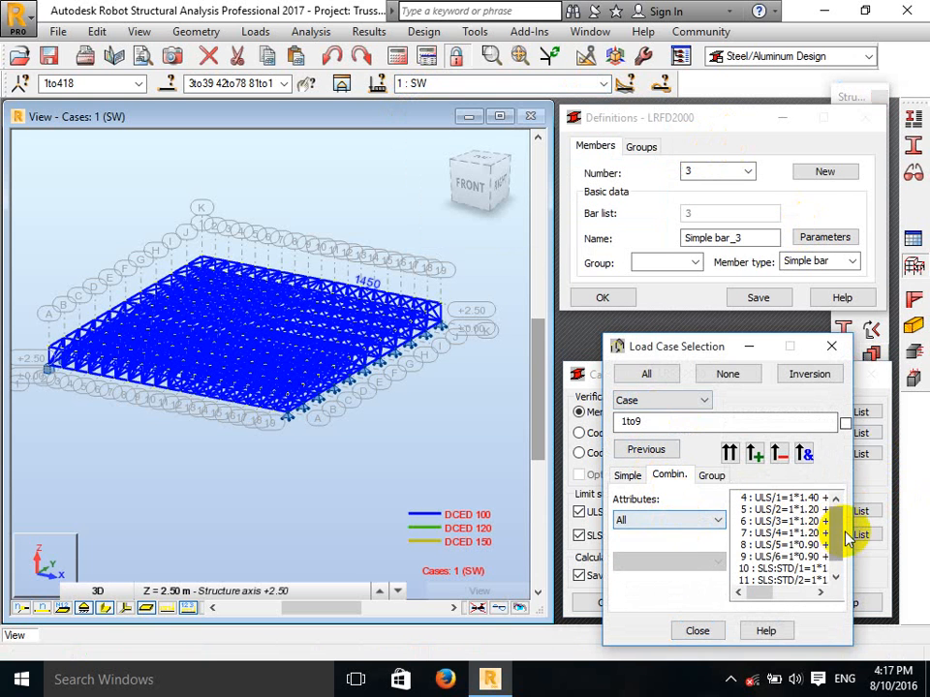
pyautogui.click(775, 509)
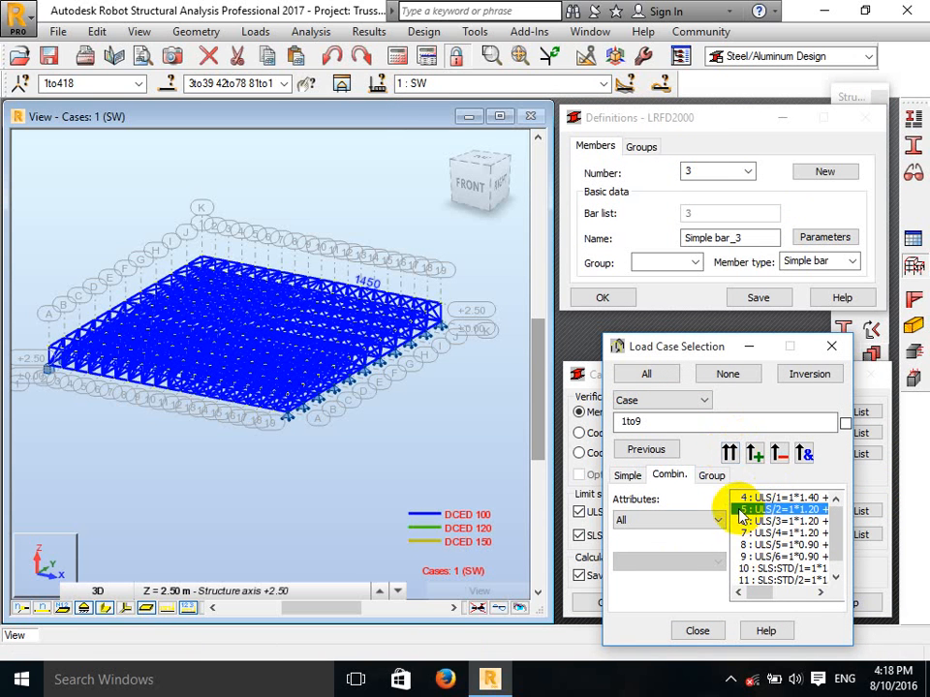
pyautogui.click(828, 347)
# Try case 5 alone as the ULS load case and restore the ULS list to 1to9.
pyautogui.click(763, 514)
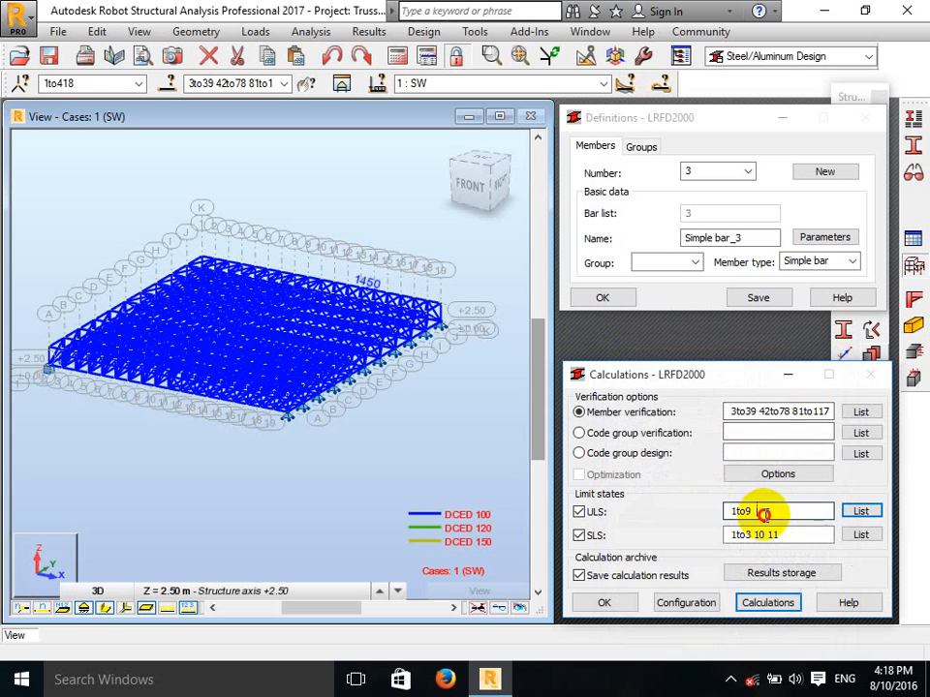
pyautogui.moveTo(763, 515); pyautogui.dragTo(638, 523)
pyautogui.write('5')
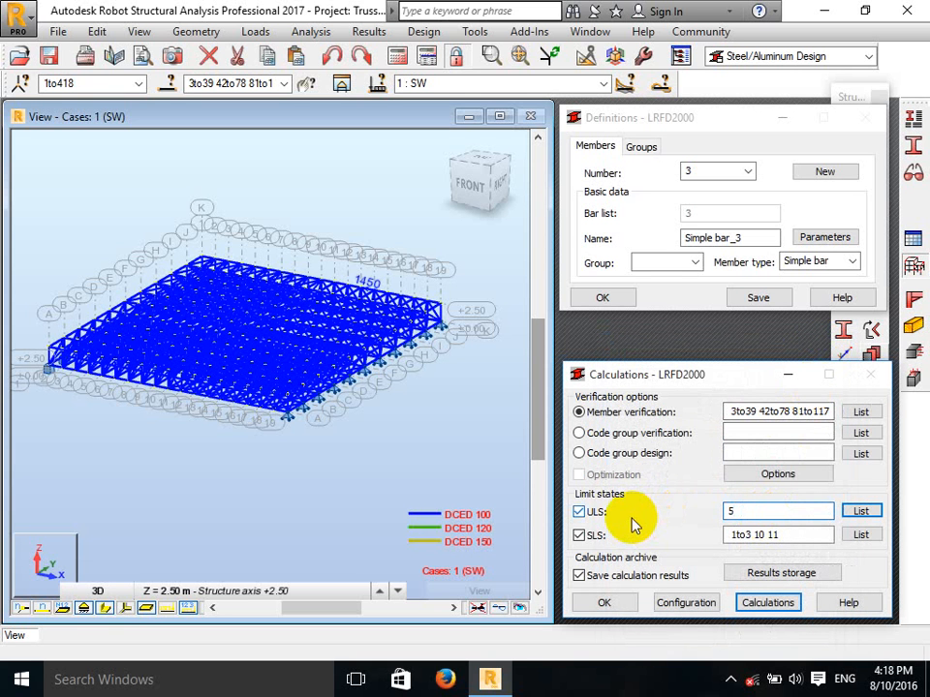
pyautogui.click(721, 514)
pyautogui.doubleClick(721, 514)
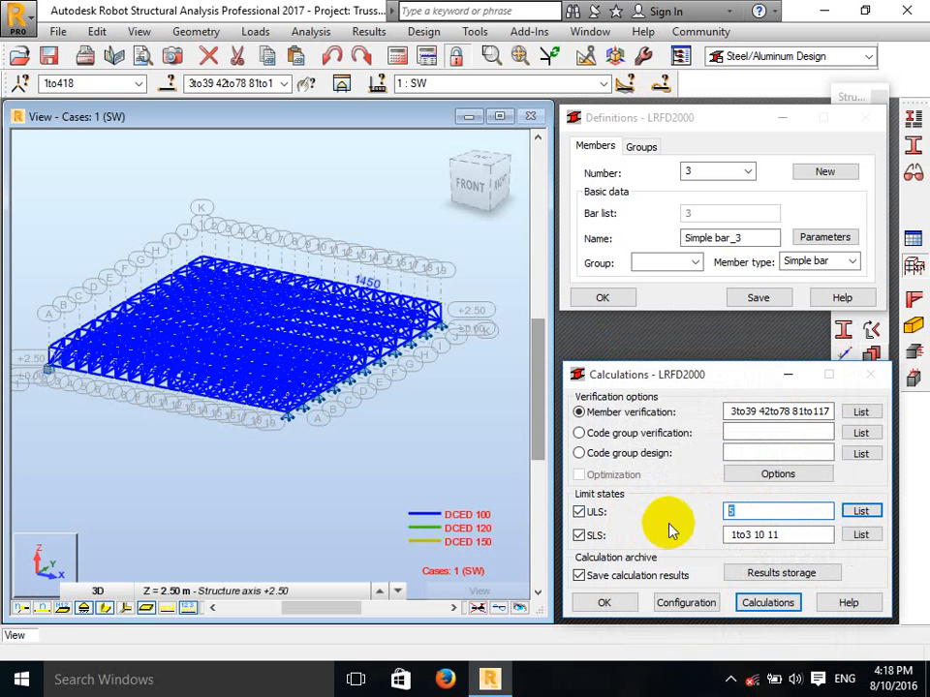
pyautogui.moveTo(758, 517); pyautogui.dragTo(684, 510)
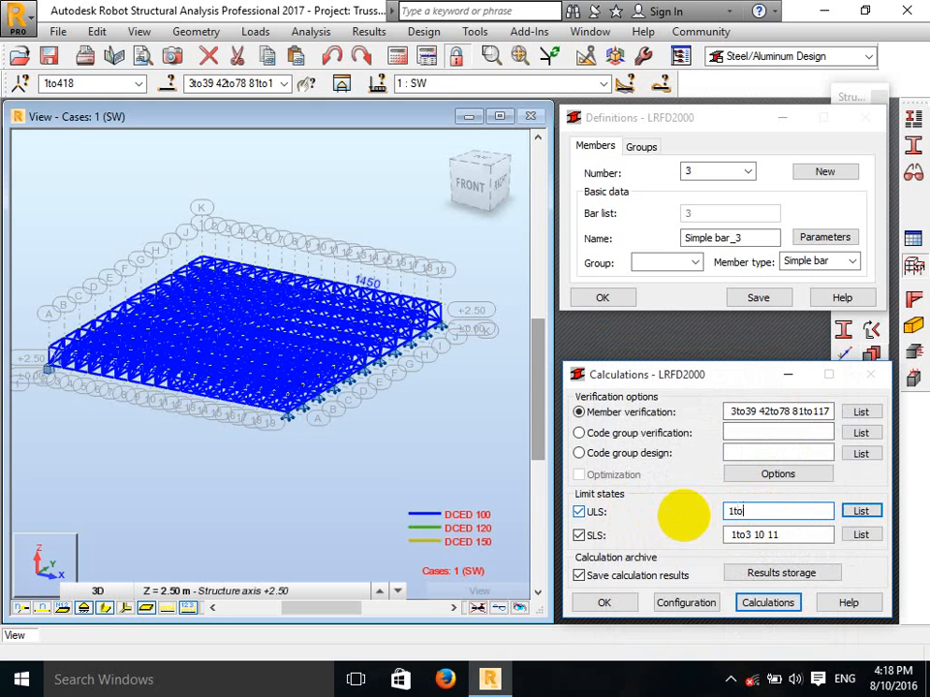
# Compare the SLS case list 1to3 10 11 with the defined load cases and SLS combinations.
pyautogui.click(802, 538)
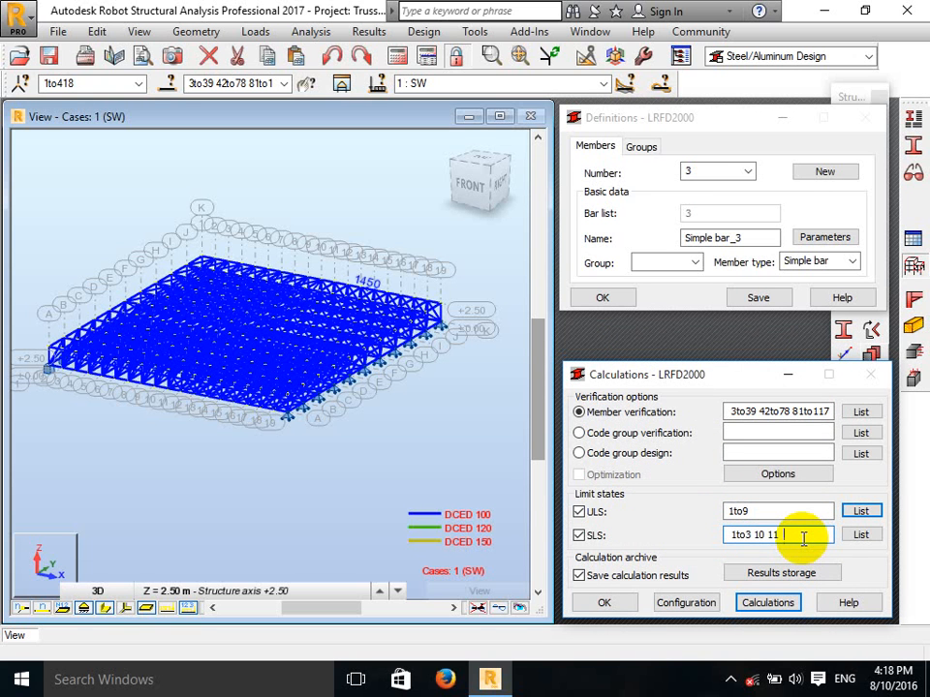
pyautogui.click(603, 83)
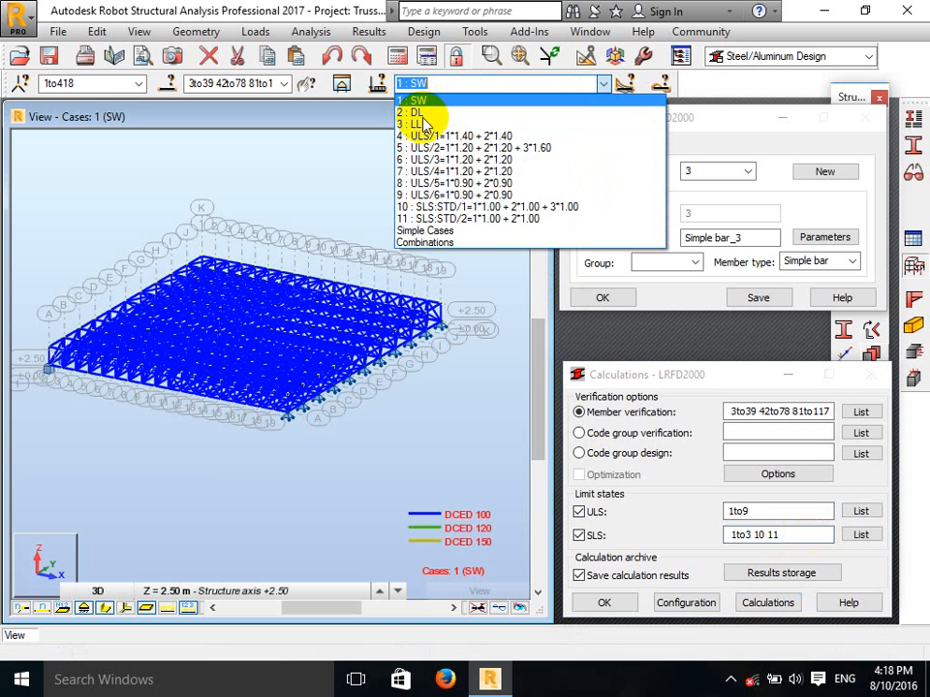
pyautogui.click(695, 94)
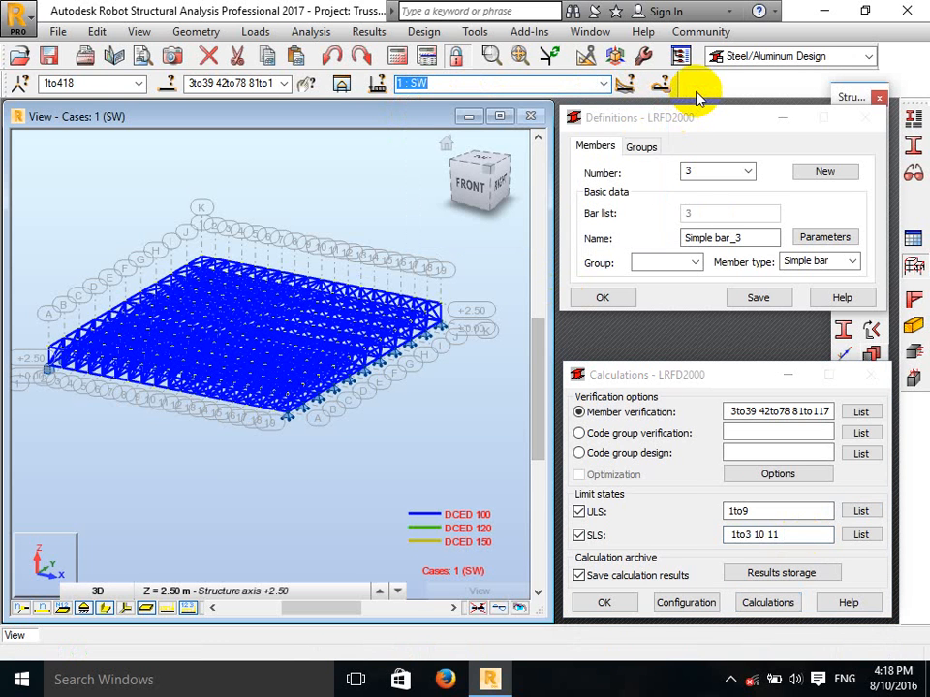
# Run the LRFD2000 member verification for the ULS and SLS cases and display its results table.
pyautogui.click(602, 602)
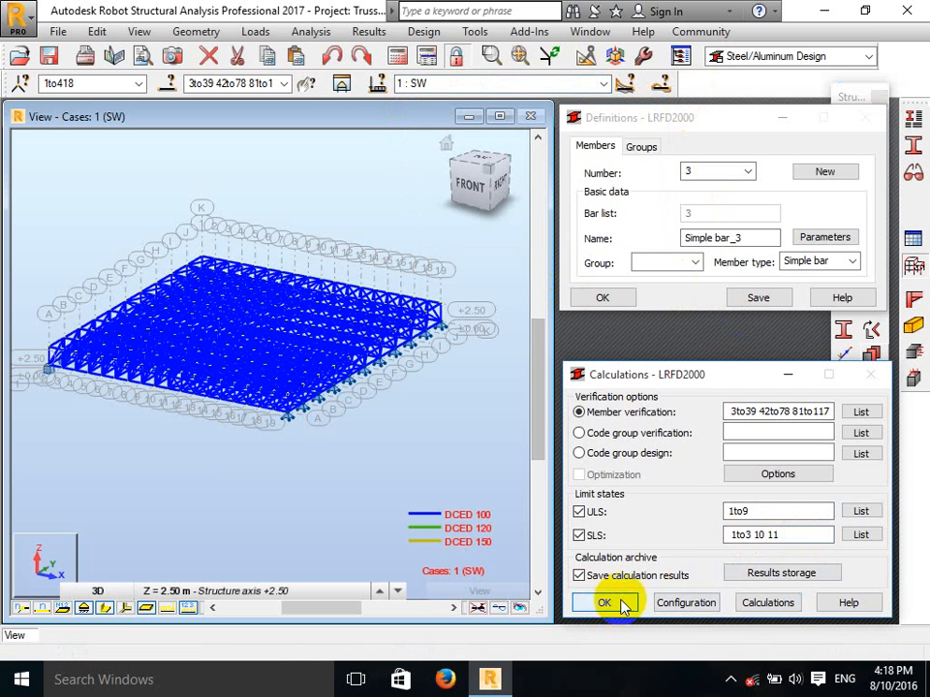
pyautogui.click(777, 602)
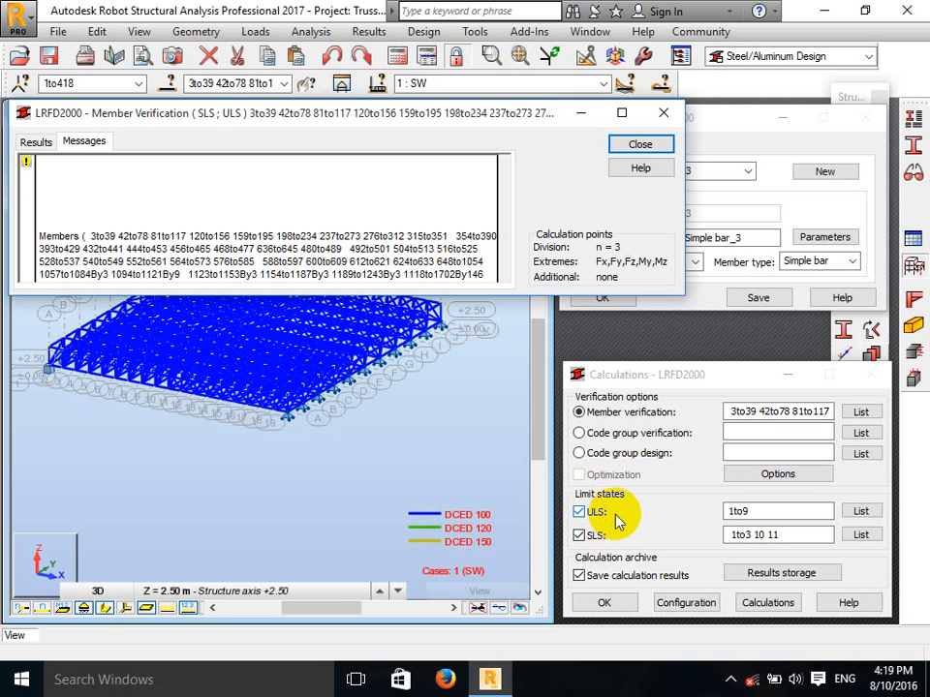
pyautogui.click(729, 685)
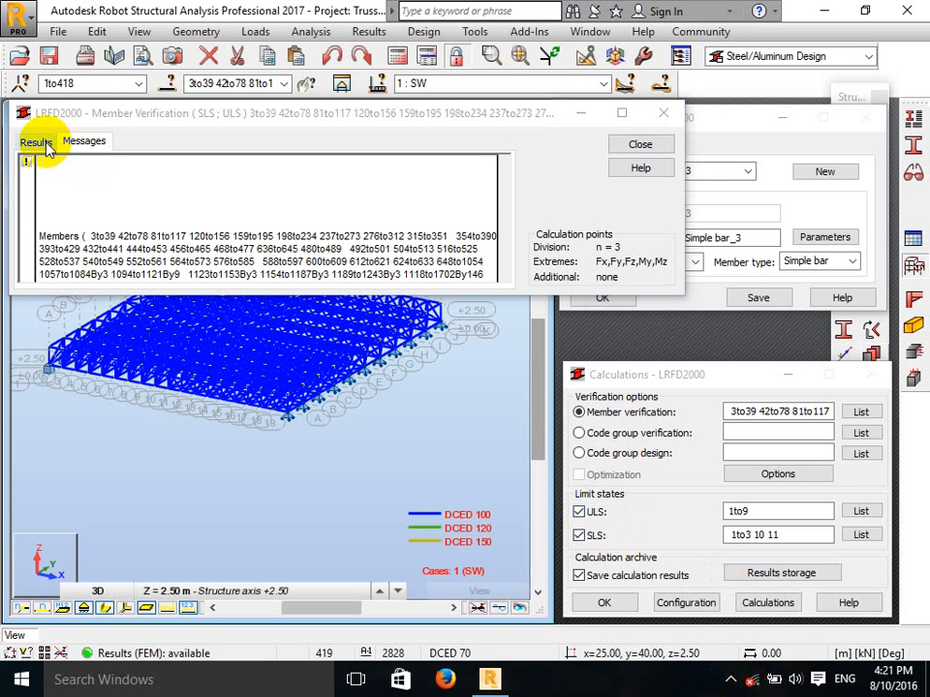
pyautogui.click(39, 144)
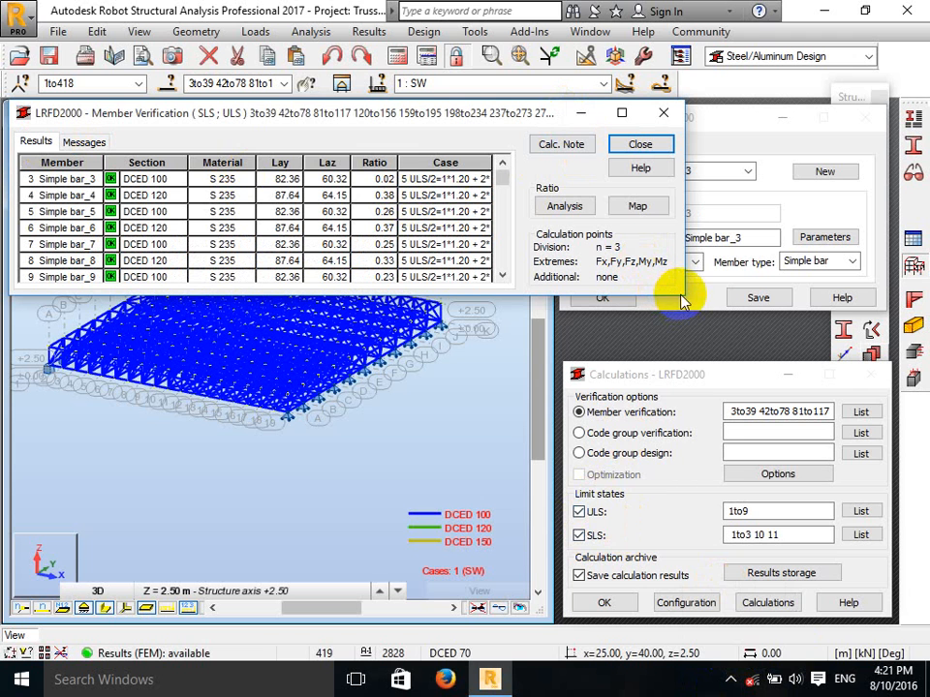
# Enlarge the Member Verification results window, move it off the model and clear the bar selection in the view.
pyautogui.moveTo(685, 292); pyautogui.dragTo(664, 540)
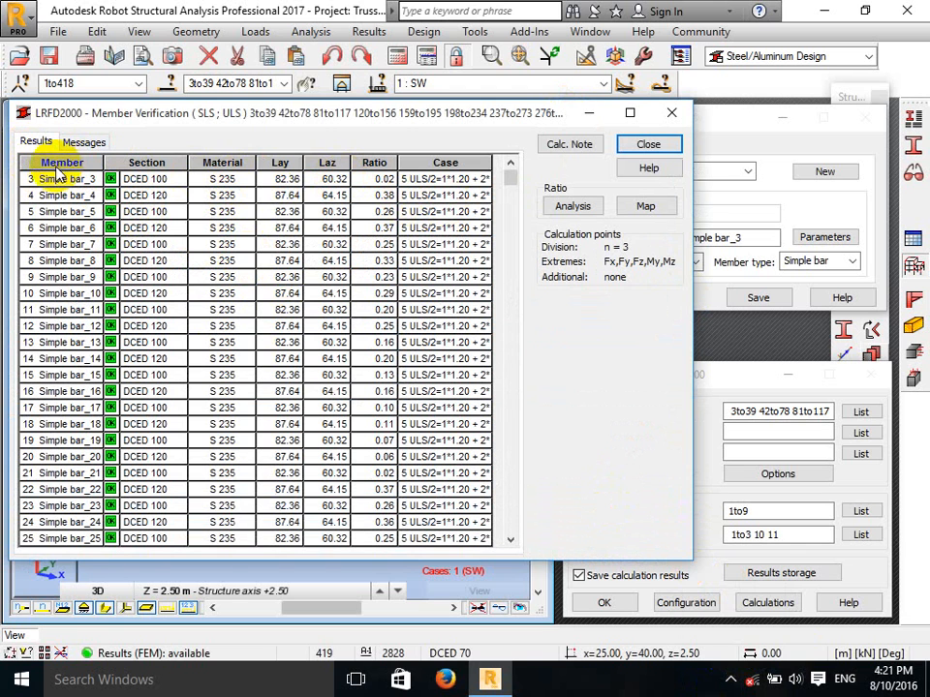
pyautogui.moveTo(158, 118); pyautogui.dragTo(405, 80)
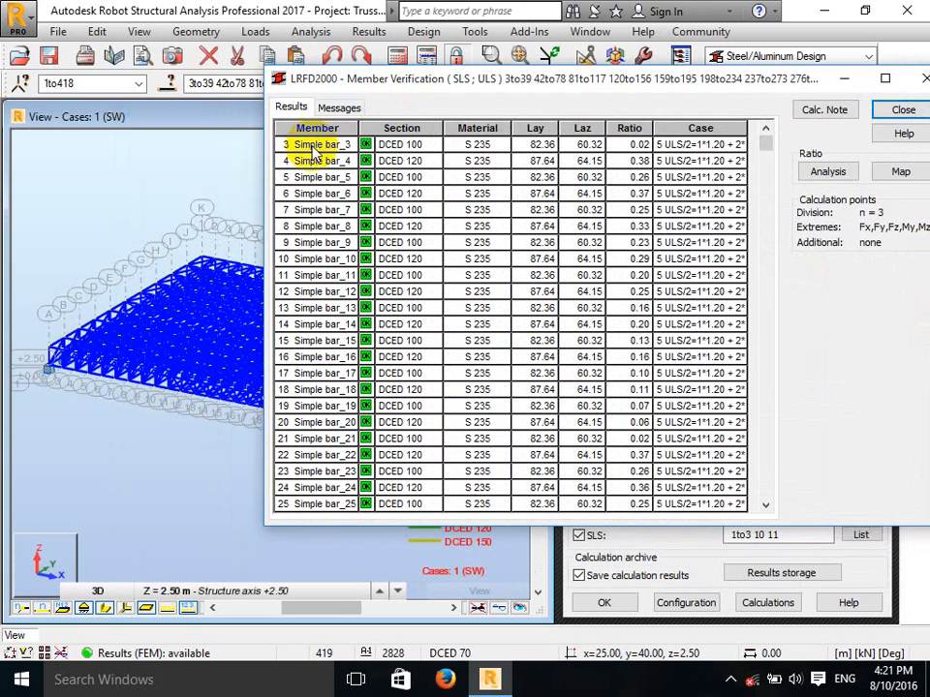
pyautogui.click(125, 209)
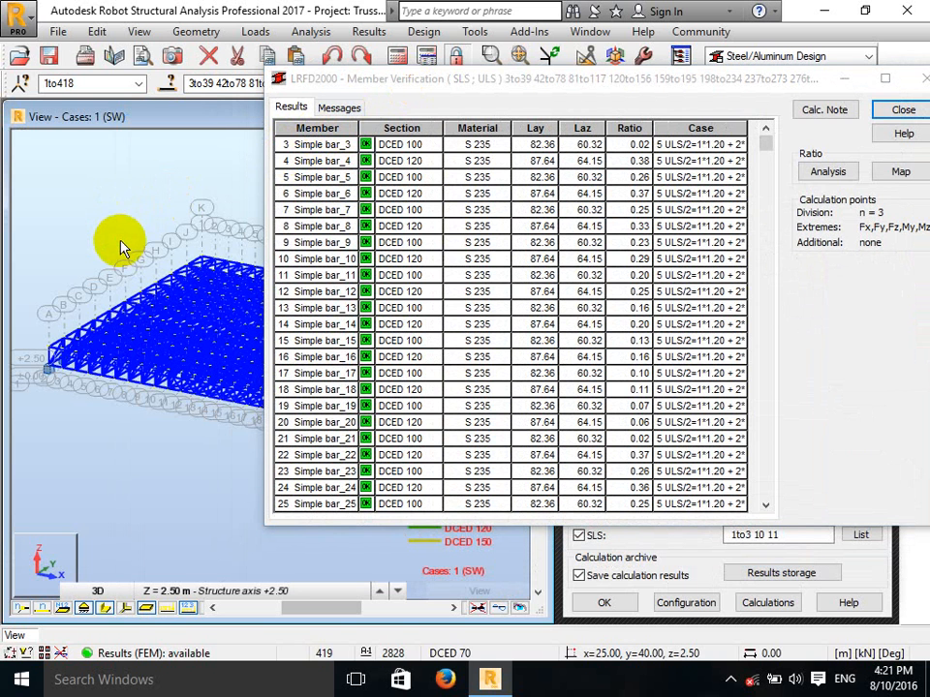
pyautogui.rightClick(103, 213)
pyautogui.click(105, 239)
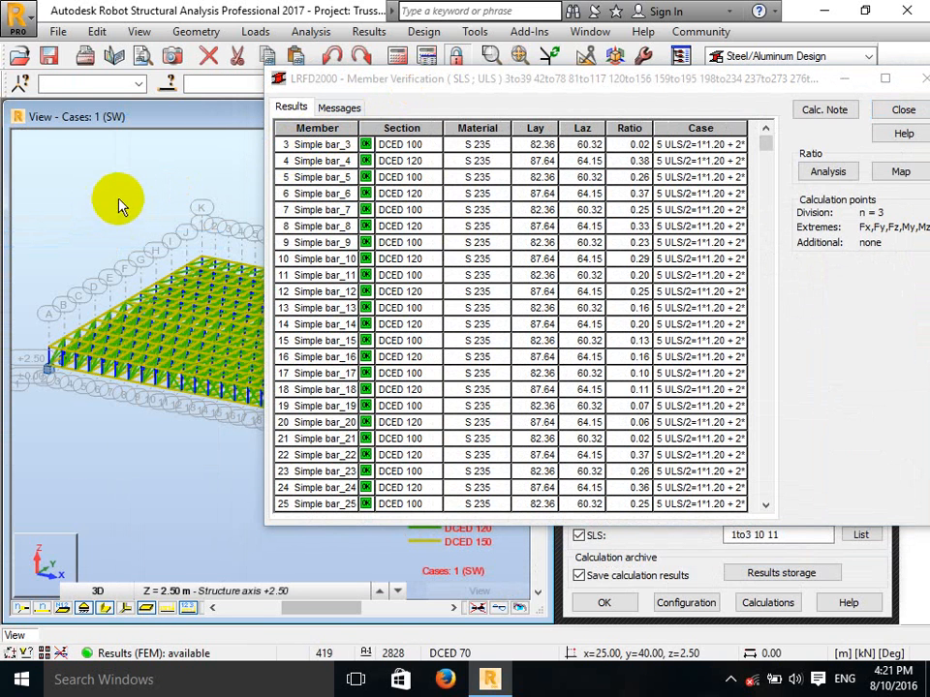
pyautogui.moveTo(385, 83); pyautogui.dragTo(458, 99)
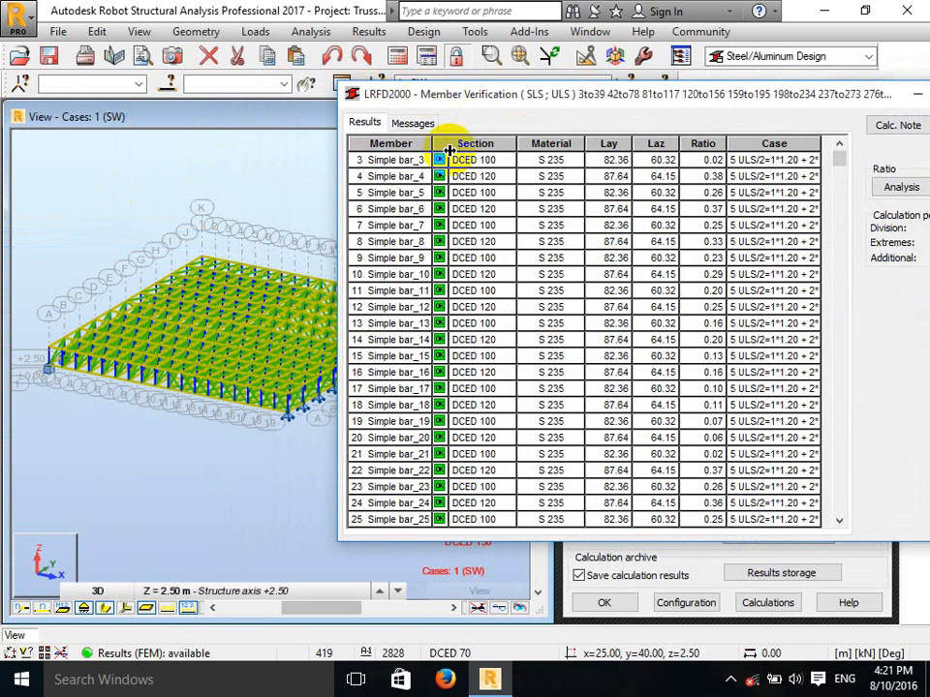
# Select bar 3 by its number and rotate the truss to a higher 3D viewpoint to locate it.
pyautogui.click(233, 84)
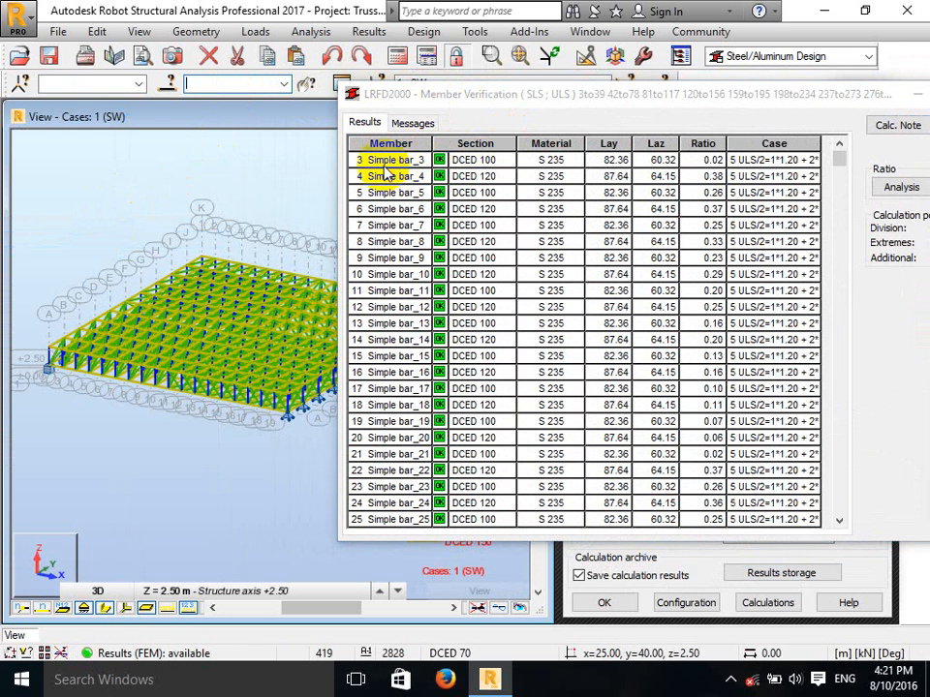
pyautogui.rightClick(137, 191)
pyautogui.click(114, 263)
pyautogui.moveTo(114, 263); pyautogui.dragTo(256, 139)
pyautogui.rightClick(256, 141)
pyautogui.click(249, 172)
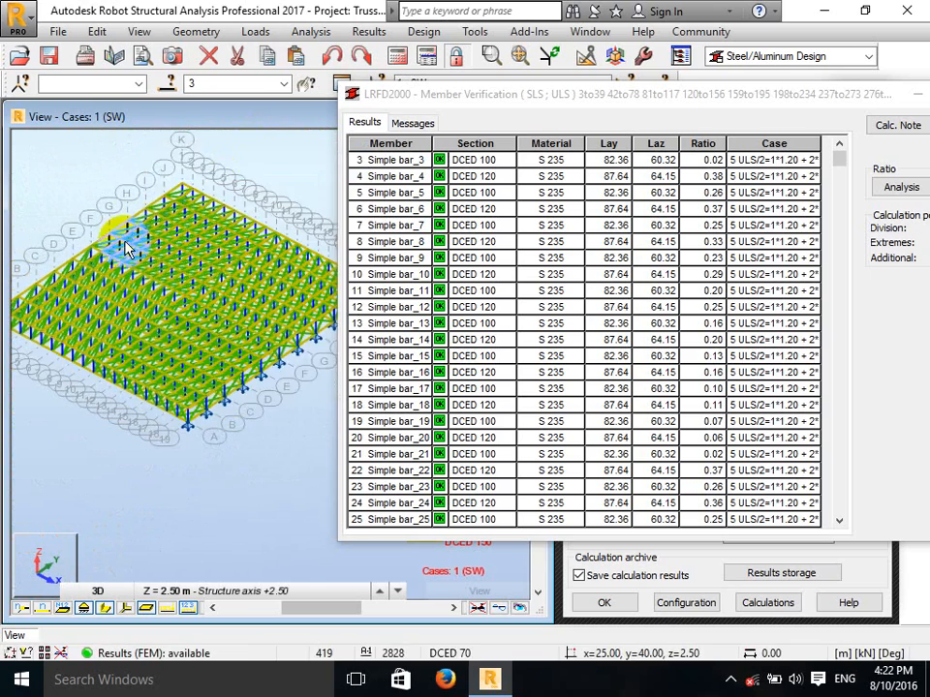
# Isolate bar 3 in a separate view, exit that view, and zoom in on the bar at the truss corner near axes A and 1.
pyautogui.moveTo(415, 97); pyautogui.dragTo(430, 126)
pyautogui.click(342, 88)
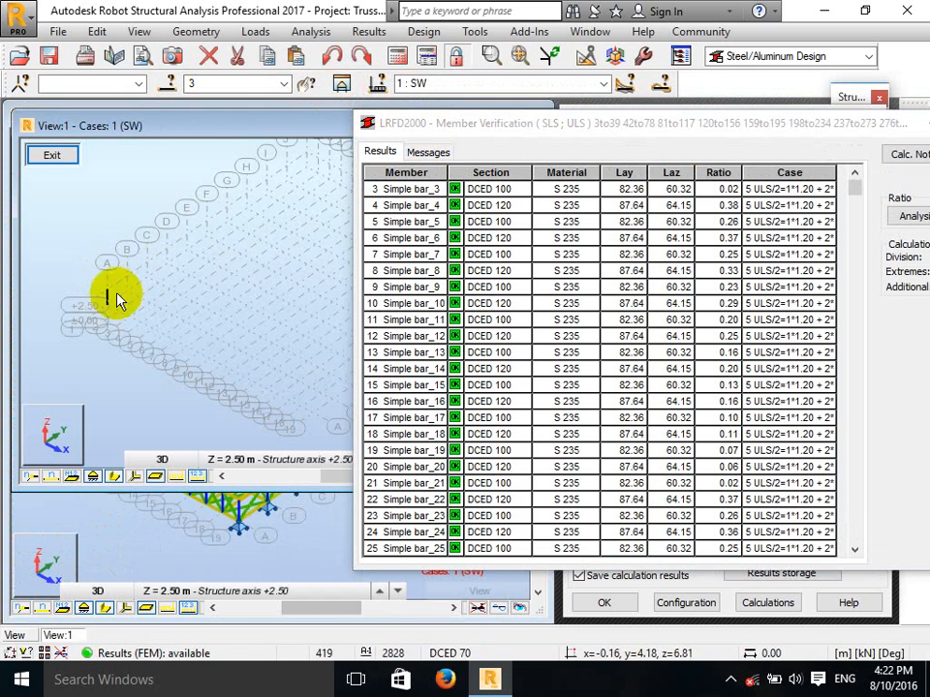
pyautogui.click(55, 155)
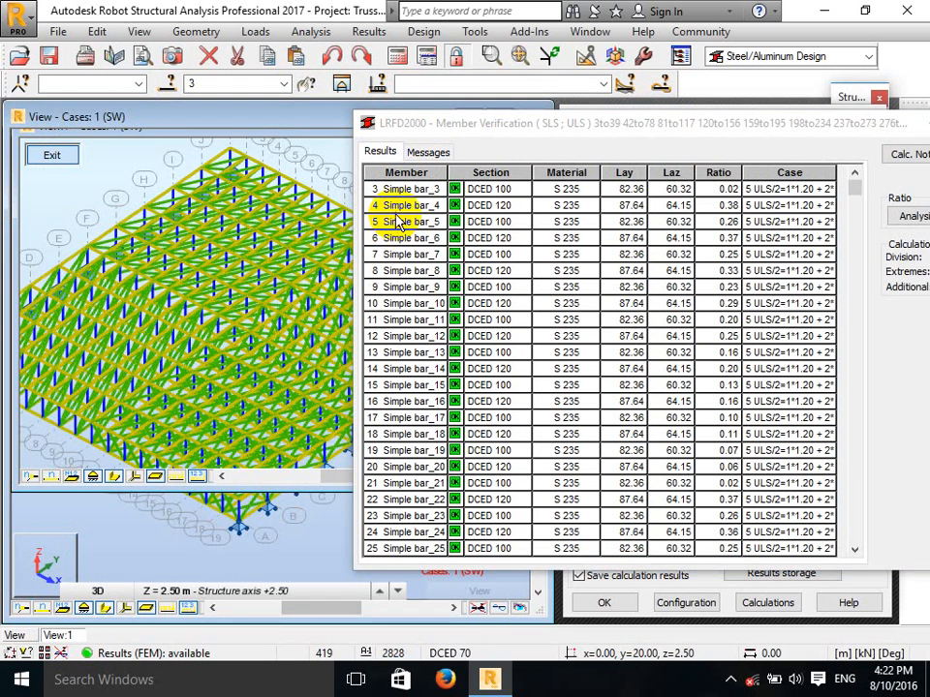
pyautogui.moveTo(117, 279); pyautogui.dragTo(250, 265, button='middle')
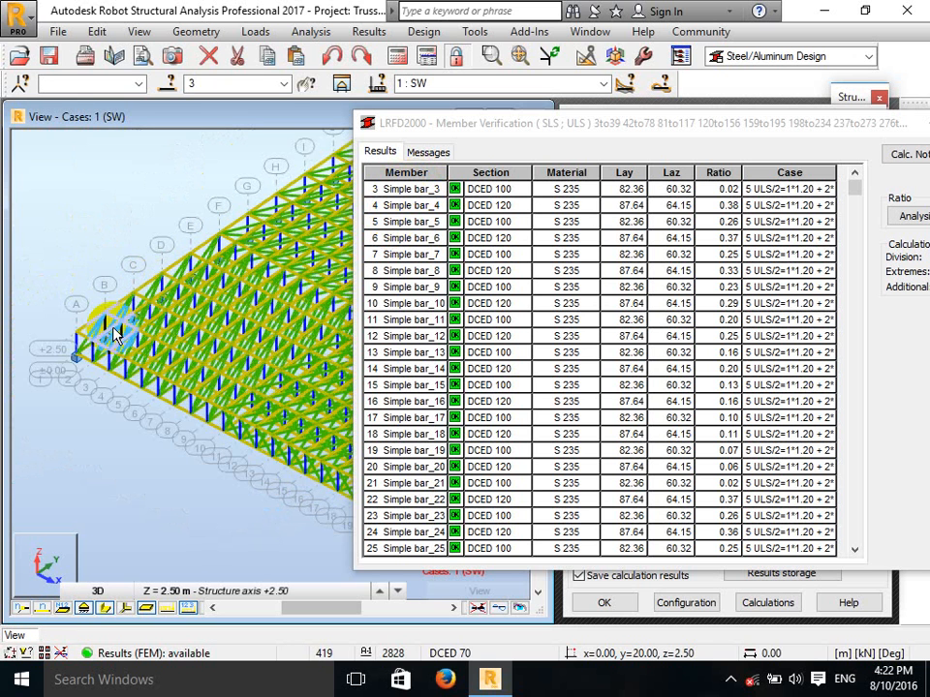
pyautogui.moveTo(108, 331); pyautogui.dragTo(176, 322, button='middle')
pyautogui.scroll(3, 178, 334)
pyautogui.scroll(4, 140, 336)
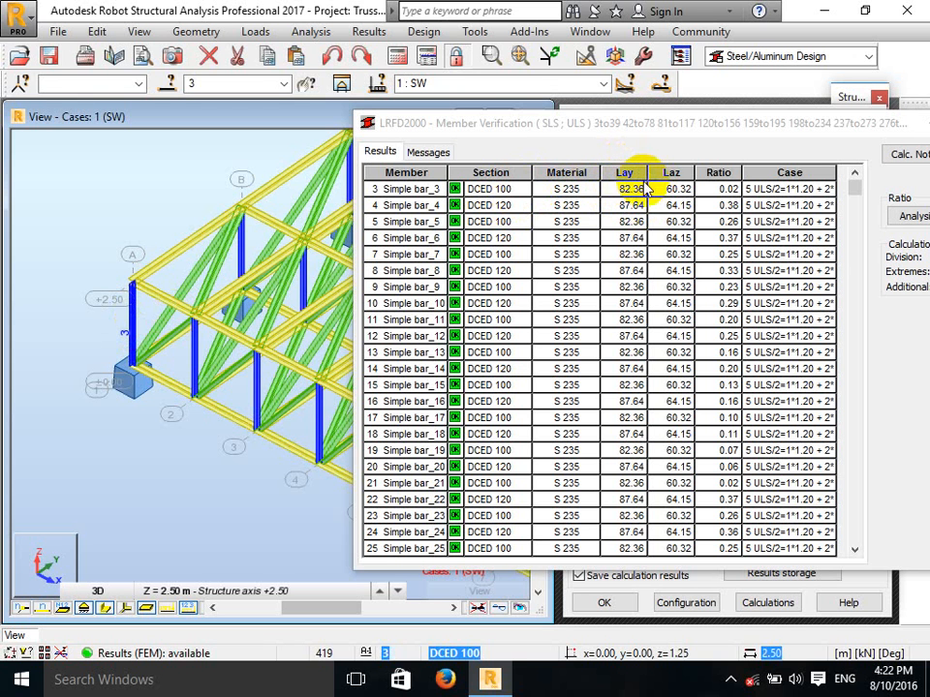
# Reposition the Member Verification window so the whole results table and its Ratio column can be examined.
pyautogui.moveTo(623, 123); pyautogui.dragTo(511, 124)
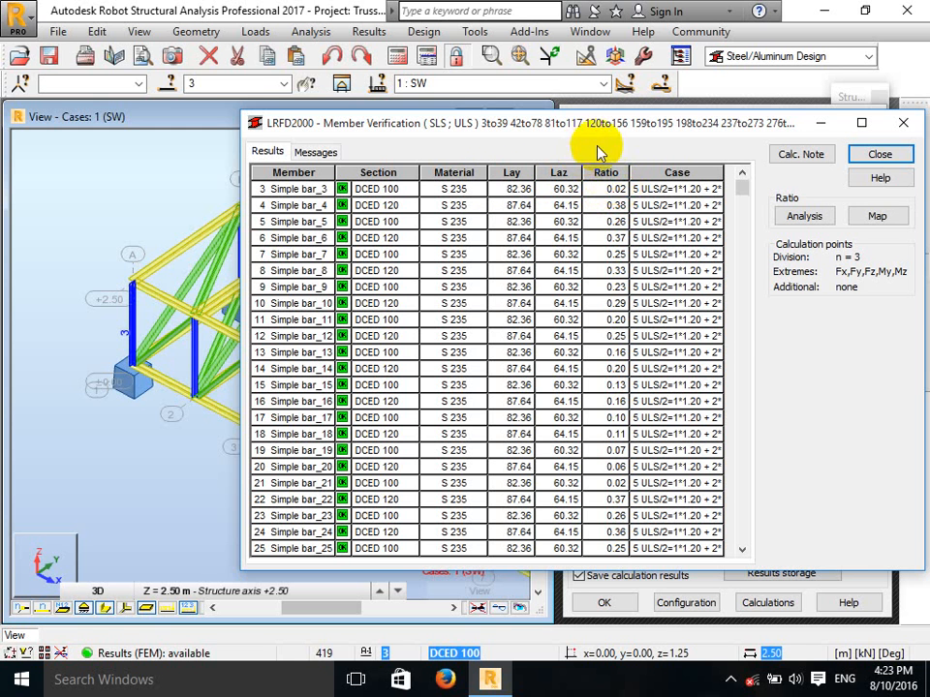
pyautogui.moveTo(465, 123); pyautogui.dragTo(332, 140)
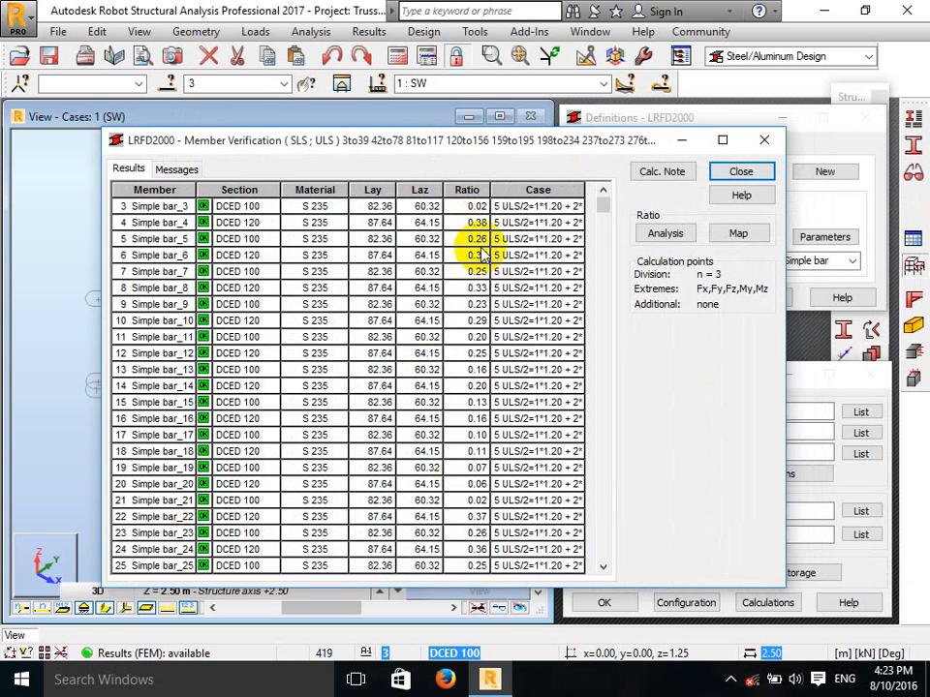
# Sort the verification results by governing case in both directions and compare the cases with the ULS and SLS case lists.
pyautogui.click(539, 190)
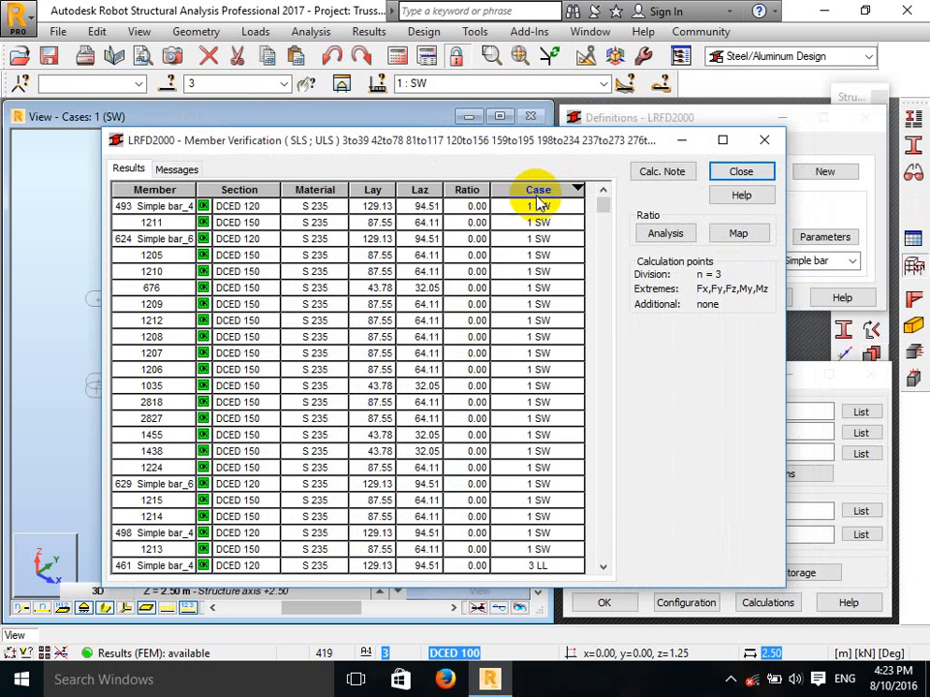
pyautogui.click(574, 189)
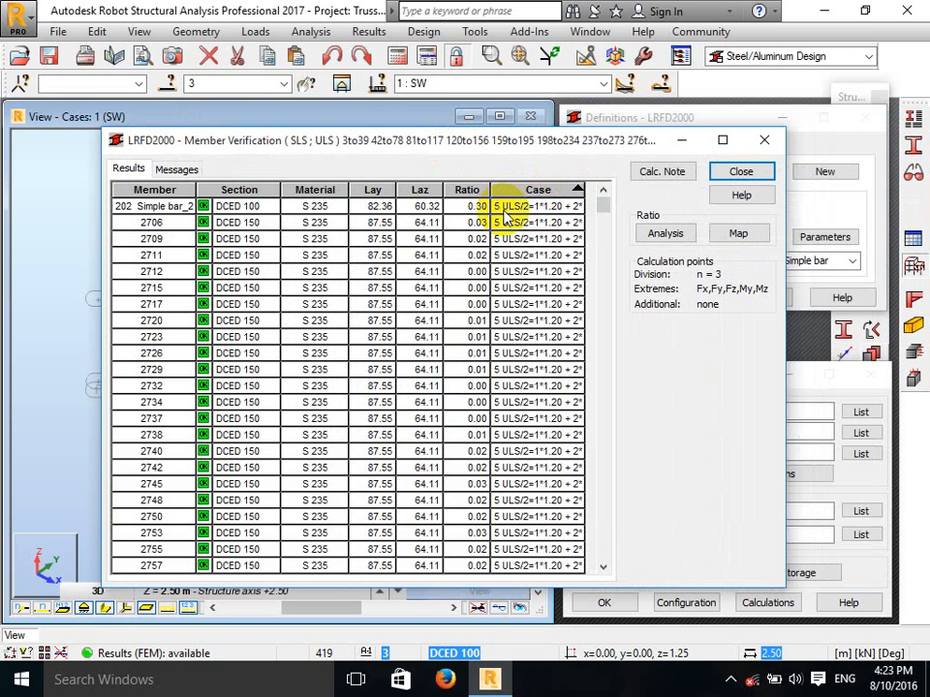
pyautogui.moveTo(457, 146); pyautogui.dragTo(388, 140)
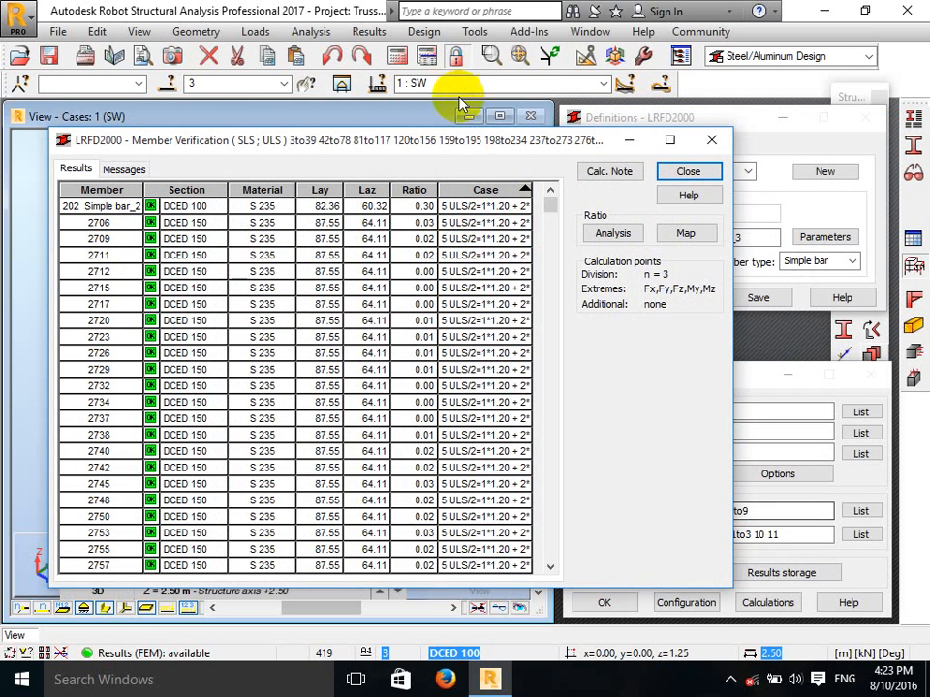
pyautogui.moveTo(474, 145); pyautogui.dragTo(419, 140)
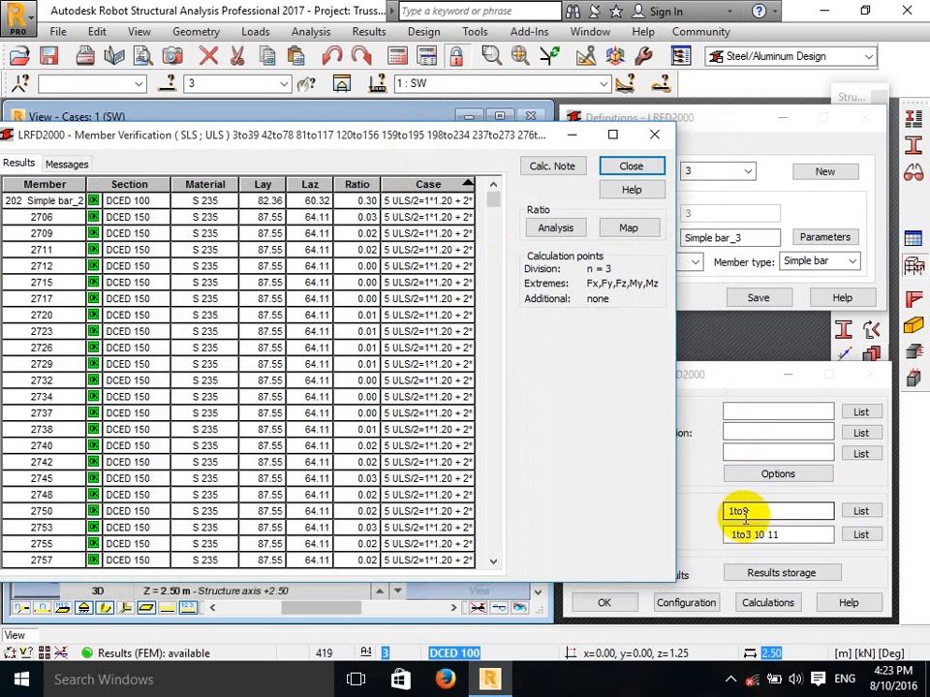
pyautogui.click(751, 512)
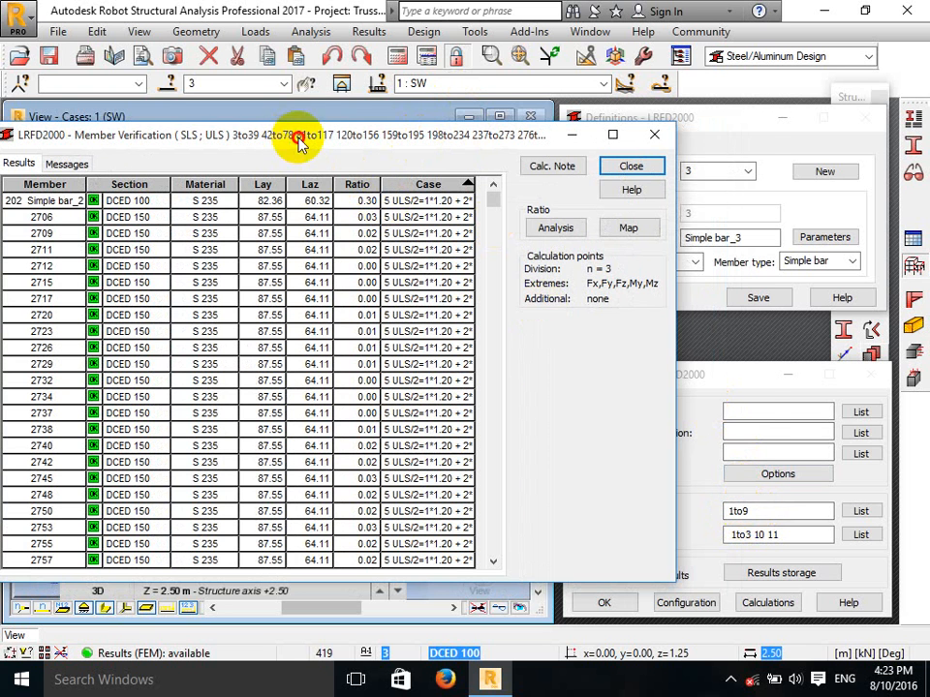
pyautogui.moveTo(297, 136); pyautogui.dragTo(380, 118)
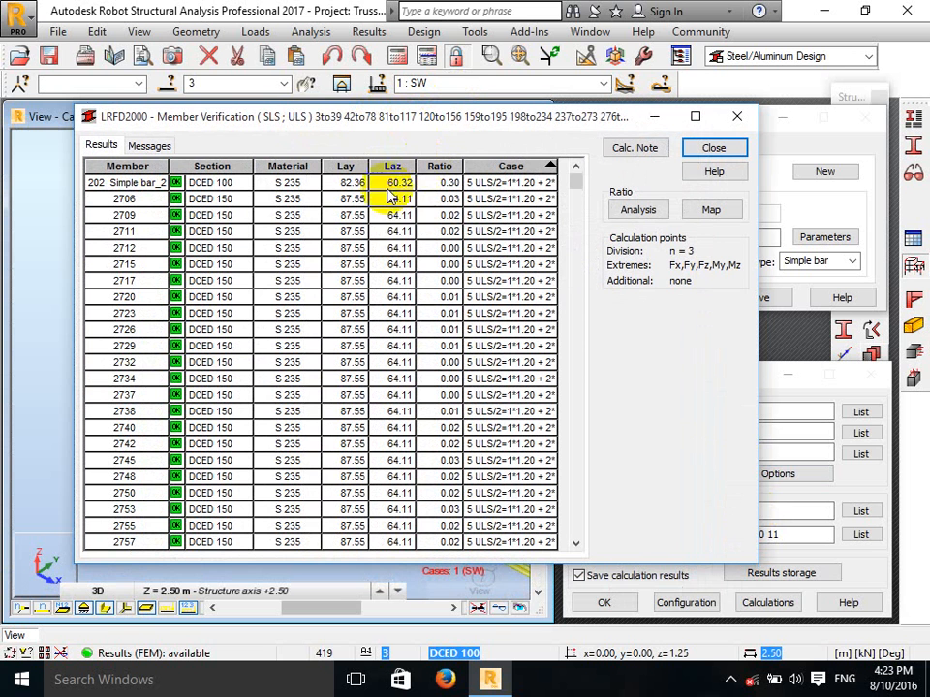
pyautogui.click(574, 184)
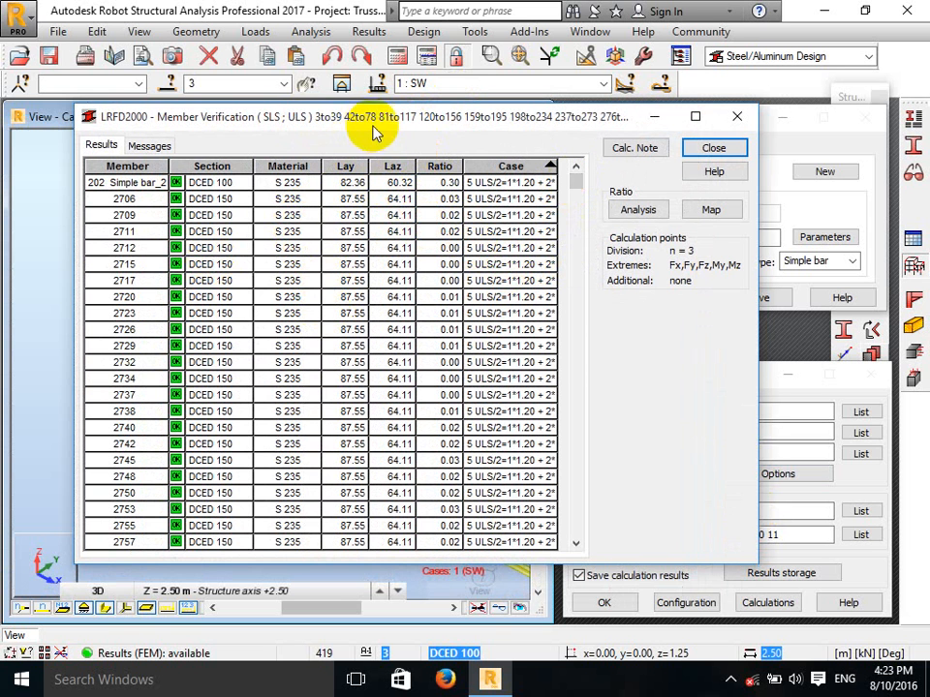
pyautogui.moveTo(373, 118); pyautogui.dragTo(364, 58)
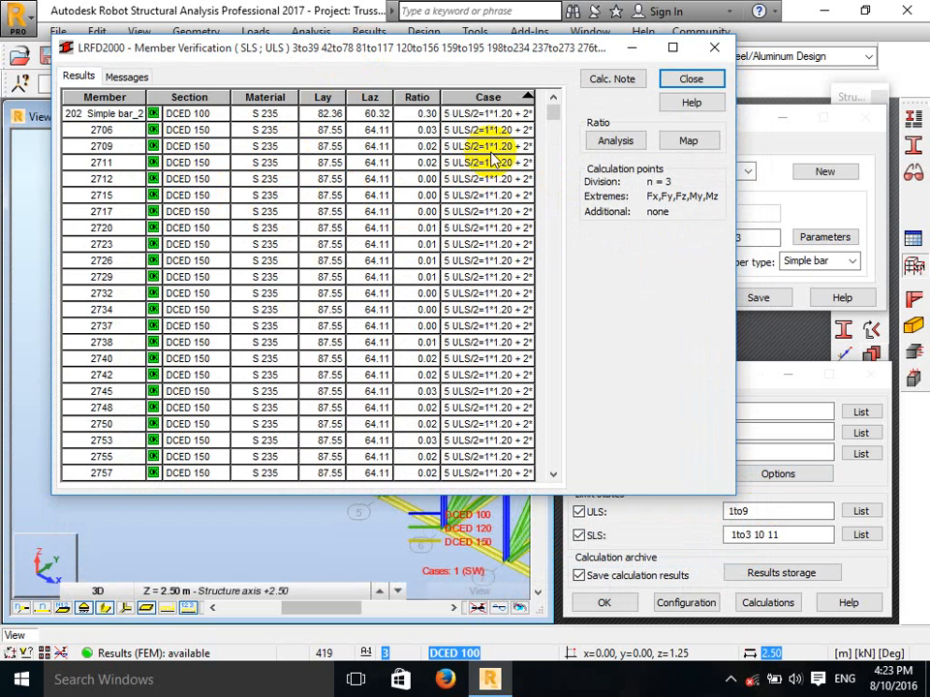
pyautogui.moveTo(550, 115)
pyautogui.mouseDown()
pyautogui.moveTo(545, 310)
pyautogui.moveTo(556, 477)
pyautogui.moveTo(565, 88)
pyautogui.moveTo(551, 164)
pyautogui.moveTo(554, 311)
pyautogui.moveTo(560, 113)
pyautogui.mouseUp()
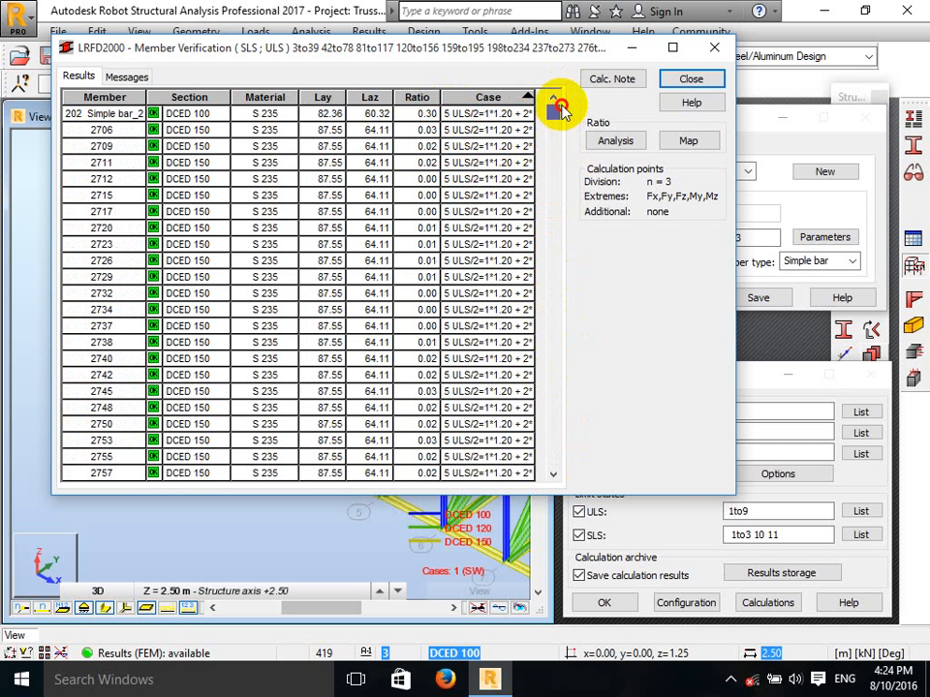
# Examine the simplified LRFD2000 code results of member 2711, including its slenderness, axial force, capacity and ratio, and close them.
pyautogui.doubleClick(204, 165)
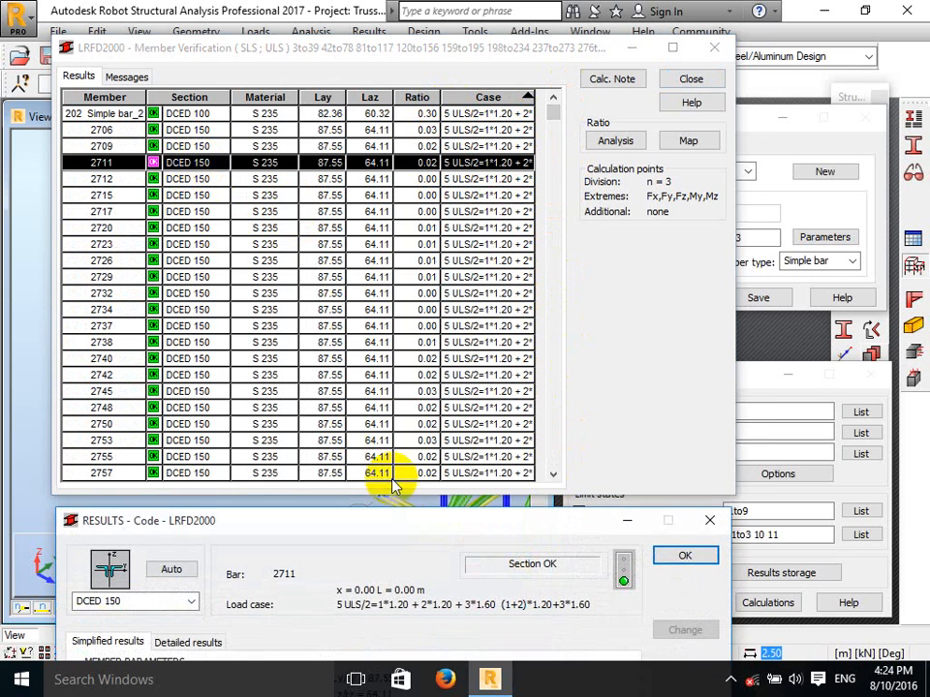
pyautogui.moveTo(387, 401); pyautogui.dragTo(414, 242)
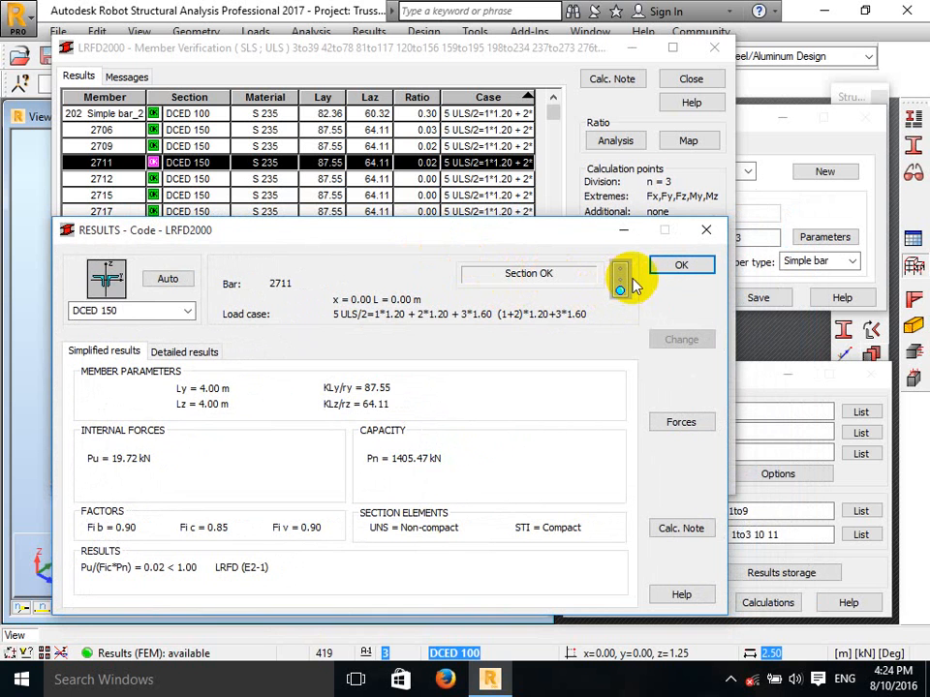
pyautogui.moveTo(374, 234); pyautogui.dragTo(377, 284)
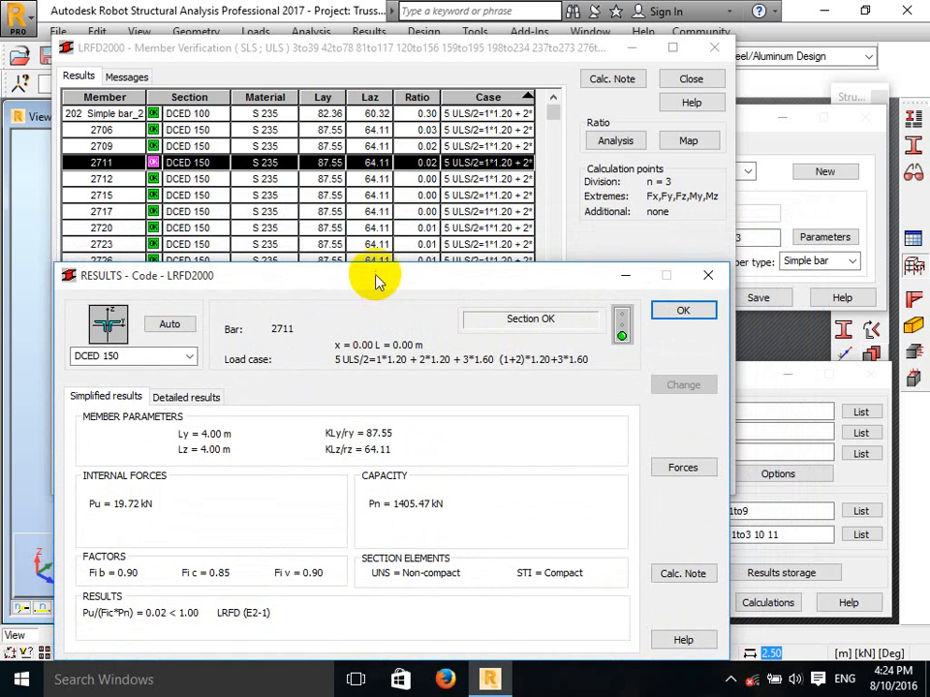
pyautogui.moveTo(369, 284); pyautogui.dragTo(365, 241)
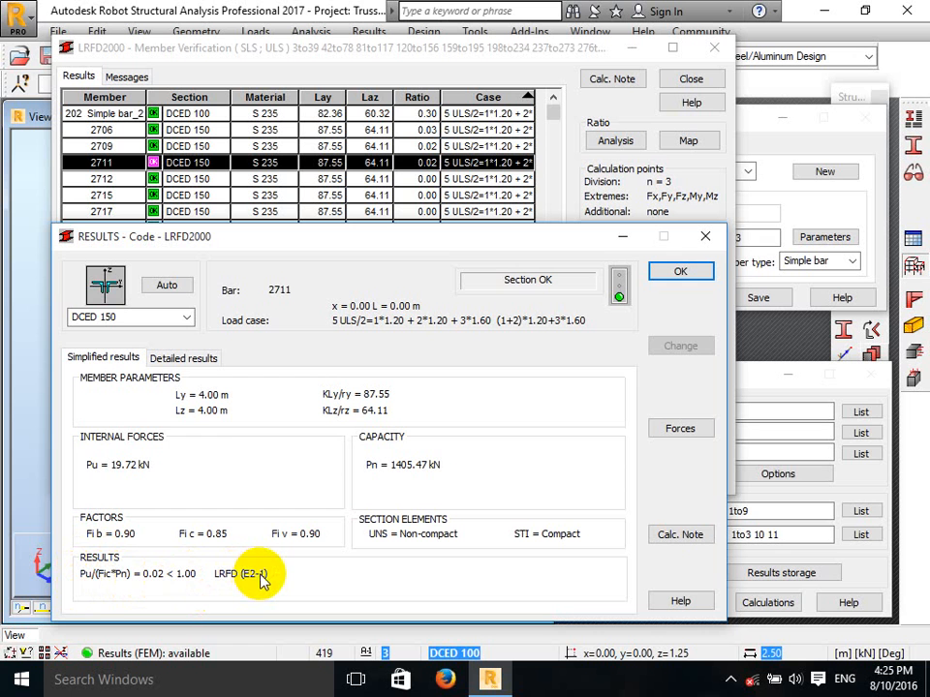
pyautogui.click(704, 239)
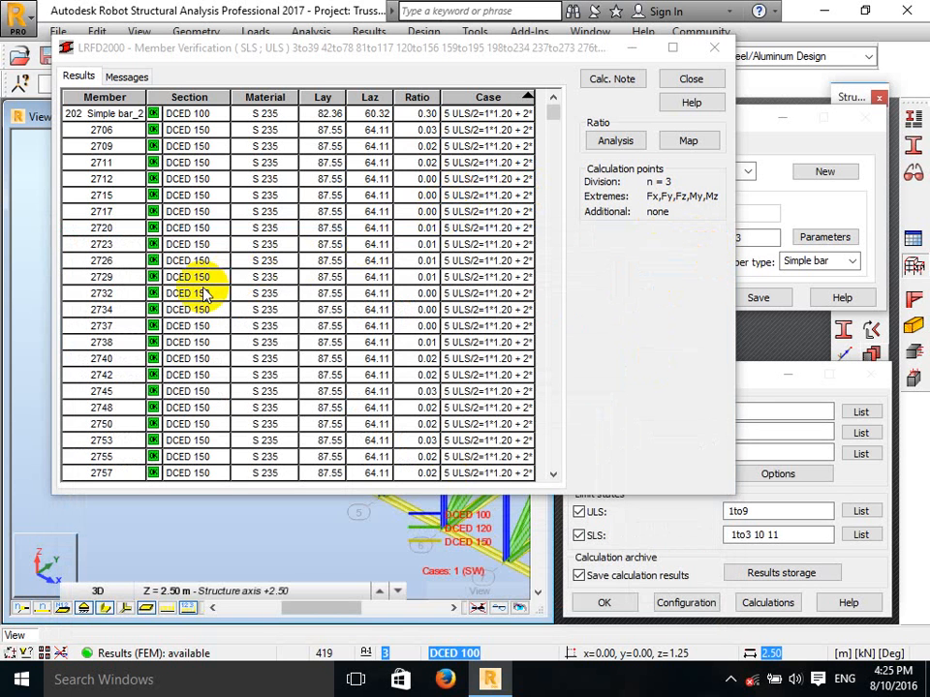
# Look through the sections and ratios of the remaining members, and view and close the code results of bar 67.
pyautogui.scroll(-20, 205, 295)
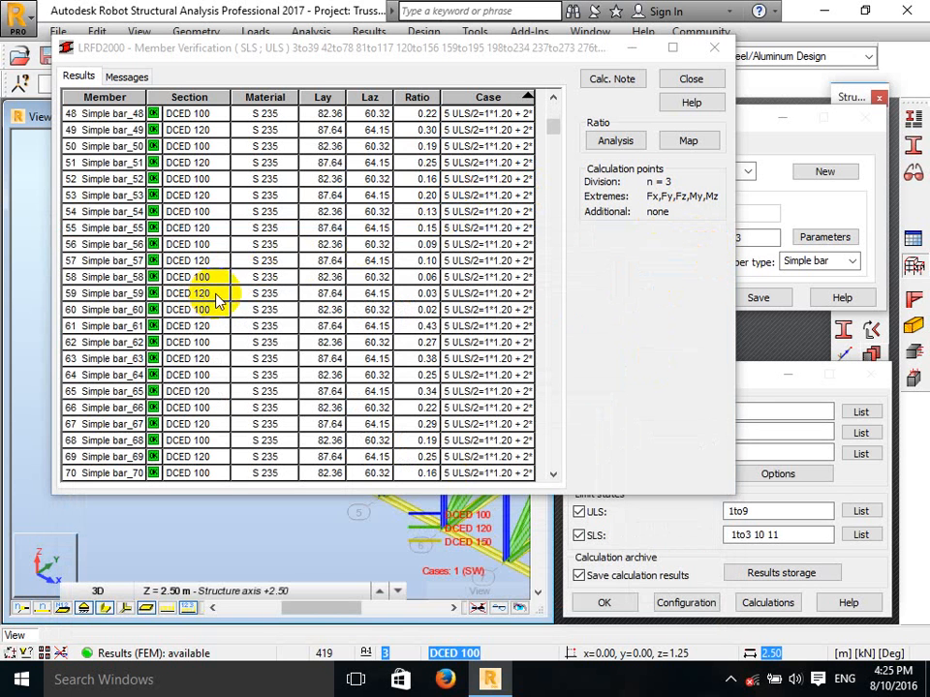
pyautogui.scroll(-19, 219, 301)
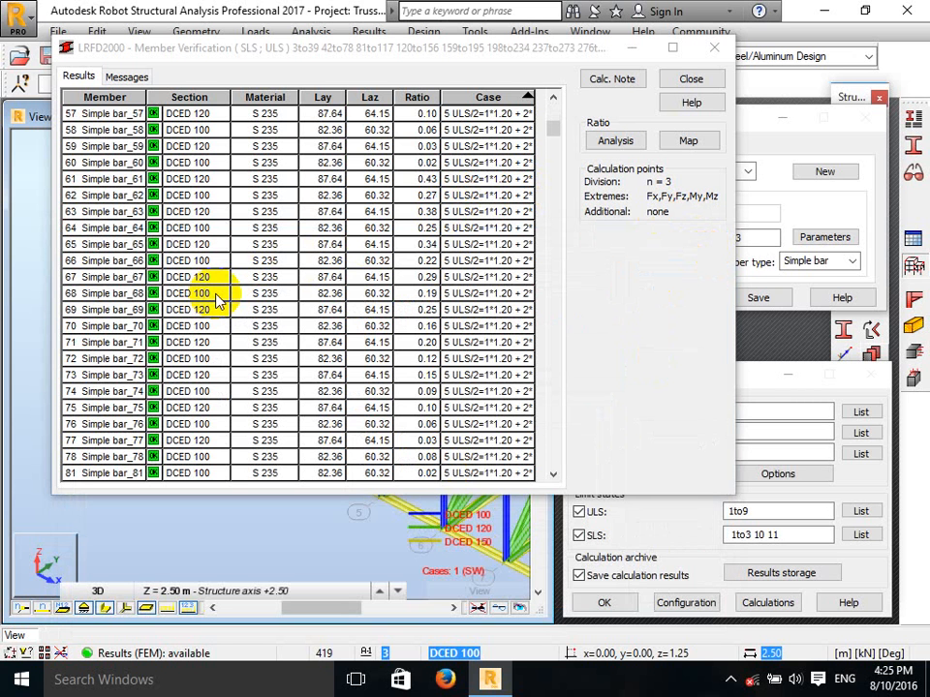
pyautogui.scroll(-14, 249, 290)
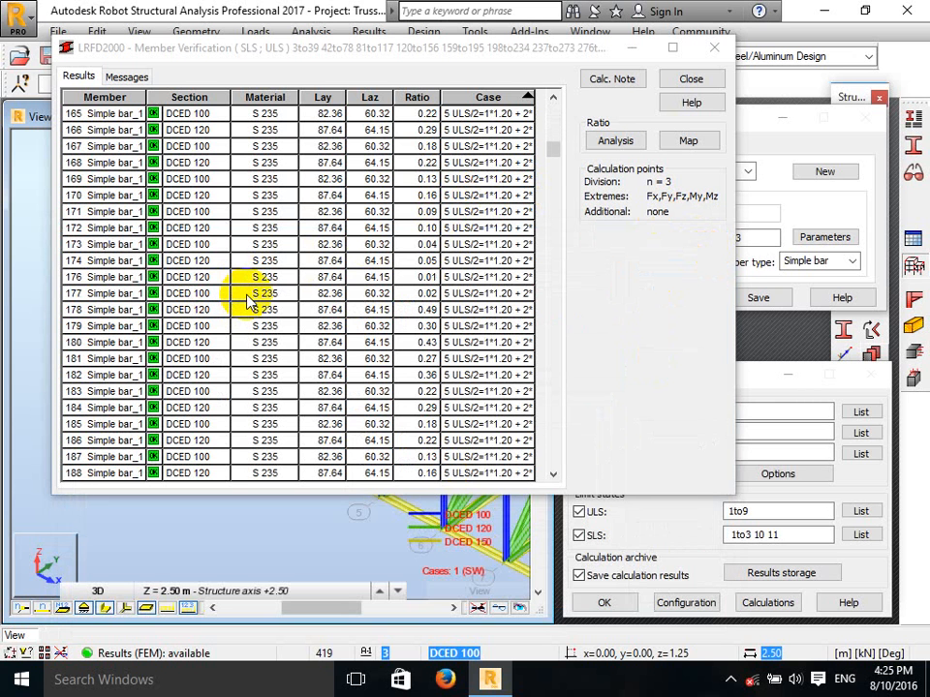
pyautogui.click(557, 233)
pyautogui.moveTo(557, 232); pyautogui.dragTo(545, 109)
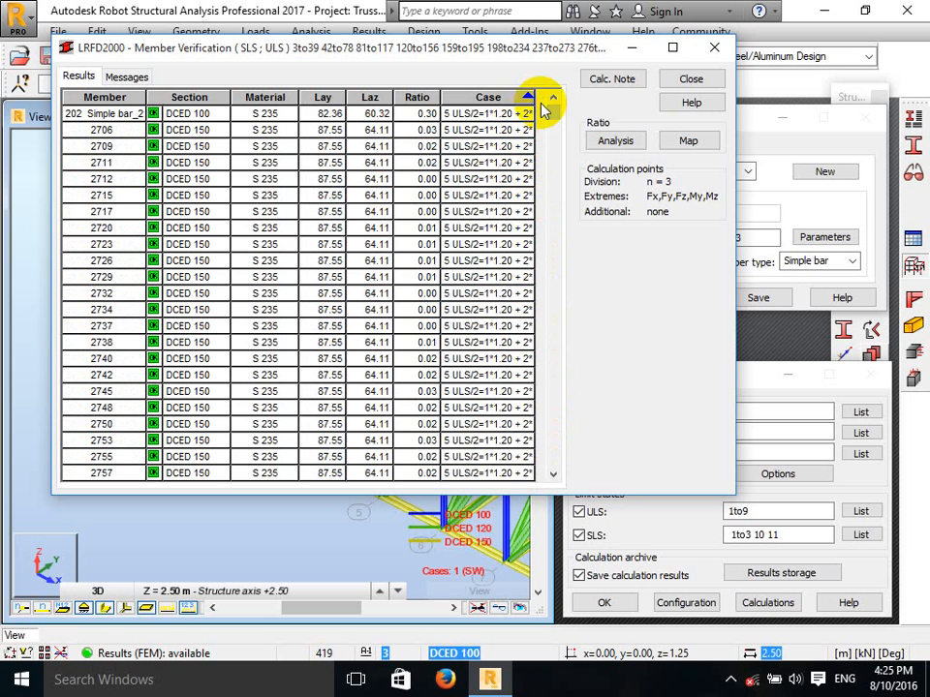
pyautogui.scroll(-20, 395, 269)
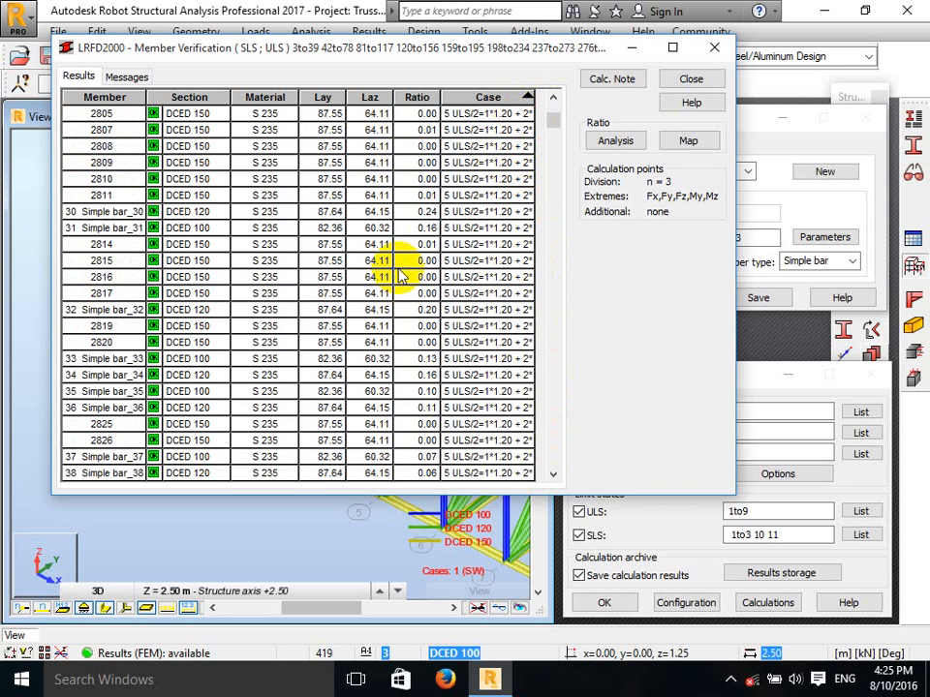
pyautogui.scroll(-10, 400, 271)
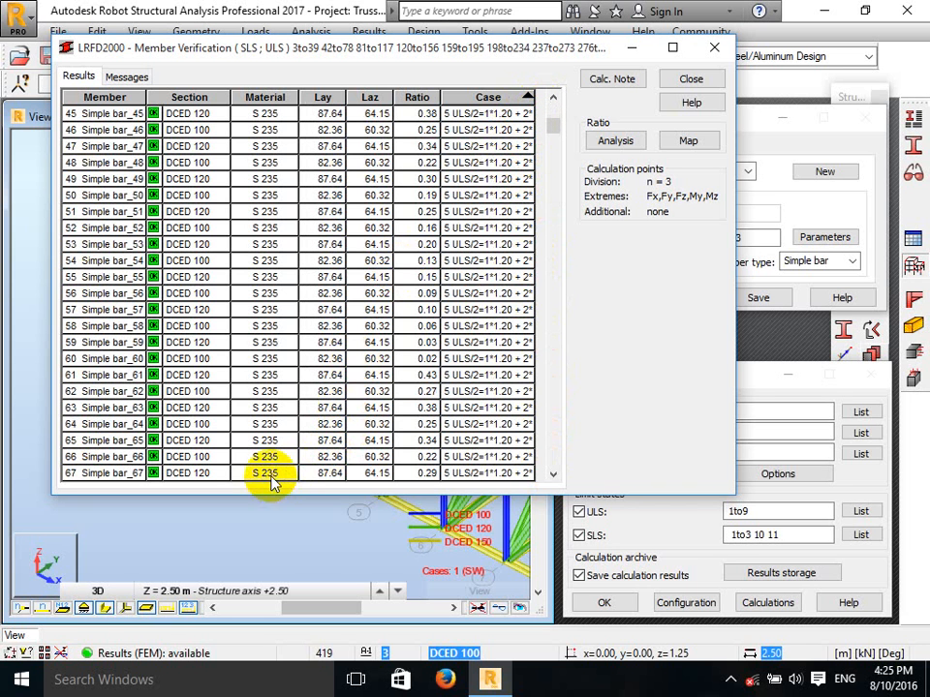
pyautogui.doubleClick(263, 474)
pyautogui.moveTo(332, 519); pyautogui.dragTo(346, 162)
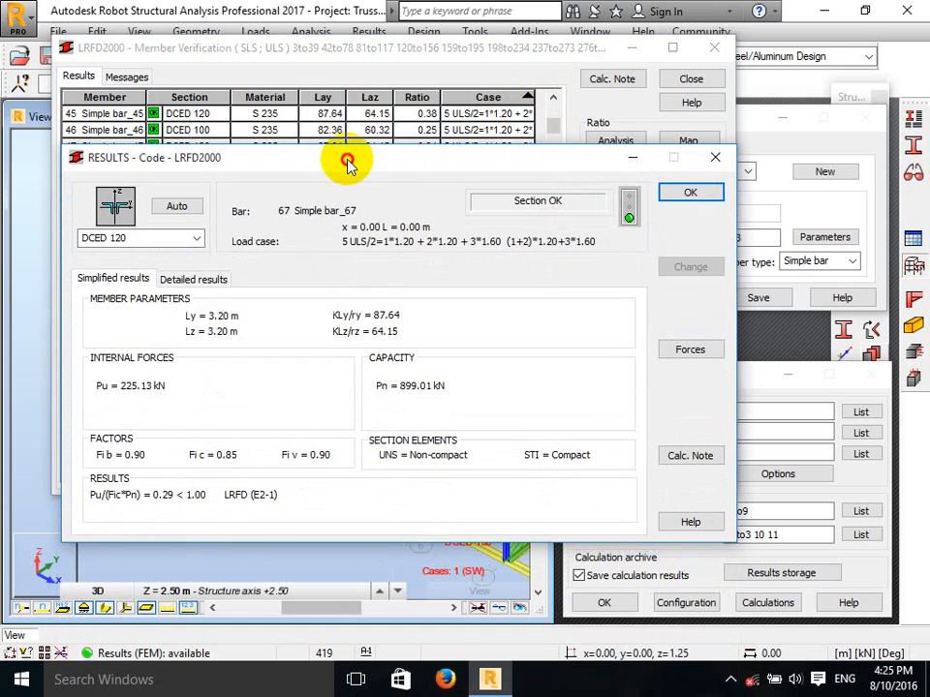
pyautogui.click(719, 158)
# Close the Member Verification results without archiving them and show the whole space truss in the view.
pyautogui.click(699, 81)
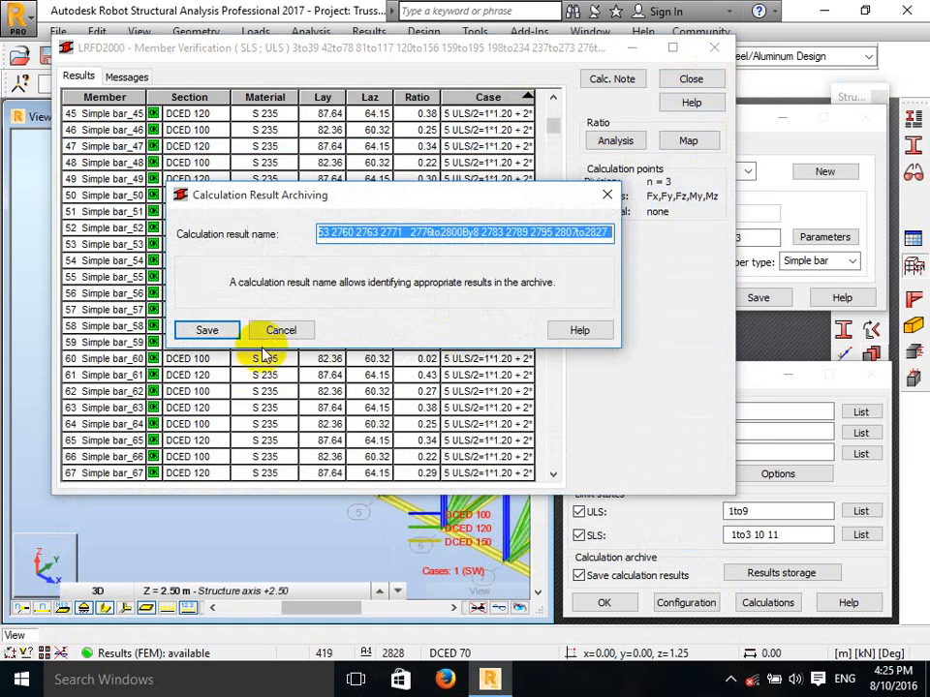
pyautogui.click(271, 331)
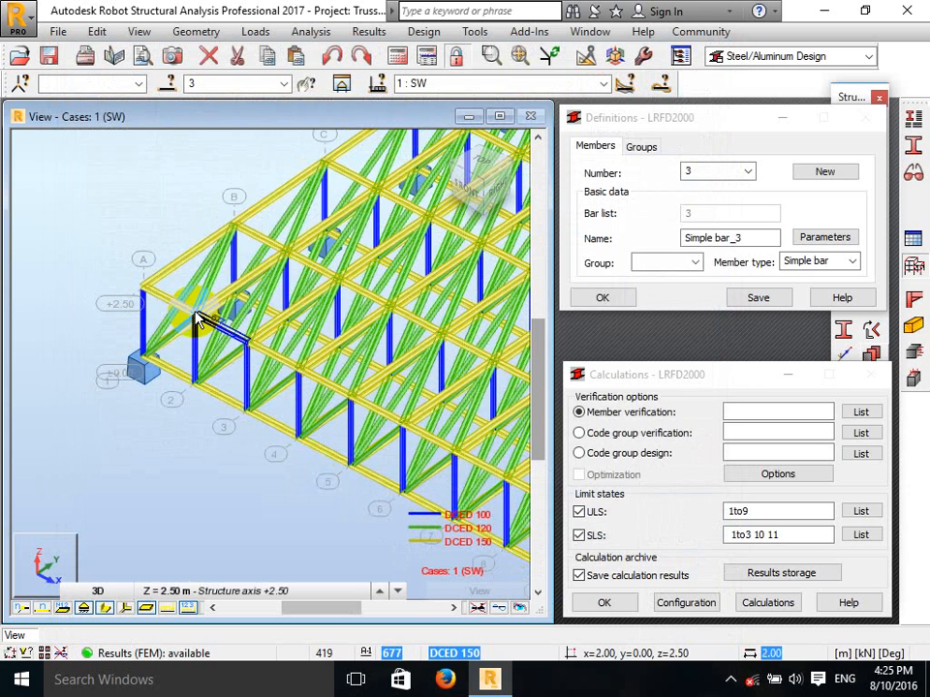
pyautogui.scroll(-4, 97, 321)
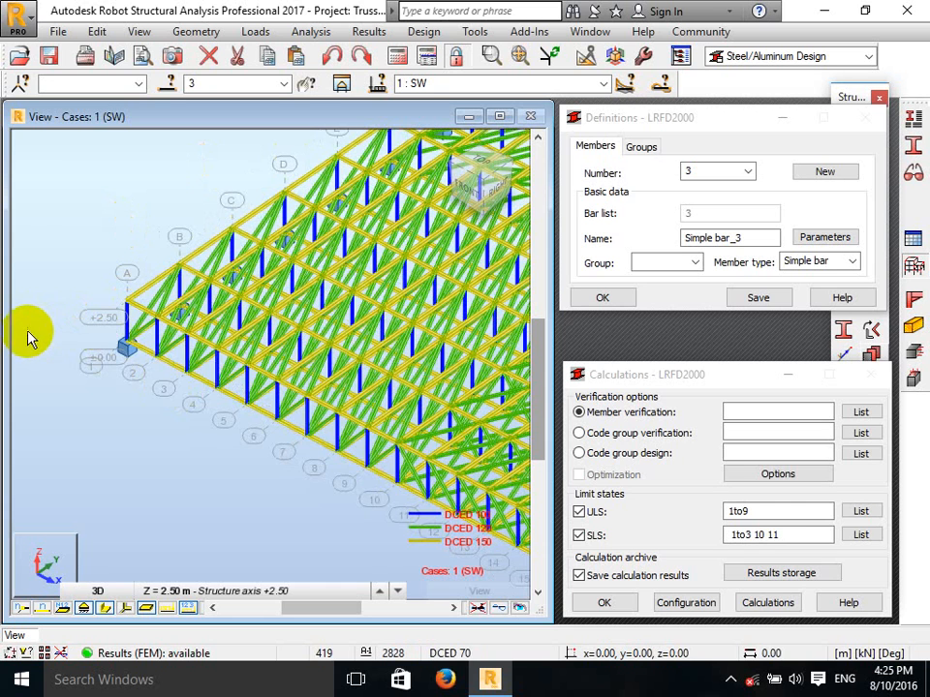
pyautogui.scroll(-5, 43, 337)
pyautogui.scroll(1, 354, 277)
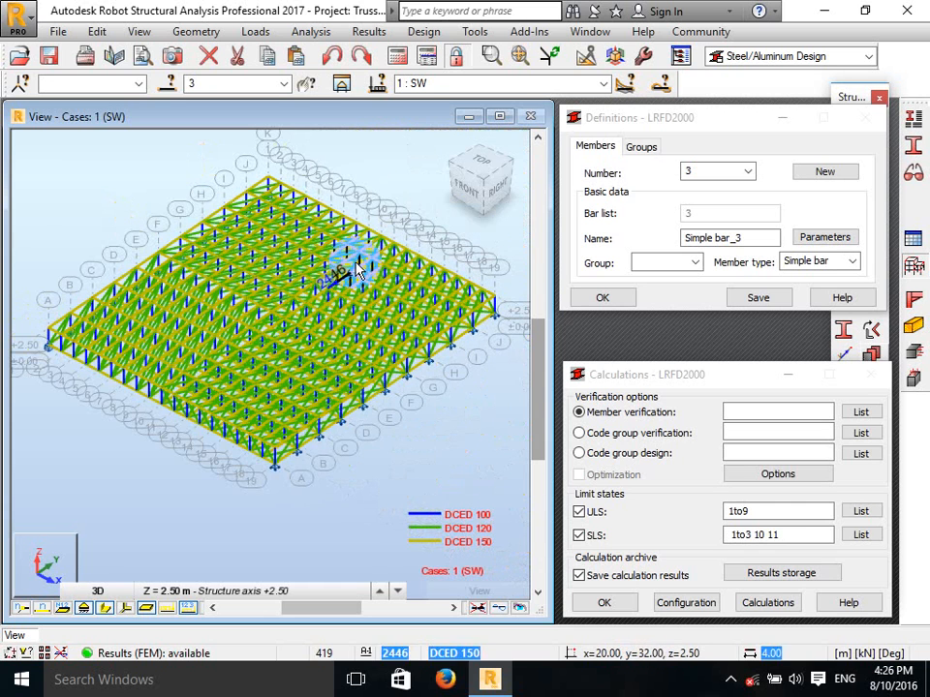
# Create a new LRFD2000 design group numbered 1 in the member definitions.
pyautogui.click(637, 146)
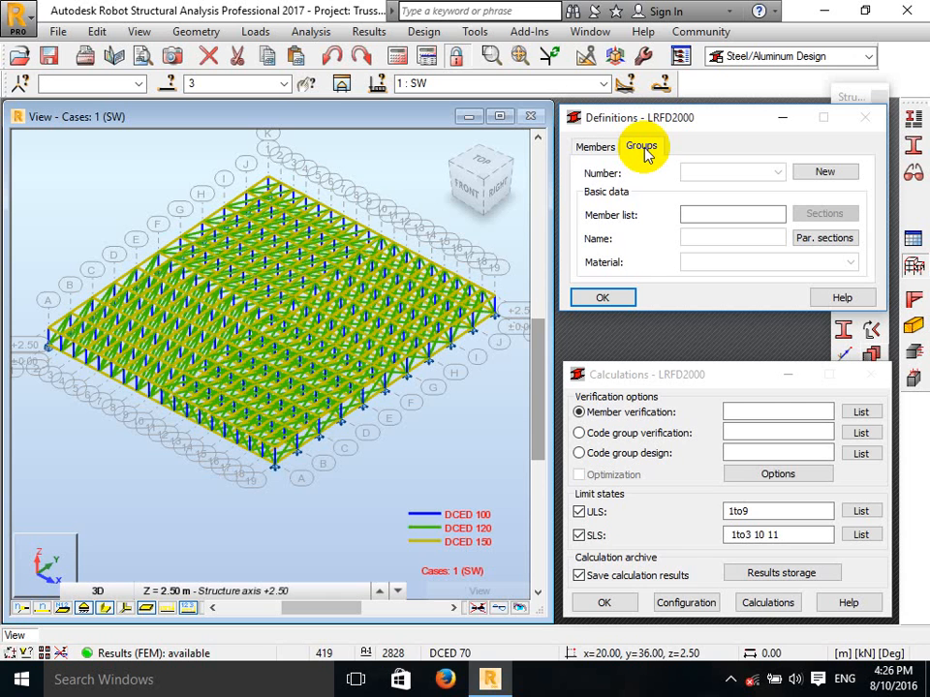
pyautogui.moveTo(351, 195); pyautogui.dragTo(319, 198, button='middle')
pyautogui.click(643, 146)
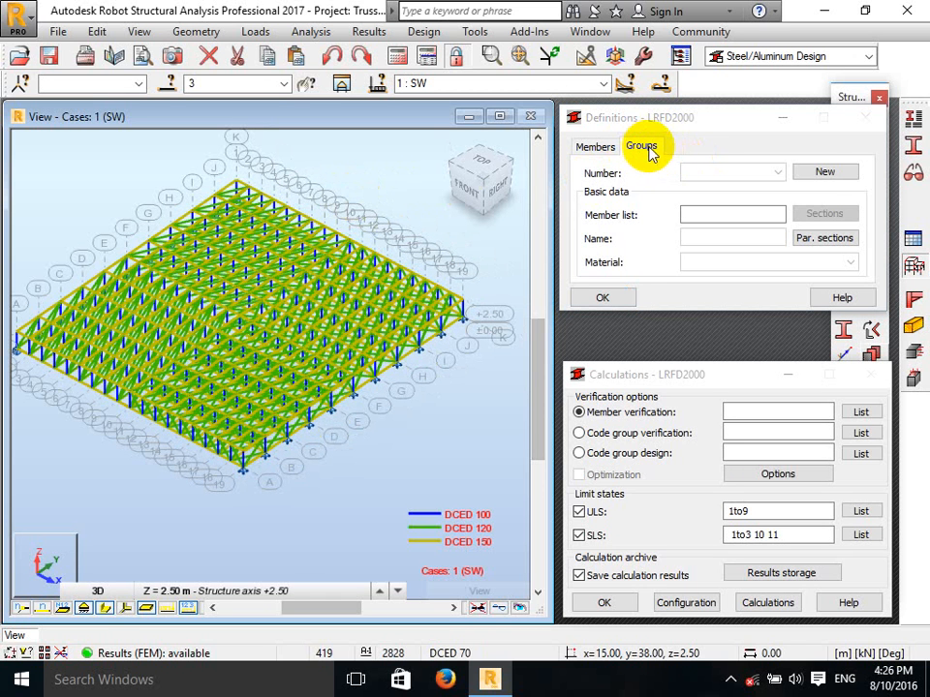
pyautogui.click(824, 172)
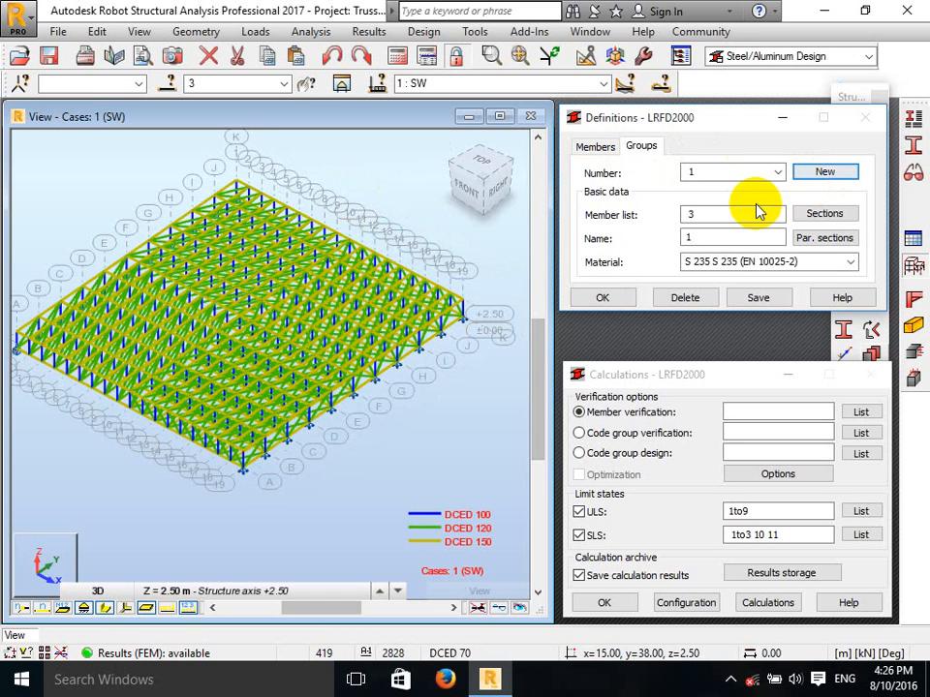
# Select all truss bars with section DCED 100 through the bar selection by section attribute.
pyautogui.click(167, 86)
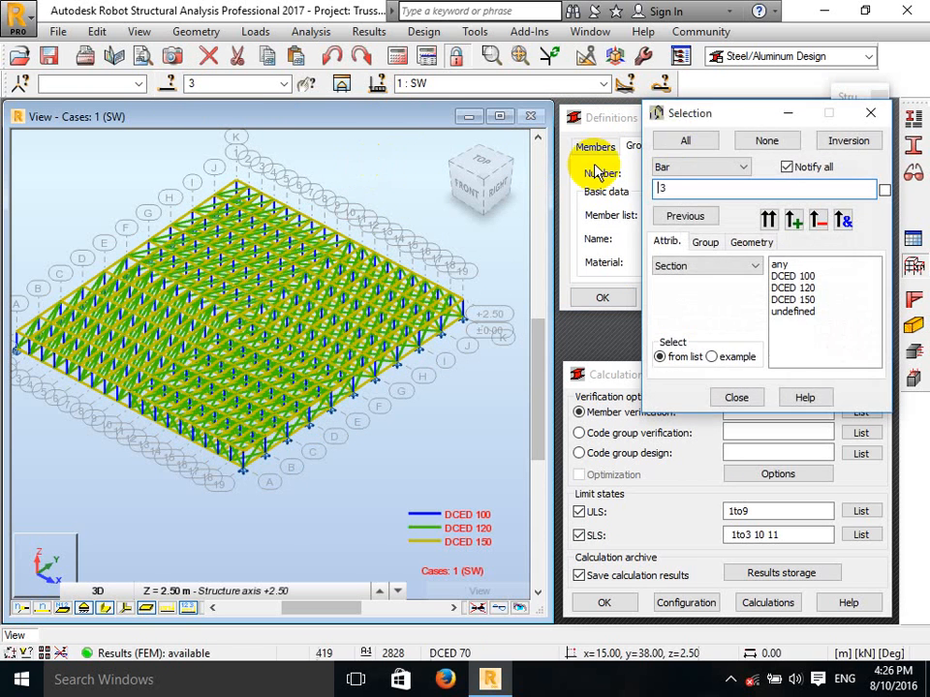
pyautogui.moveTo(685, 114); pyautogui.dragTo(286, 283)
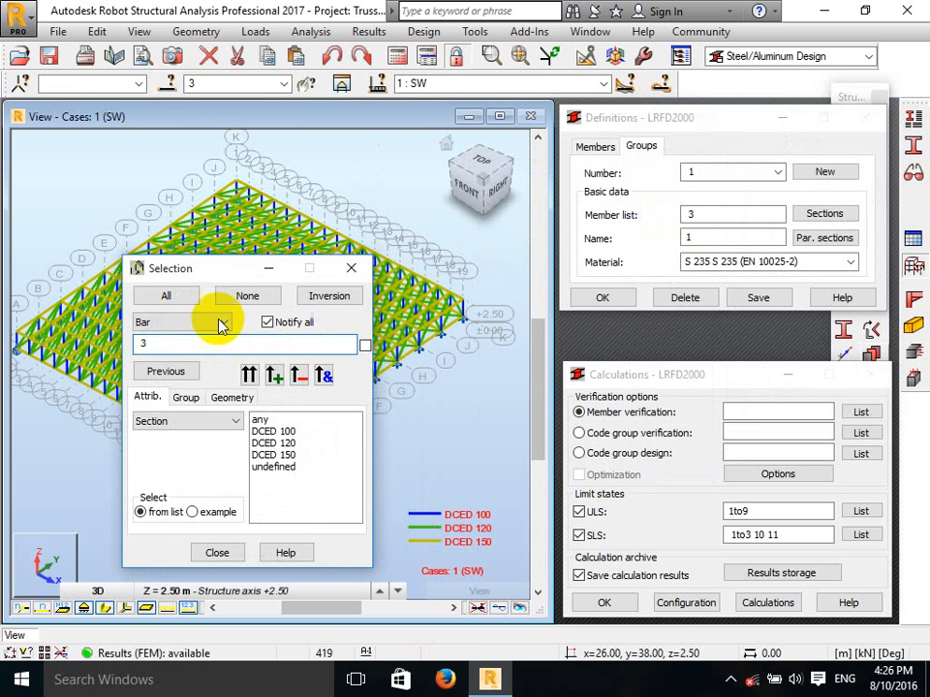
pyautogui.moveTo(203, 262); pyautogui.dragTo(131, 162)
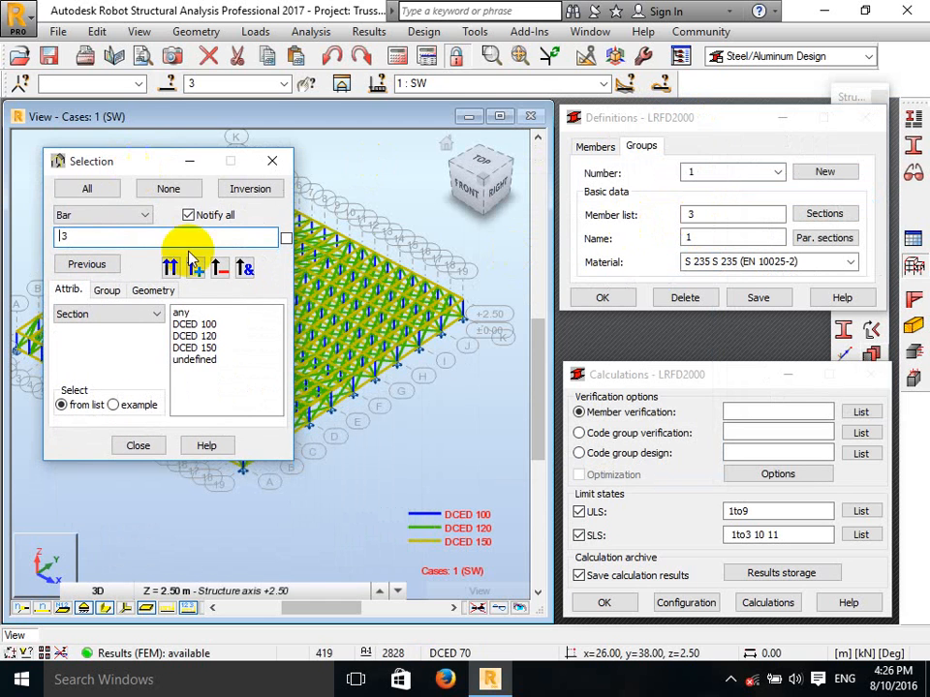
pyautogui.click(194, 325)
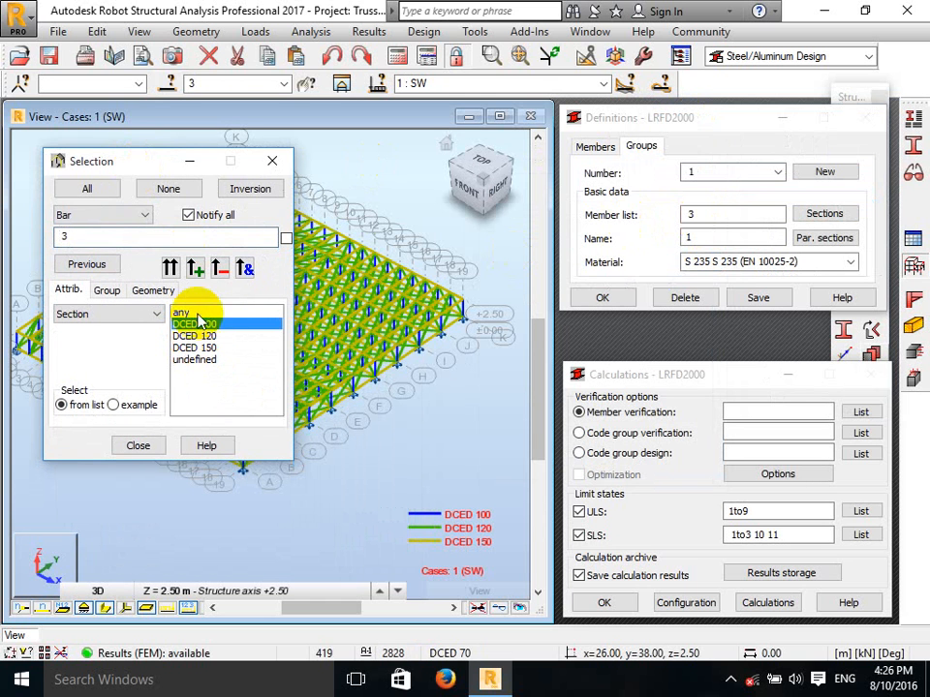
pyautogui.click(169, 268)
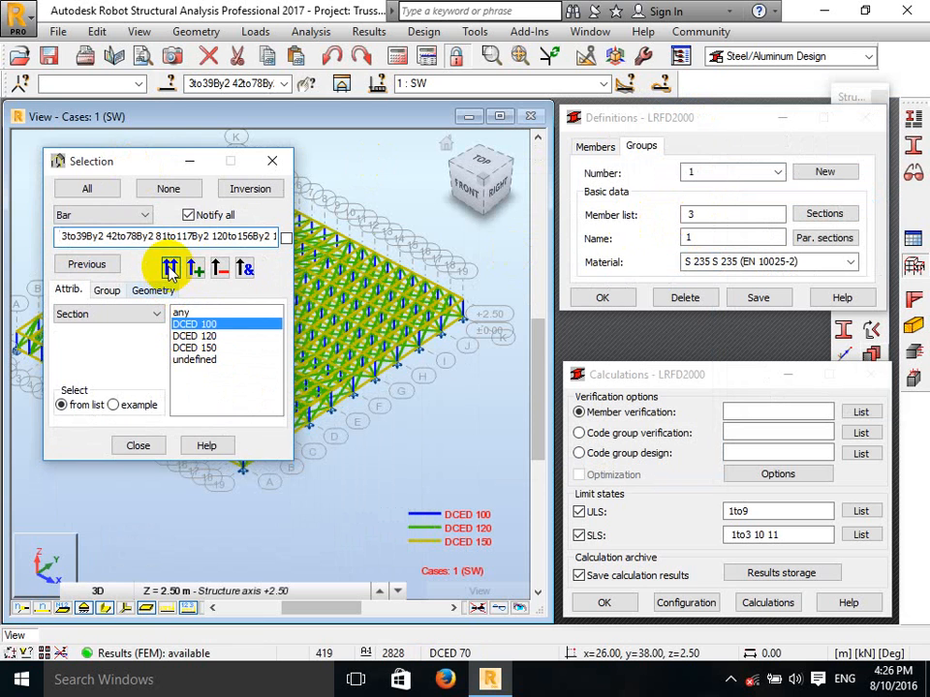
pyautogui.moveTo(150, 153); pyautogui.dragTo(170, 218)
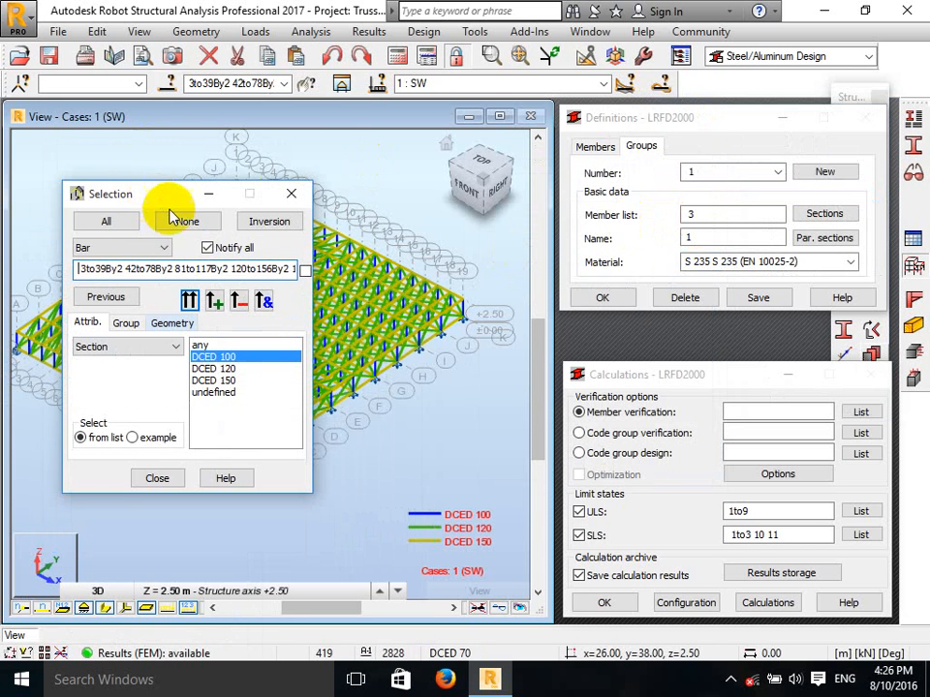
# Replace the member list of design group 1 with the copied list of the selected DCED 100 bars.
pyautogui.moveTo(722, 213); pyautogui.dragTo(637, 225)
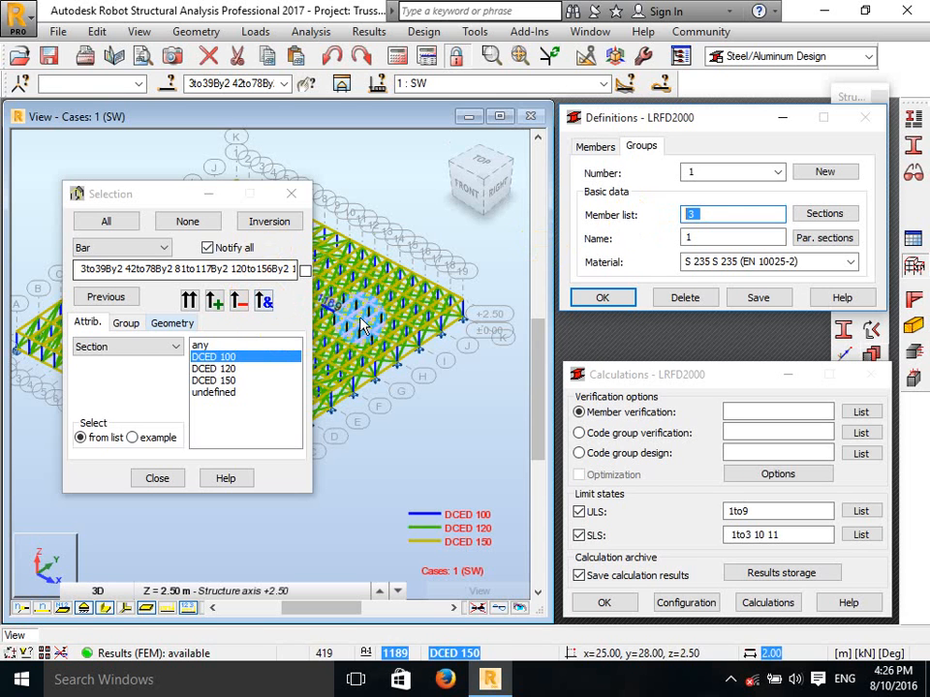
pyautogui.press('Delete')
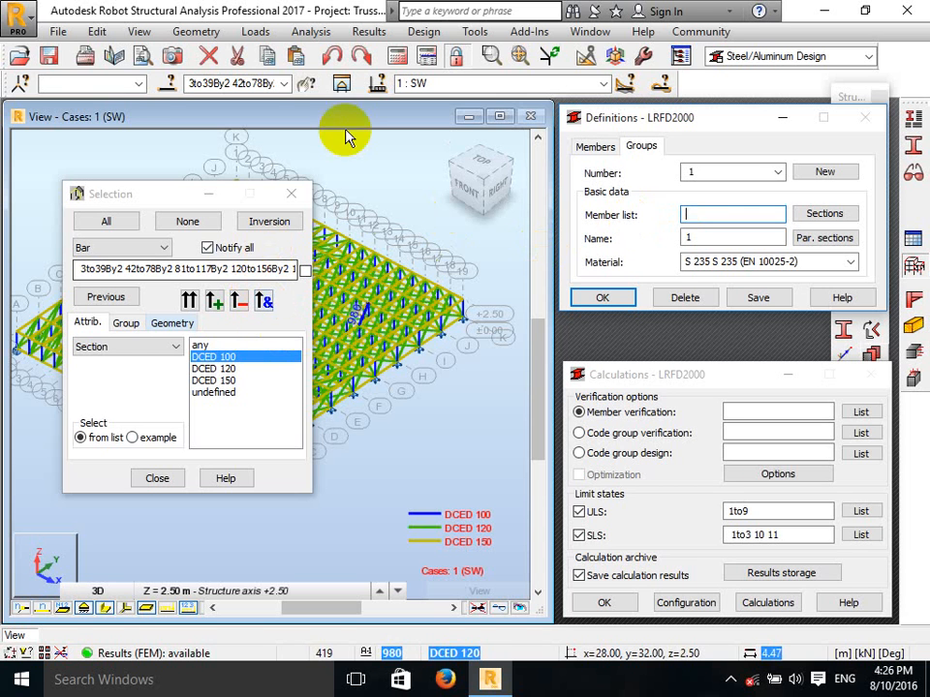
pyautogui.click(245, 83)
pyautogui.hotkey('ctrl', 'c')
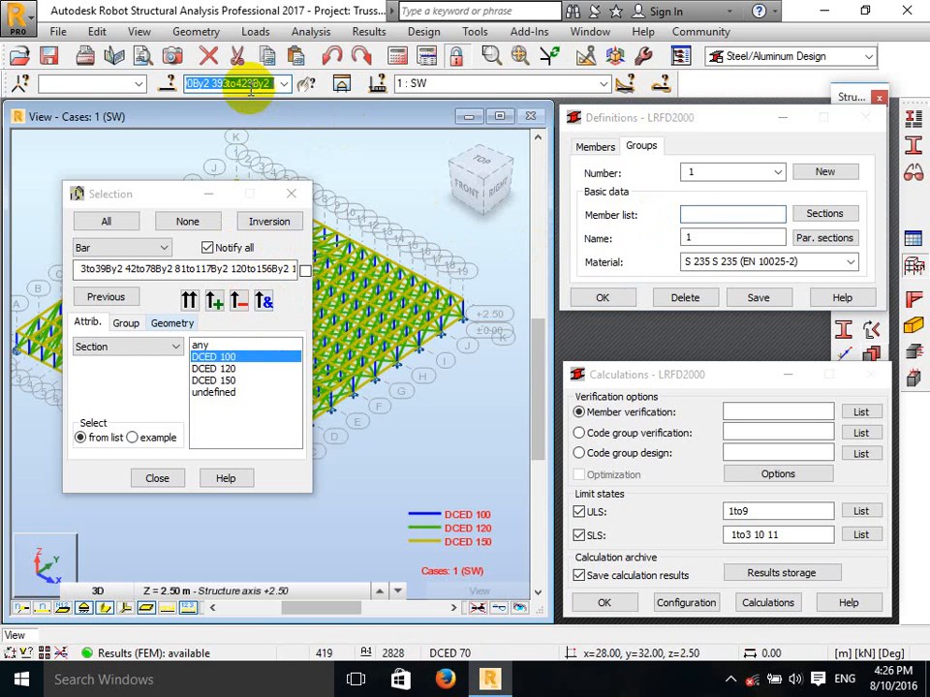
pyautogui.click(705, 216)
pyautogui.hotkey('ctrl', 'v')
# Name design group 1 DCED 100 and save its definition.
pyautogui.press('Tab')
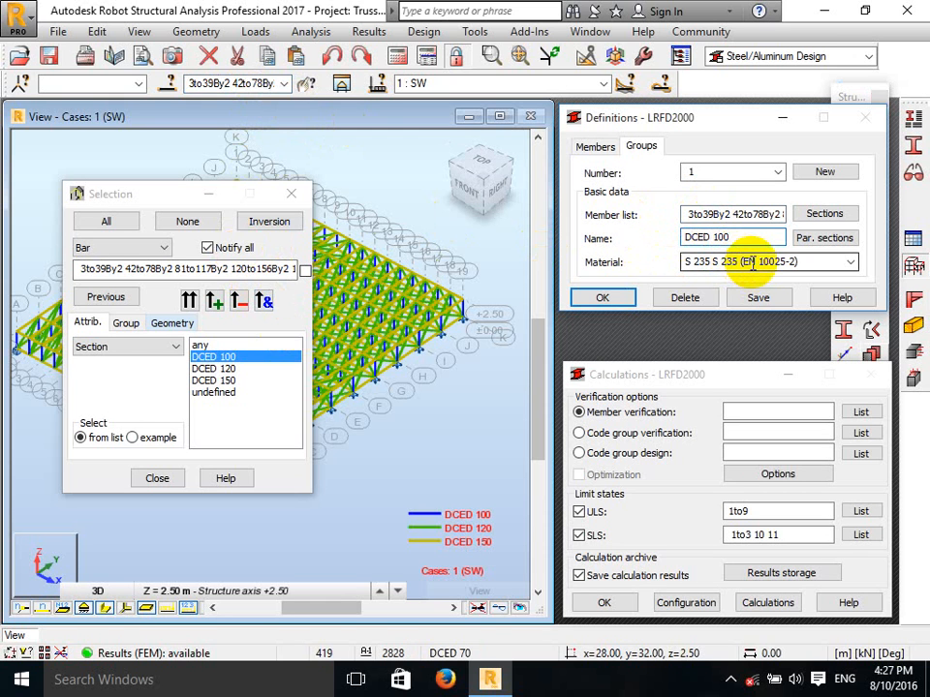
pyautogui.click(761, 299)
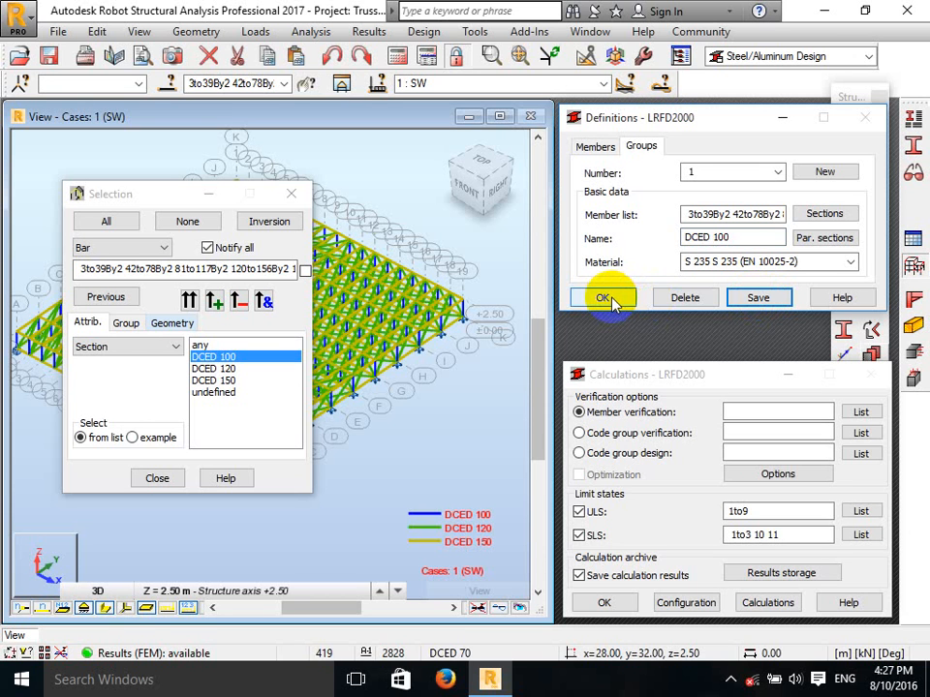
pyautogui.click(730, 680)
pyautogui.click(735, 647)
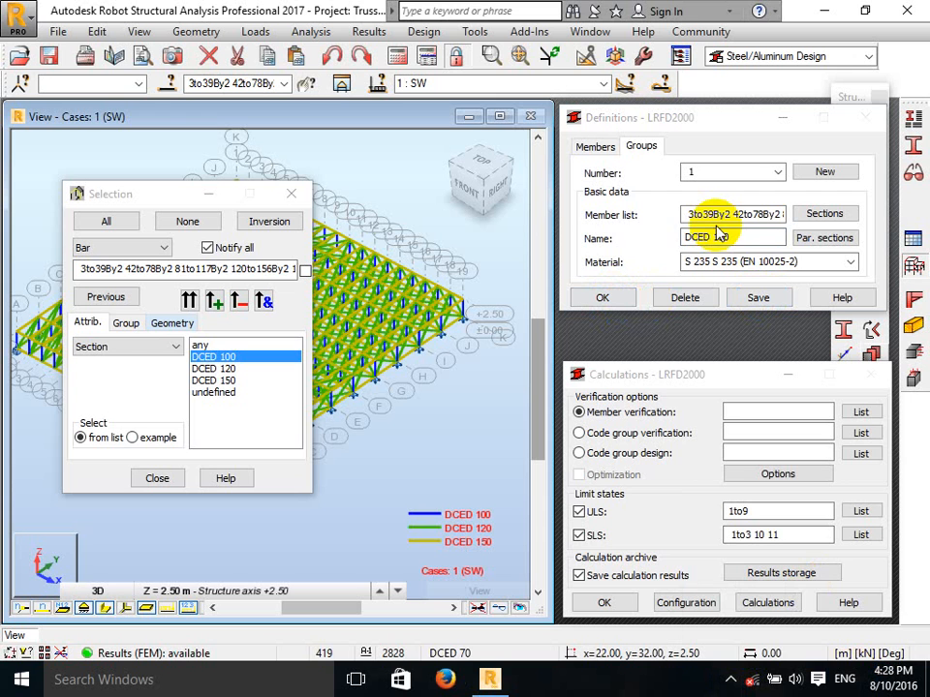
pyautogui.click(725, 238)
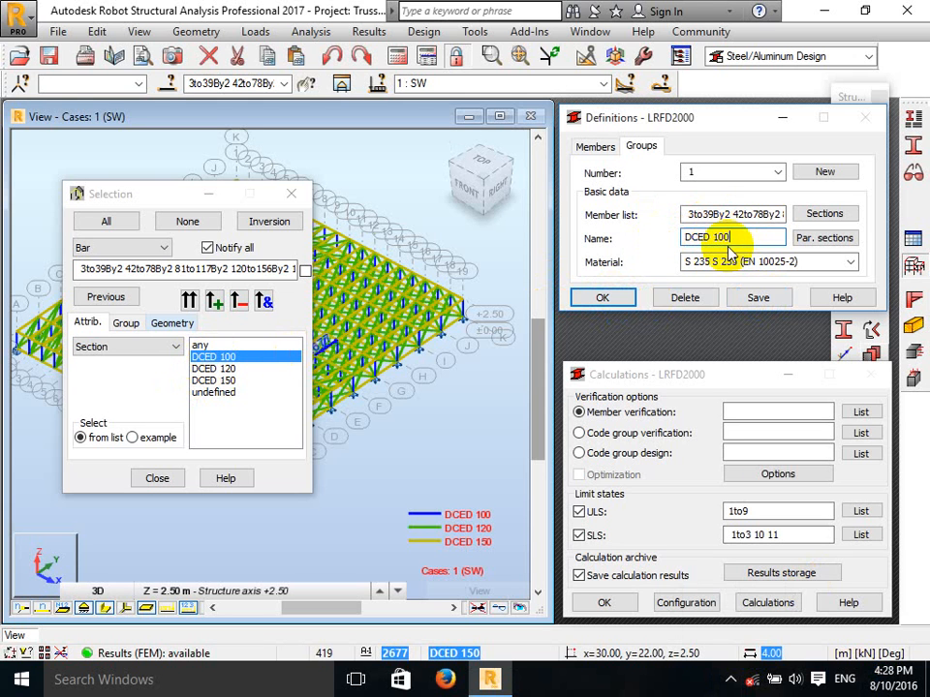
pyautogui.click(760, 298)
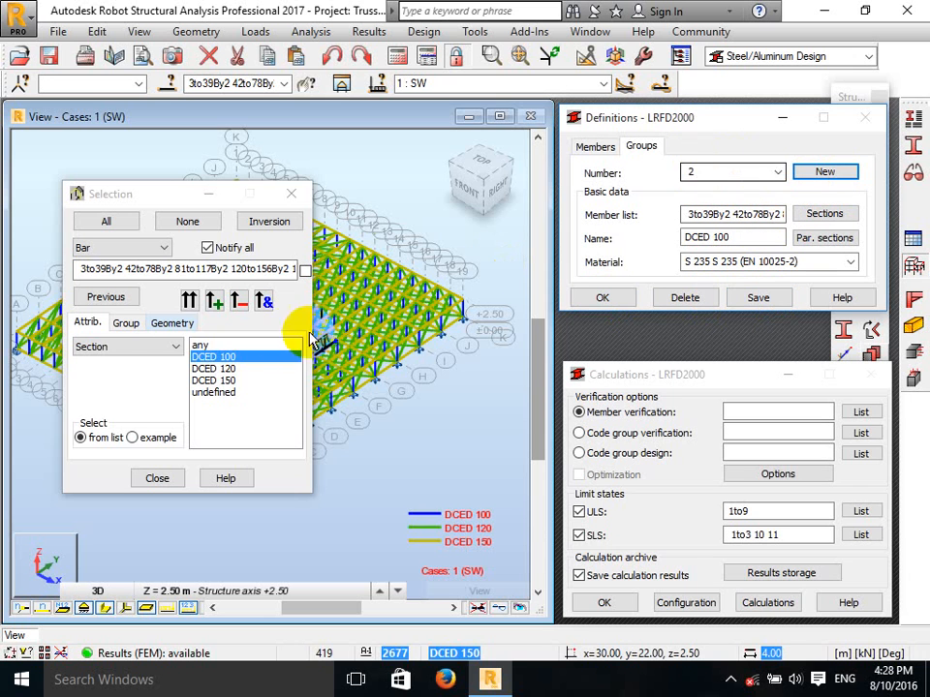
# Select all bars with section DCED 120 and use them as the member list of new design group 2.
pyautogui.click(228, 369)
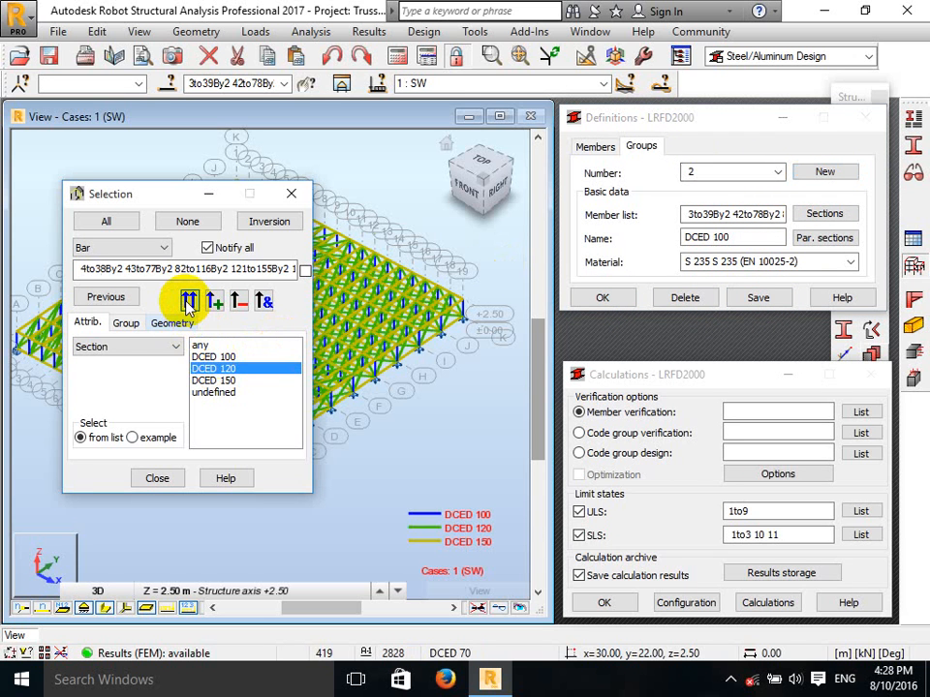
pyautogui.click(189, 303)
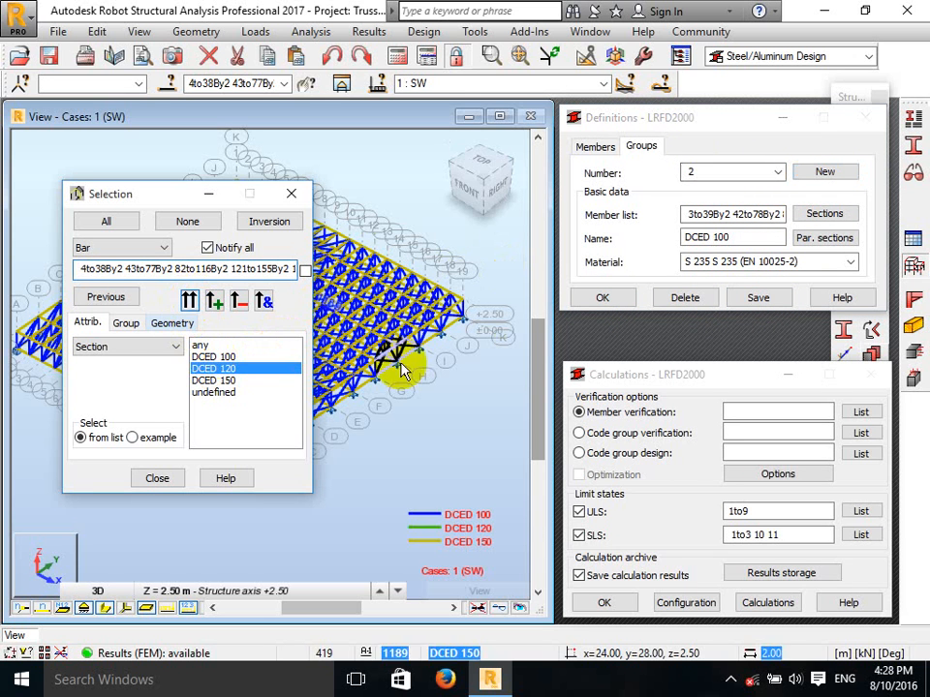
pyautogui.moveTo(684, 214); pyautogui.dragTo(901, 218)
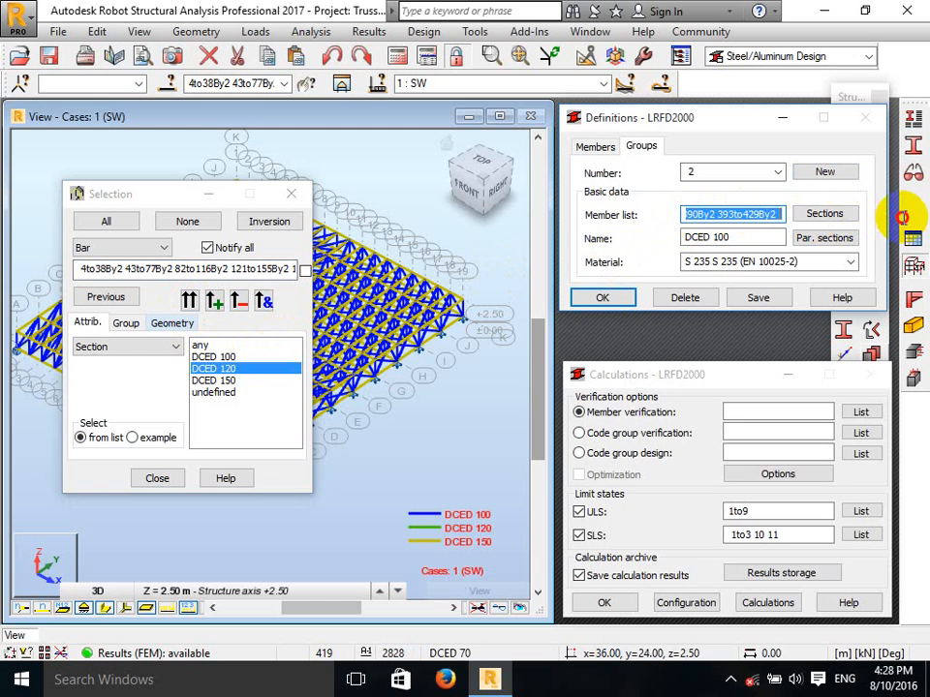
pyautogui.press('Delete')
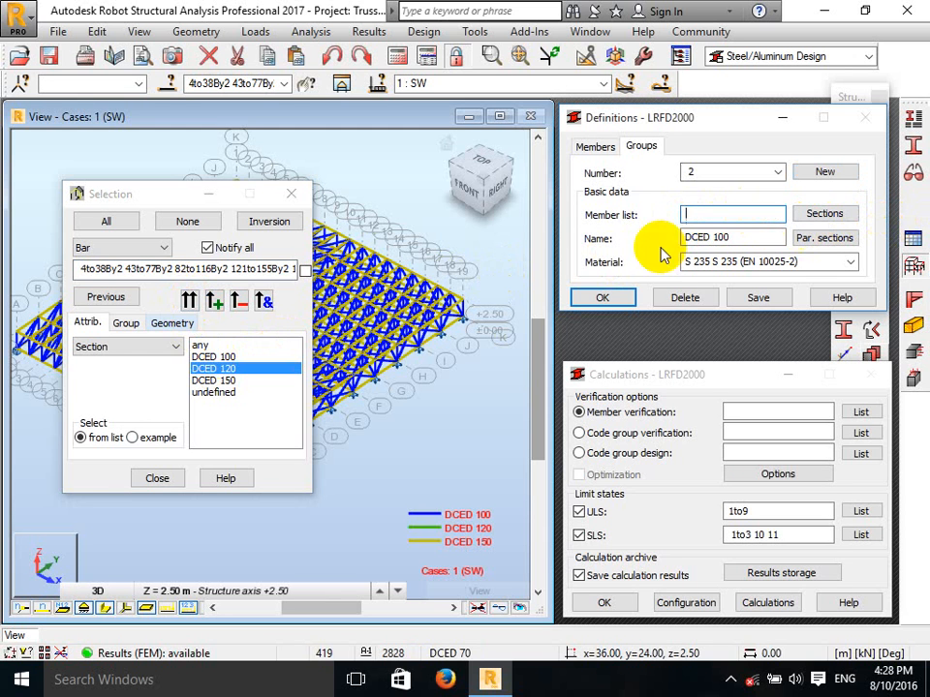
pyautogui.click(235, 84)
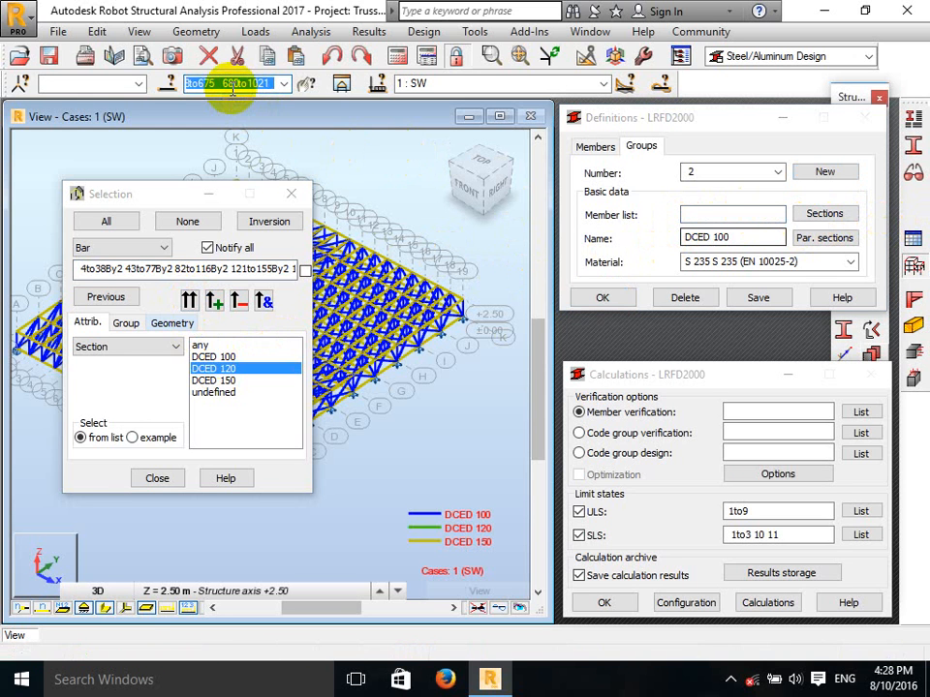
pyautogui.click(715, 214)
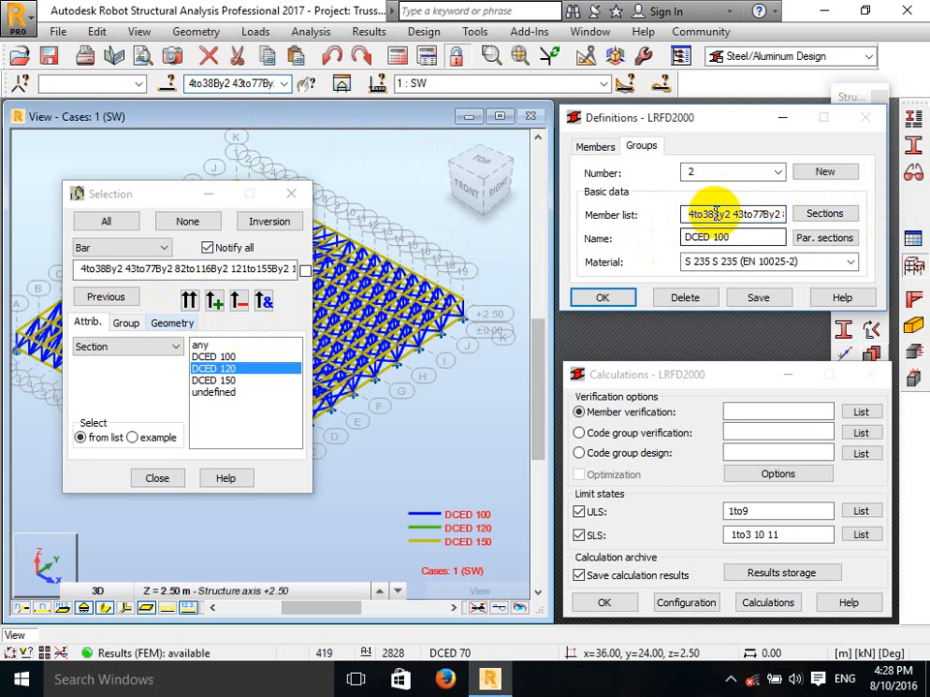
# Rename design group 2 as DCED 120 and save its definition.
pyautogui.click(766, 237)
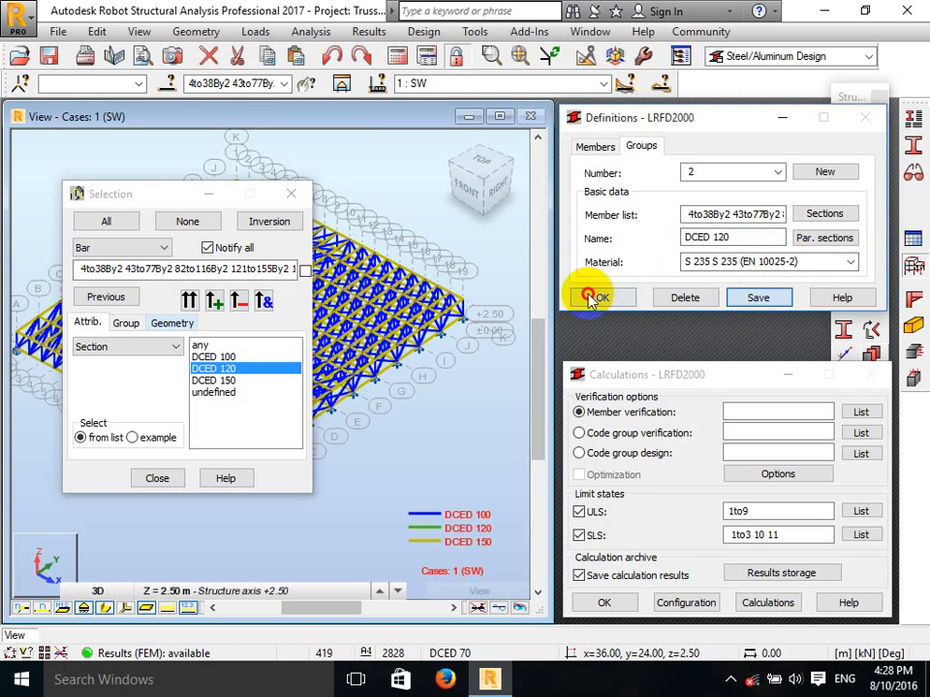
pyautogui.click(754, 299)
pyautogui.click(602, 297)
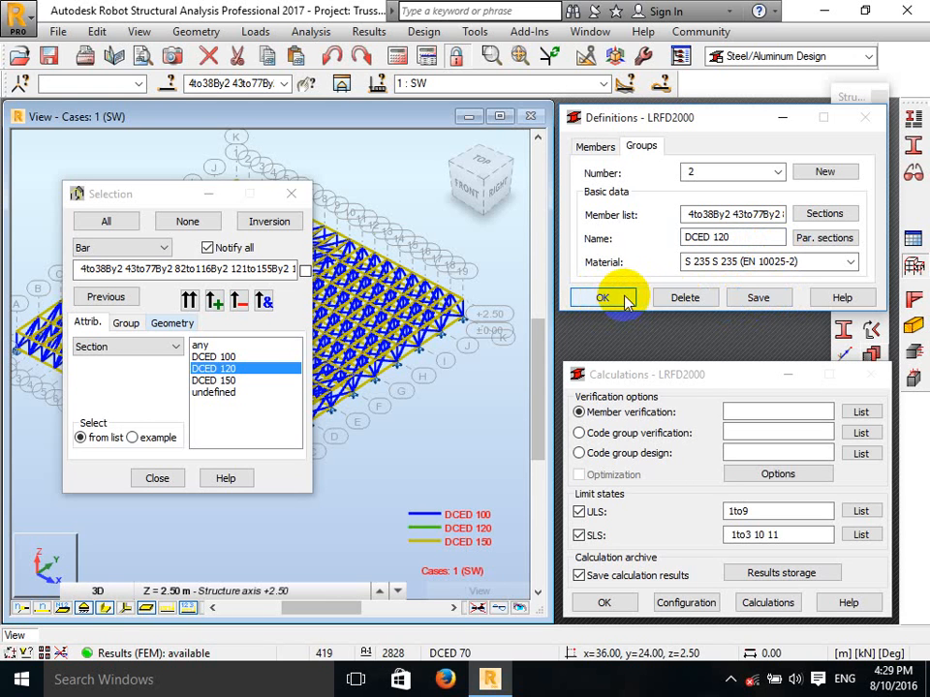
# Create design group 3 and replace its member list with all bars of section DCED 150.
pyautogui.click(821, 175)
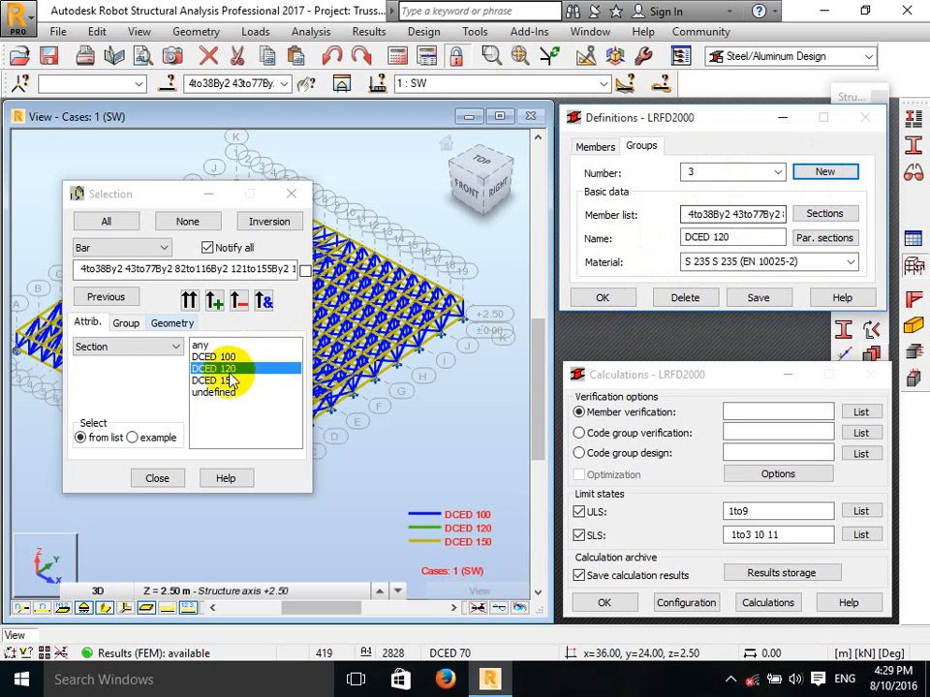
pyautogui.click(218, 381)
pyautogui.click(189, 301)
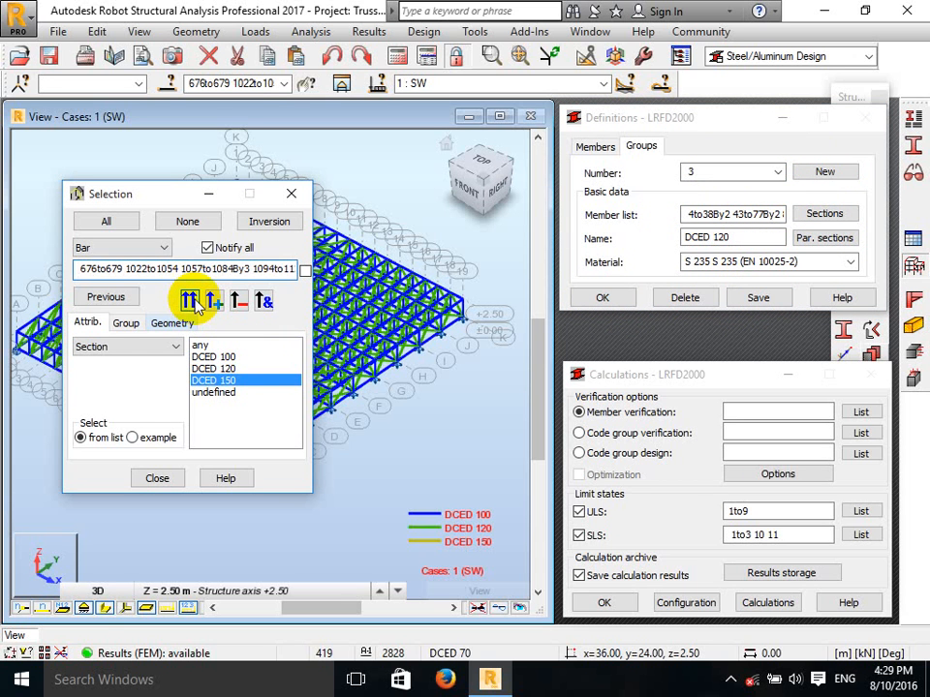
pyautogui.click(678, 216)
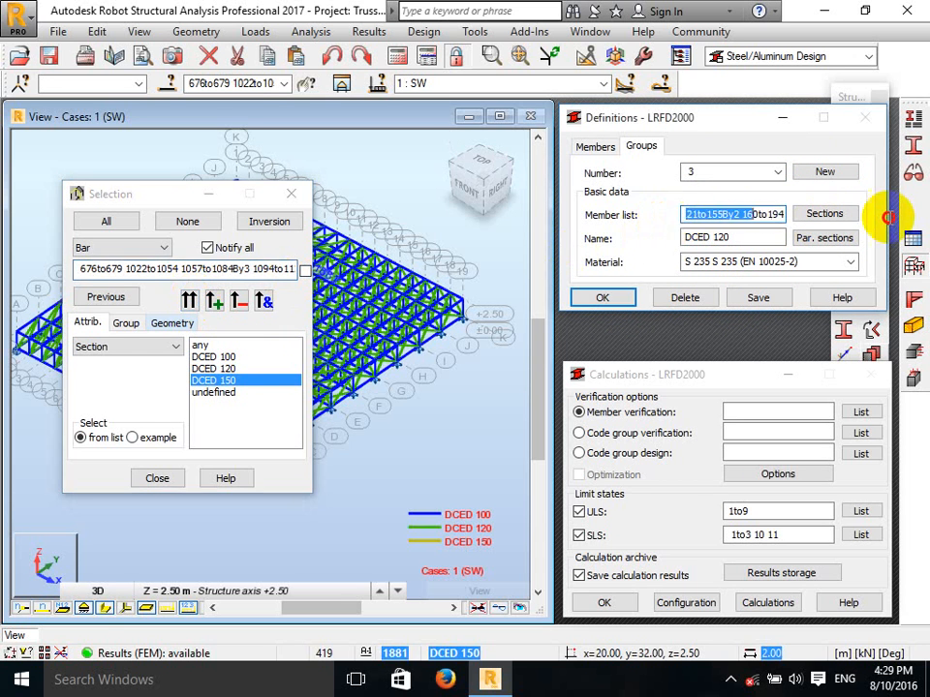
pyautogui.press('Delete')
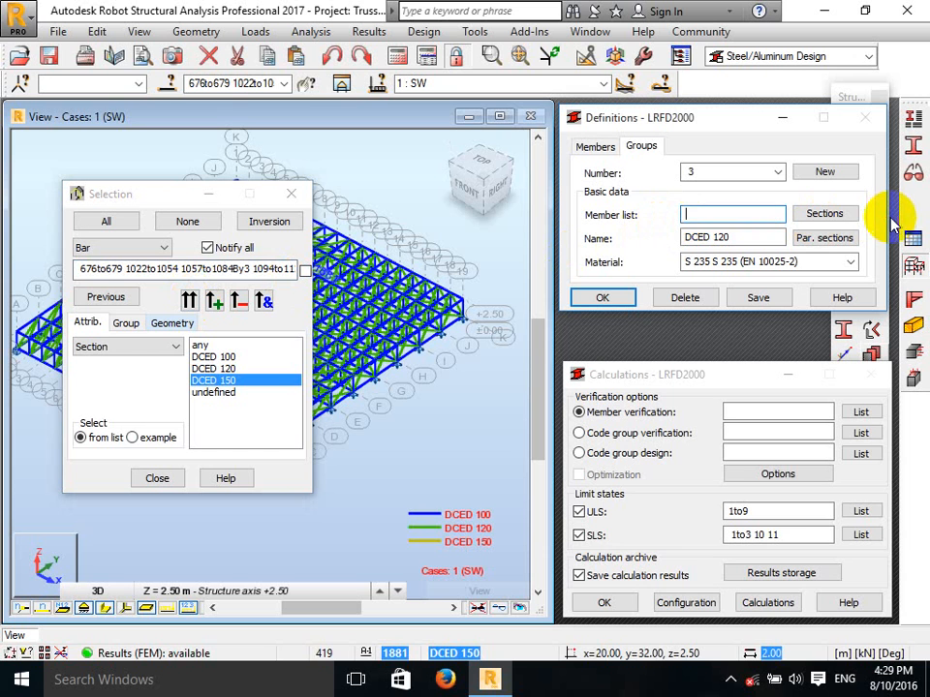
pyautogui.click(219, 84)
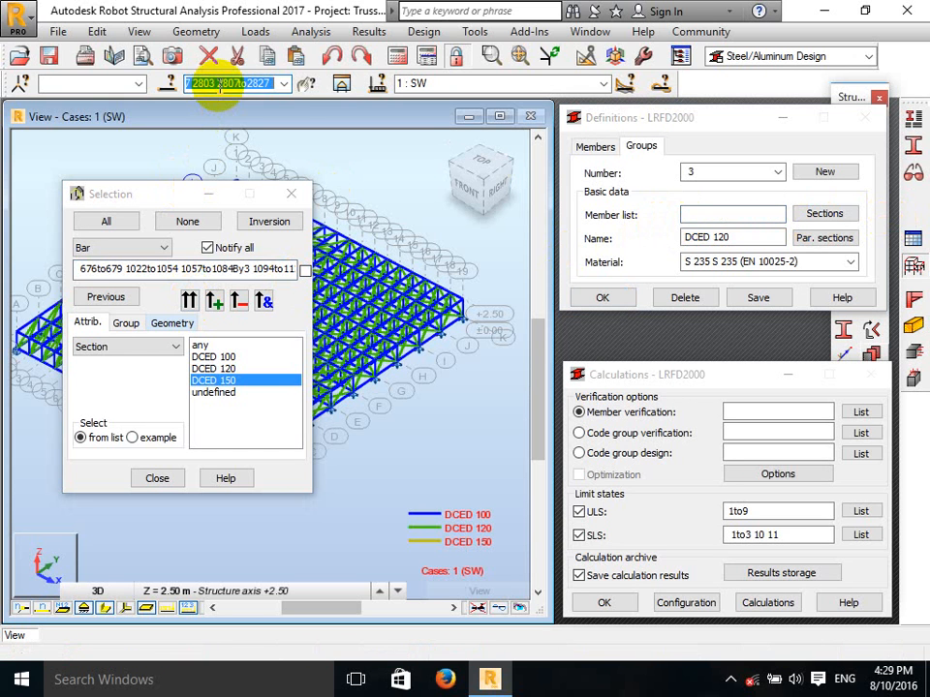
pyautogui.hotkey('ctrl', 'c')
pyautogui.click(722, 214)
pyautogui.hotkey('ctrl', 'v')
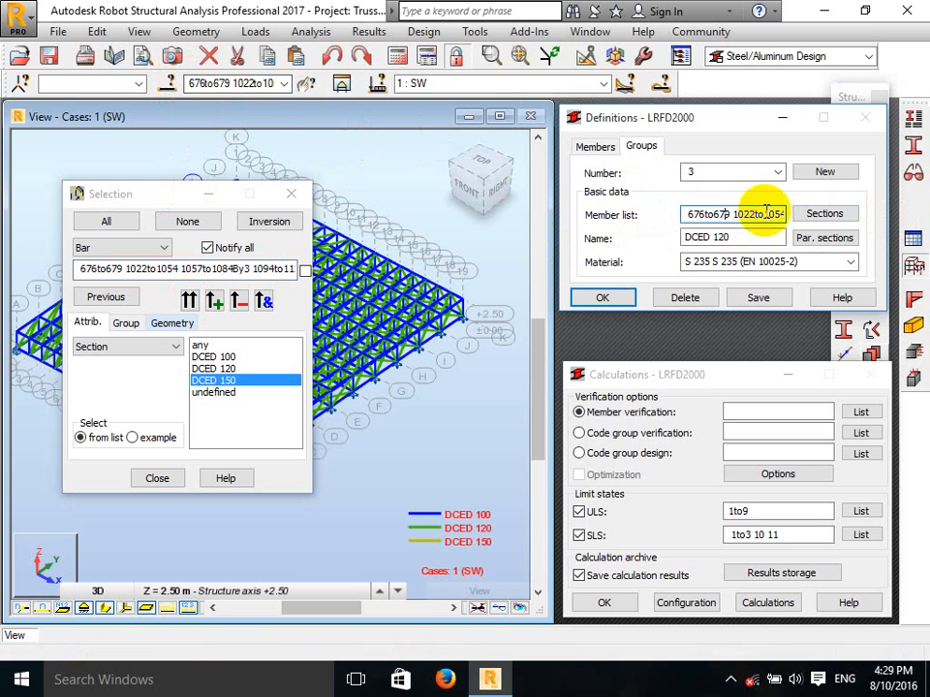
# Rename design group 3 as DCED 150, save its definition and close the bar selection.
pyautogui.click(760, 235)
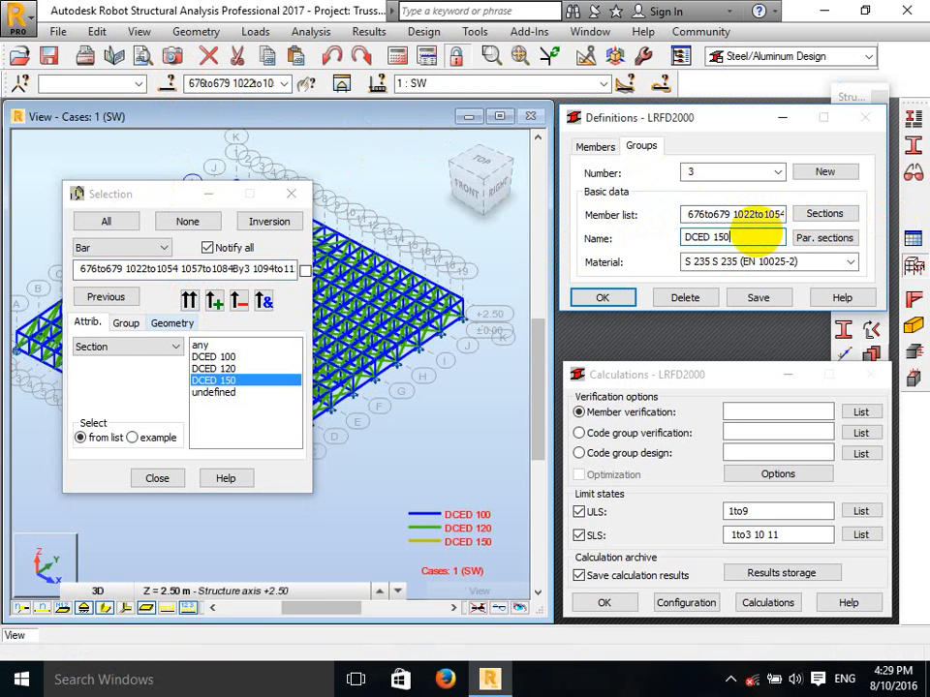
pyautogui.click(758, 298)
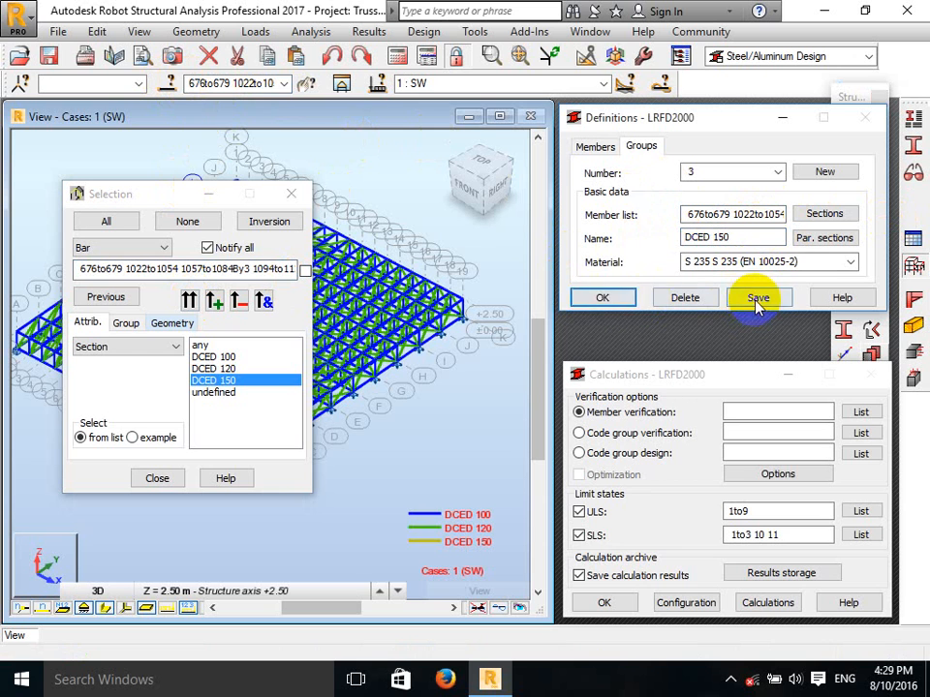
pyautogui.click(601, 300)
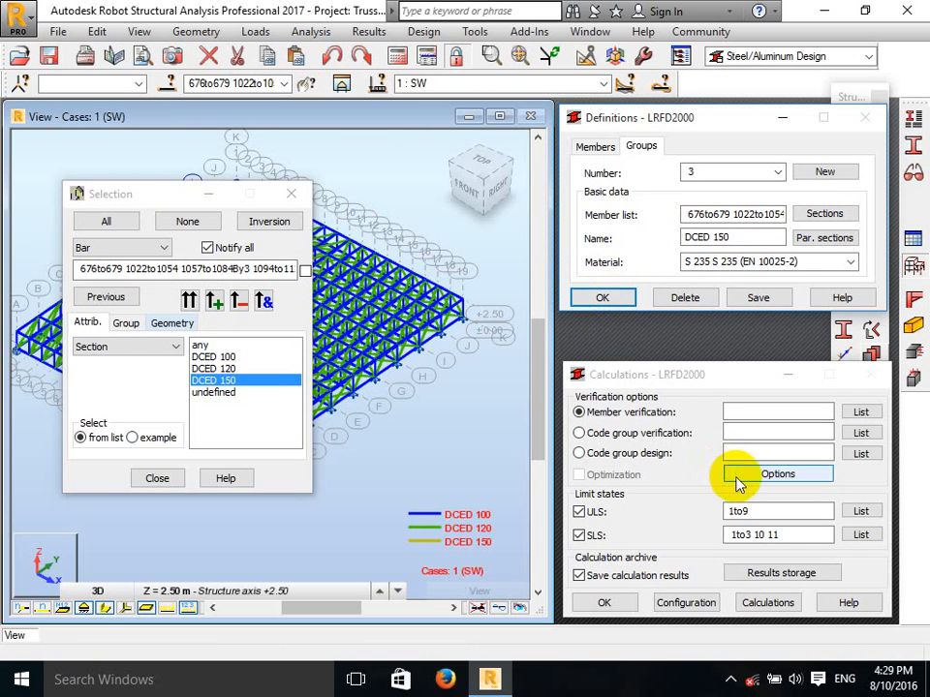
pyautogui.click(729, 681)
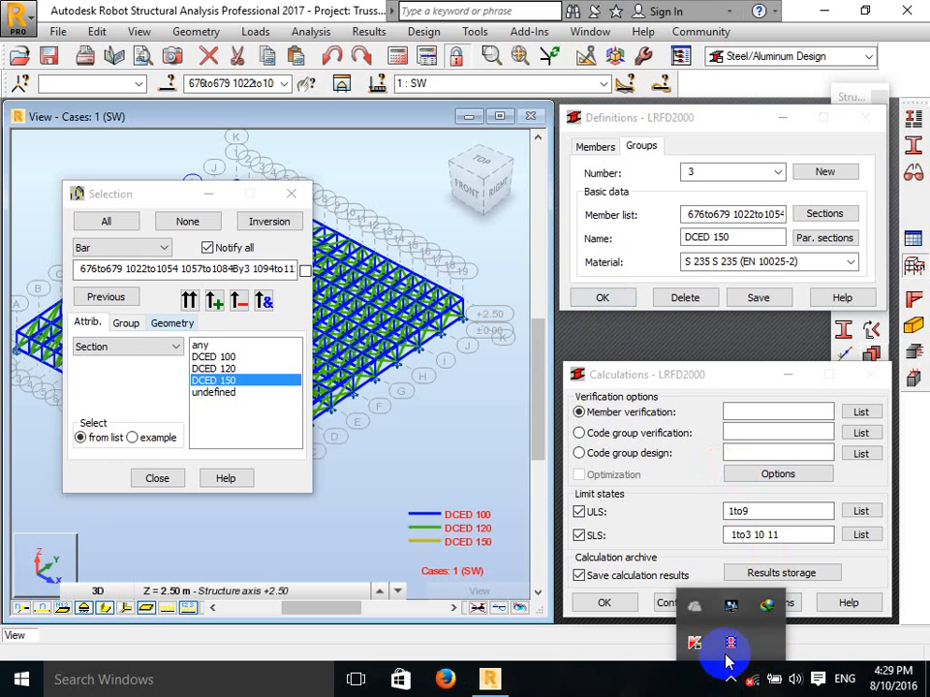
pyautogui.click(148, 480)
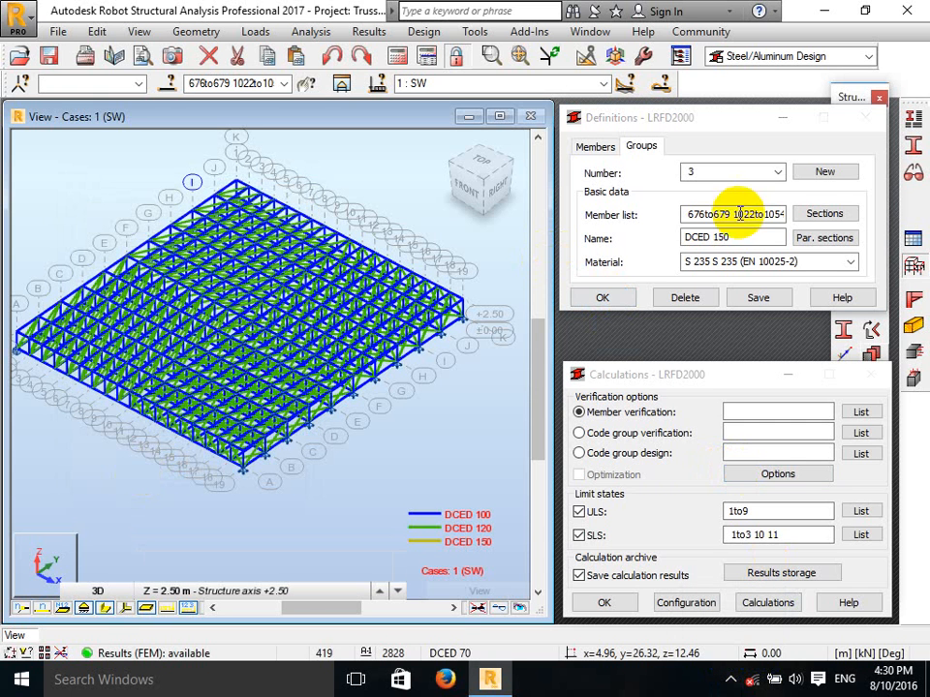
# Review the saved definitions of design groups 1, 2 and 3, checking each member list and name.
pyautogui.click(773, 173)
pyautogui.click(741, 189)
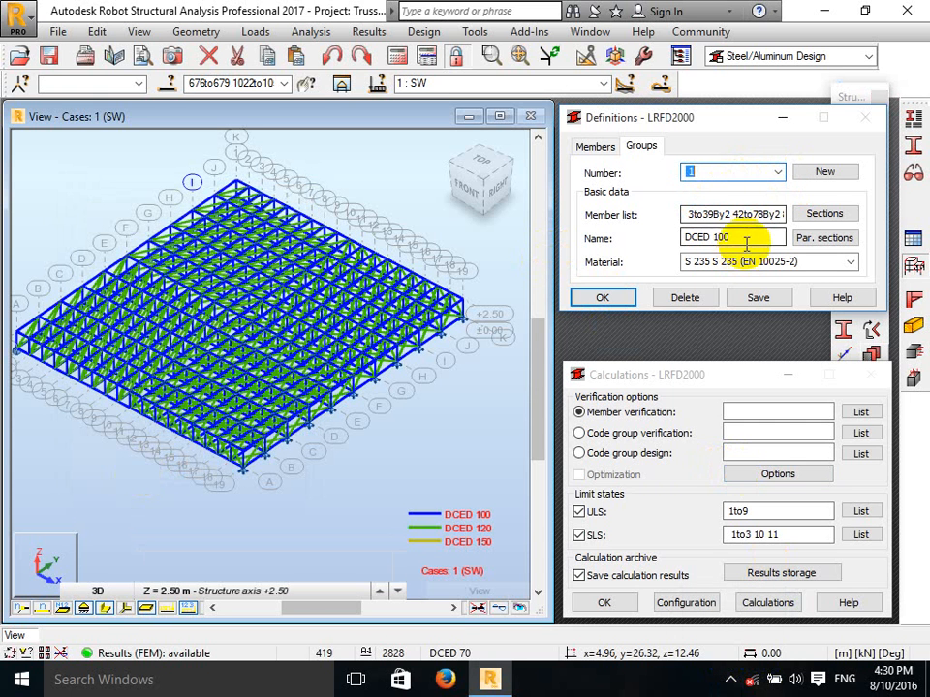
pyautogui.click(770, 236)
pyautogui.click(778, 174)
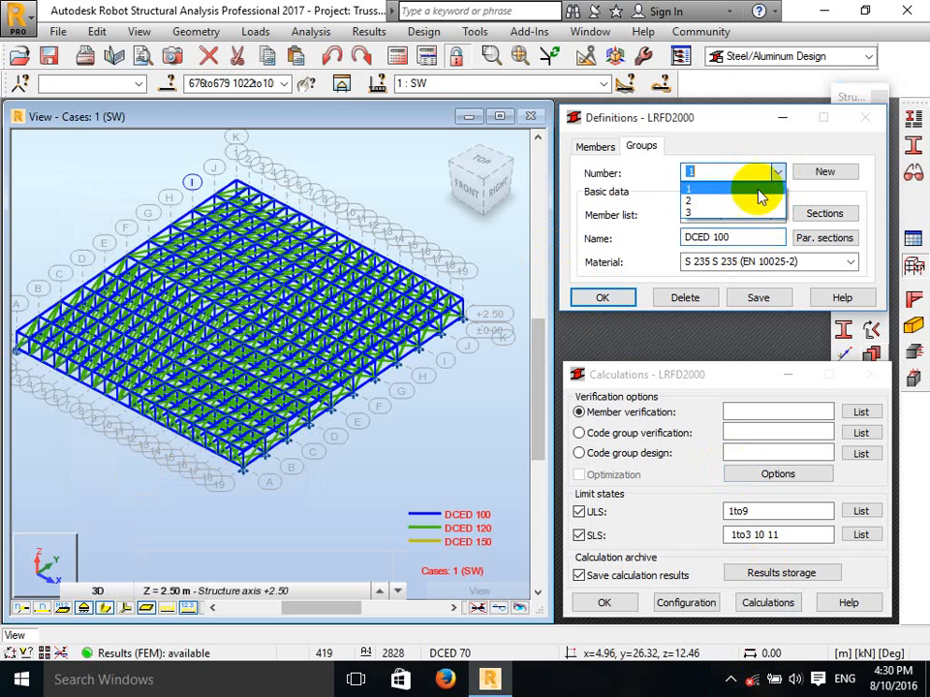
pyautogui.click(752, 198)
pyautogui.click(738, 239)
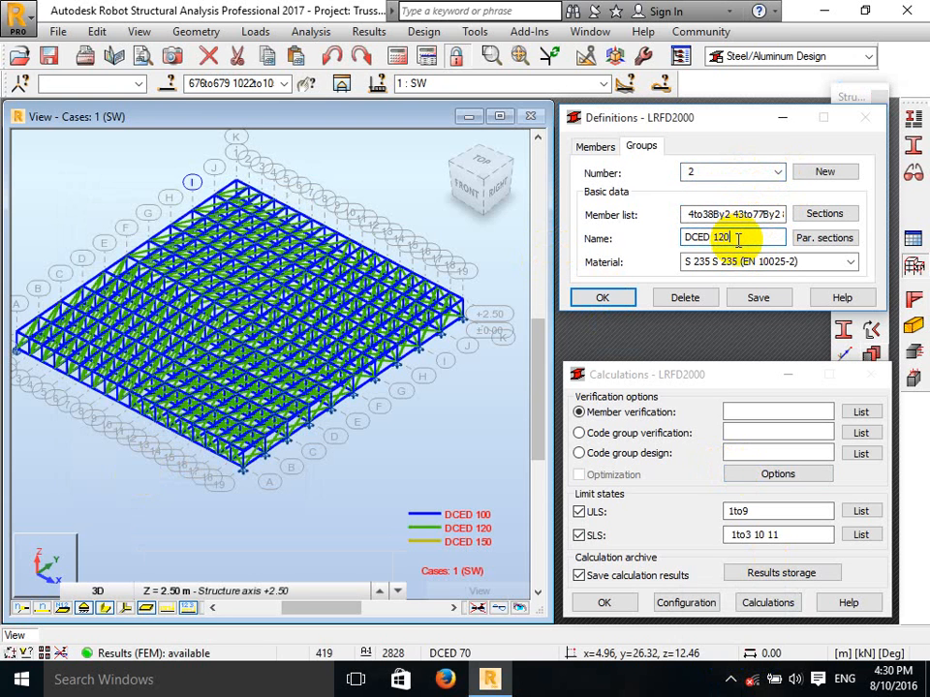
pyautogui.click(777, 174)
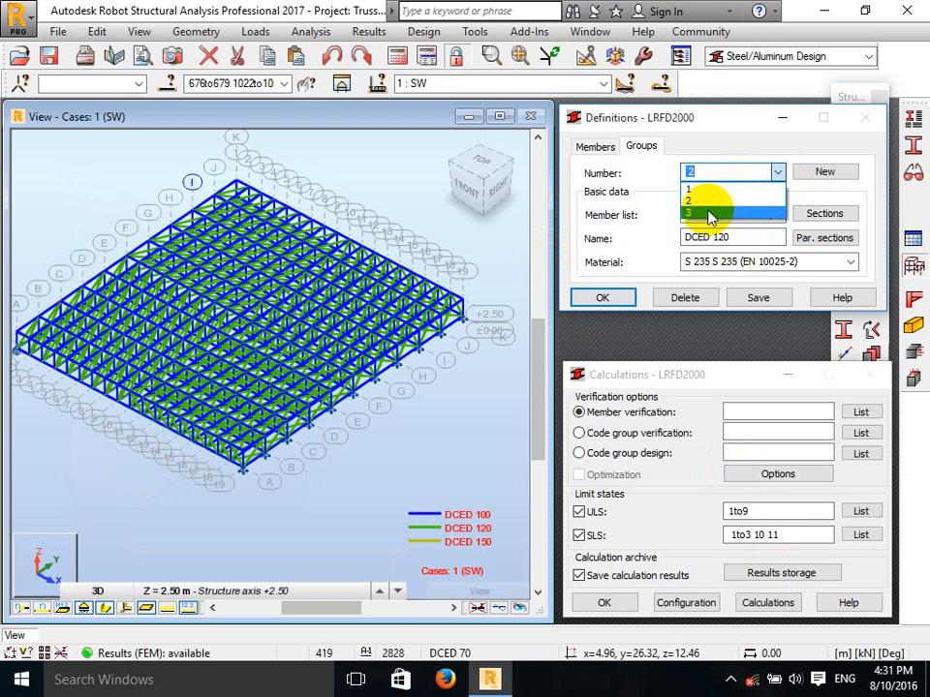
pyautogui.click(722, 214)
pyautogui.click(736, 238)
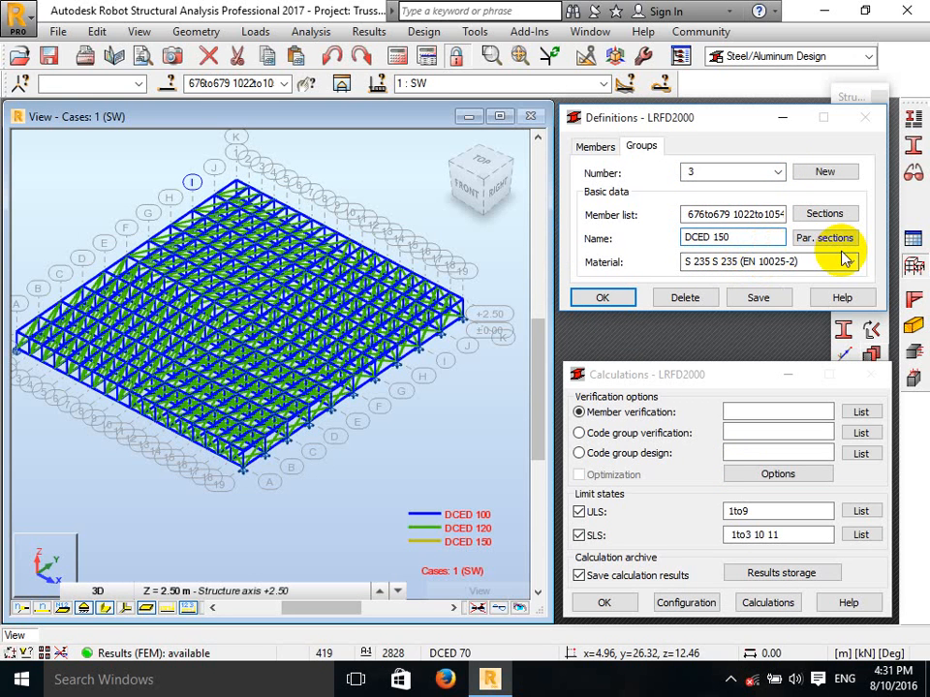
# Choose code group verification for groups 1to3 and run the calculations.
pyautogui.click(692, 374)
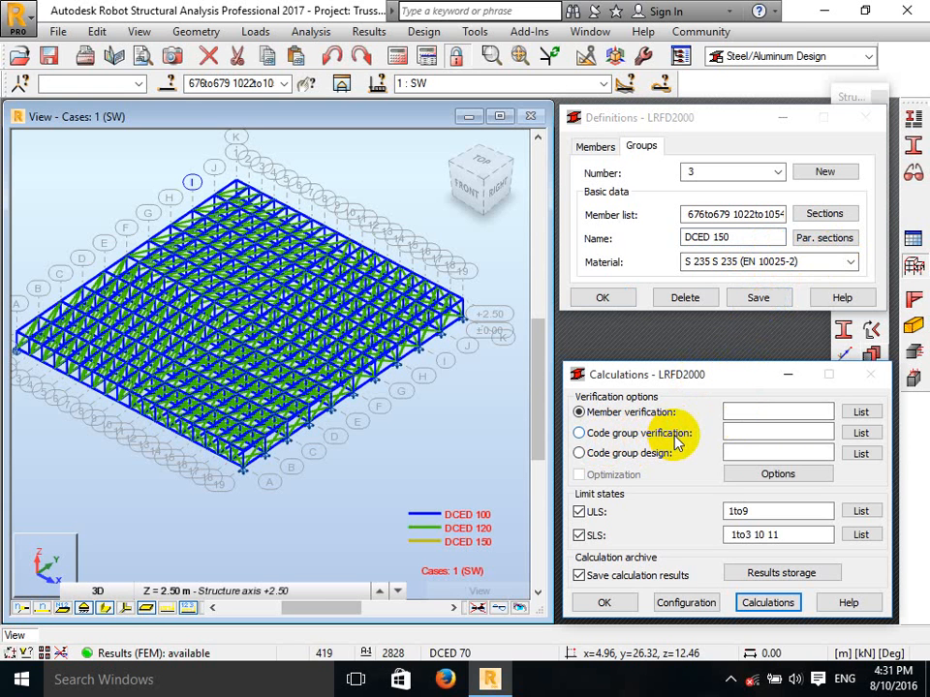
pyautogui.click(736, 433)
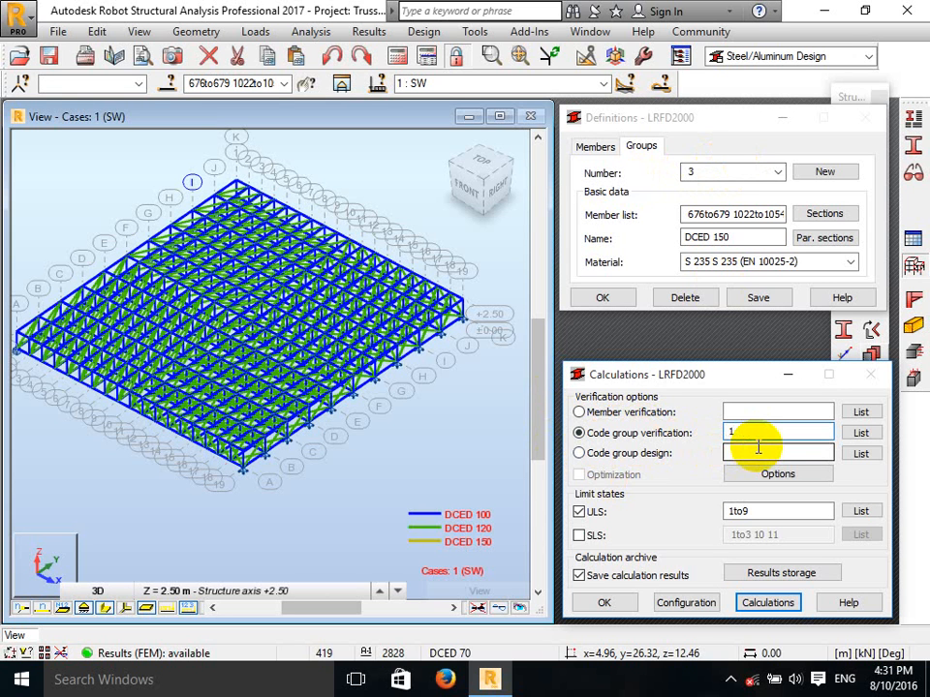
pyautogui.click(778, 171)
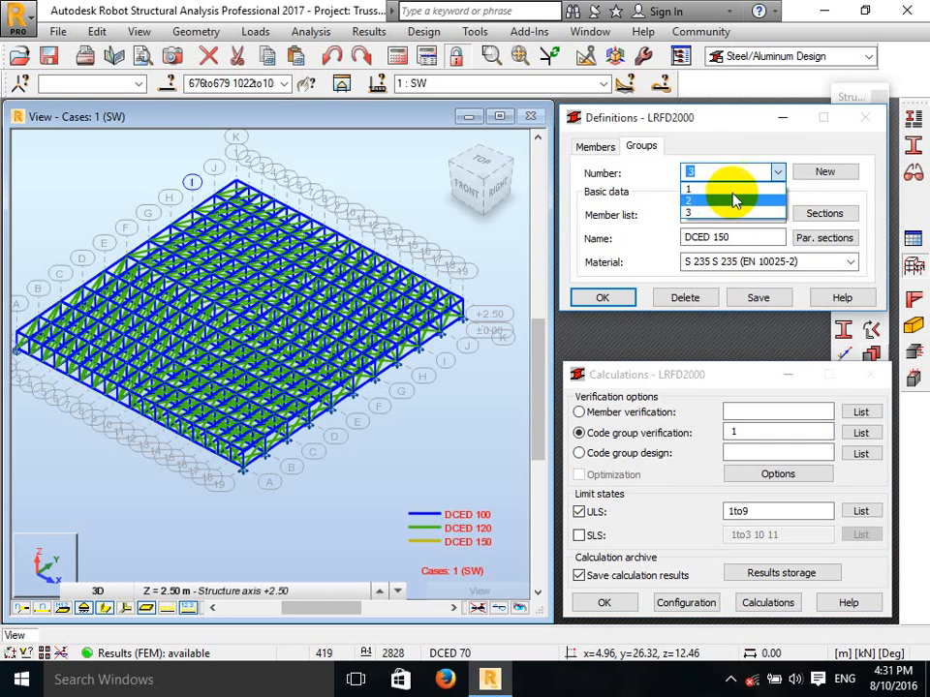
pyautogui.click(653, 193)
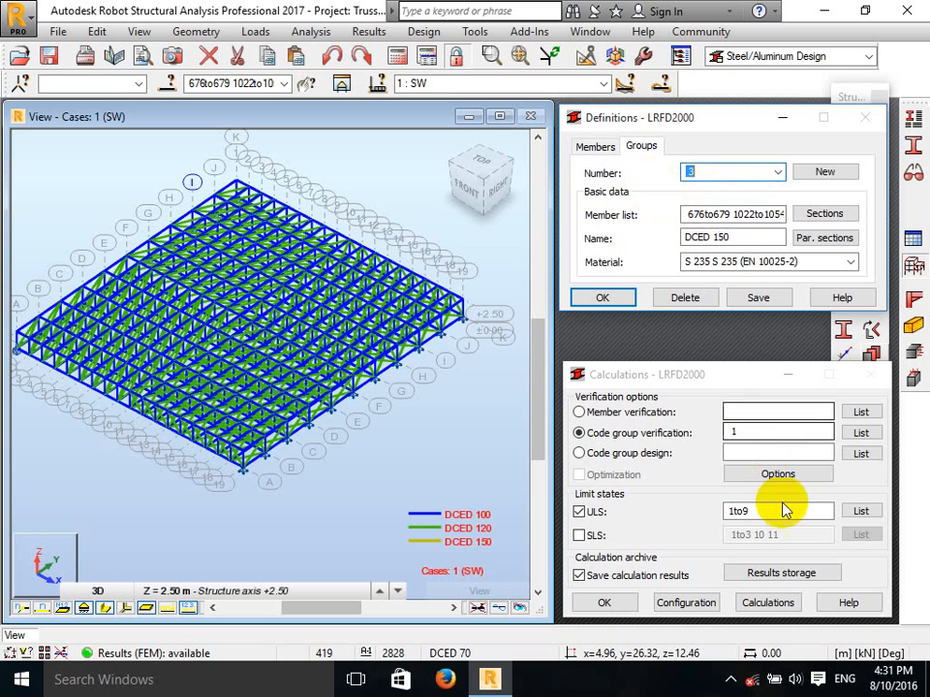
pyautogui.click(752, 433)
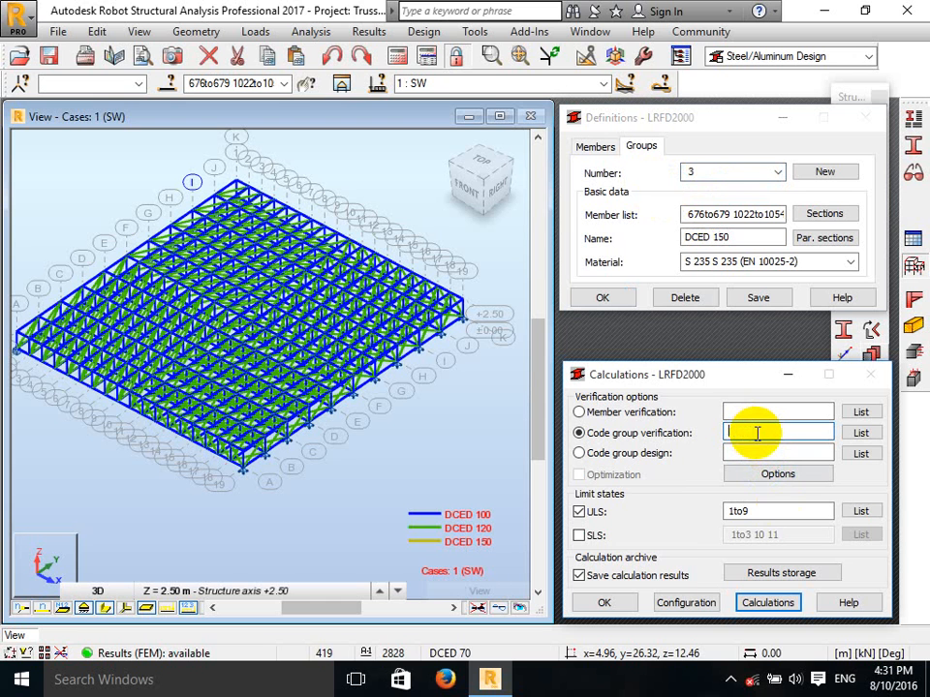
pyautogui.write('1to3')
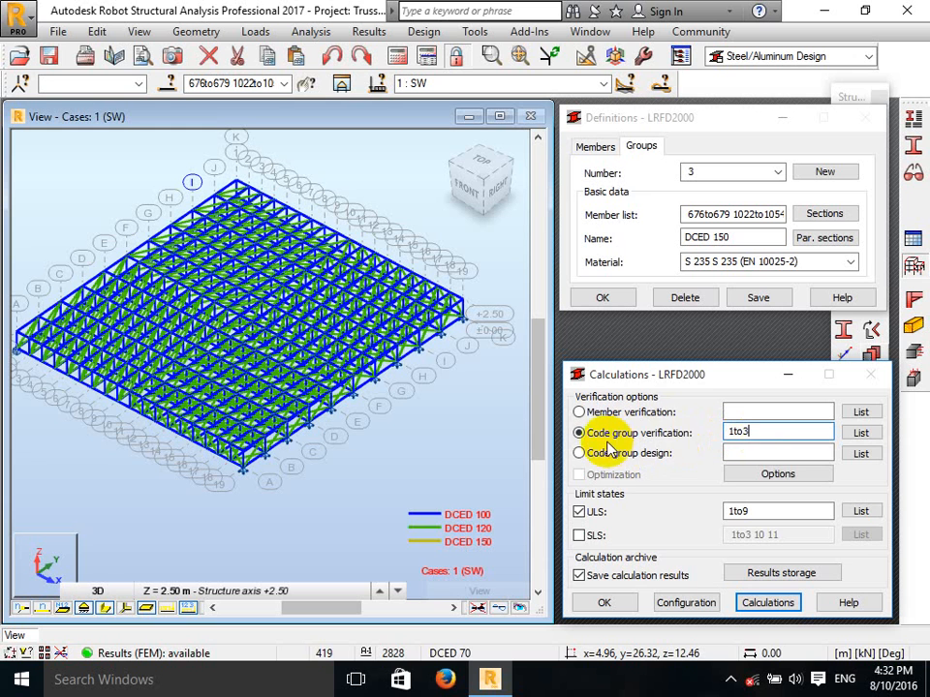
pyautogui.click(747, 455)
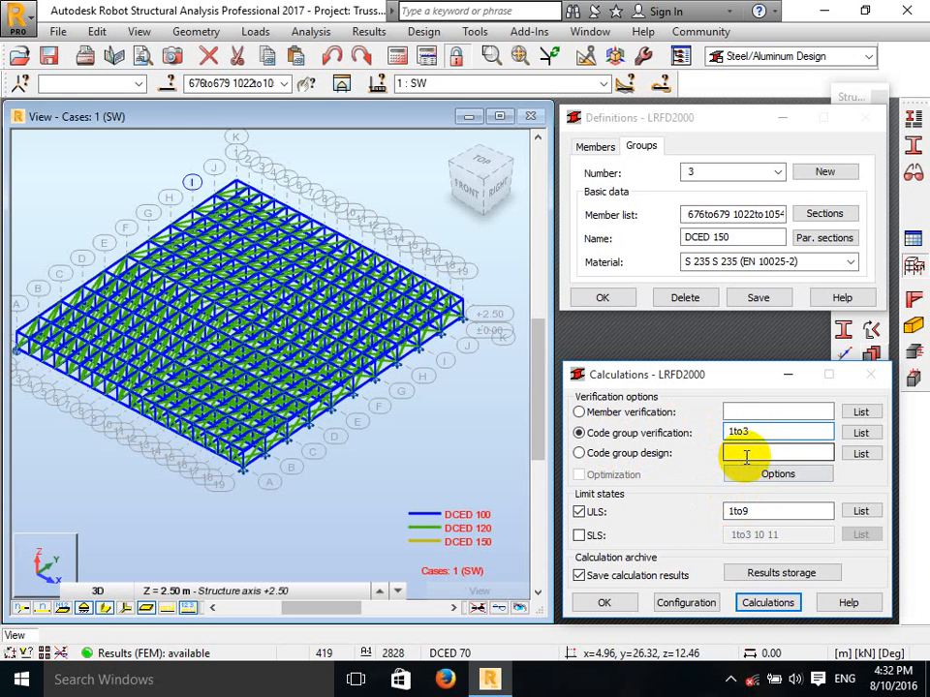
pyautogui.click(602, 605)
pyautogui.click(769, 603)
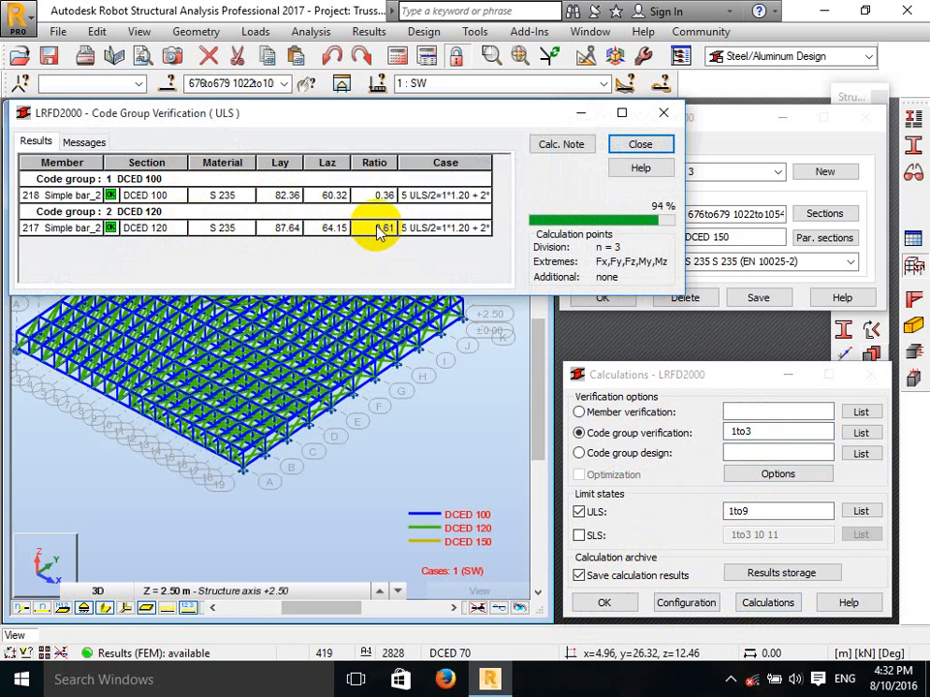
# Examine the verification results and the detailed LRFD2000 results of group 1 (DCED 100), bar 218.
pyautogui.click(34, 143)
pyautogui.click(440, 263)
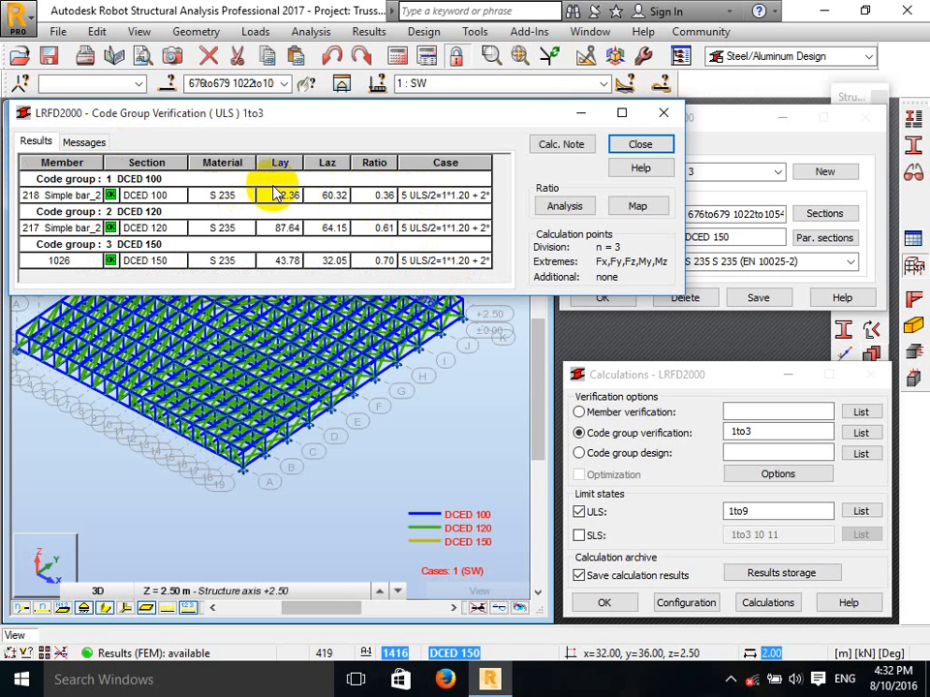
pyautogui.doubleClick(222, 196)
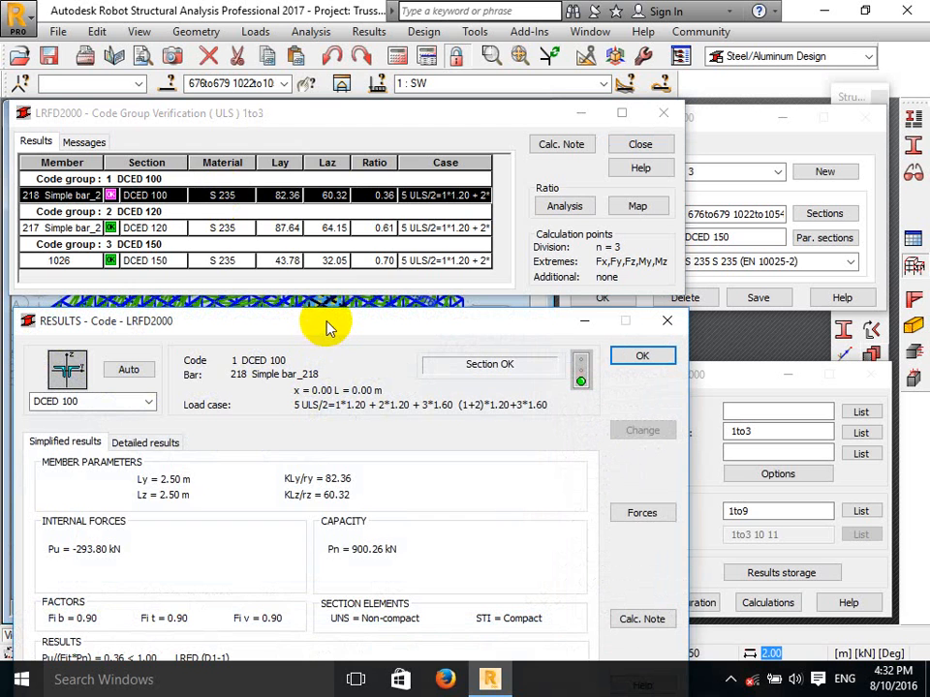
pyautogui.moveTo(327, 330); pyautogui.dragTo(314, 187)
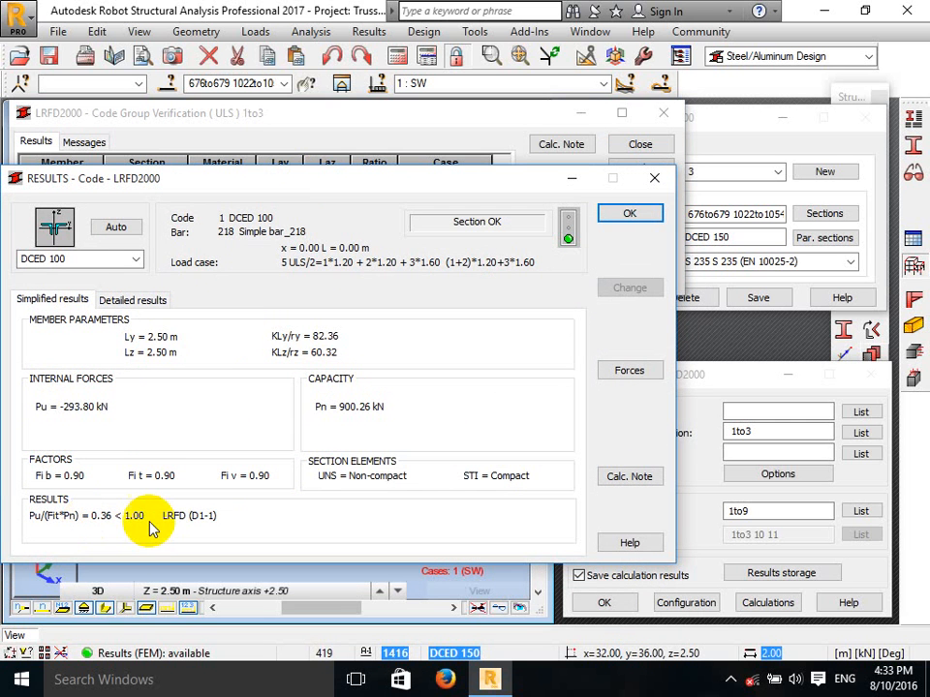
pyautogui.click(655, 177)
# Examine the detailed verification results of group 2 (DCED 120), bar 217.
pyautogui.click(150, 230)
pyautogui.doubleClick(152, 236)
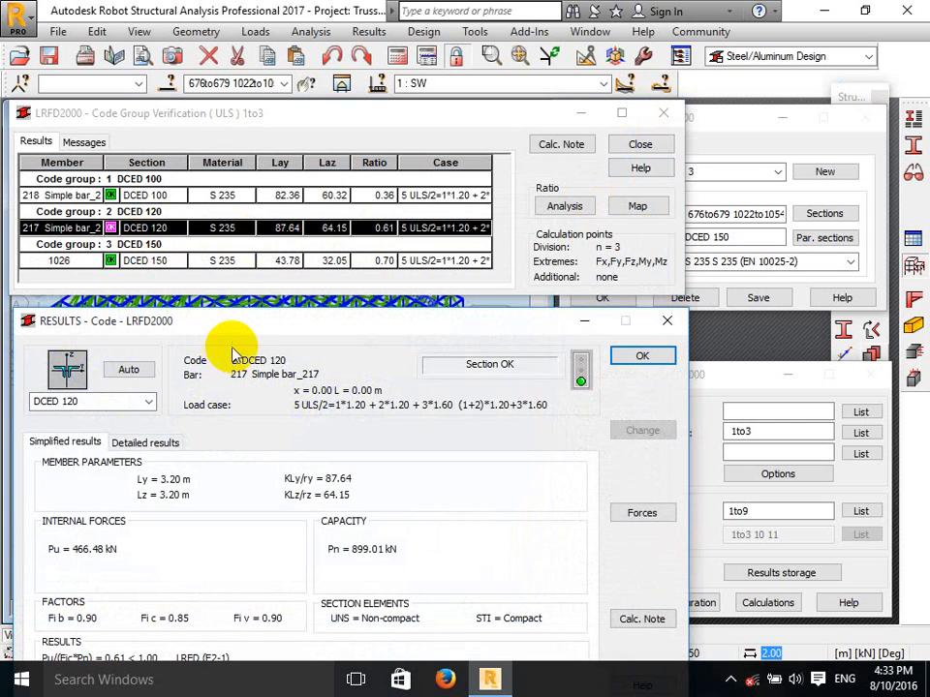
pyautogui.moveTo(247, 324); pyautogui.dragTo(237, 243)
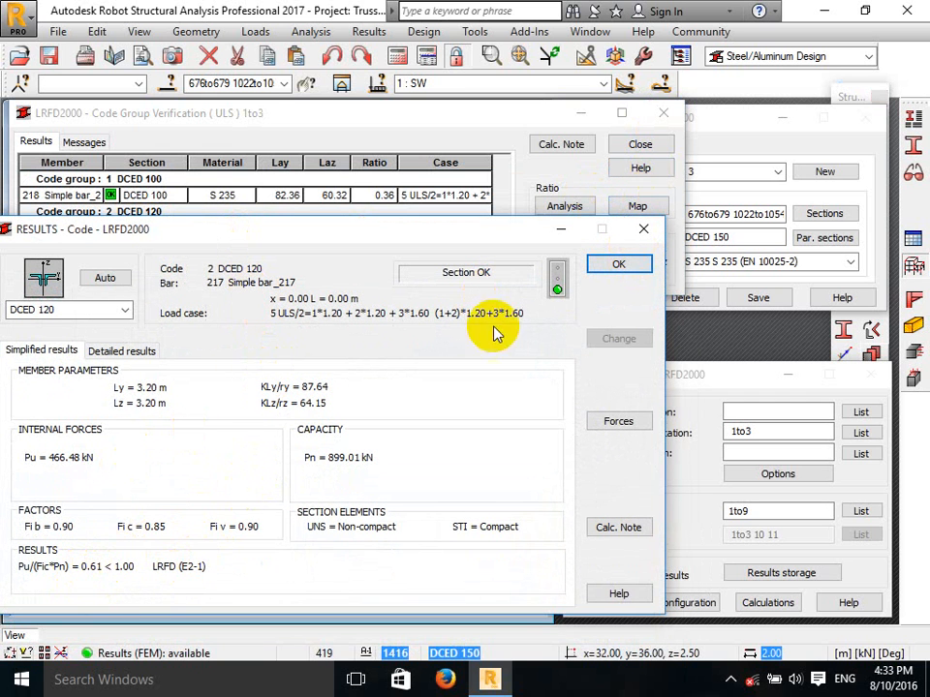
pyautogui.click(619, 264)
# Examine the detailed results of group 3 (DCED 150), bar 1026, and close the verification without archiving it.
pyautogui.doubleClick(213, 264)
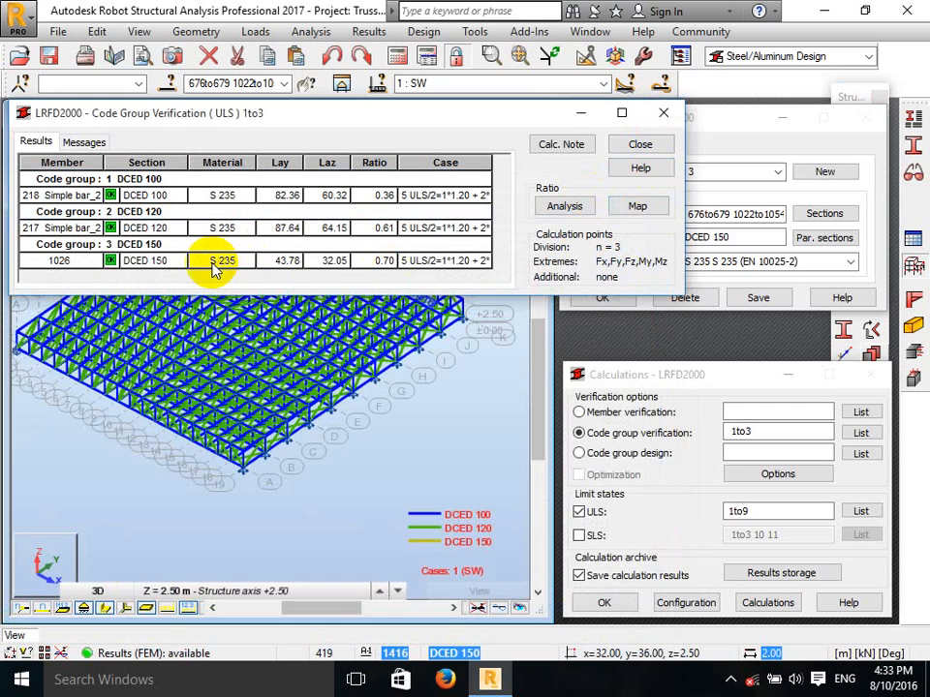
pyautogui.moveTo(291, 330); pyautogui.dragTo(289, 272)
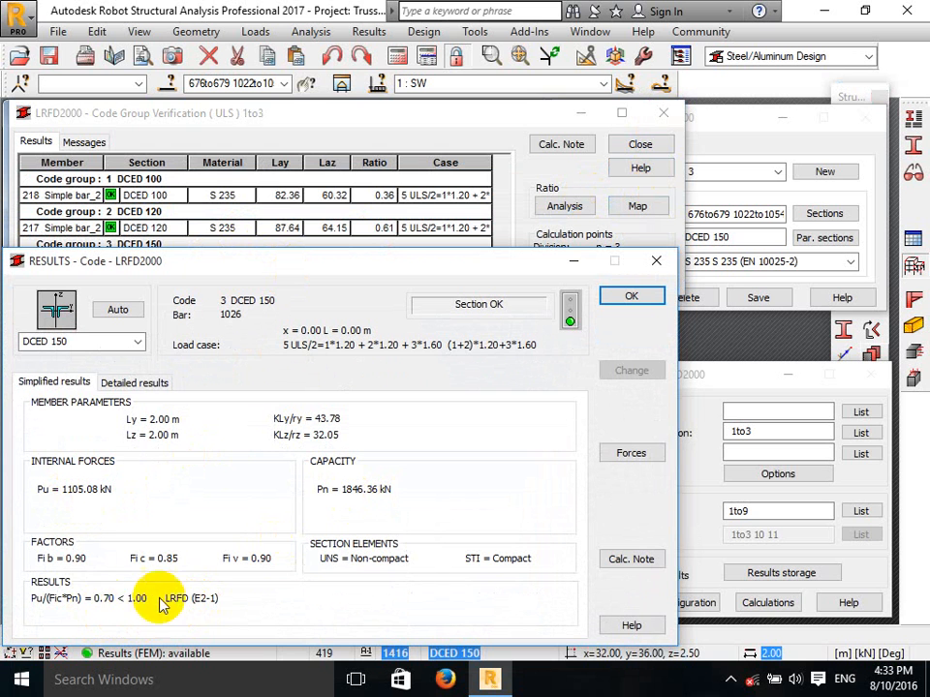
pyautogui.click(655, 262)
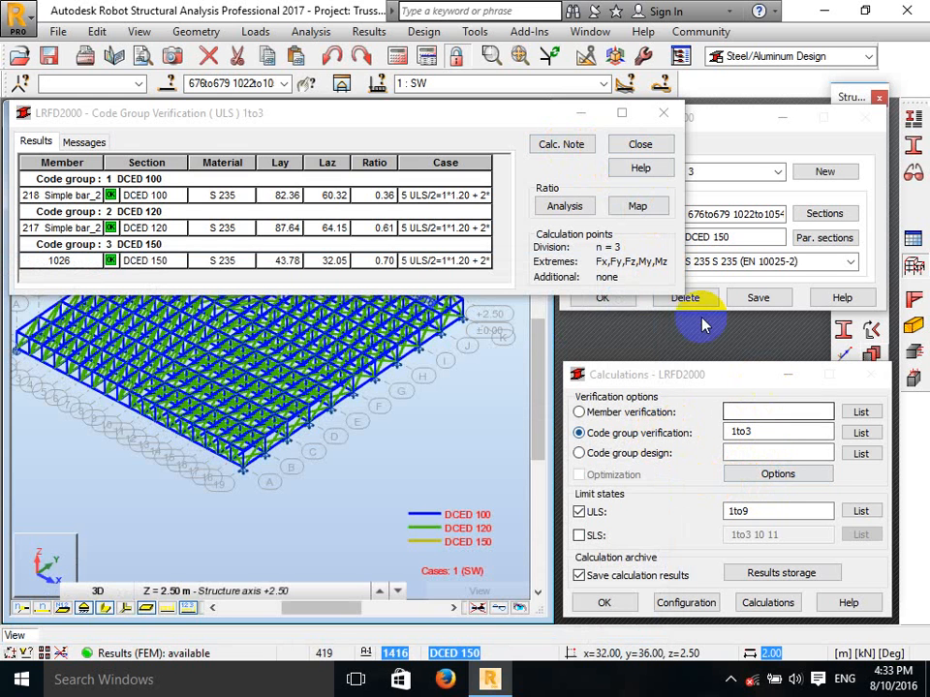
pyautogui.click(640, 145)
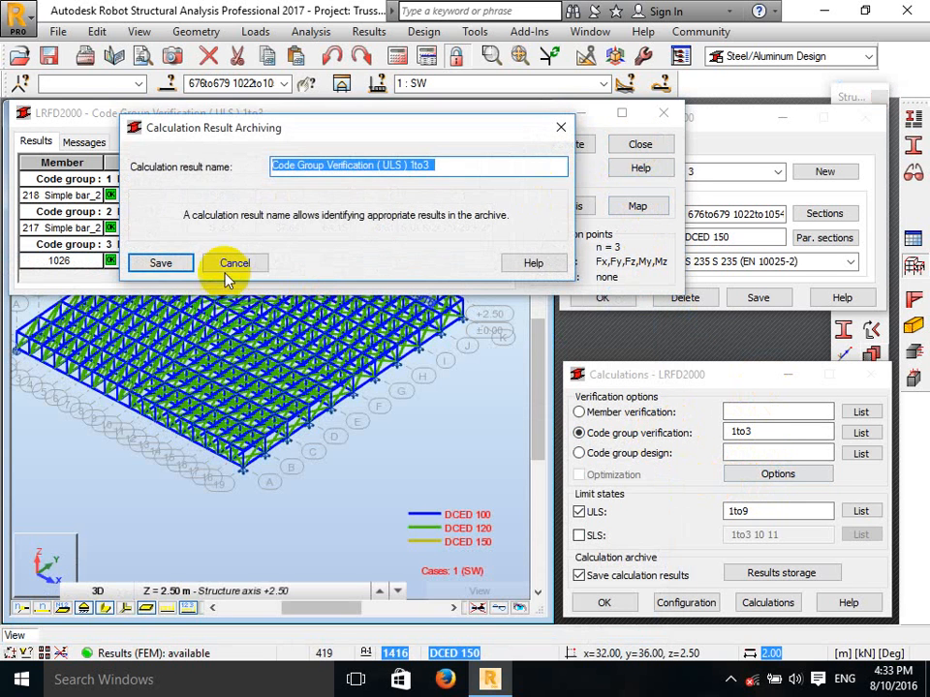
pyautogui.click(234, 262)
# Set up code group design for groups 1to3 with optimization by weight.
pyautogui.click(607, 453)
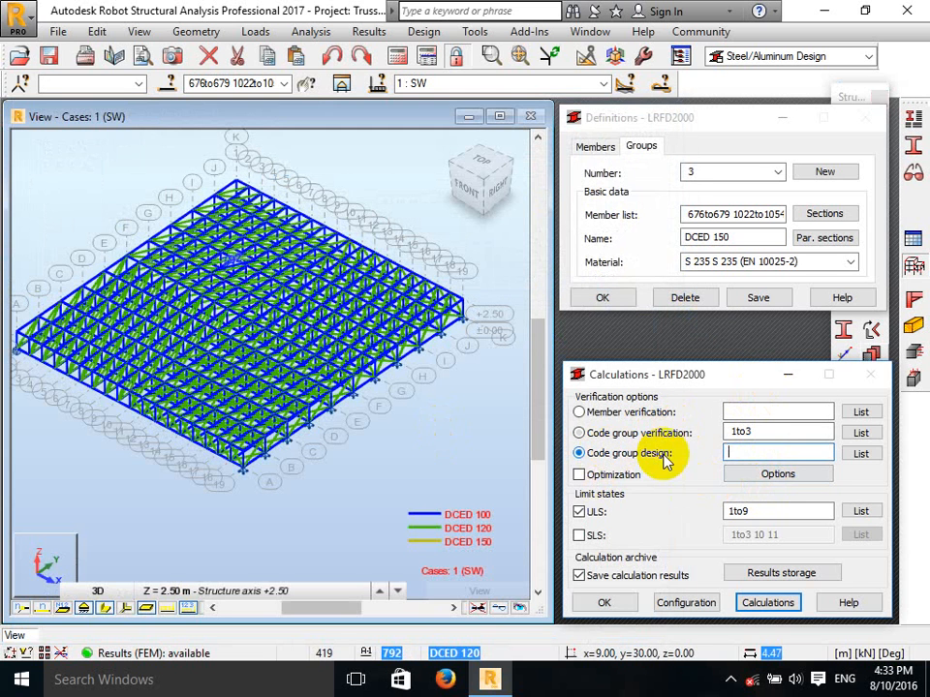
pyautogui.click(742, 453)
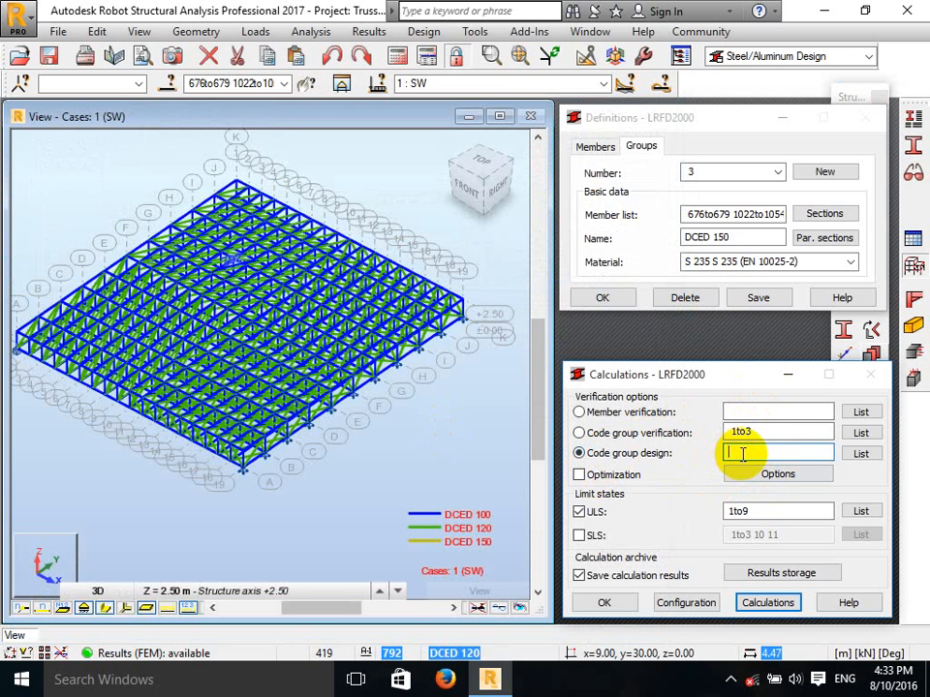
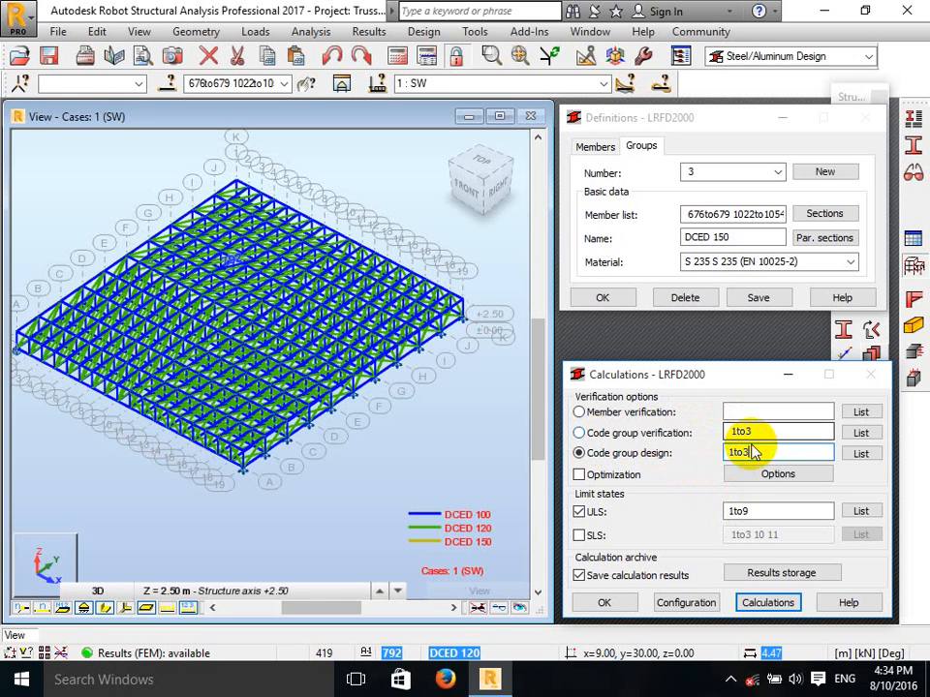
pyautogui.click(579, 476)
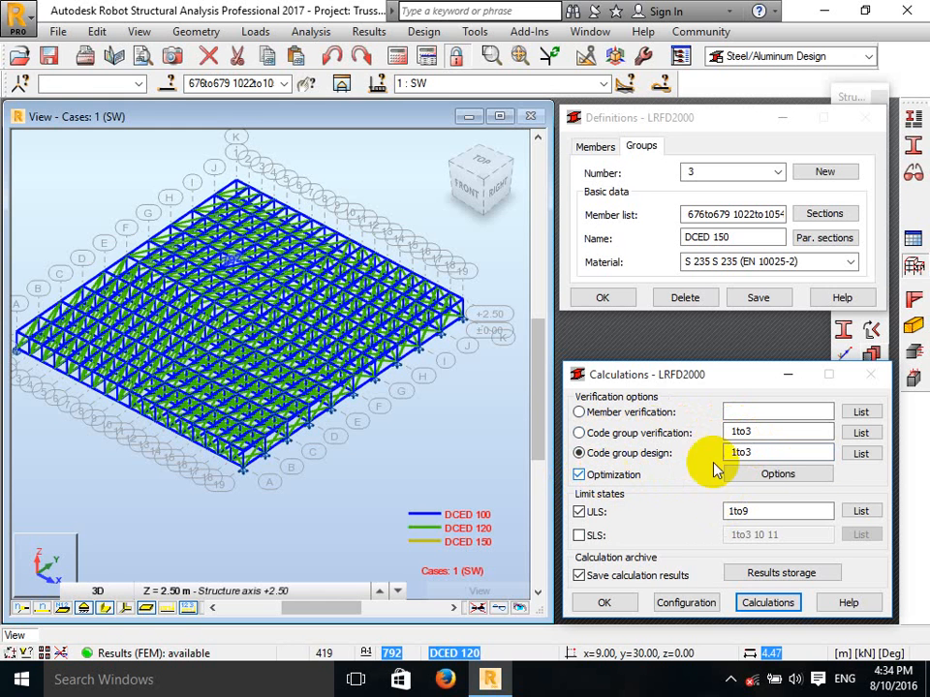
pyautogui.click(794, 477)
pyautogui.moveTo(699, 387); pyautogui.dragTo(259, 274)
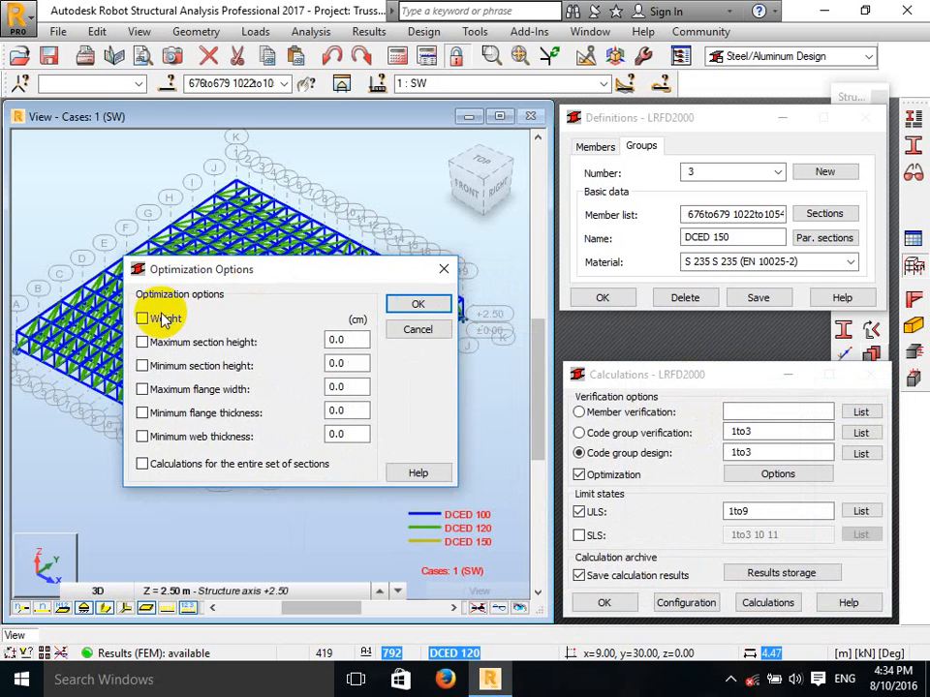
pyautogui.click(142, 320)
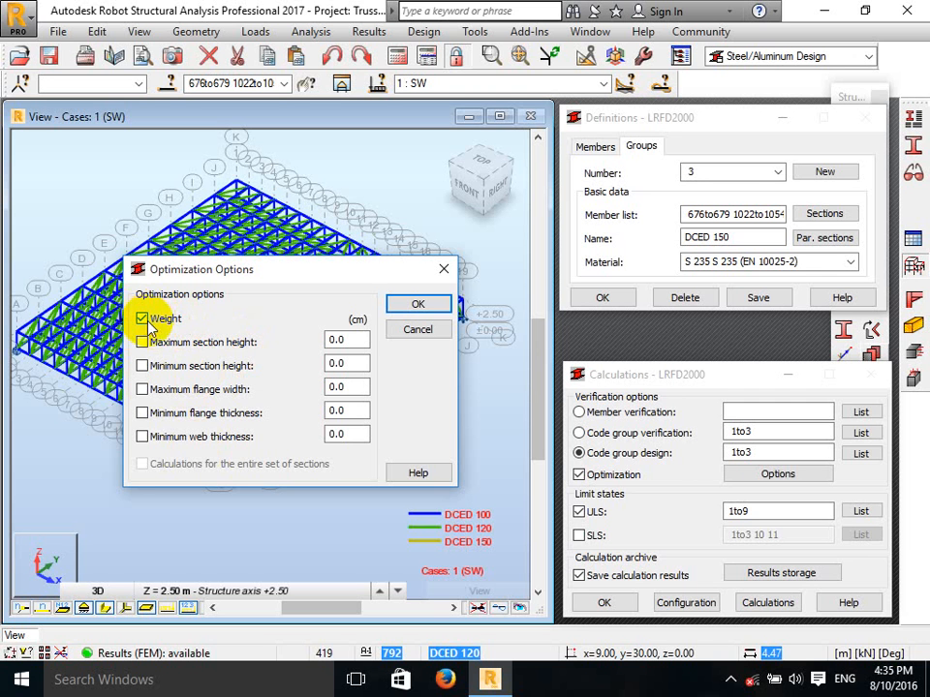
pyautogui.click(413, 307)
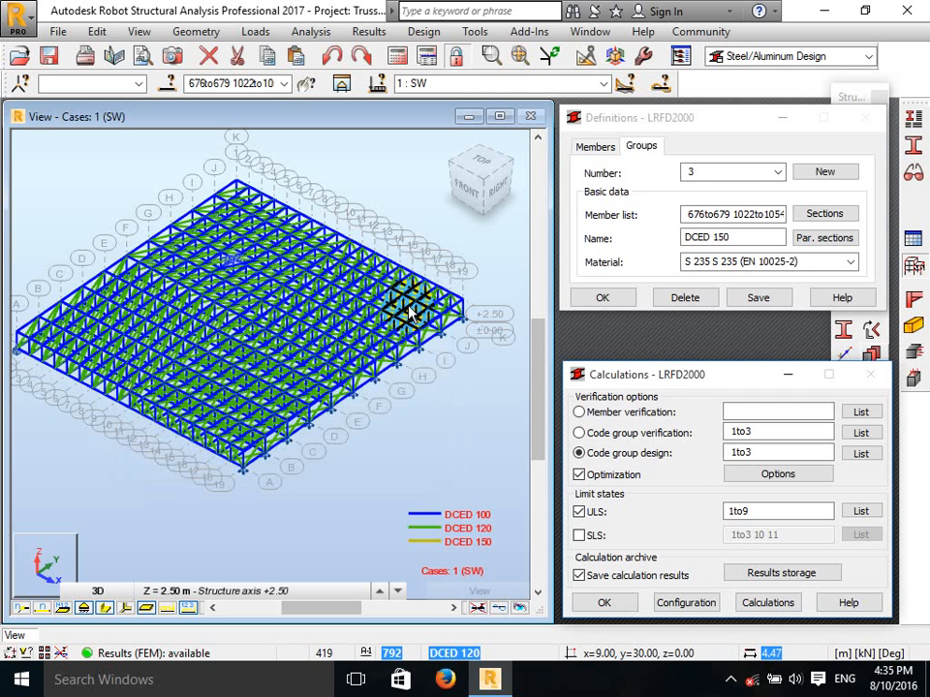
# Run the code group design and enlarge the results window to show all three groups.
pyautogui.click(616, 604)
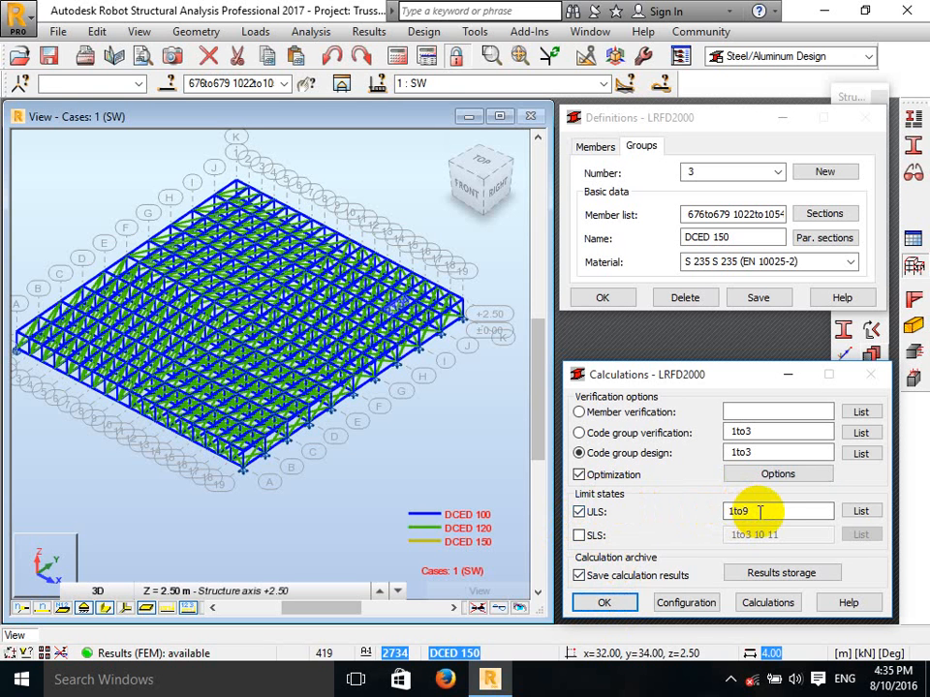
pyautogui.click(767, 604)
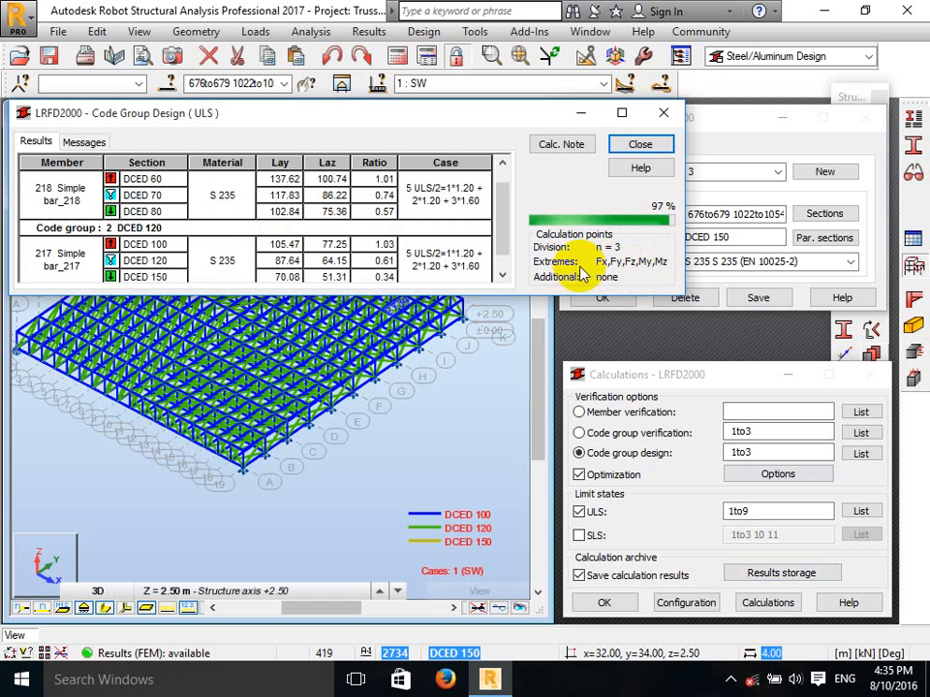
pyautogui.click(35, 142)
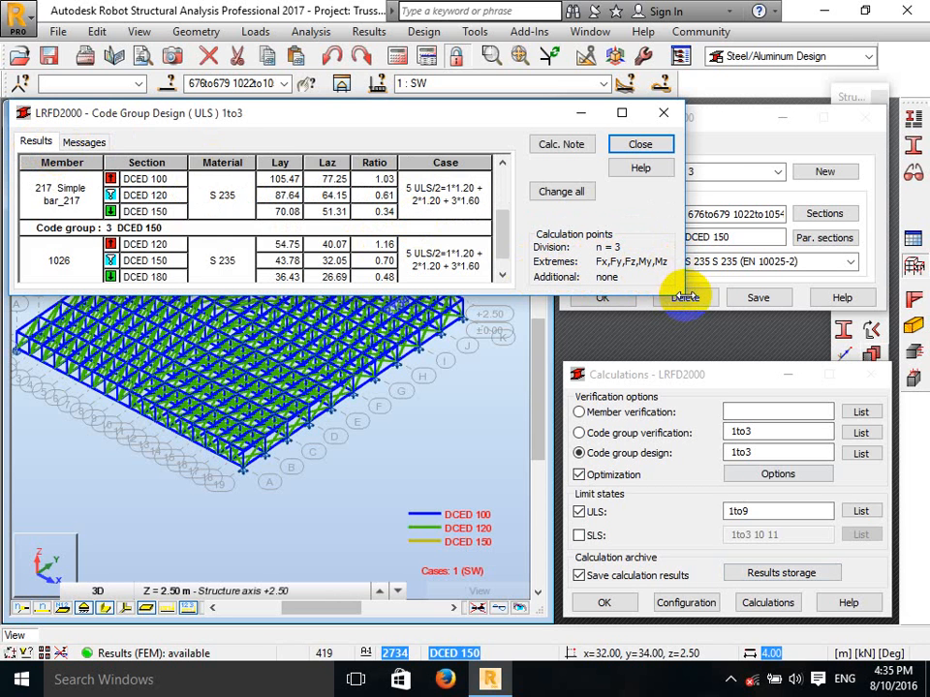
pyautogui.moveTo(685, 297); pyautogui.dragTo(688, 494)
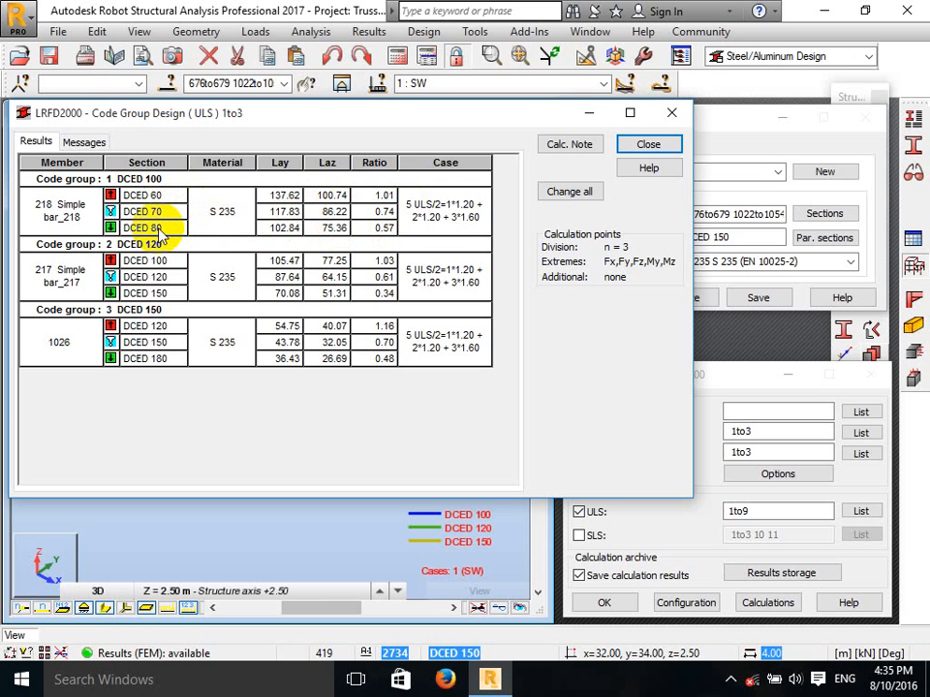
# Examine the design results of section DCED 80 for group 1 (DCED 100), bar 218.
pyautogui.doubleClick(380, 233)
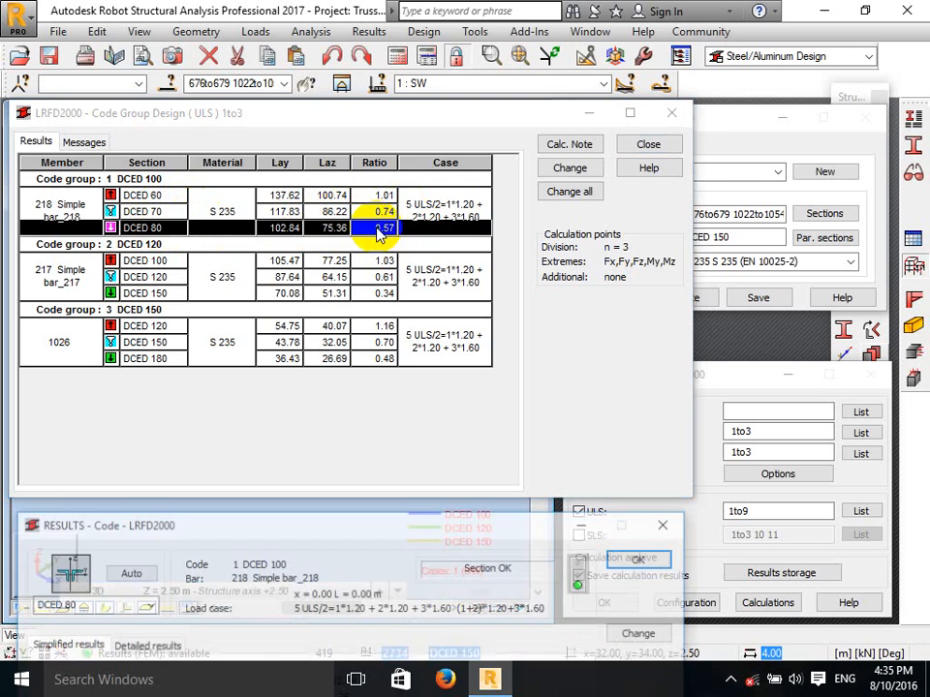
pyautogui.moveTo(466, 524); pyautogui.dragTo(456, 321)
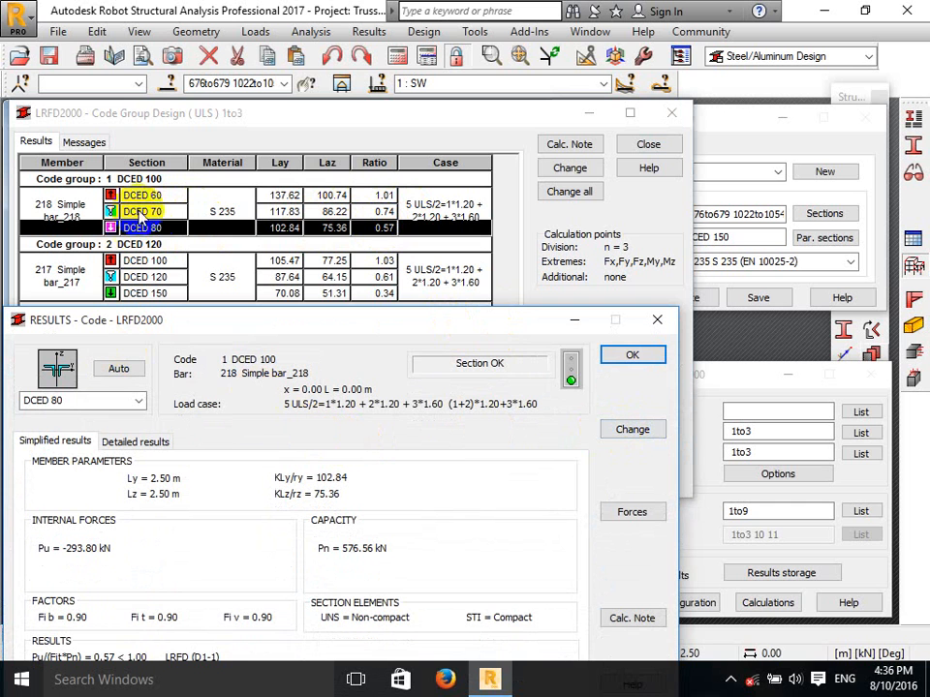
pyautogui.click(660, 326)
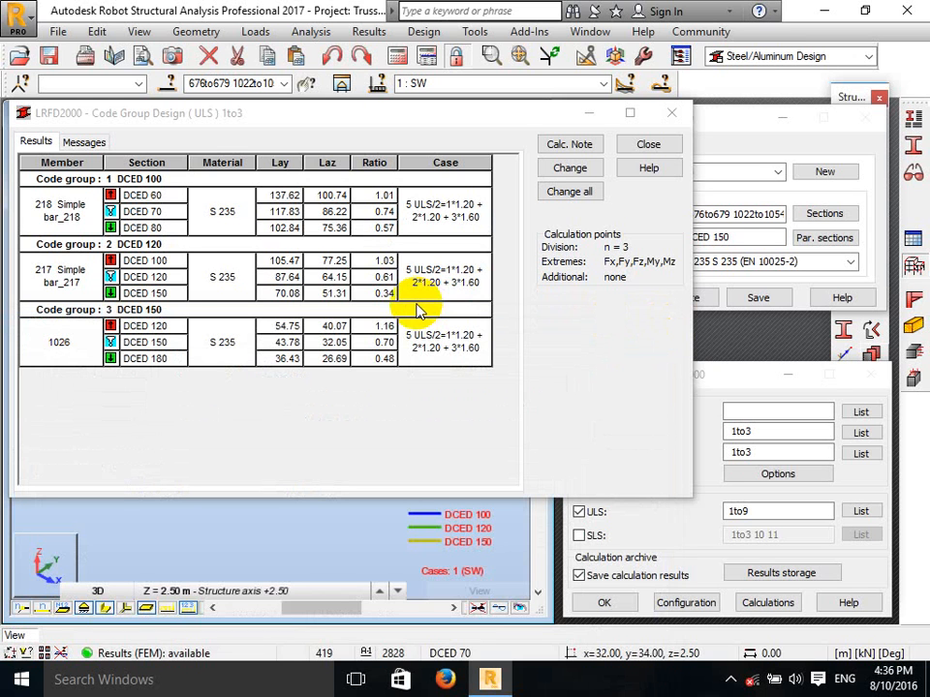
# Examine the design results of sections DCED 120 and DCED 150 for group 2, bar 217.
pyautogui.doubleClick(143, 277)
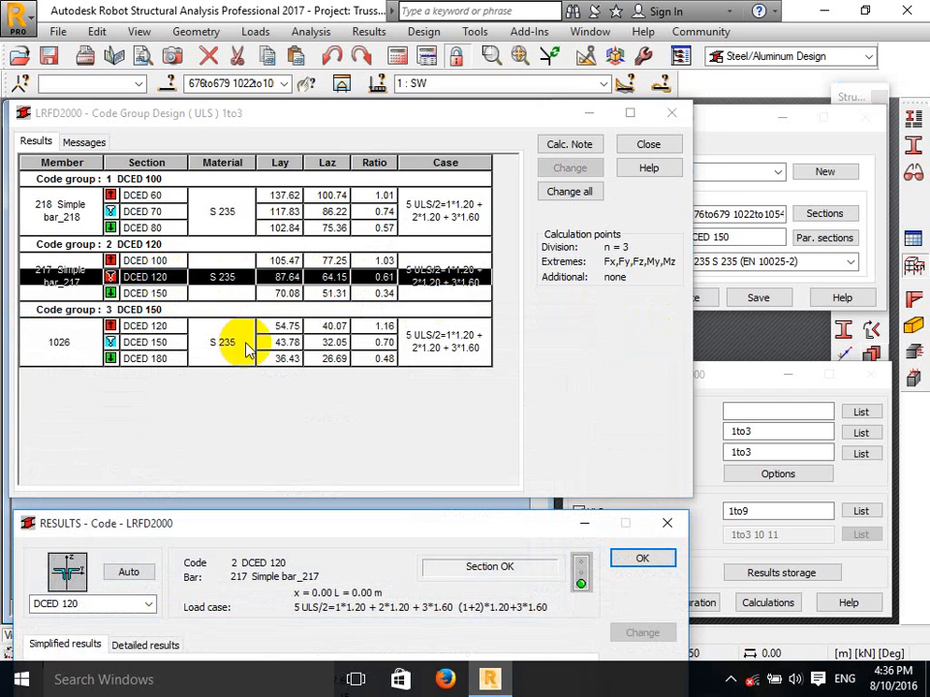
pyautogui.moveTo(416, 528); pyautogui.dragTo(450, 295)
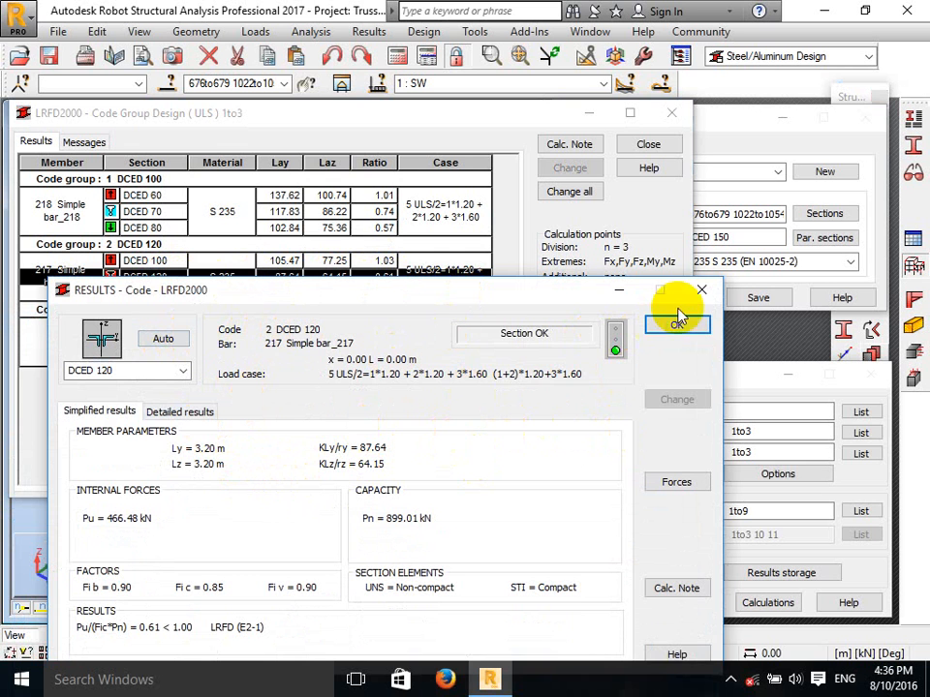
pyautogui.click(701, 289)
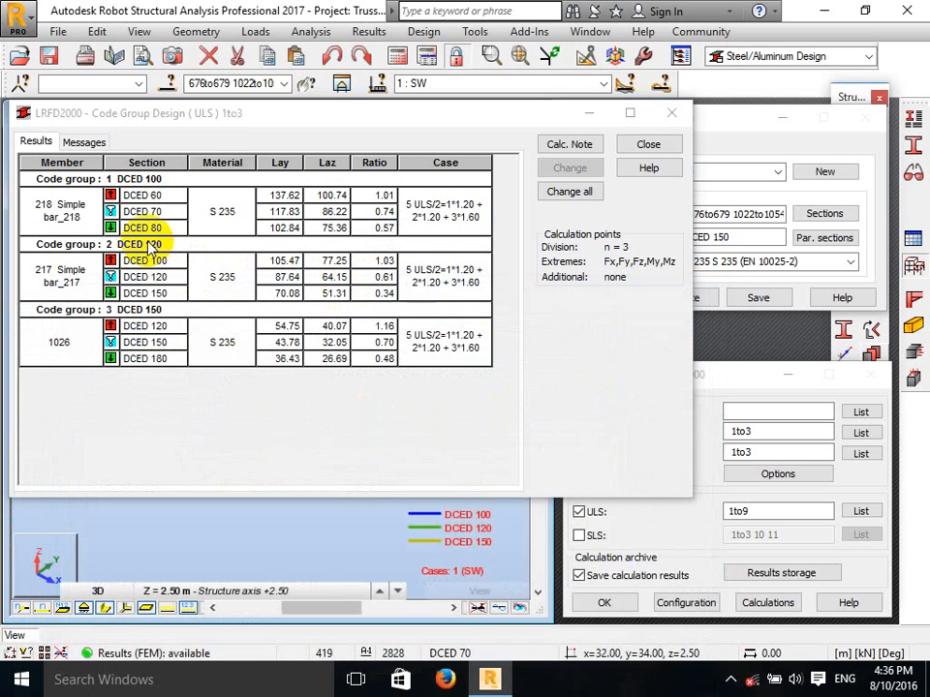
pyautogui.doubleClick(164, 303)
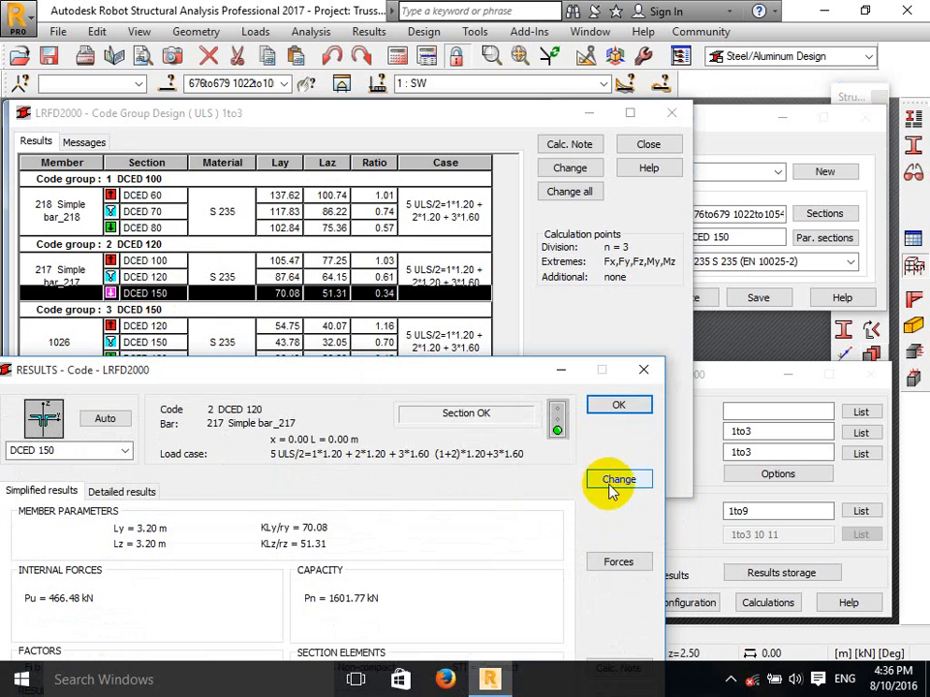
pyautogui.click(644, 370)
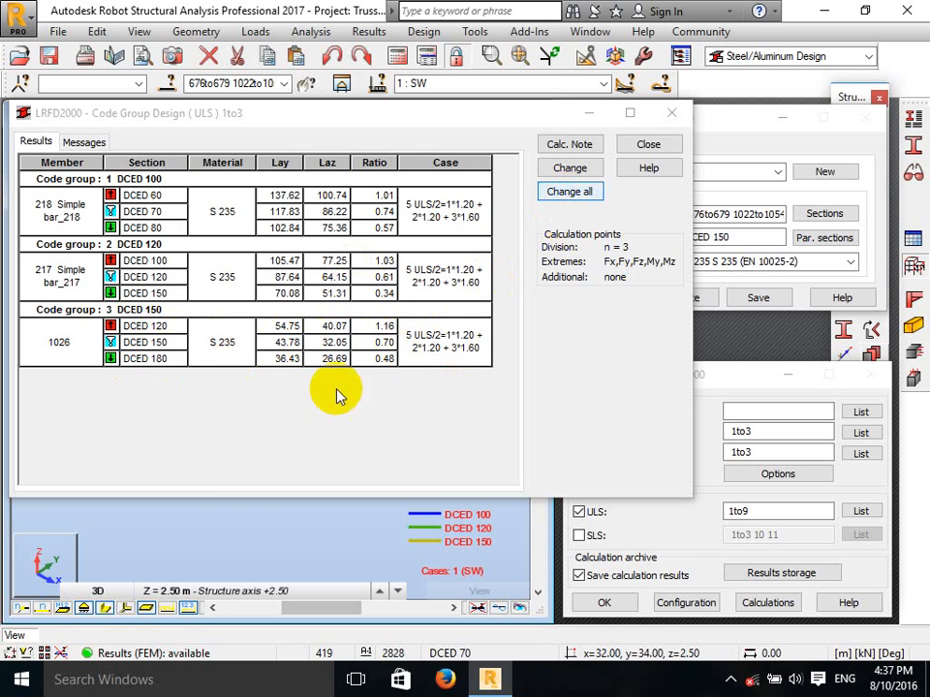
# Review the DCED 80 simplified results of group 1 once more and close them.
pyautogui.doubleClick(153, 229)
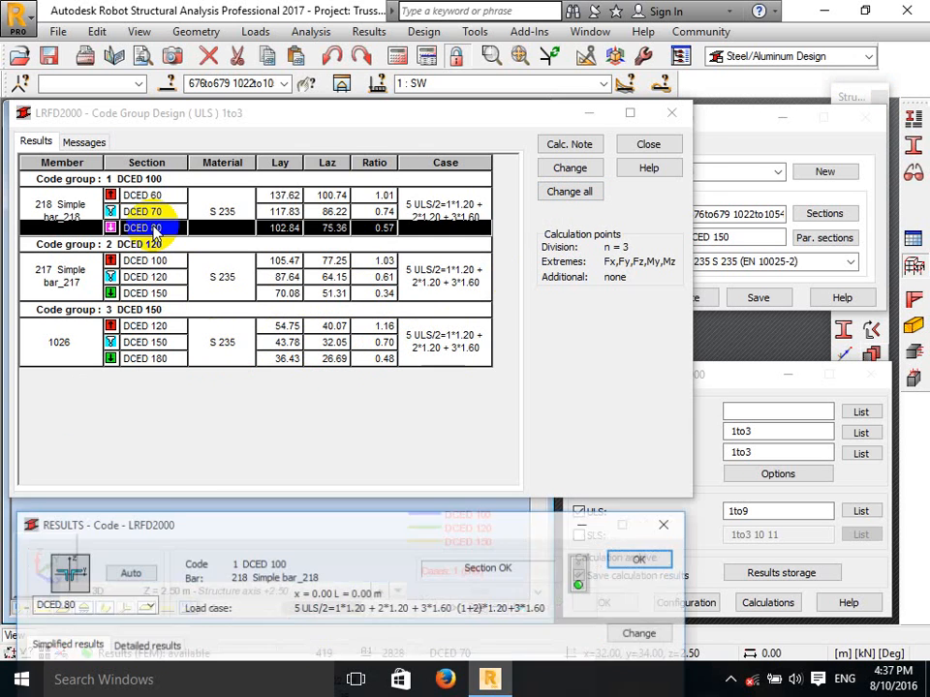
pyautogui.moveTo(363, 506); pyautogui.dragTo(352, 327)
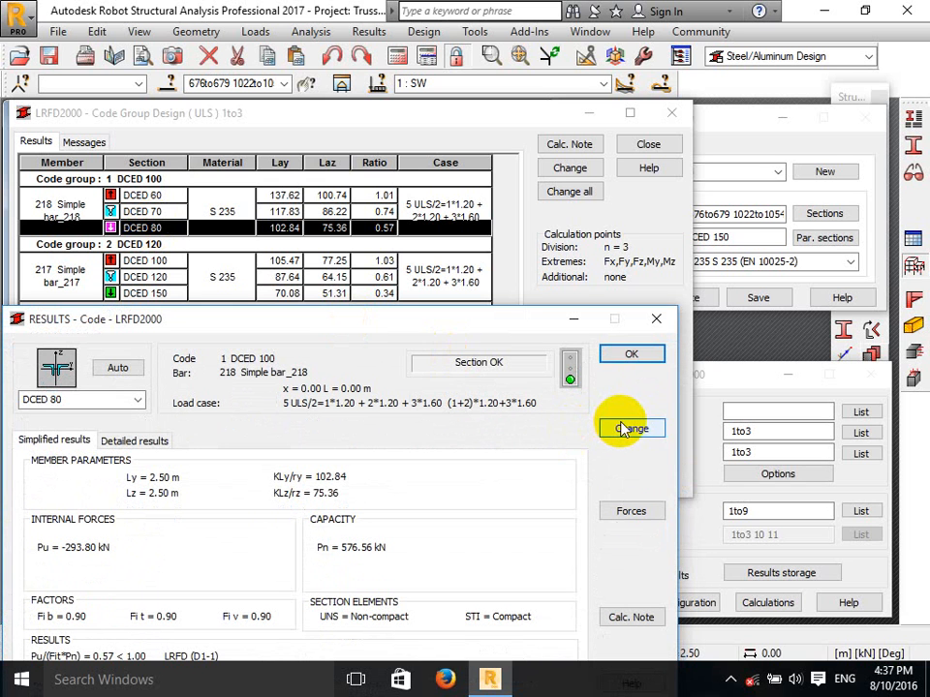
pyautogui.click(656, 318)
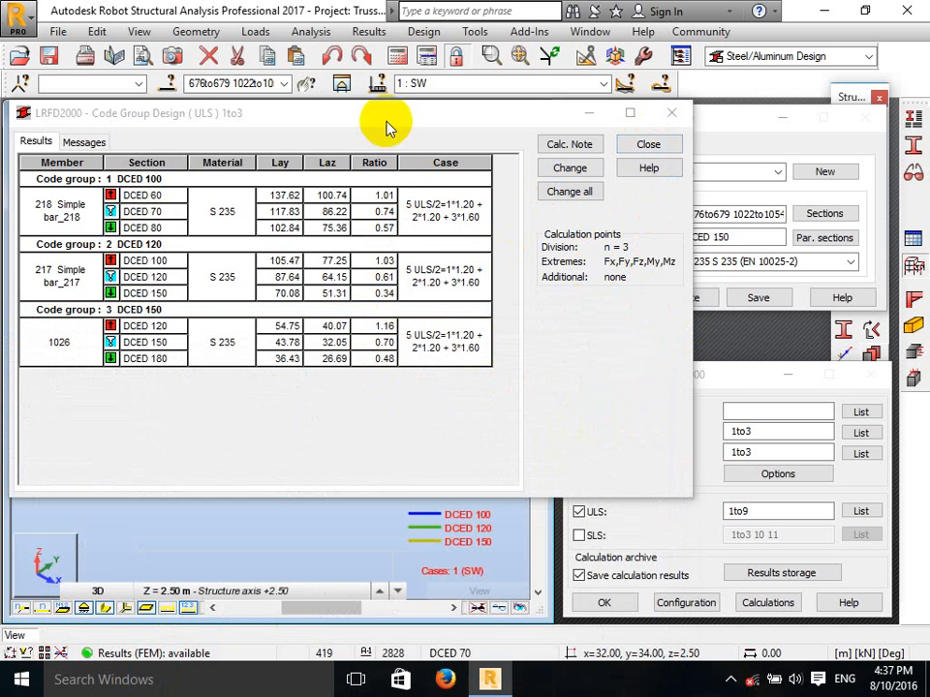
# Generate a full calculation note for code group 1 and enlarge it to fill the screen.
pyautogui.moveTo(388, 116); pyautogui.dragTo(425, 72)
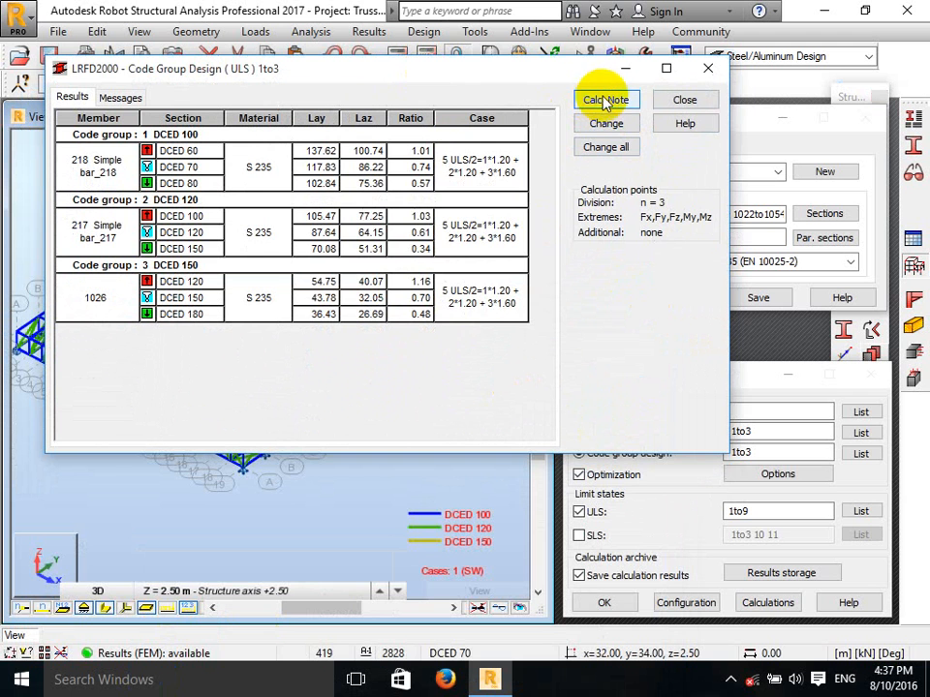
pyautogui.click(607, 102)
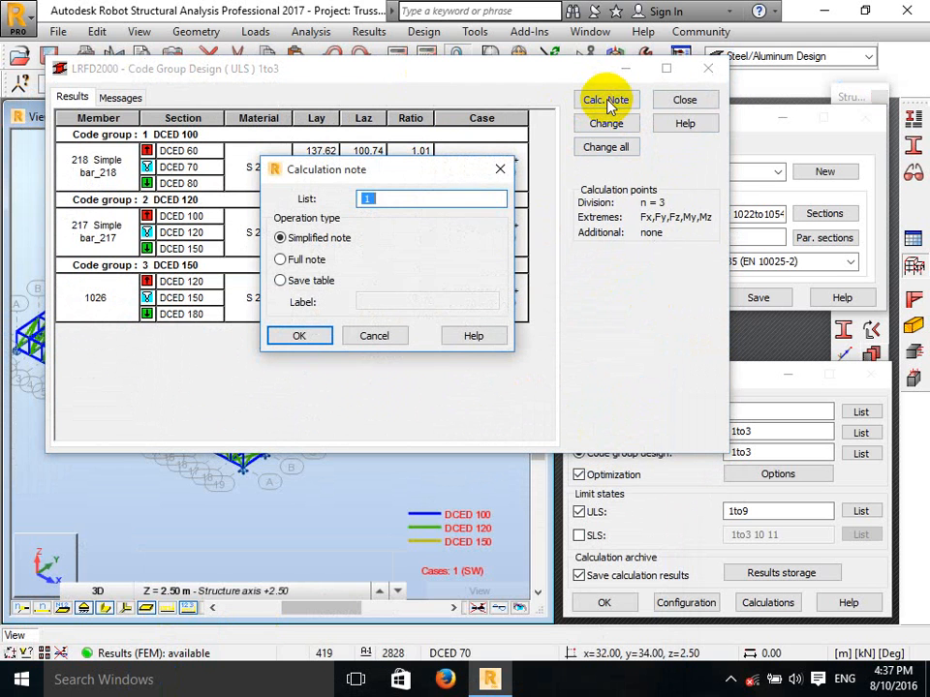
pyautogui.click(306, 260)
pyautogui.click(299, 336)
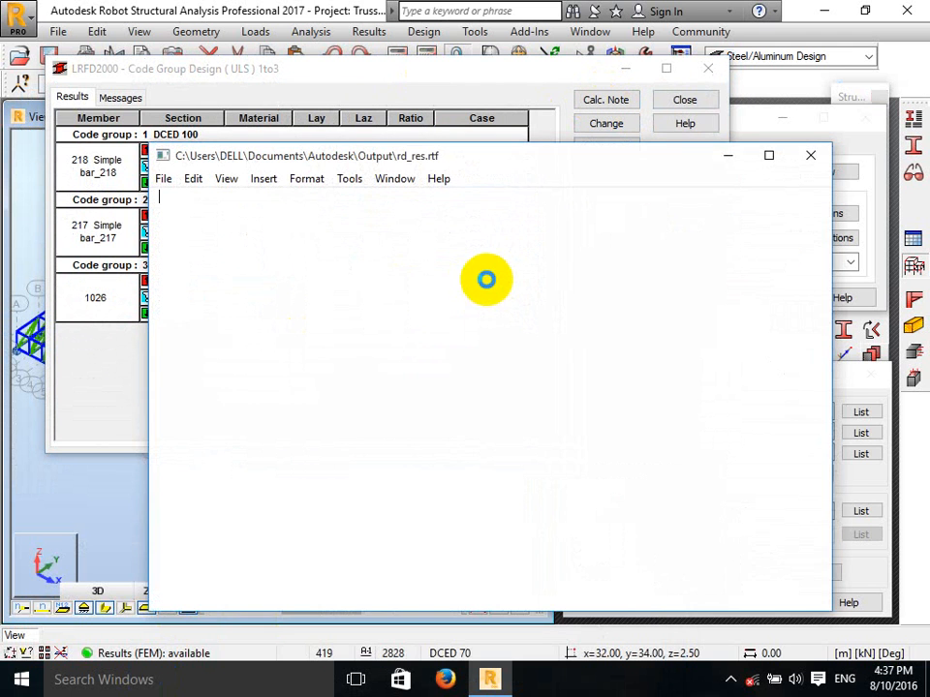
pyautogui.click(767, 156)
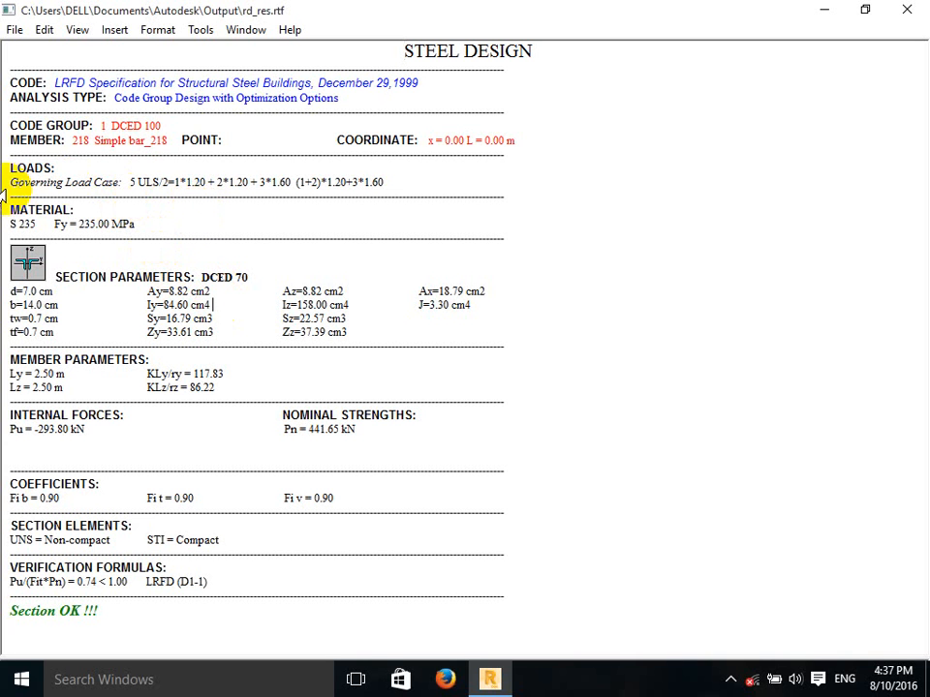
# Examine the calculation note's code group, material, section and member parameters, forces, coefficients, section elements and verification formula.
pyautogui.moveTo(27, 125); pyautogui.dragTo(172, 225)
pyautogui.click(135, 223)
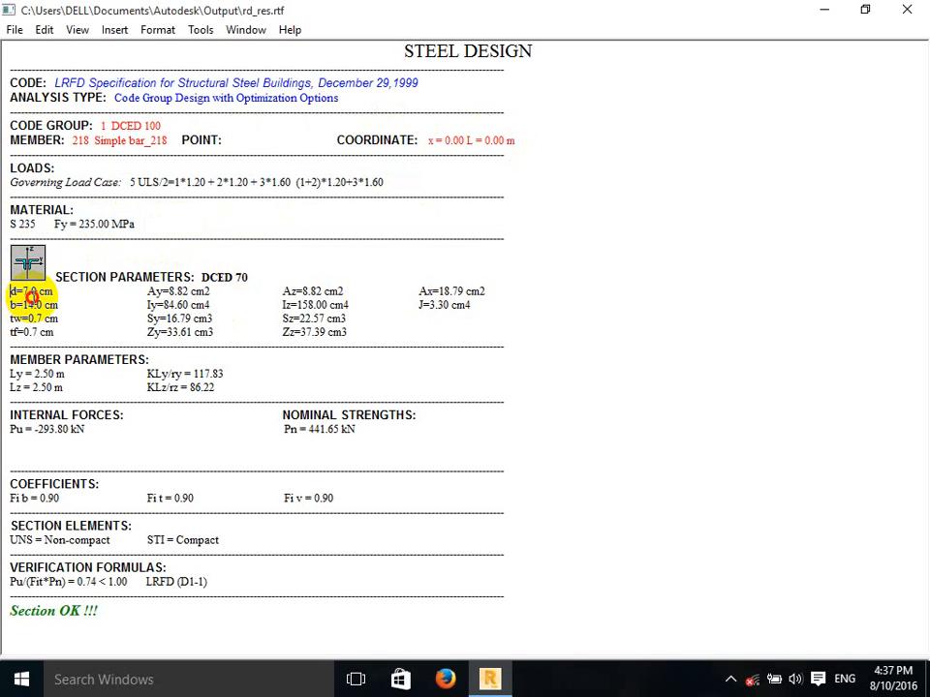
pyautogui.moveTo(31, 298); pyautogui.dragTo(131, 414)
pyautogui.click(219, 403)
pyautogui.click(144, 380)
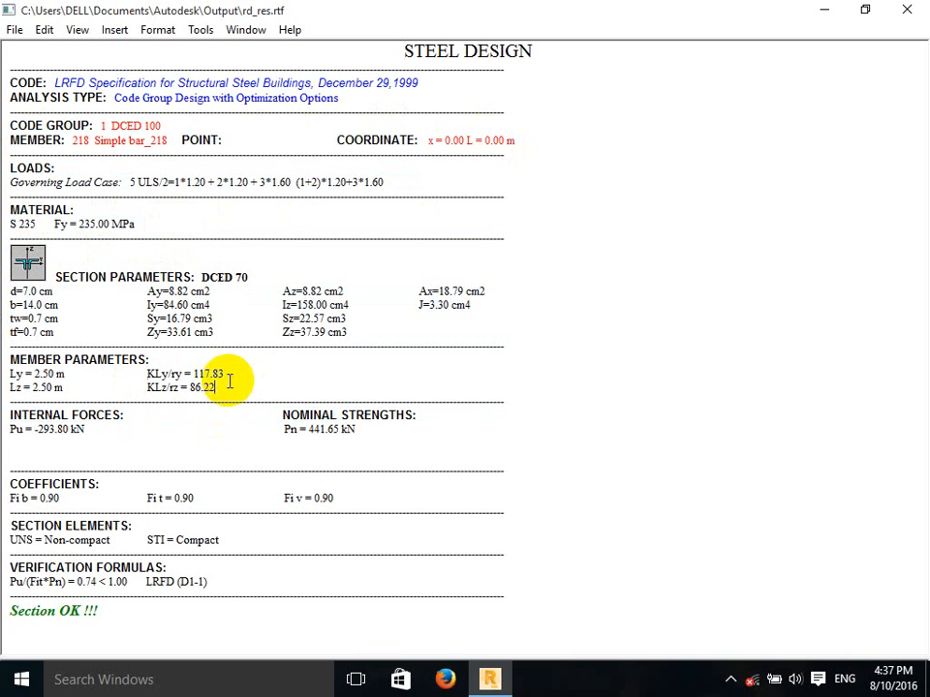
pyautogui.tripleClick(49, 432)
pyautogui.click(373, 438)
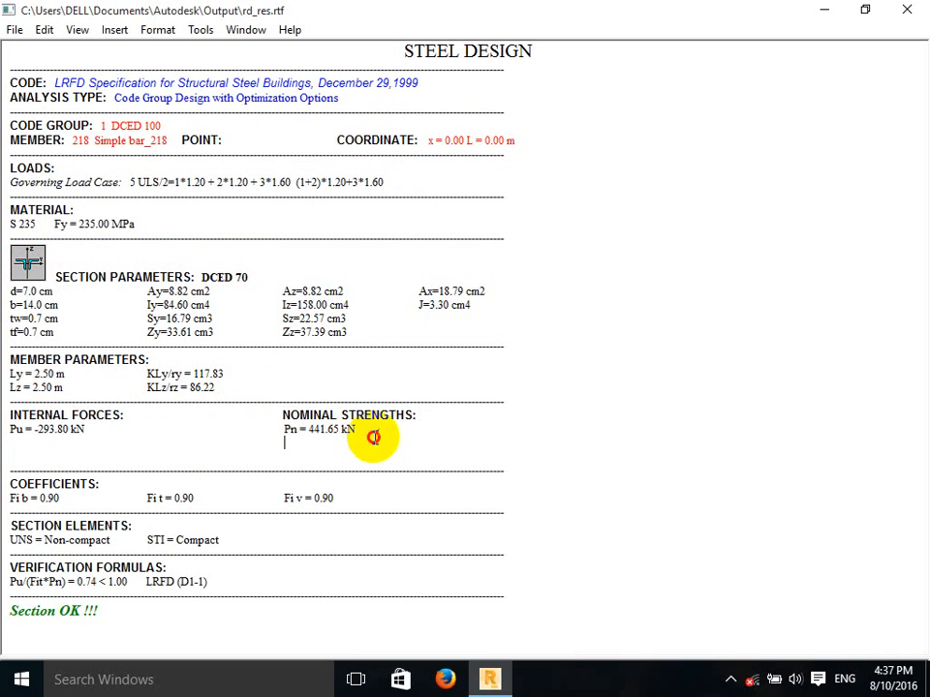
pyautogui.moveTo(8, 499); pyautogui.dragTo(61, 498)
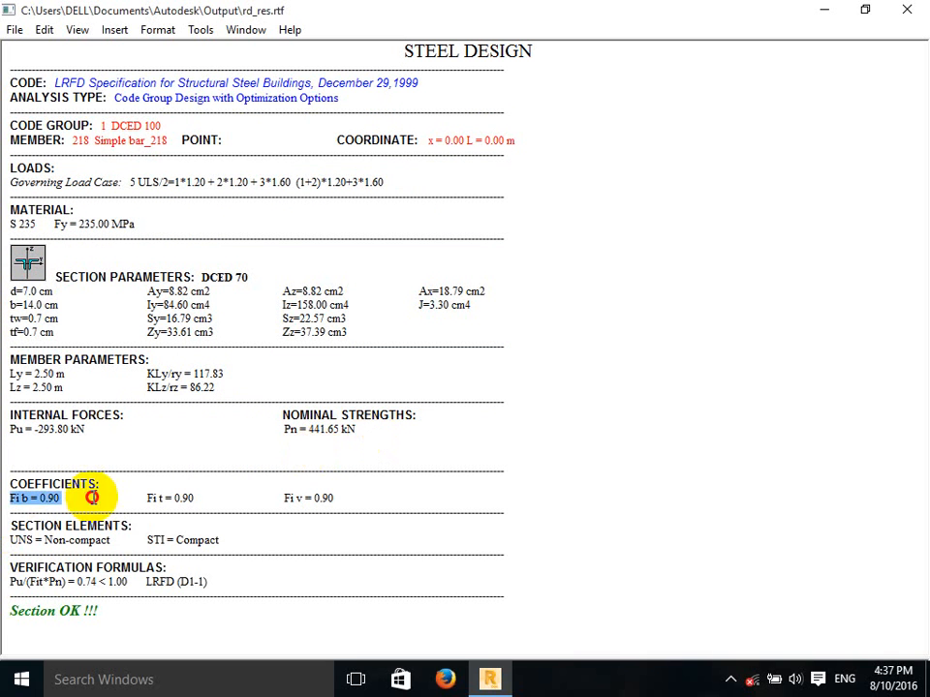
pyautogui.tripleClick(56, 544)
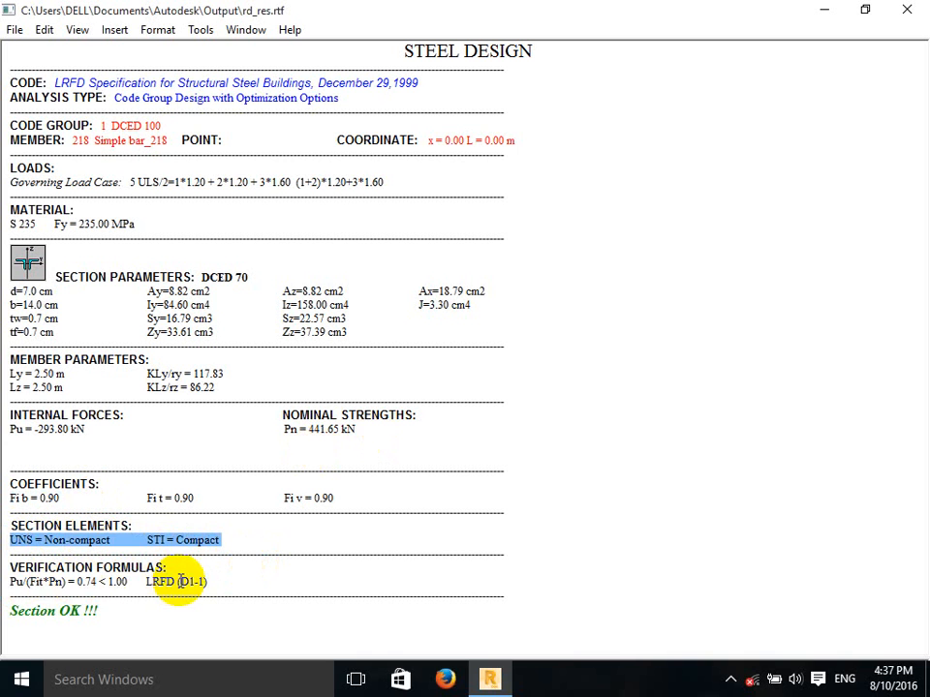
pyautogui.moveTo(4, 588)
pyautogui.mouseDown()
pyautogui.moveTo(60, 591)
pyautogui.moveTo(98, 613)
pyautogui.moveTo(6, 611)
pyautogui.mouseUp()
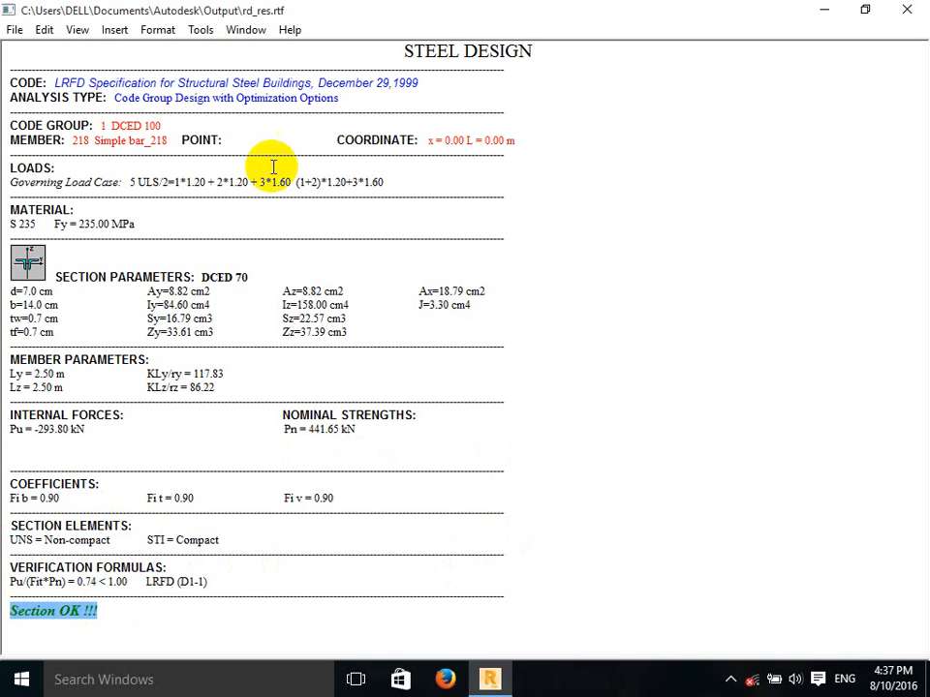
# Print the calculation note to PDF on the Desktop, replacing the existing file Autodesk Robot Structural Analysis Professional 2017.pdf.
pyautogui.click(14, 30)
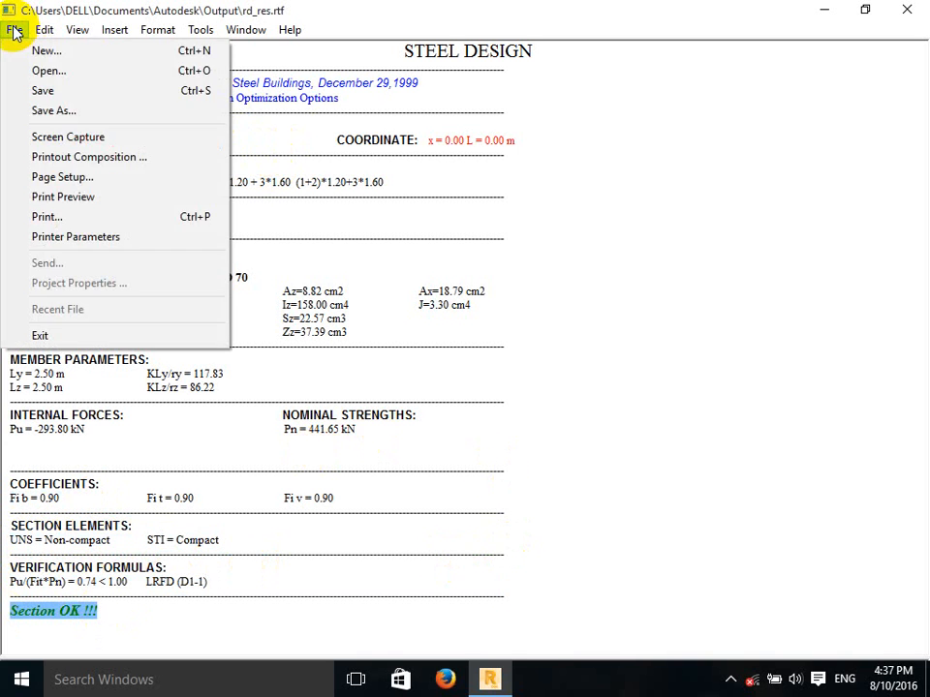
pyautogui.click(73, 217)
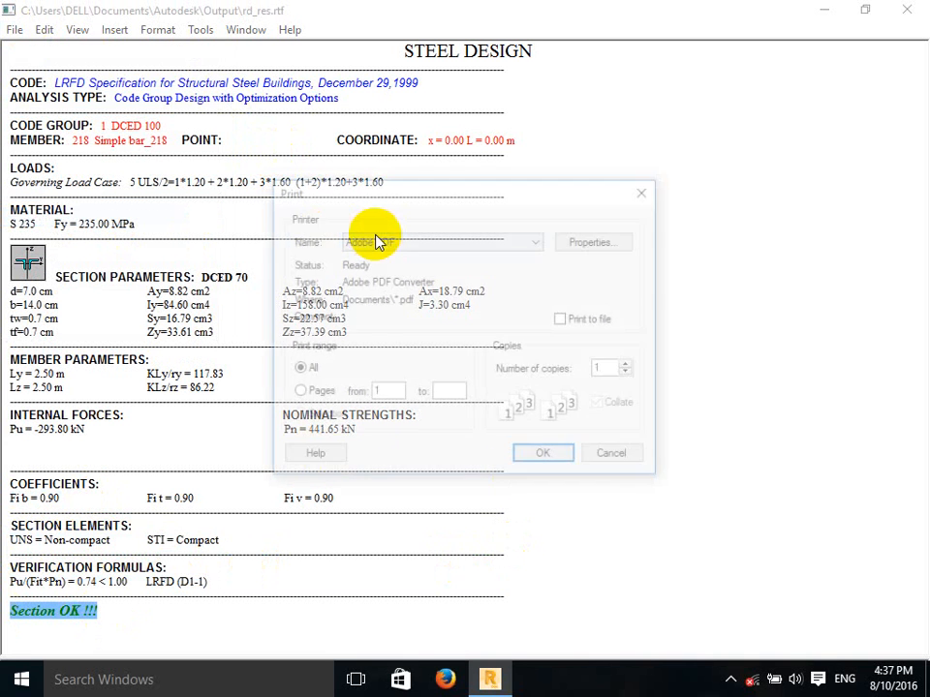
pyautogui.click(528, 457)
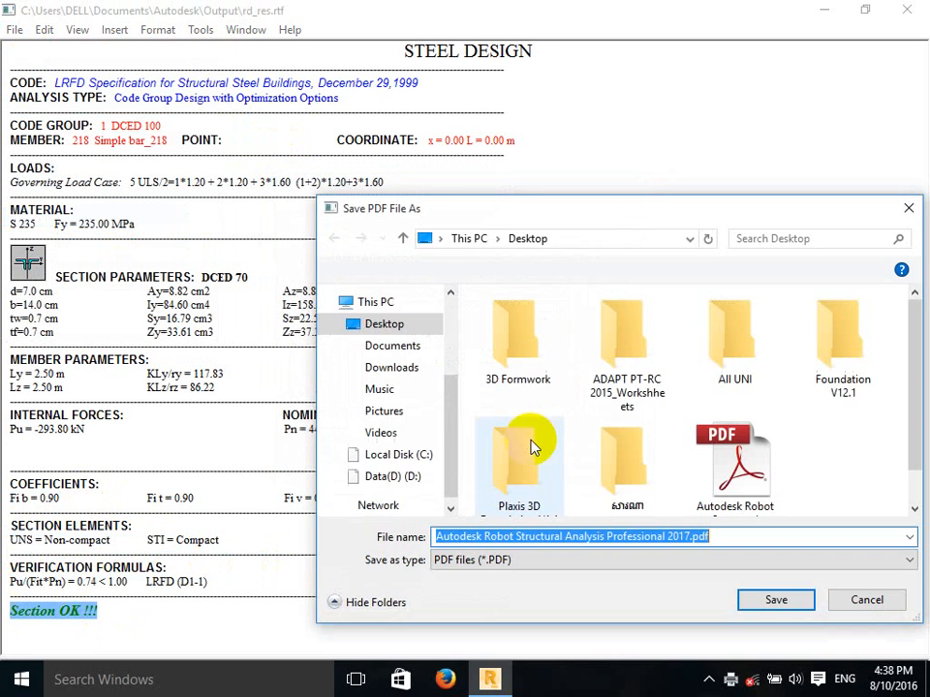
pyautogui.click(772, 601)
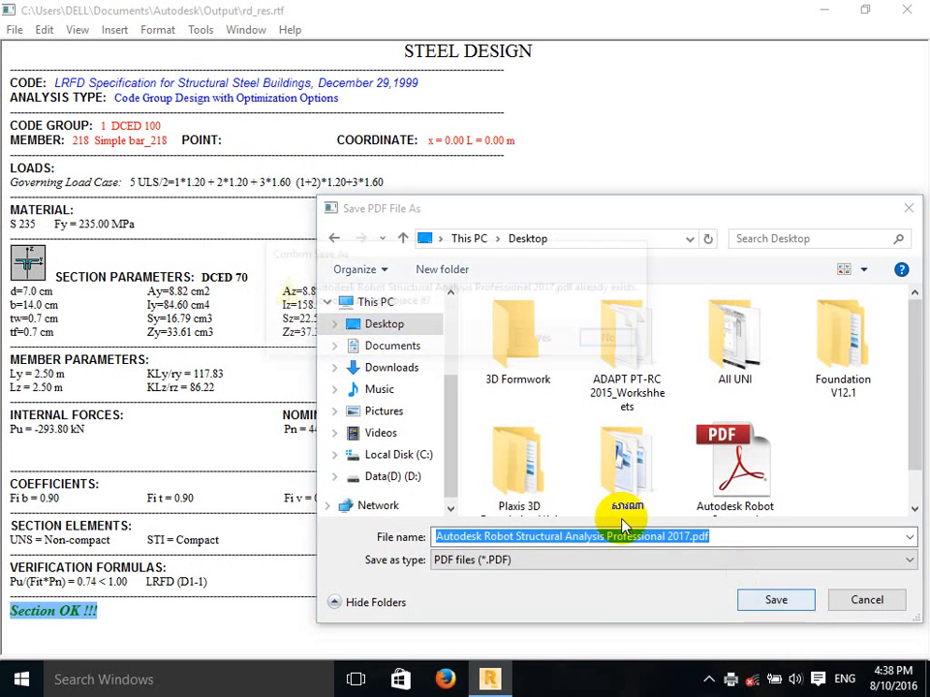
pyautogui.click(550, 341)
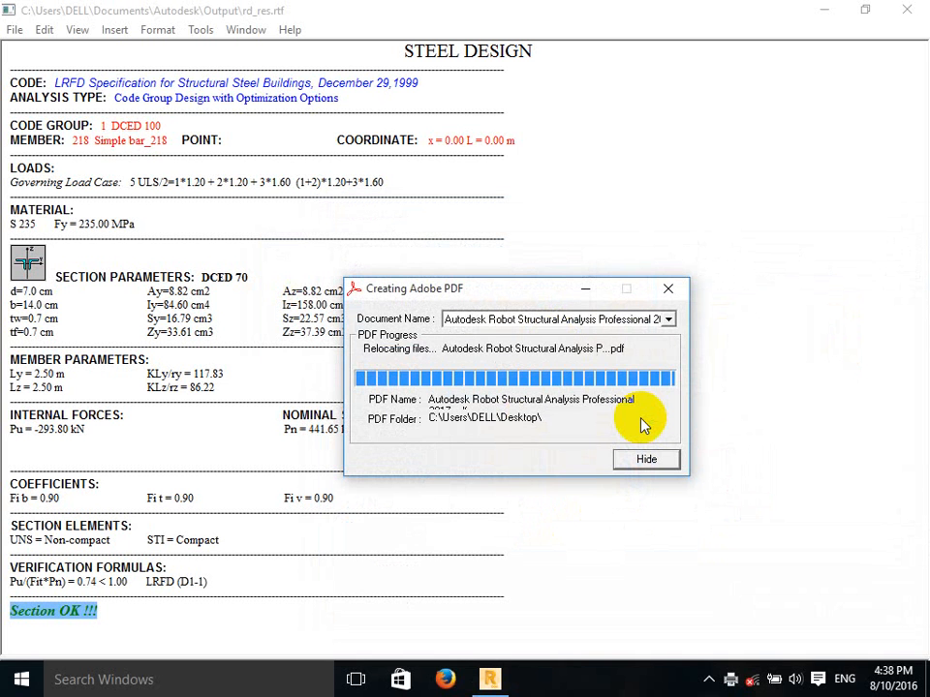
pyautogui.click(909, 543)
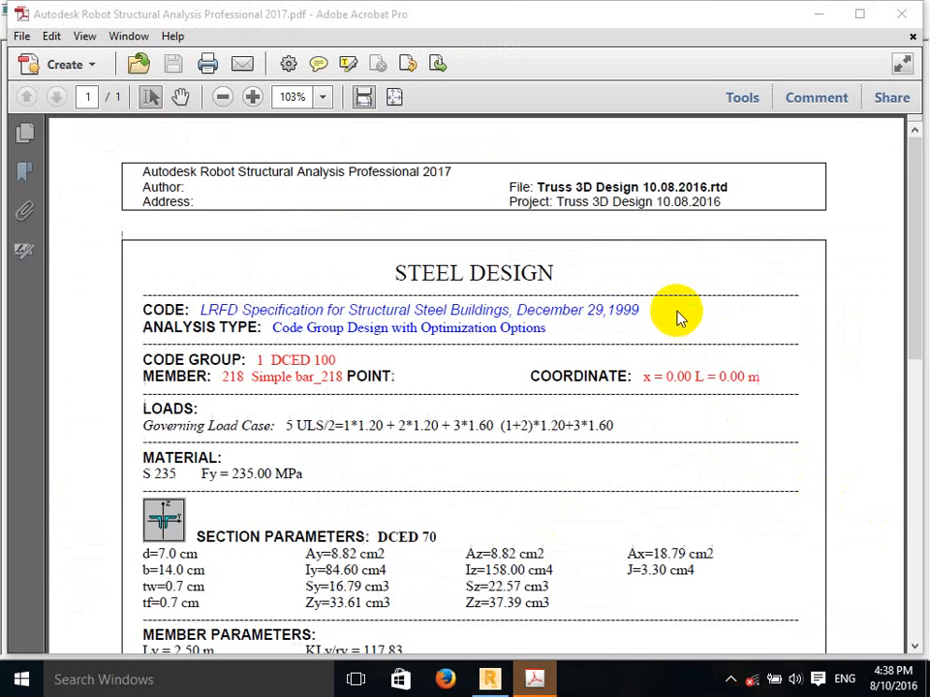
# Examine the printed PDF report from its project header to the verification result, and close it.
pyautogui.scroll(-8, 678, 315)
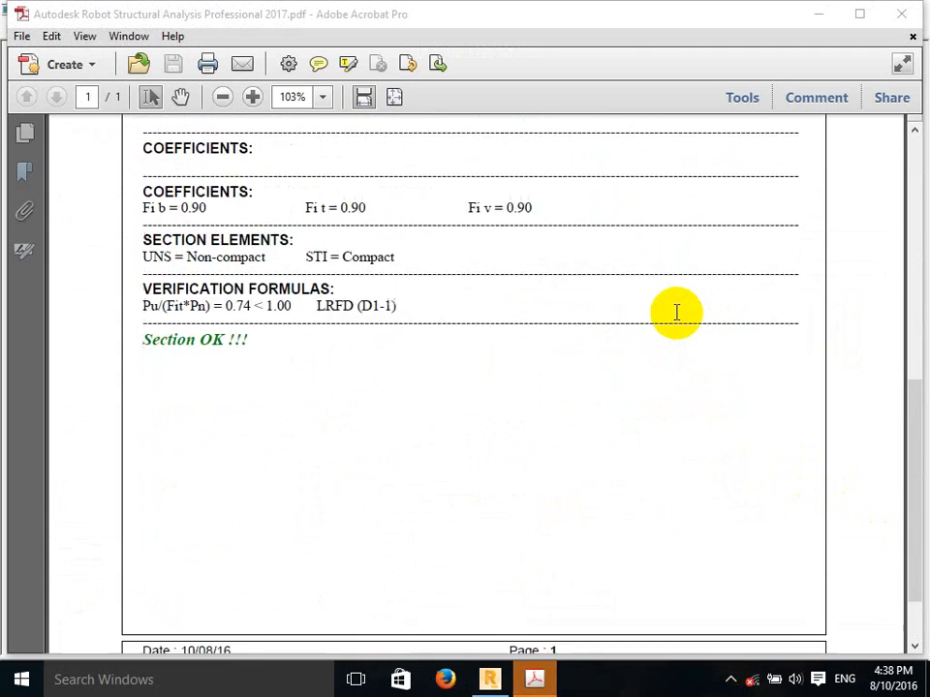
pyautogui.scroll(5, 678, 315)
pyautogui.scroll(-5, 678, 314)
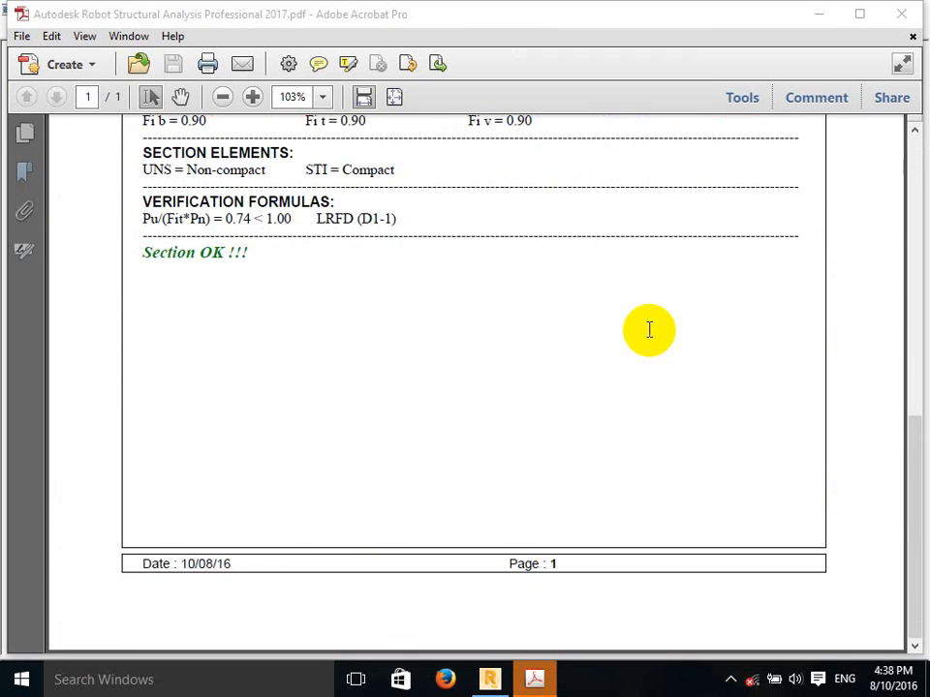
pyautogui.scroll(6, 649, 329)
pyautogui.scroll(3, 649, 330)
pyautogui.moveTo(141, 170); pyautogui.dragTo(685, 203)
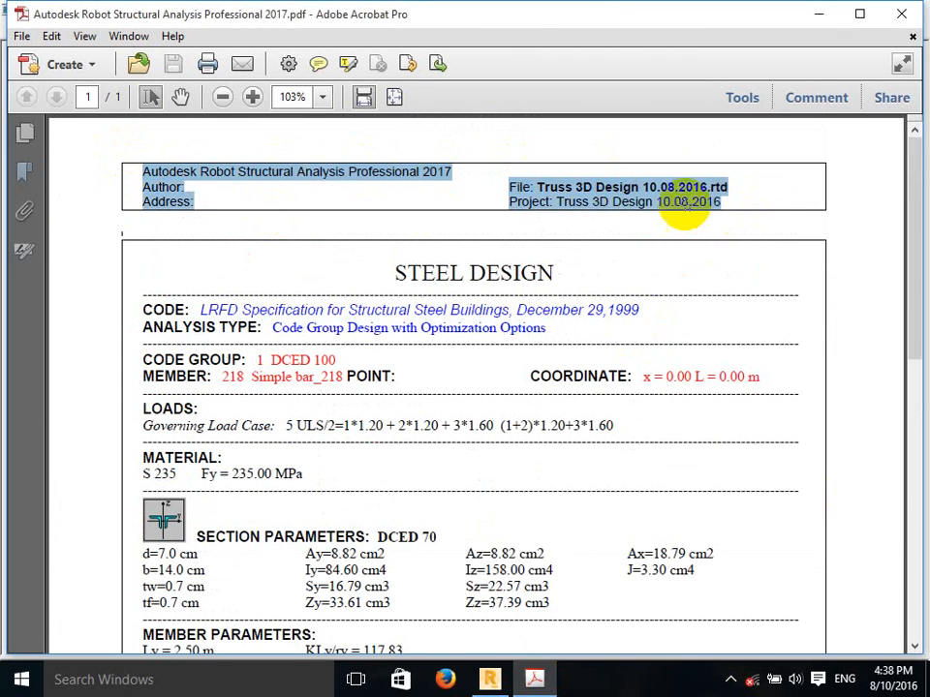
pyautogui.click(599, 197)
pyautogui.scroll(-8, 534, 169)
pyautogui.scroll(-6, 349, 150)
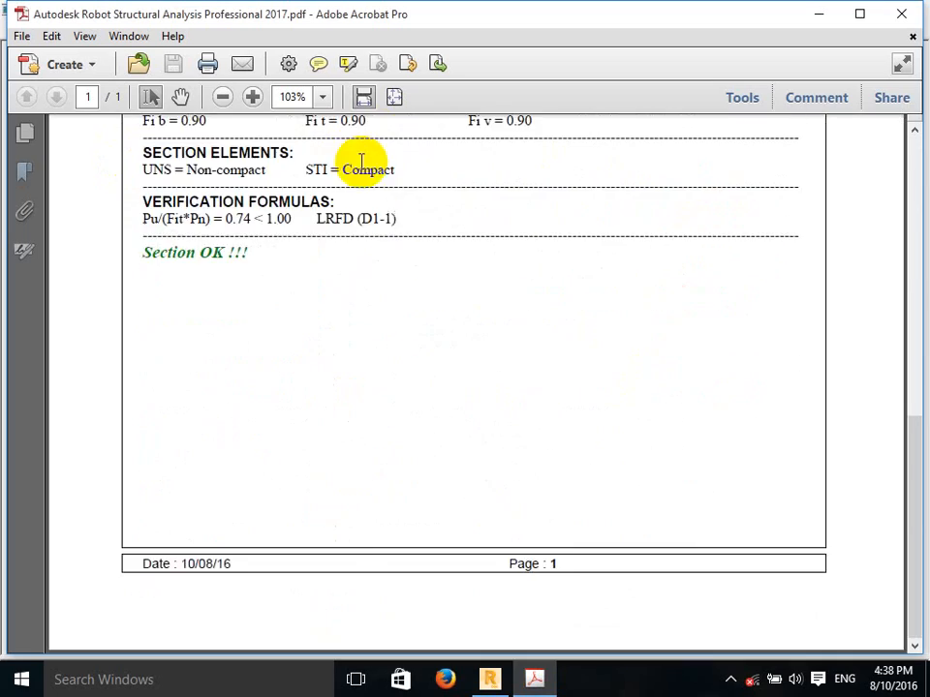
pyautogui.scroll(14, 498, 186)
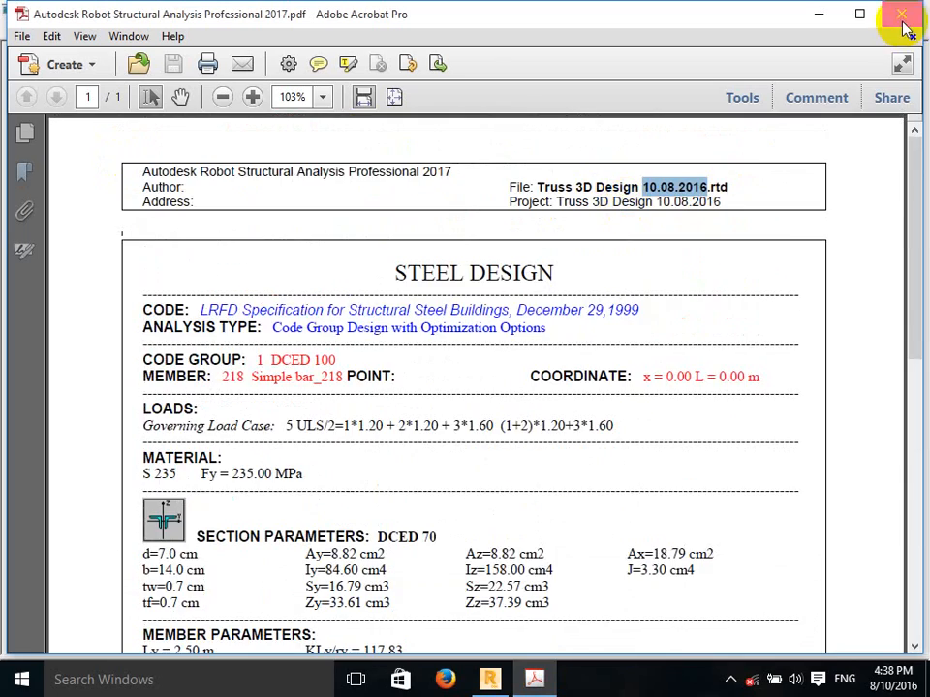
pyautogui.click(901, 17)
# Close the calculation note and the code group design results without archiving them.
pyautogui.click(916, 11)
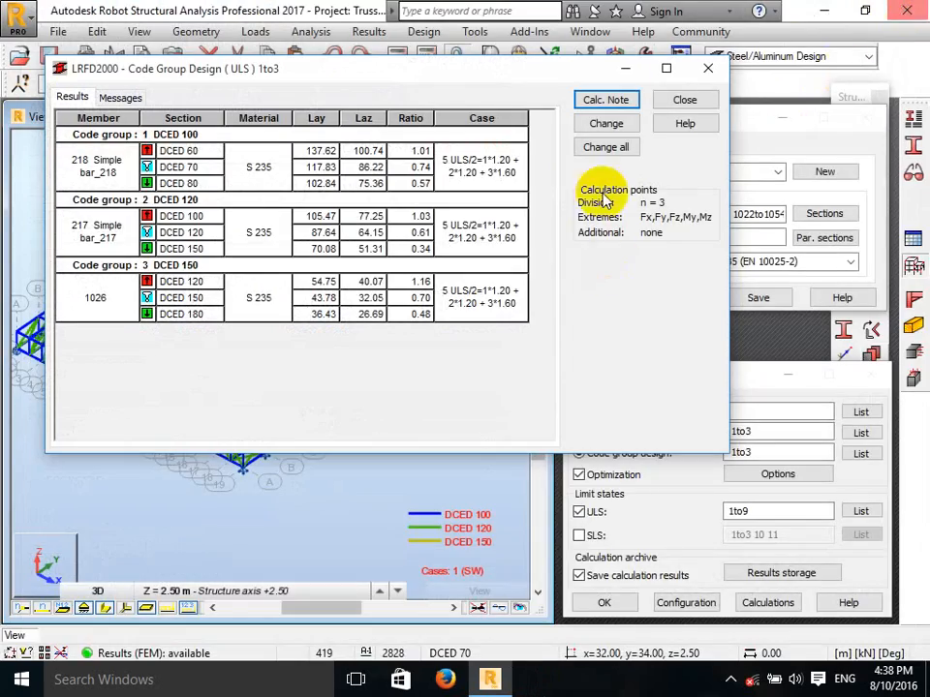
pyautogui.click(670, 102)
pyautogui.click(275, 321)
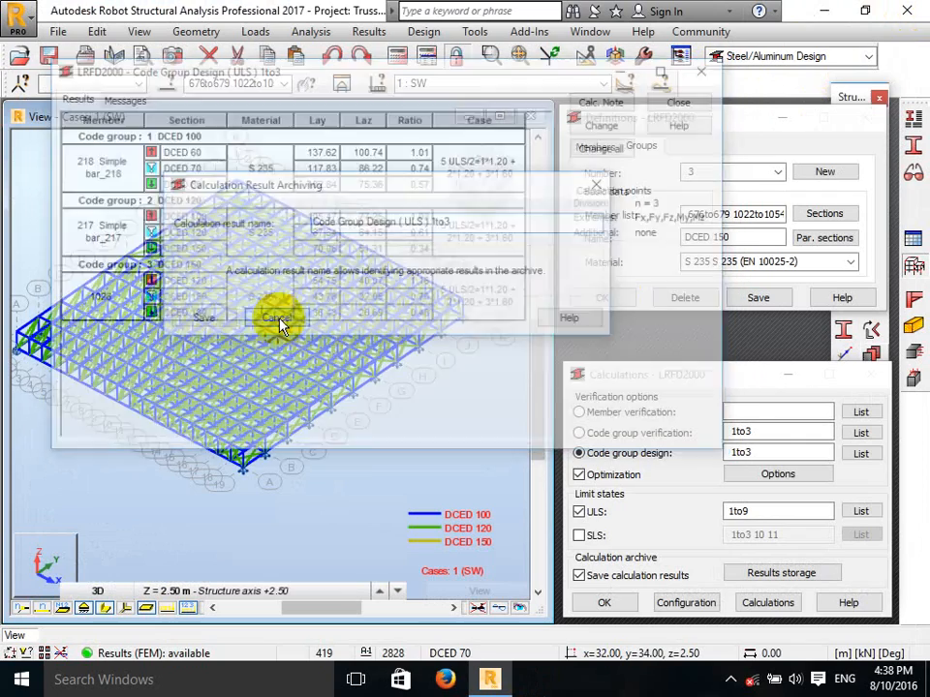
pyautogui.scroll(8, 473, 285)
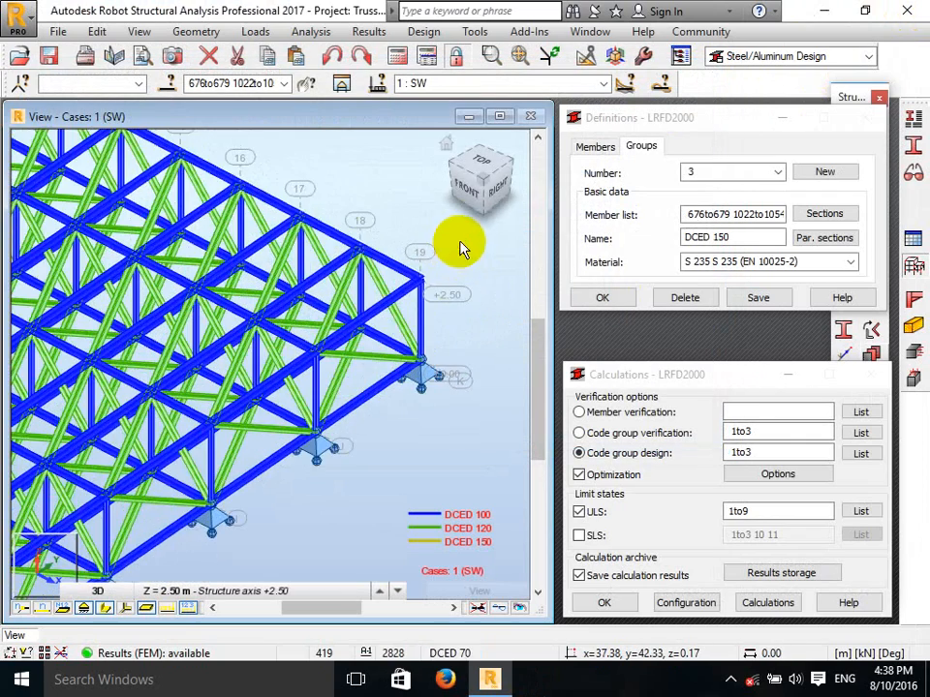
# Switch the workspace from steel design to the Start layout of the structure model.
pyautogui.click(764, 58)
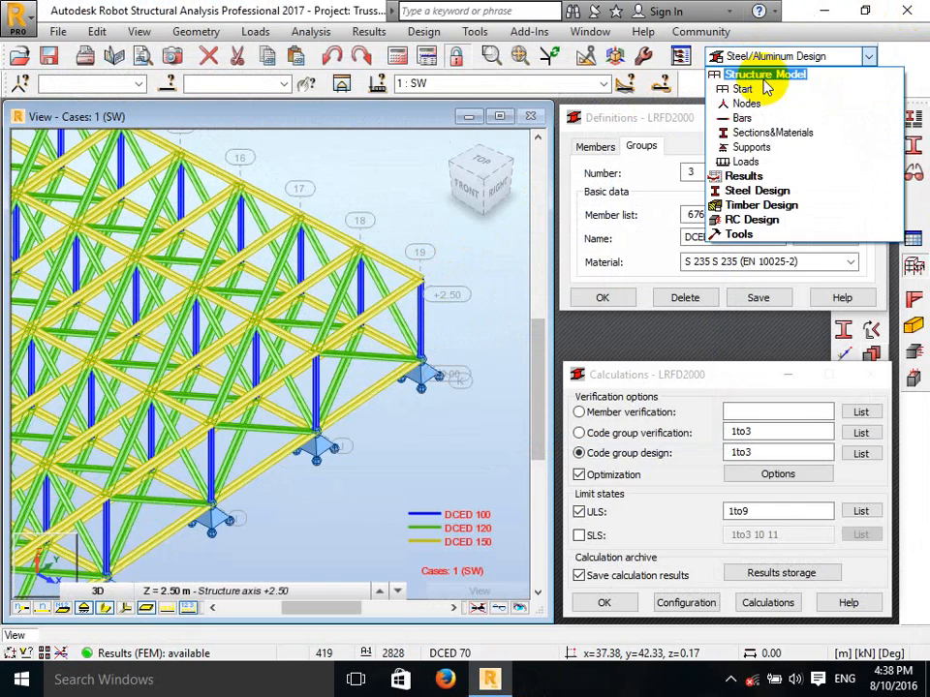
pyautogui.click(765, 90)
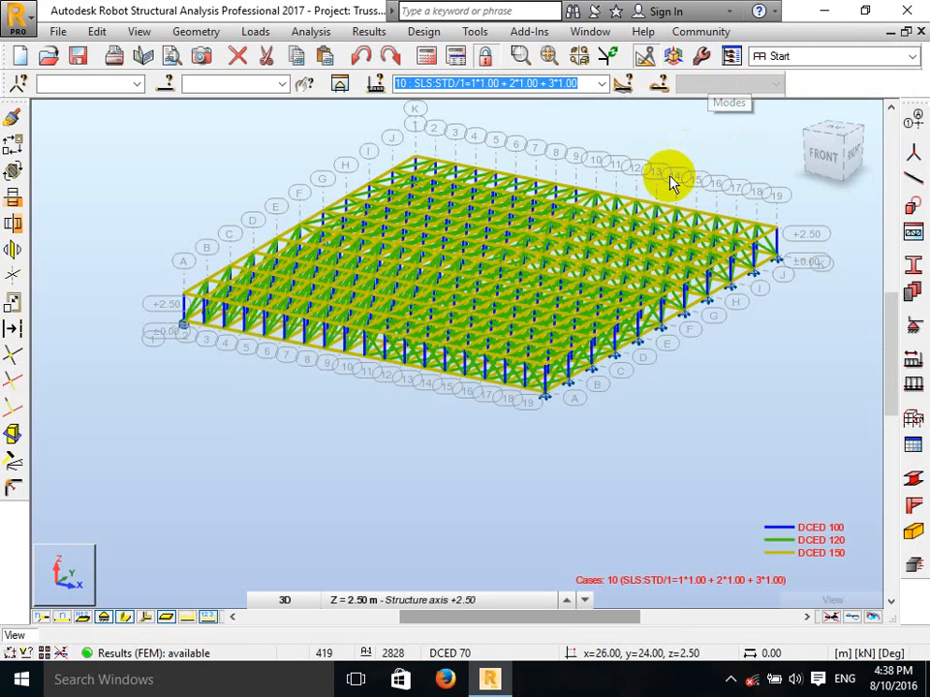
# Examine the space truss's chords, verticals and diagonals in 3D, from its outer edges to the corner at axes A and 1.
pyautogui.scroll(5, 770, 211)
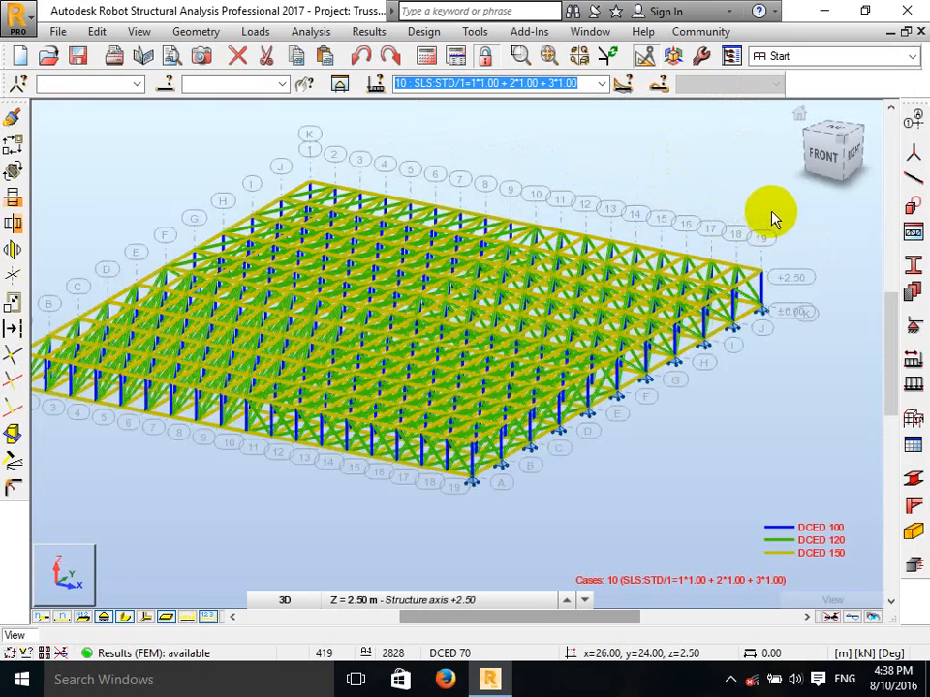
pyautogui.scroll(1, 793, 259)
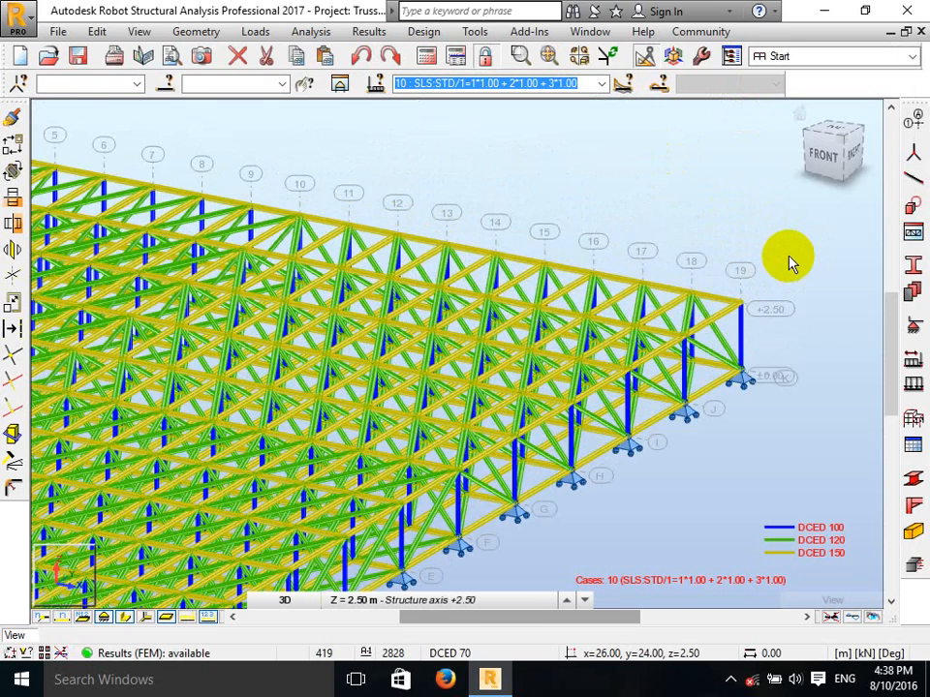
pyautogui.scroll(-3, 779, 236)
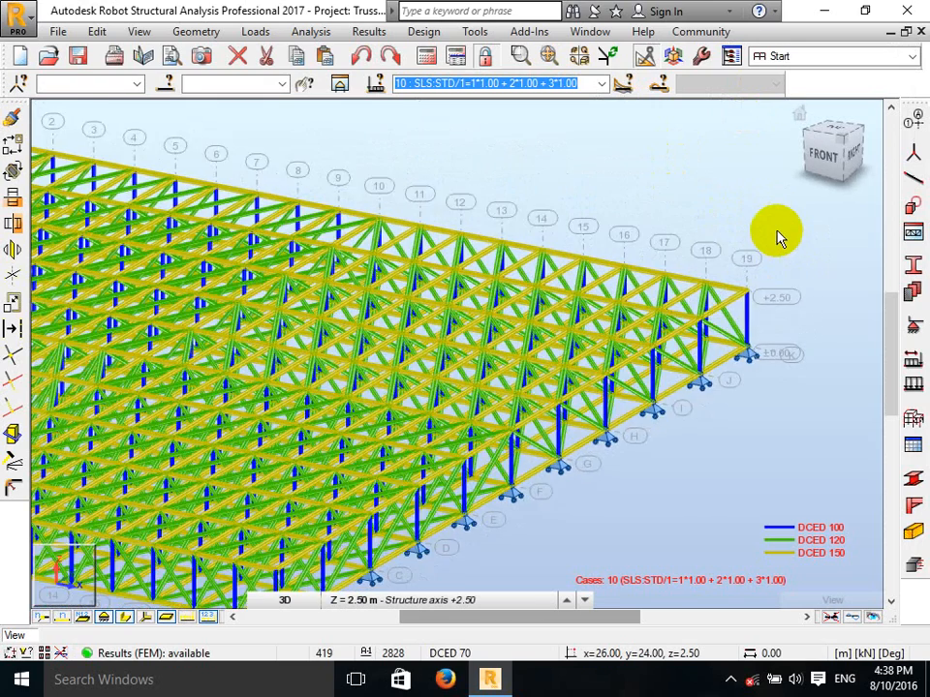
pyautogui.scroll(5, 224, 421)
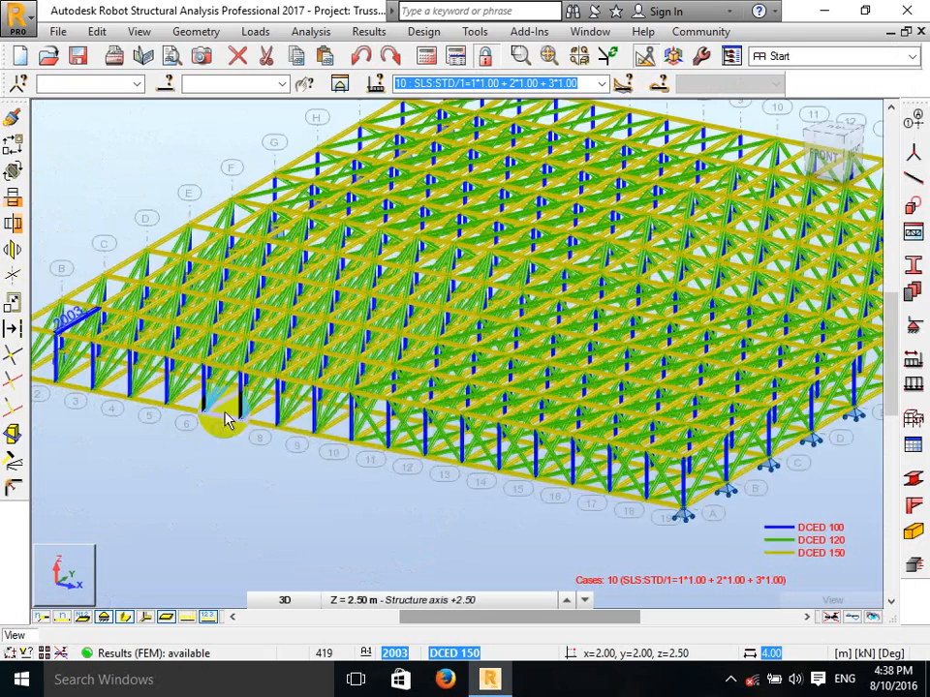
pyautogui.scroll(1, 363, 271)
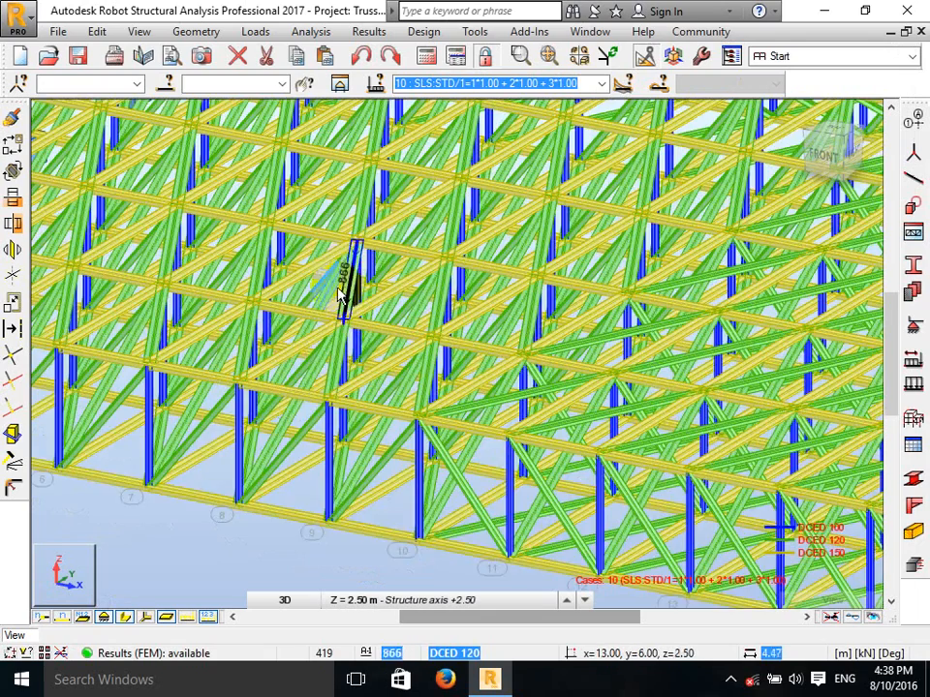
pyautogui.scroll(-2, 556, 332)
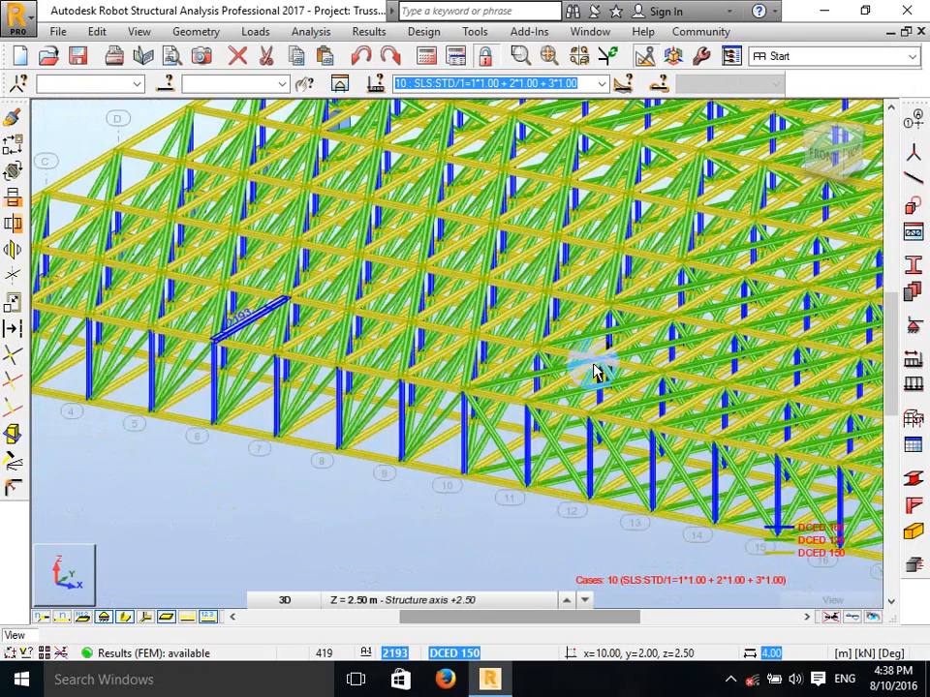
pyautogui.scroll(-1, 597, 364)
pyautogui.scroll(-3, 290, 354)
pyautogui.scroll(3, 83, 291)
pyautogui.scroll(5, 83, 297)
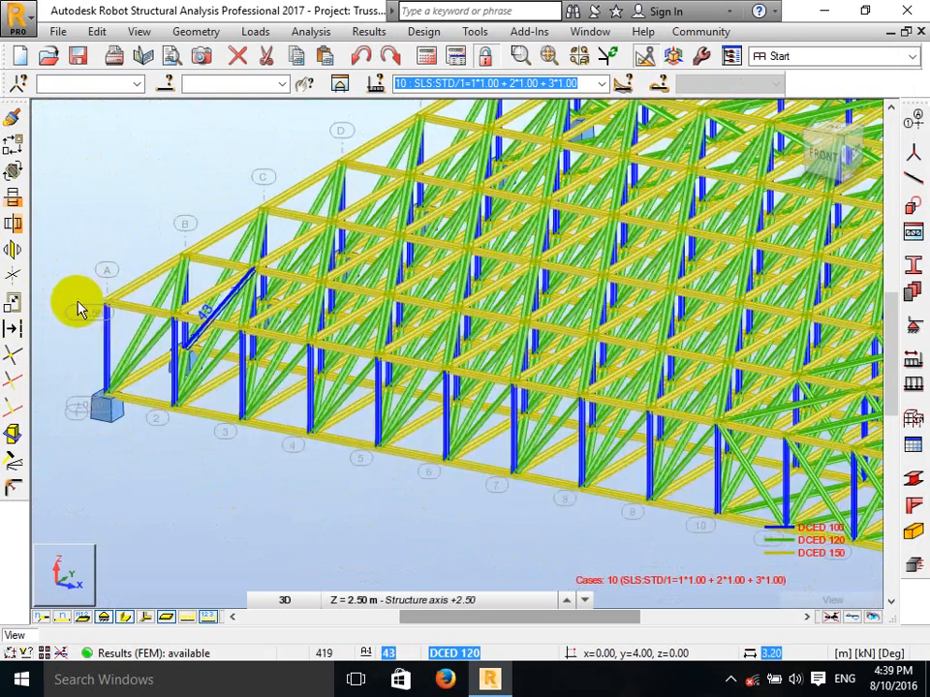
pyautogui.scroll(7, 116, 310)
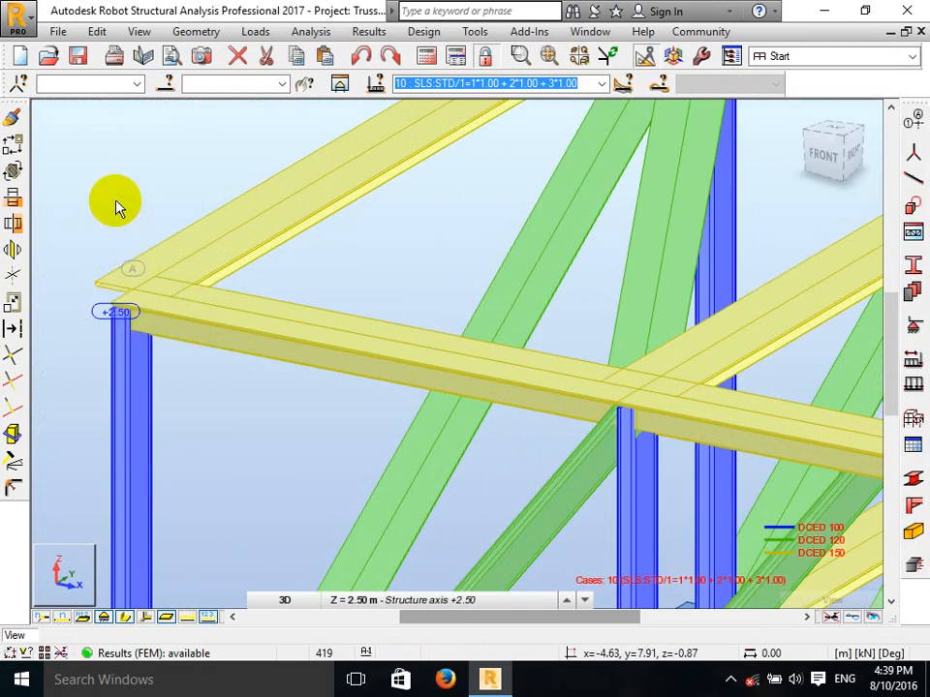
pyautogui.rightClick(116, 209)
pyautogui.click(118, 272)
pyautogui.moveTo(138, 320); pyautogui.dragTo(194, 312)
pyautogui.moveTo(259, 328); pyautogui.dragTo(375, 254)
pyautogui.rightClick(376, 254)
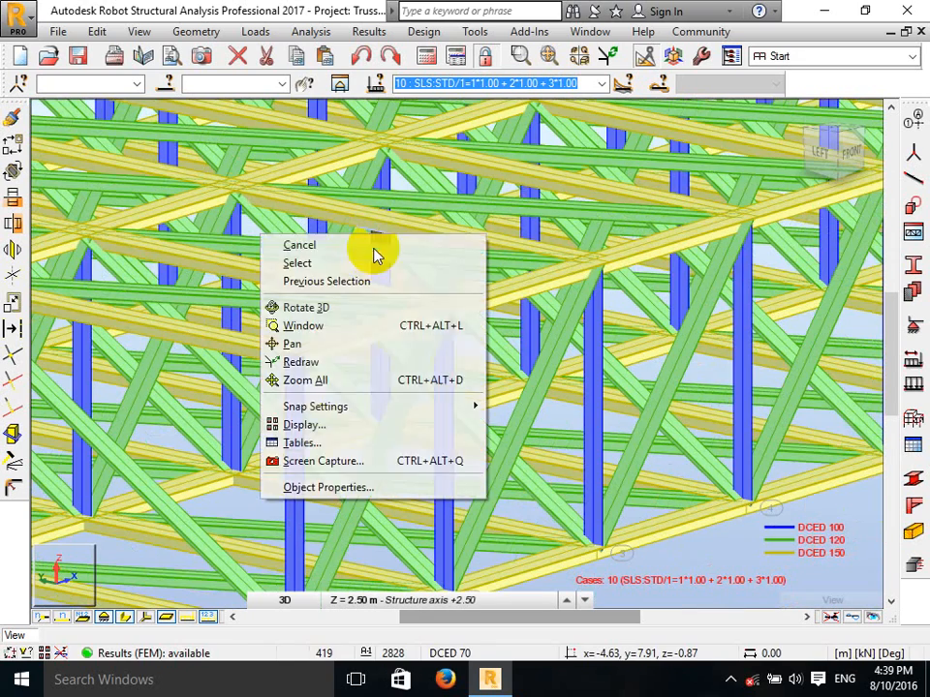
pyautogui.click(375, 248)
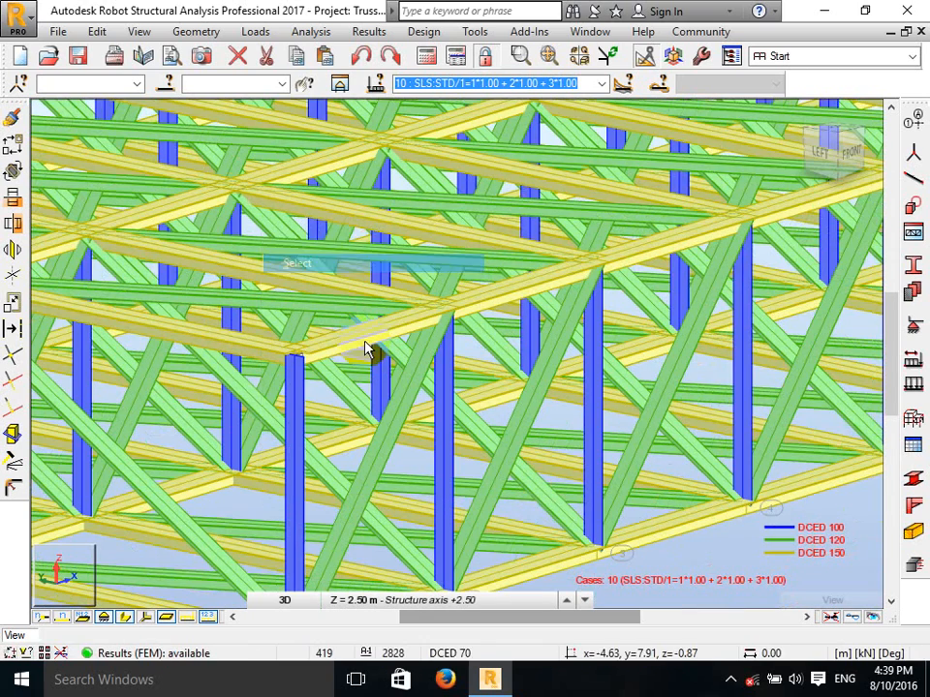
# Inspect the geometry, section properties, NTM results and LRFD2000 code check of the first top-chord bar at the truss corner.
pyautogui.click(321, 367)
pyautogui.scroll(1, 310, 358)
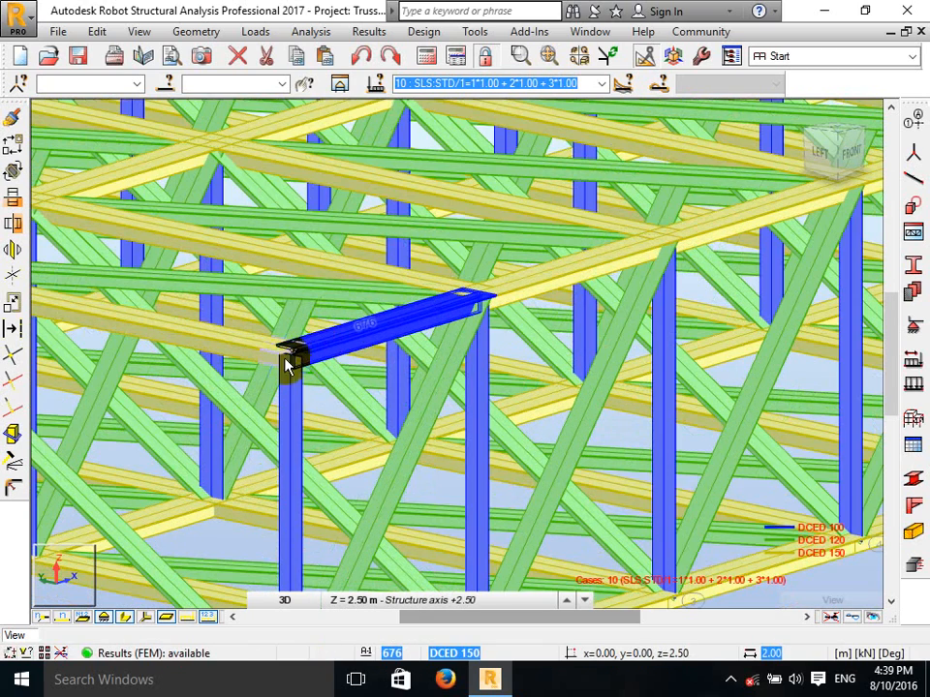
pyautogui.rightClick(337, 355)
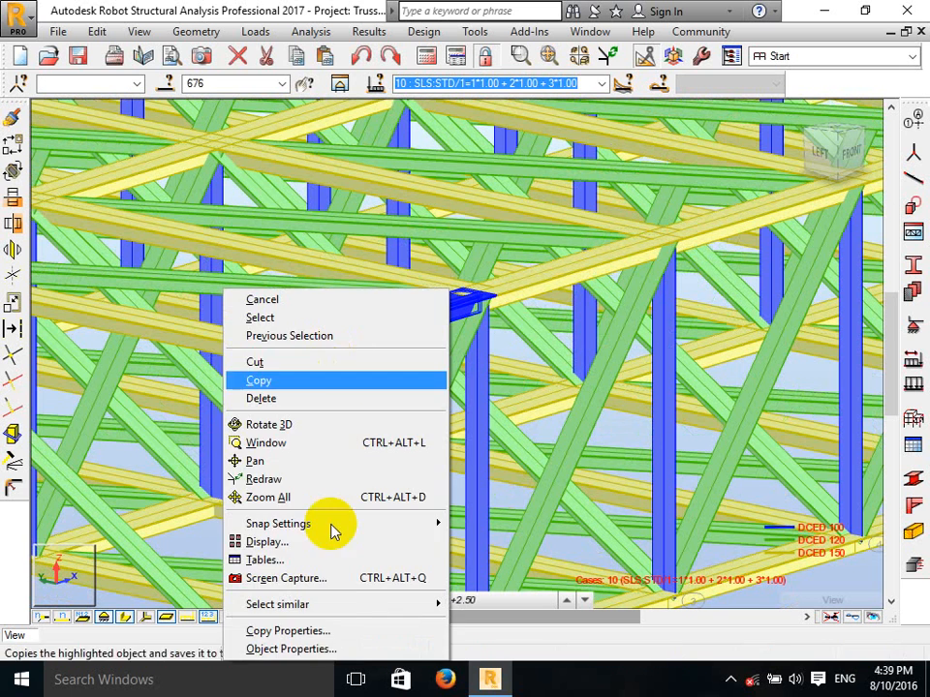
pyautogui.click(336, 648)
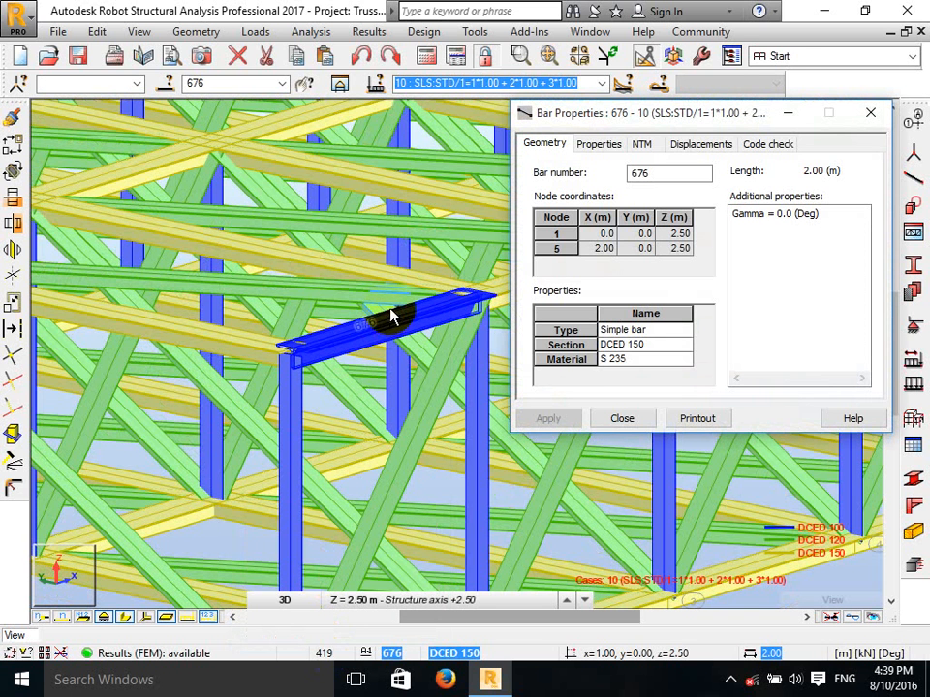
pyautogui.click(600, 144)
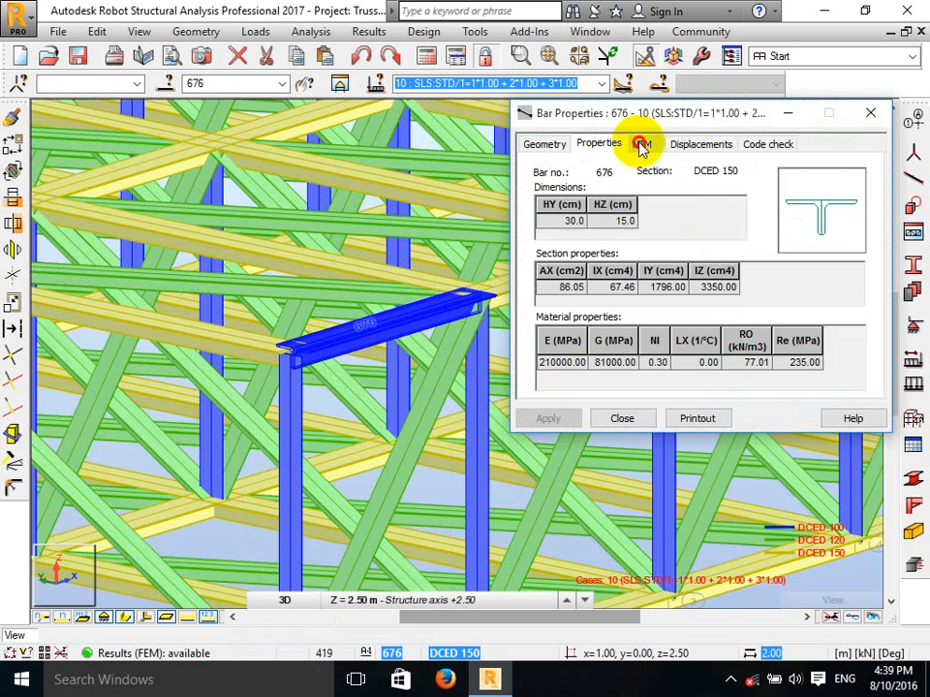
pyautogui.click(641, 143)
pyautogui.click(758, 145)
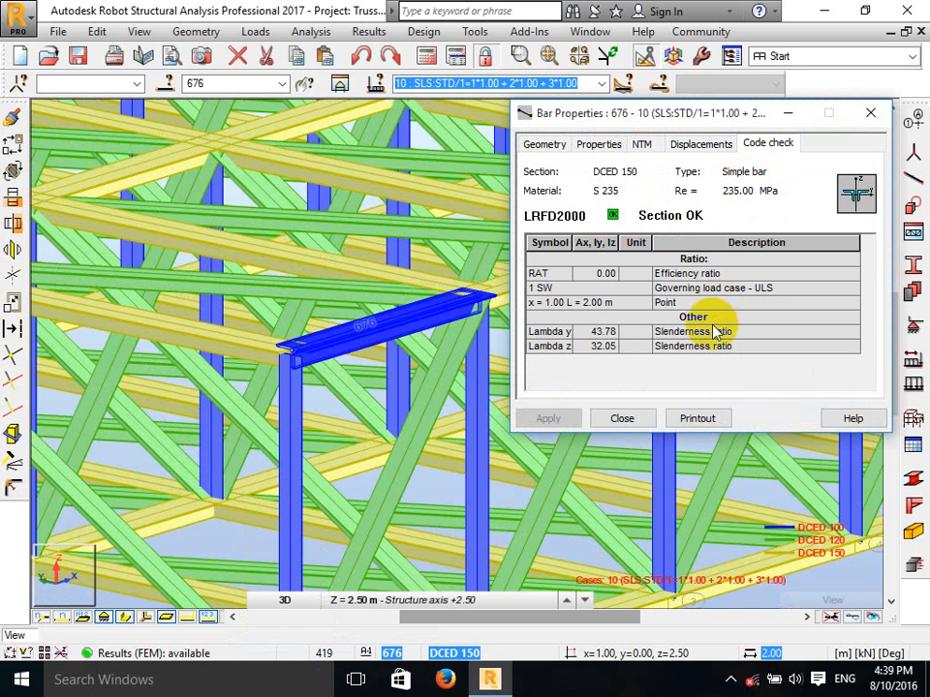
pyautogui.click(621, 418)
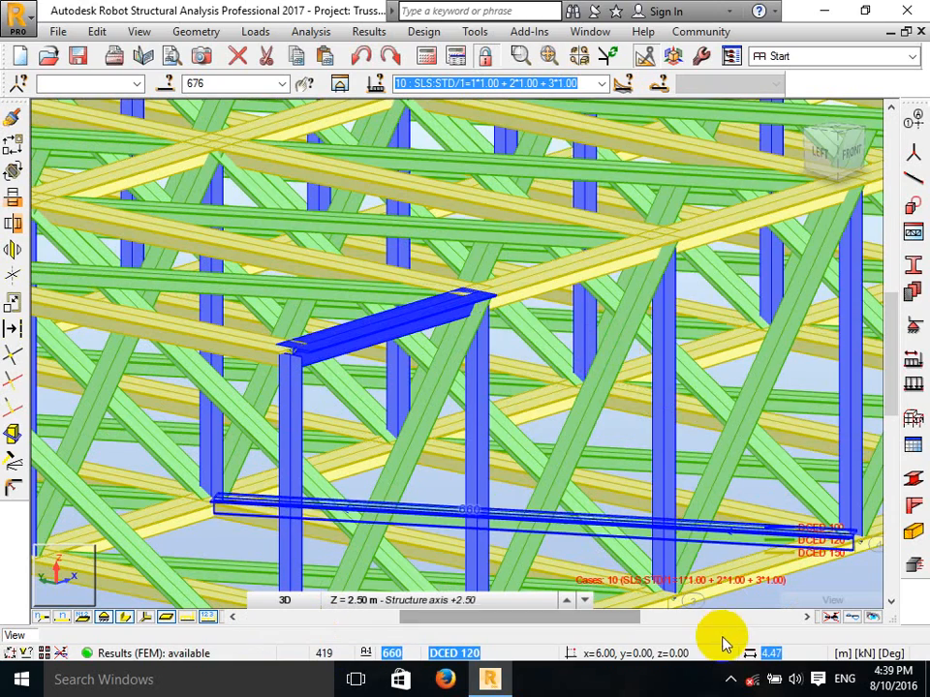
# Select the bottom-chord node on the front edge at axis 3 together with the bars meeting there.
pyautogui.scroll(-3, 569, 440)
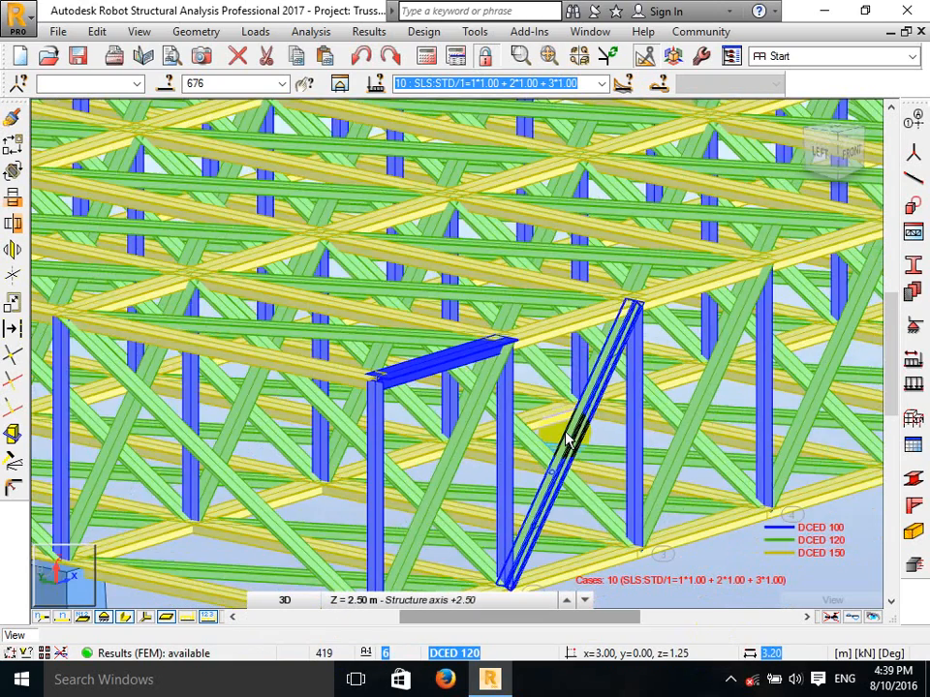
pyautogui.scroll(-2, 567, 424)
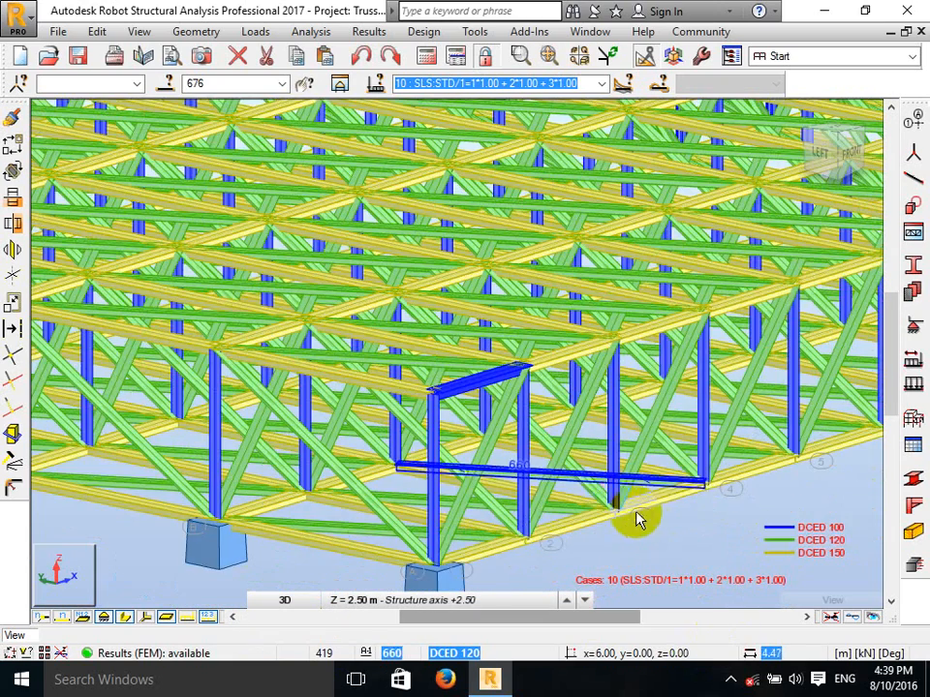
pyautogui.scroll(2, 638, 513)
pyautogui.click(584, 485)
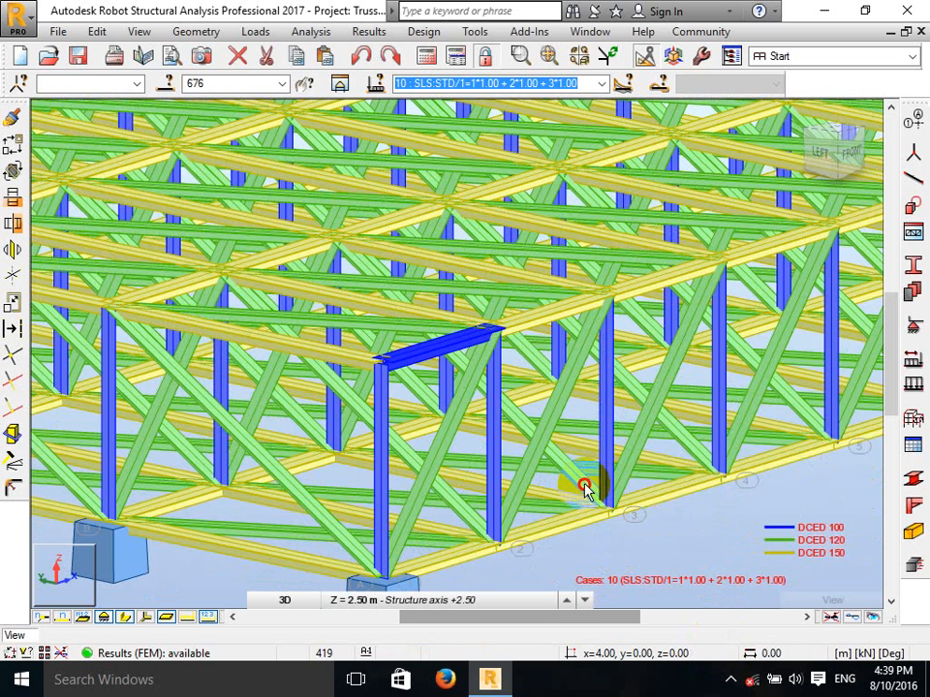
pyautogui.moveTo(574, 479); pyautogui.dragTo(573, 478)
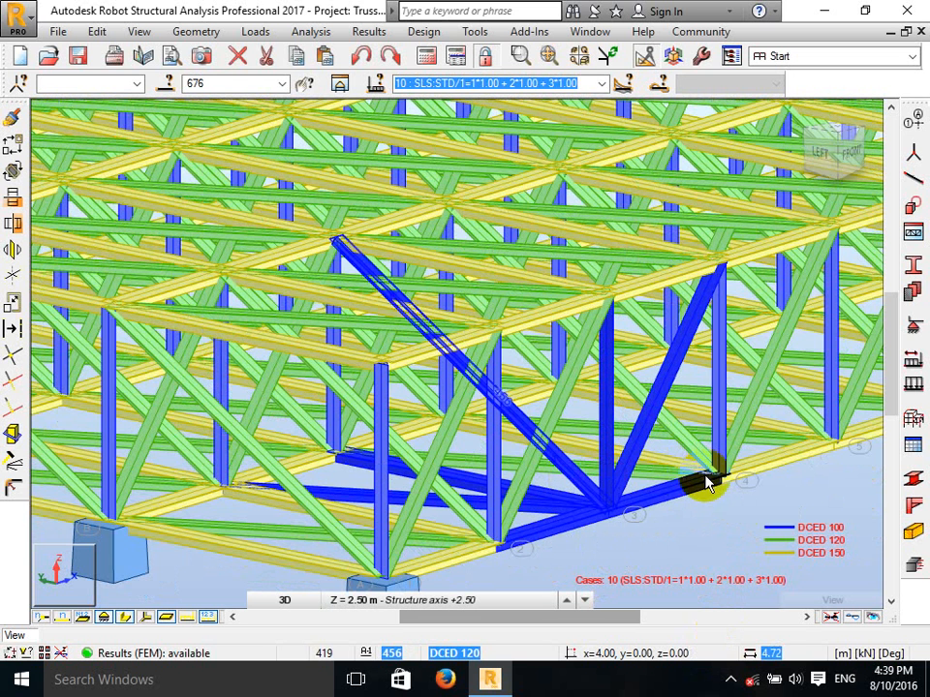
pyautogui.click(426, 32)
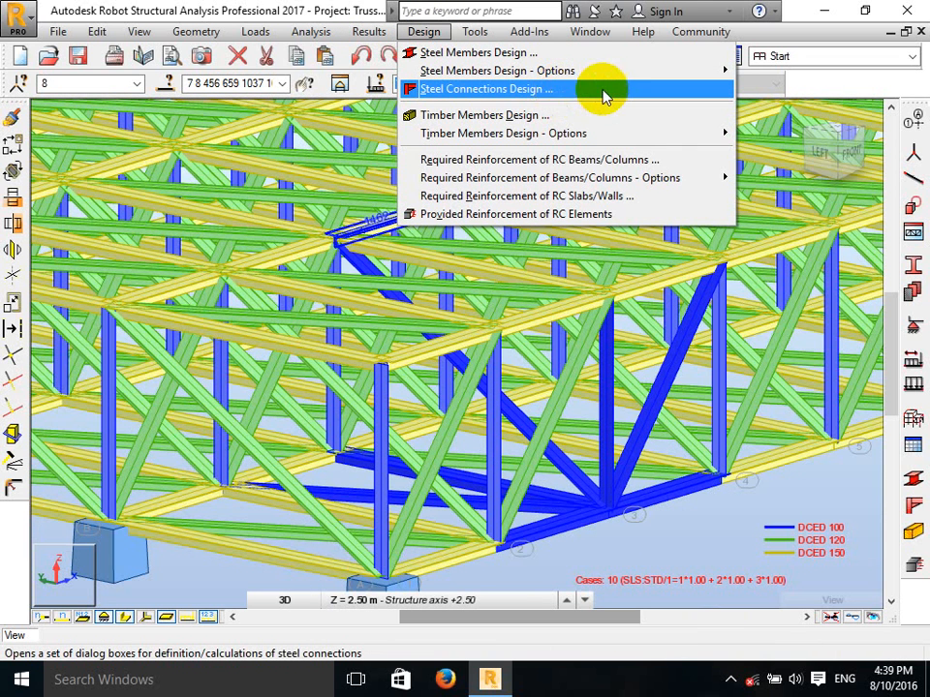
pyautogui.click(734, 683)
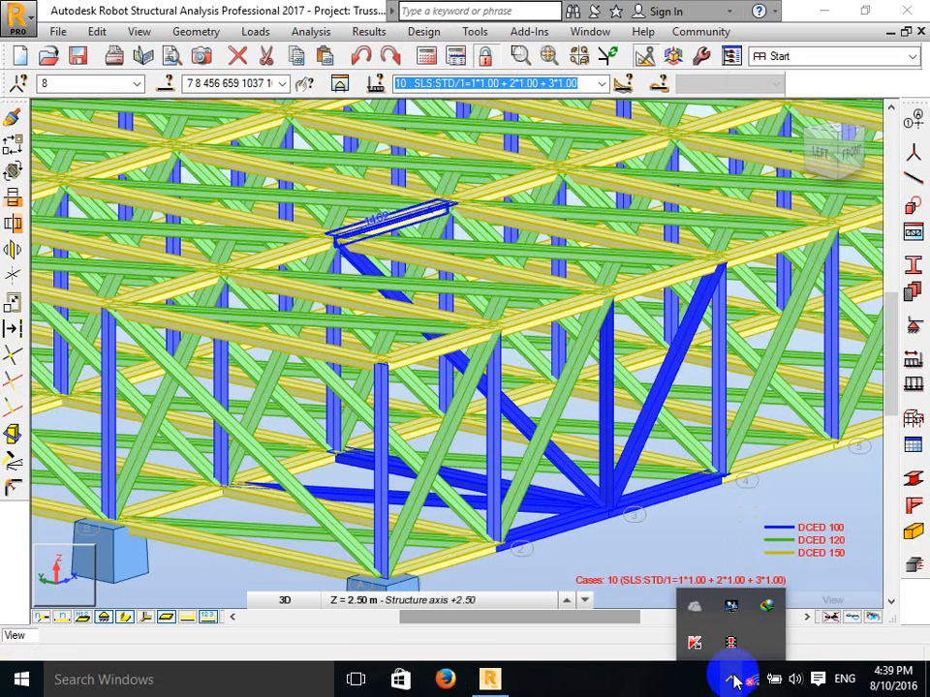